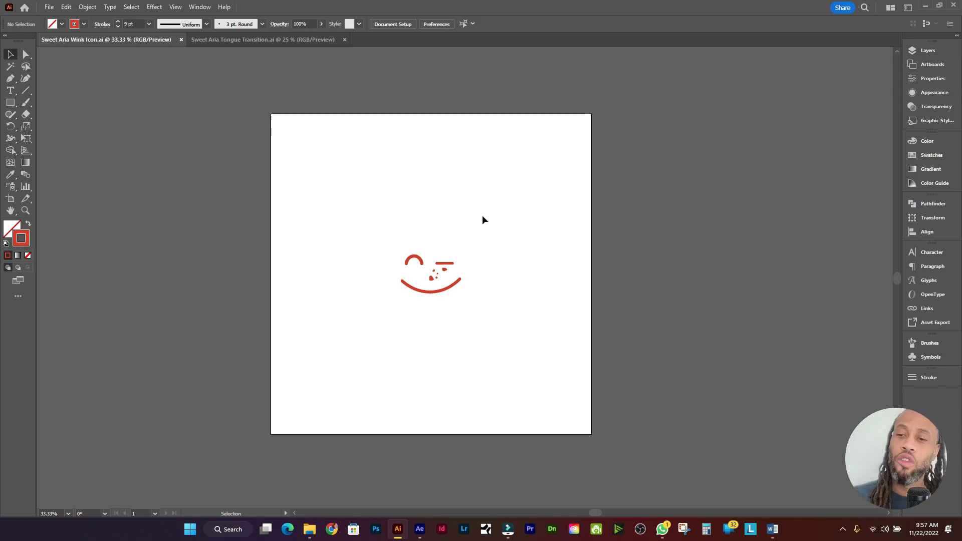
Step: Expand Illustrator's Layers panel to list crumbs 1–5, smile, left eye and right eye
click(927, 50)
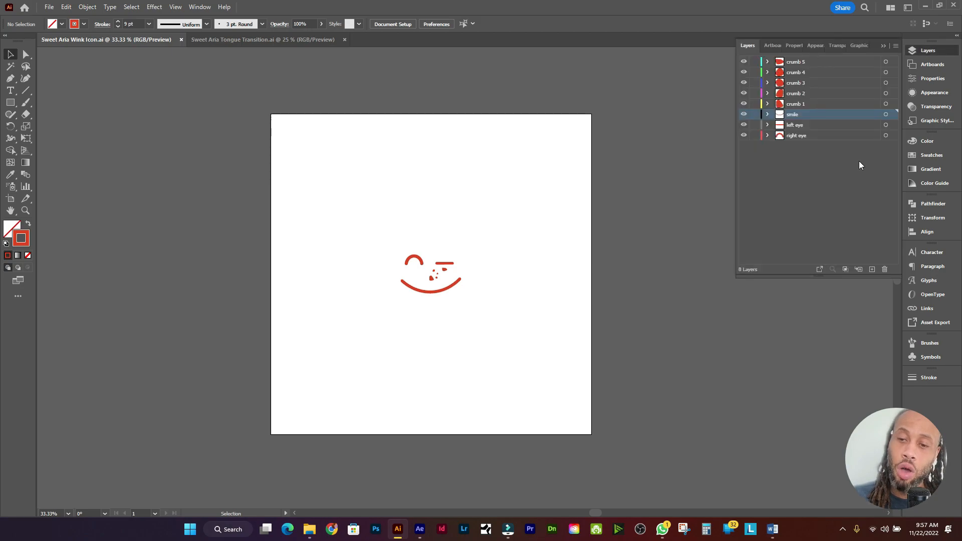
Step: Target each layer in turn to see its artwork: right eye, left eye, smile, crumbs 1–5
click(809, 137)
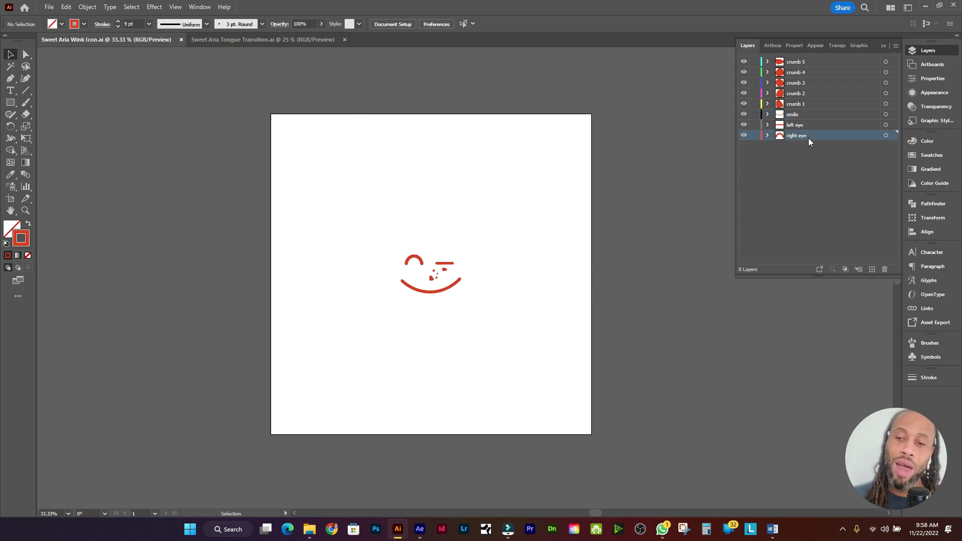
click(892, 135)
click(887, 125)
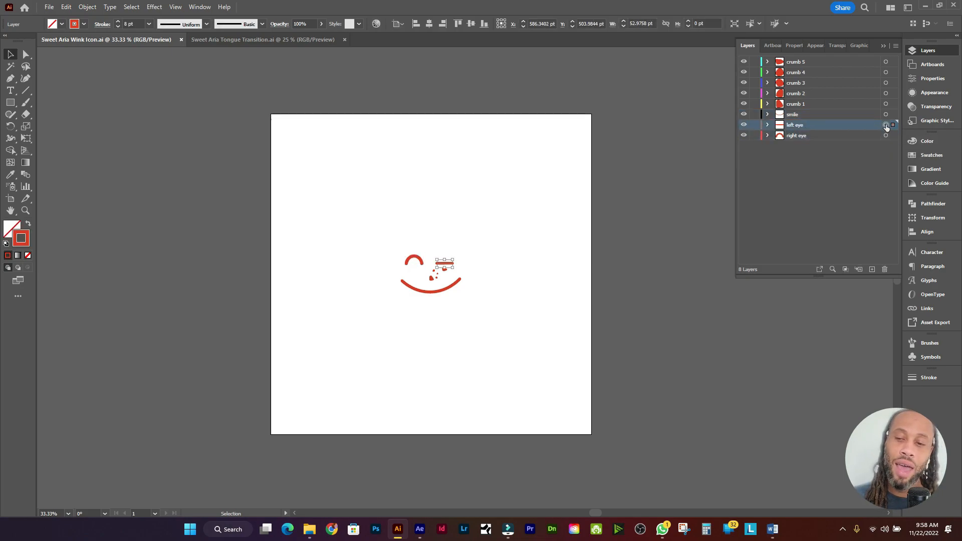
click(887, 115)
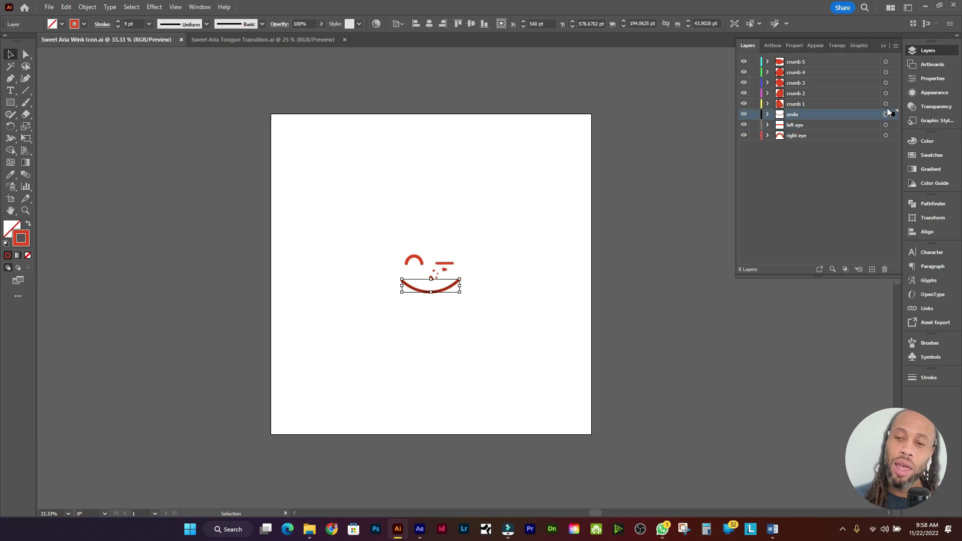
click(886, 104)
click(886, 93)
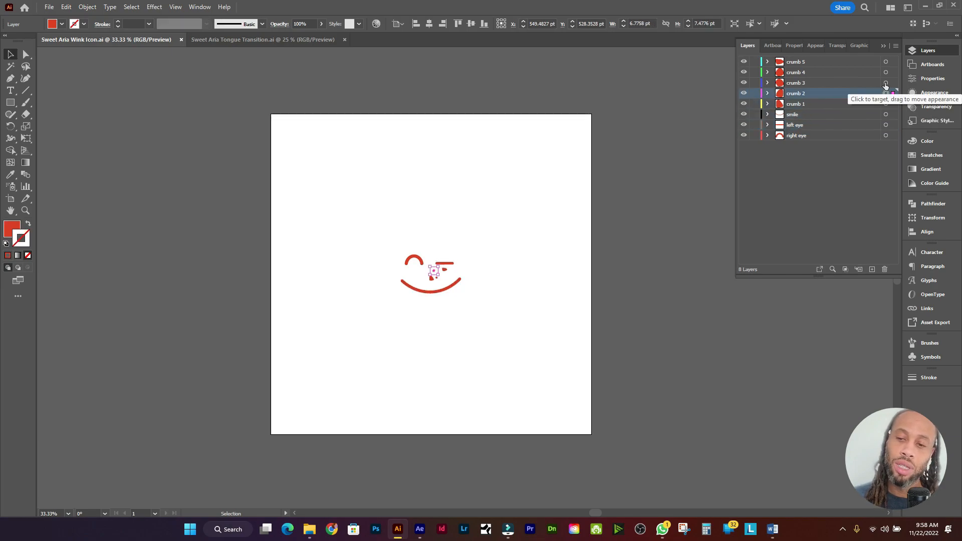
click(886, 83)
click(886, 72)
click(886, 61)
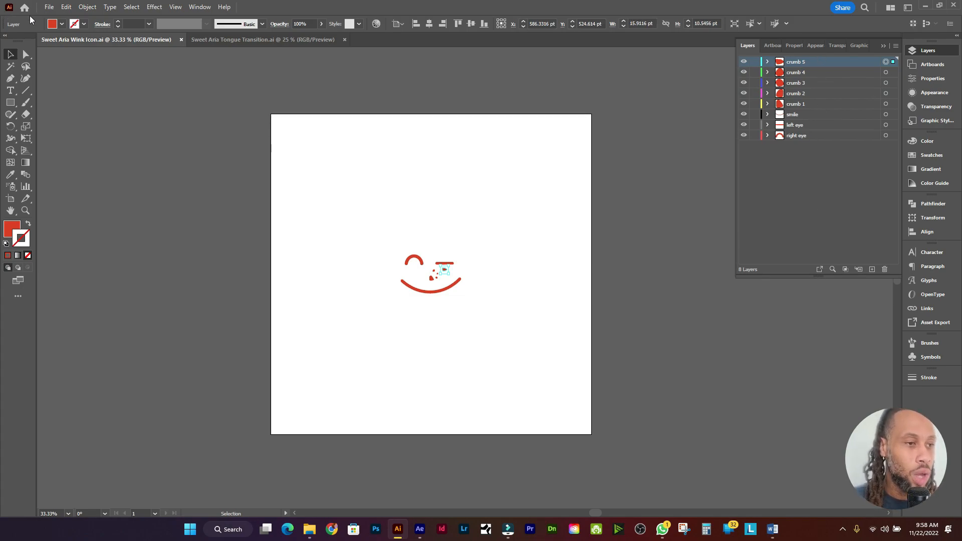
Step: Cancel Save As so the file stays unsaved, and switch to After Effects' empty project
click(48, 7)
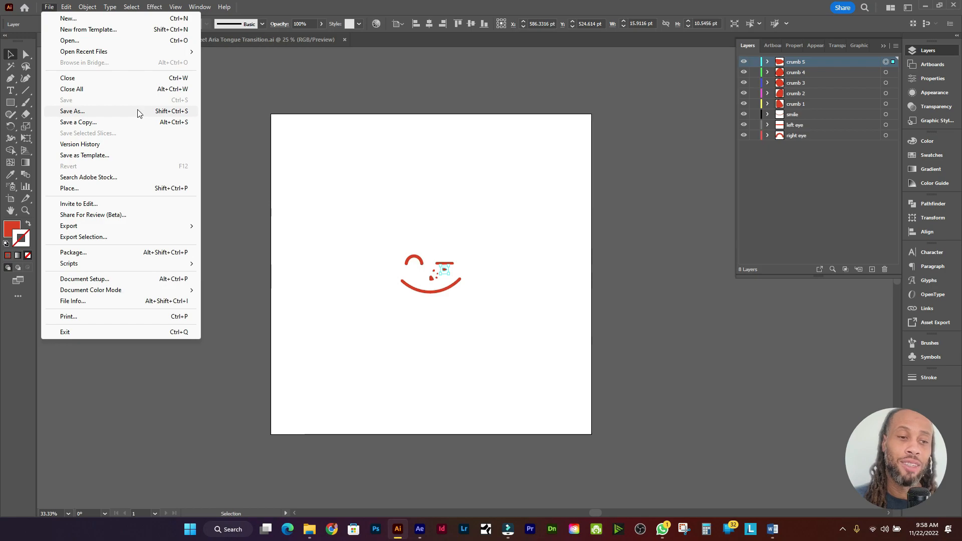
click(73, 111)
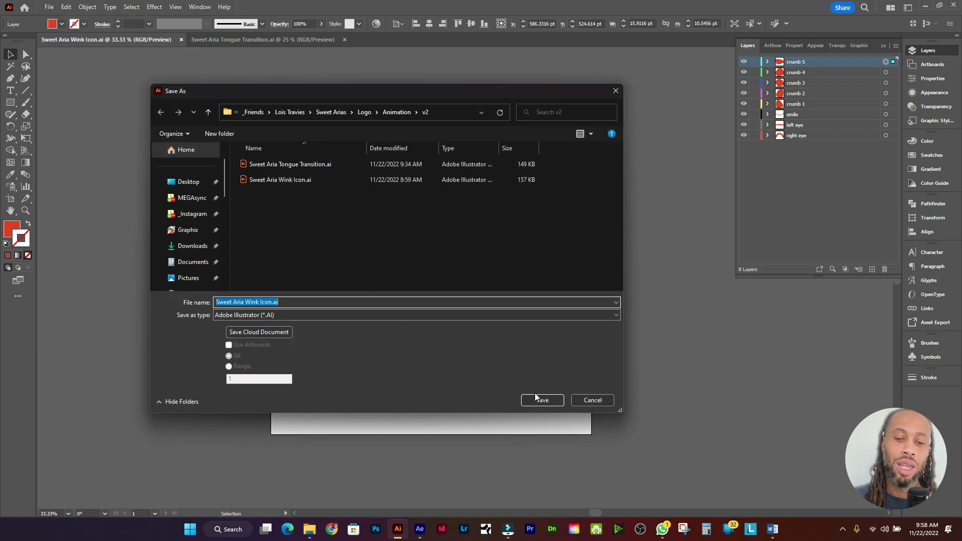
click(593, 400)
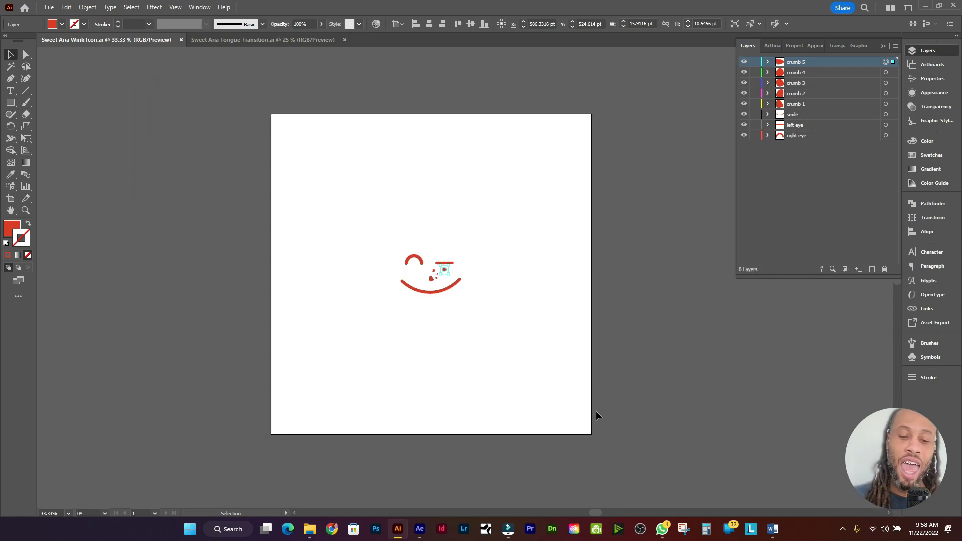
click(420, 530)
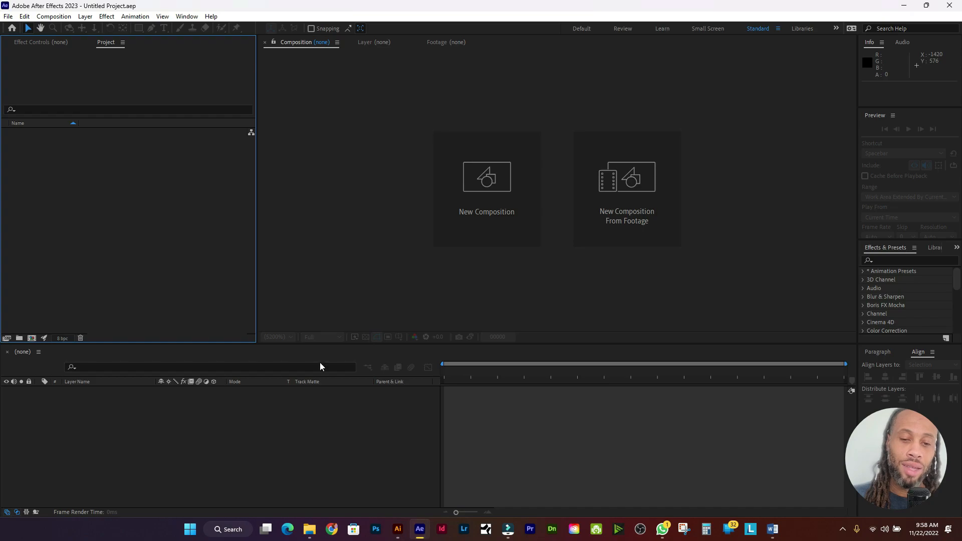
mouse_move(310, 527)
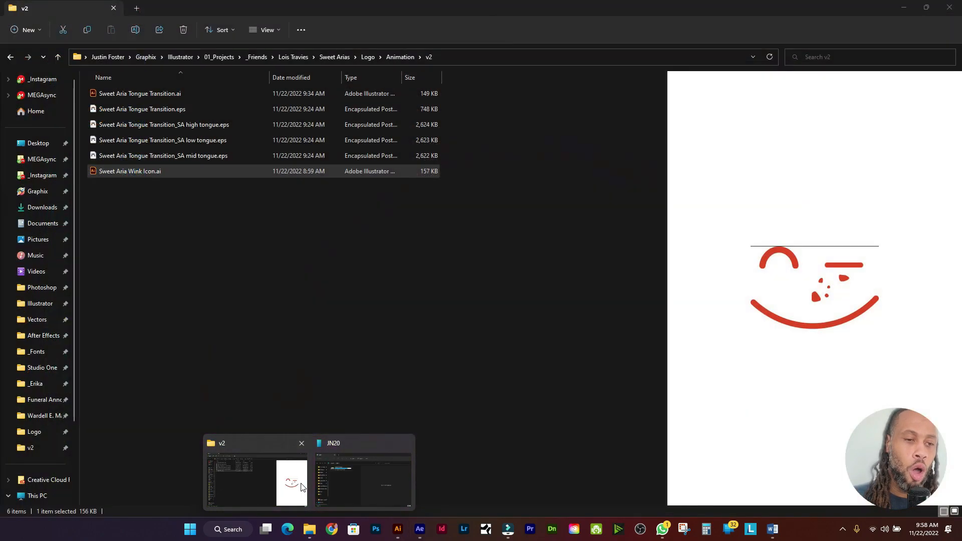
click(301, 485)
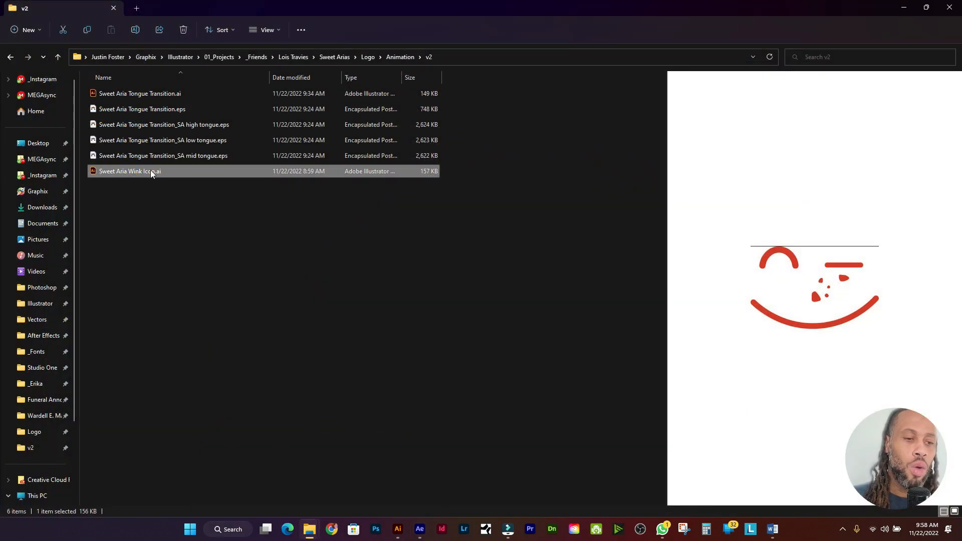
drag(152, 172, 80, 209)
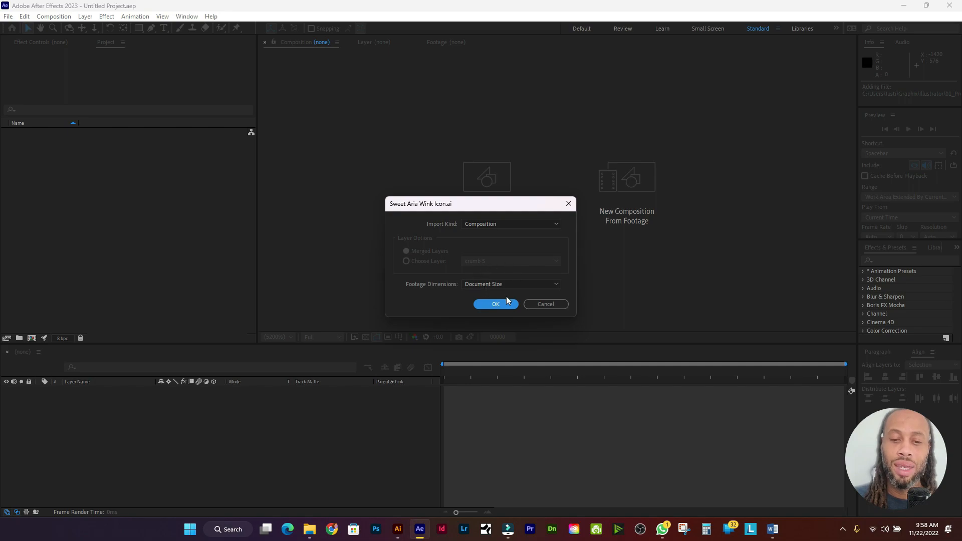
click(546, 304)
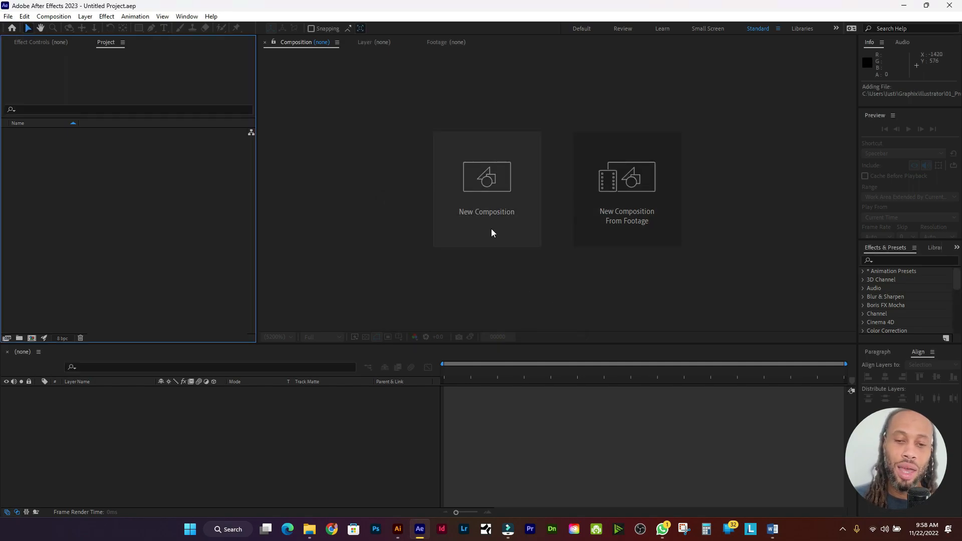
Step: Create a composition named Render at 1920x1080, 30 fps, 00300 frames long
click(493, 216)
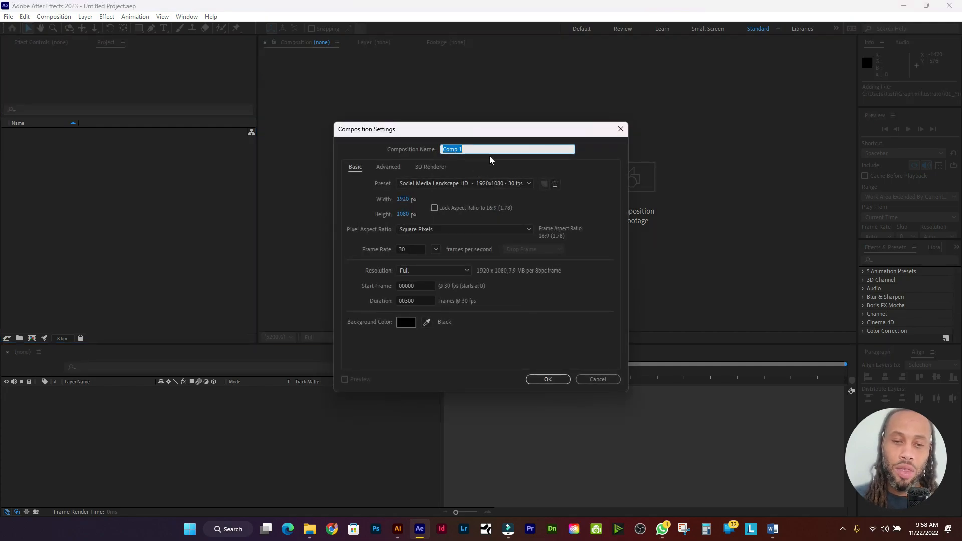
text(Render)
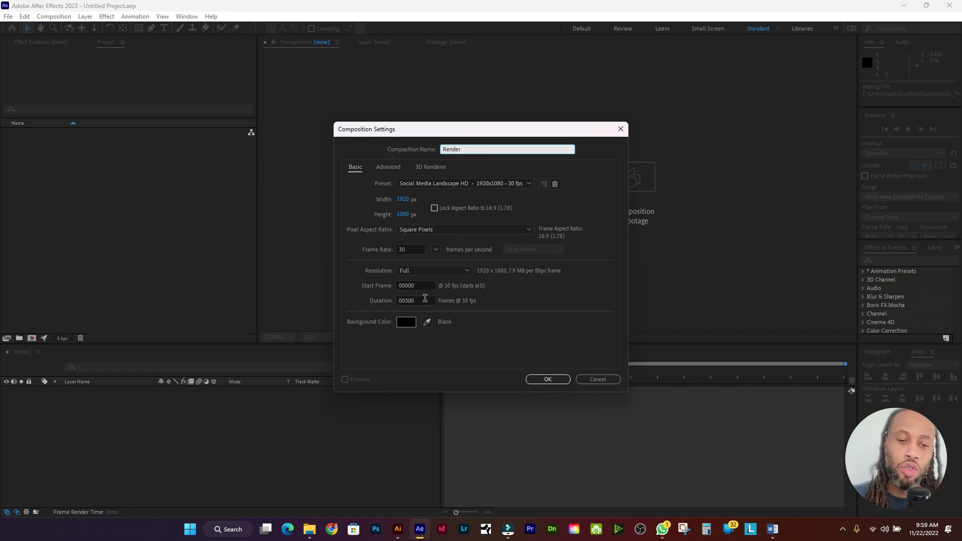
click(425, 300)
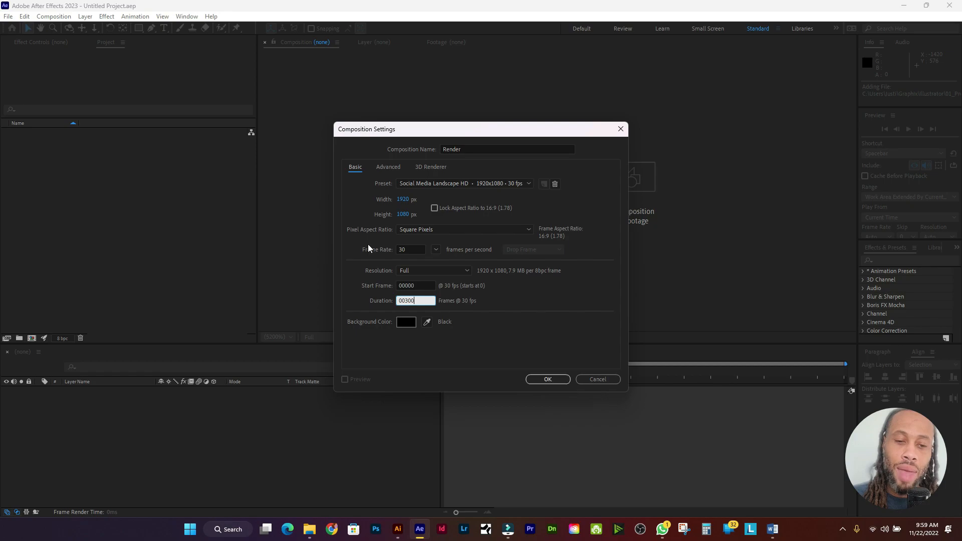
click(539, 380)
mouse_move(306, 530)
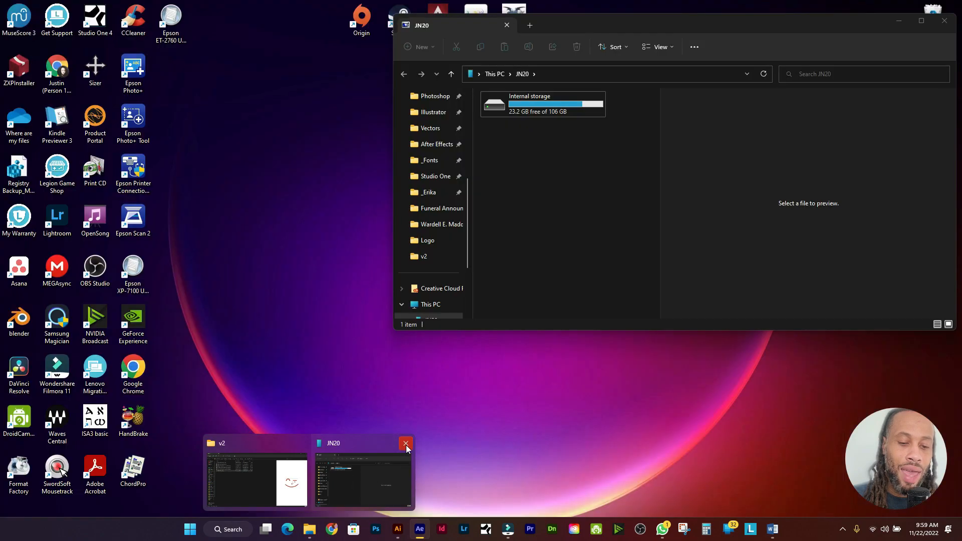
Step: Drag Sweet Aria Wink Icon.ai from the v2 folder into After Effects, importing as Composition
click(406, 444)
click(308, 473)
drag(164, 176, 116, 210)
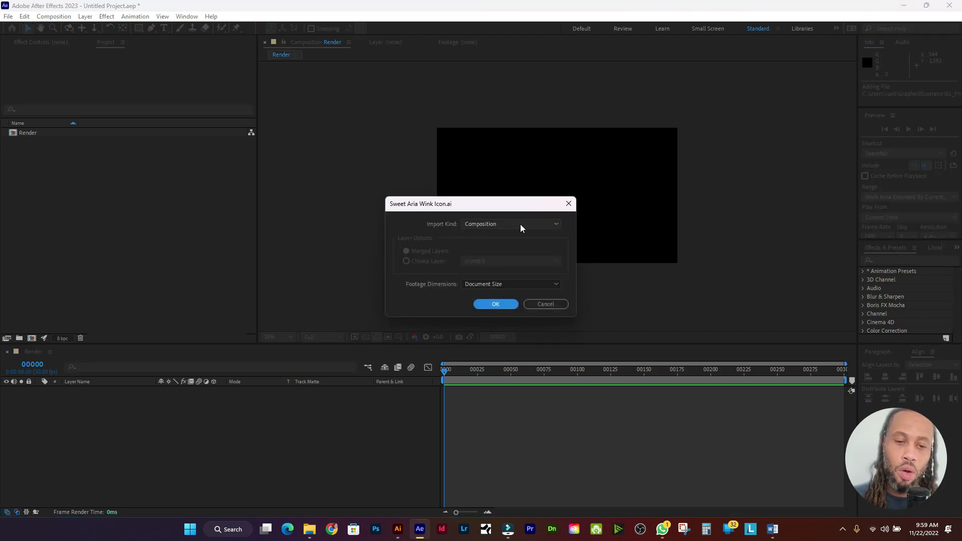
click(495, 306)
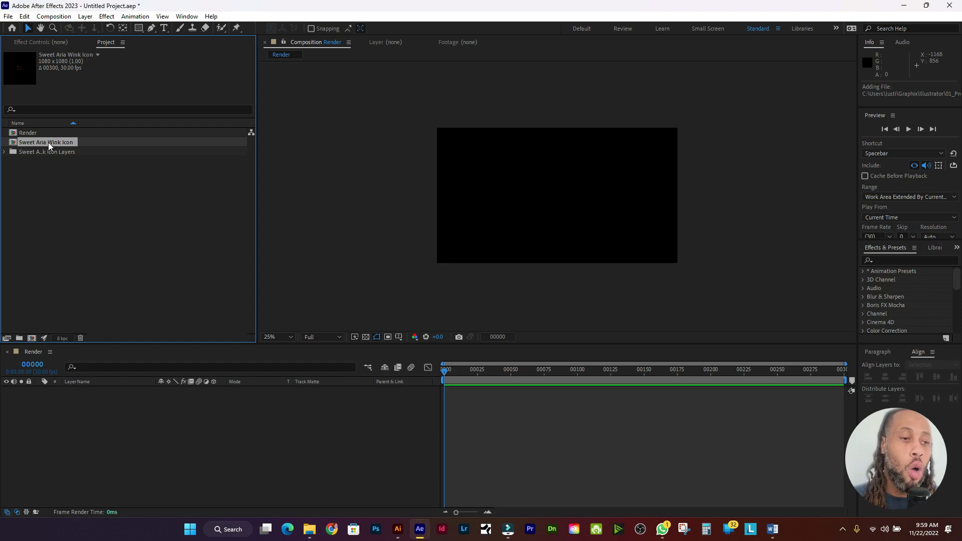
Step: Open the Sweet Aria Wink Icon comp and fit it in the viewer, showing its eight layers
click(26, 154)
click(5, 152)
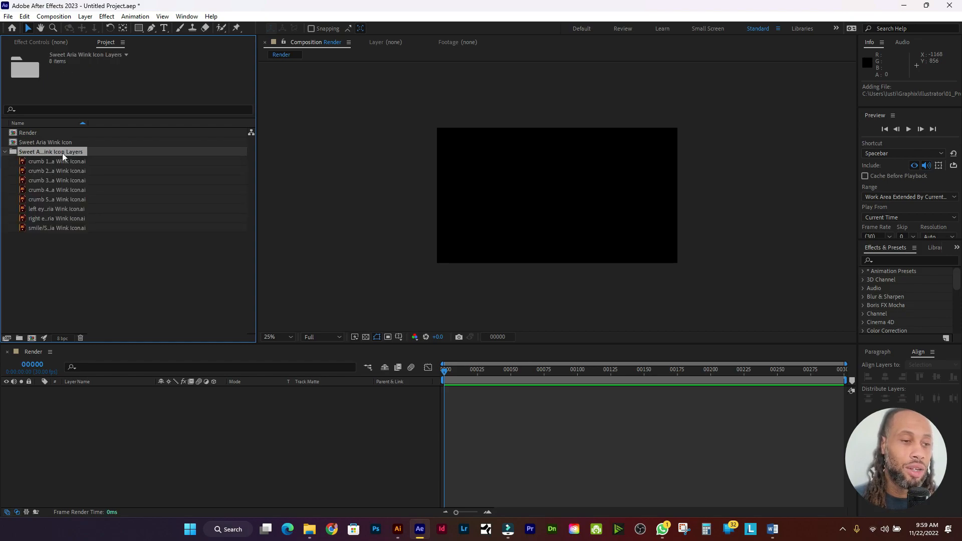
click(4, 152)
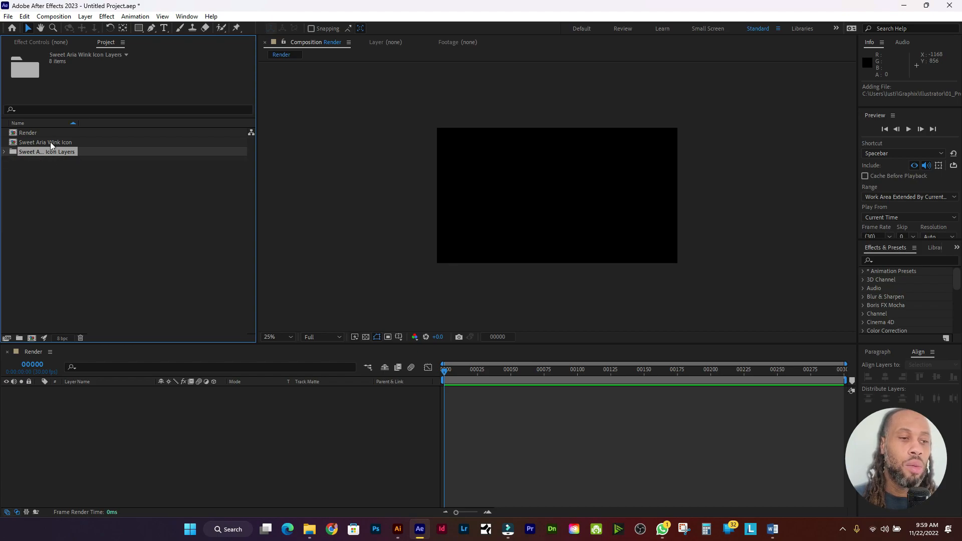
double_click(50, 145)
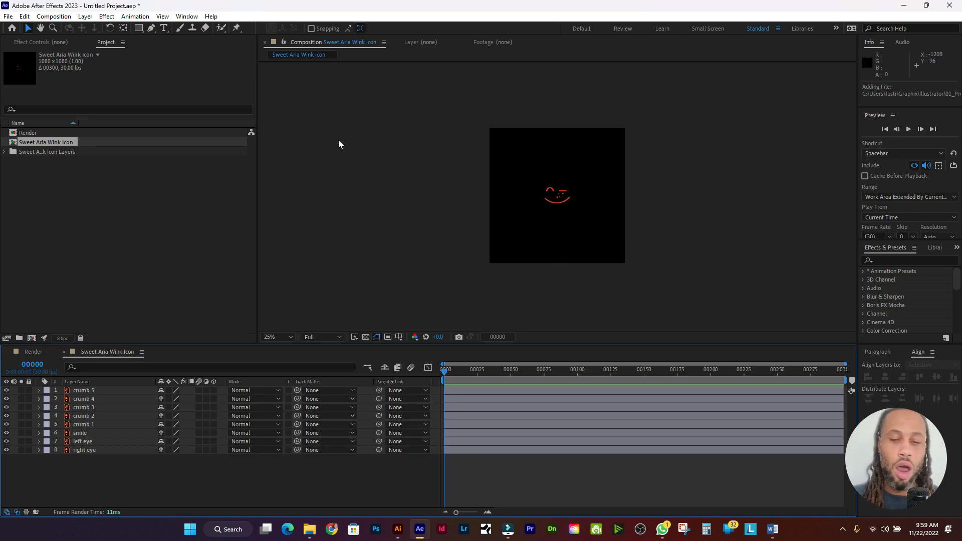
click(273, 337)
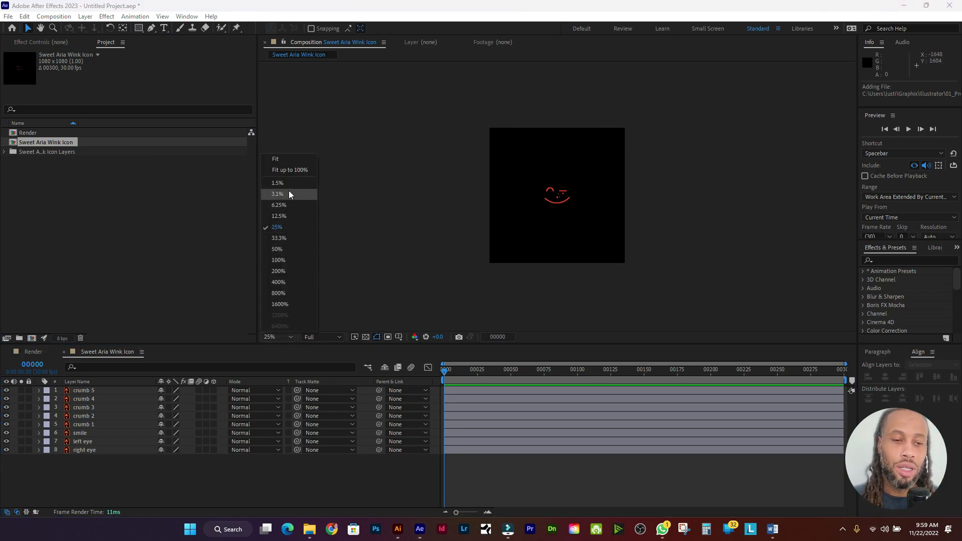
click(289, 170)
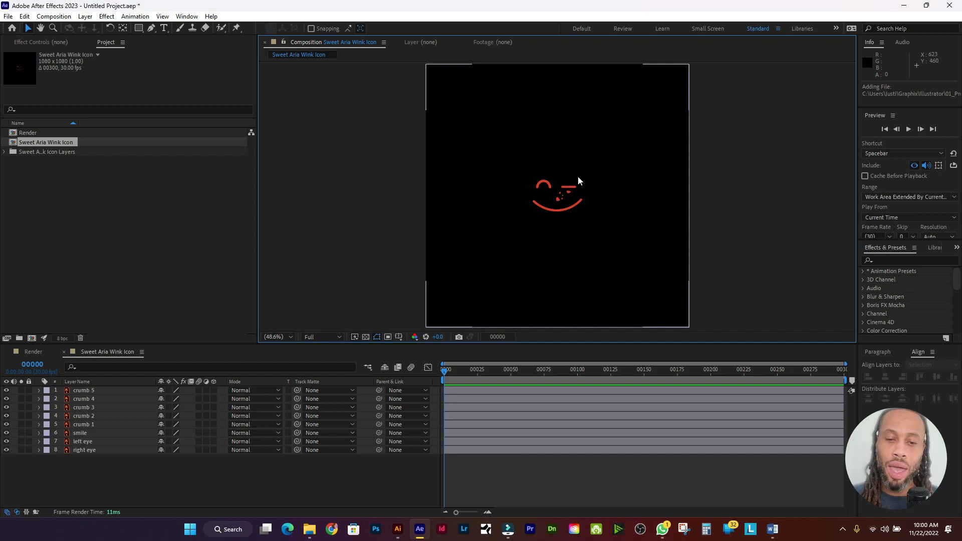
scroll(579, 181, up, 3)
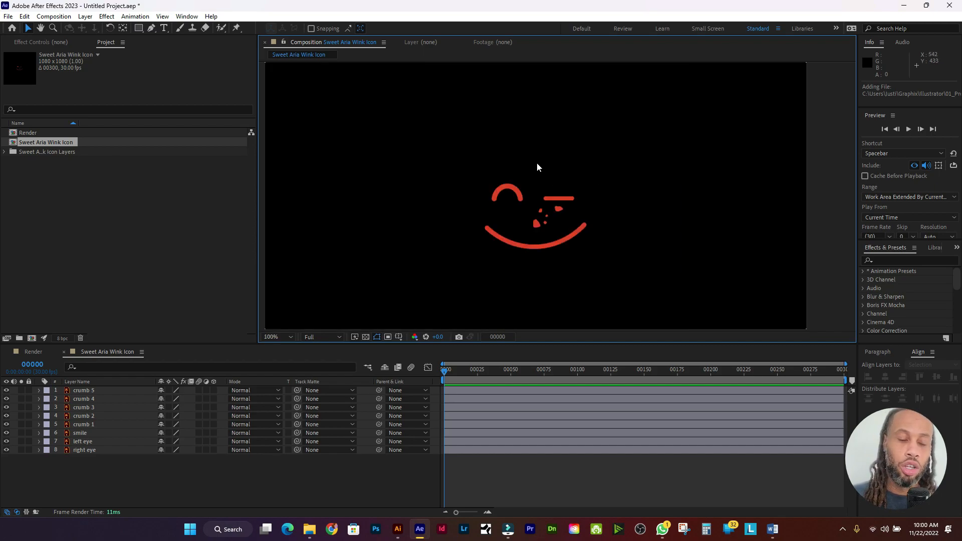
Step: Add a new empty shape layer above the right eye layer
click(152, 28)
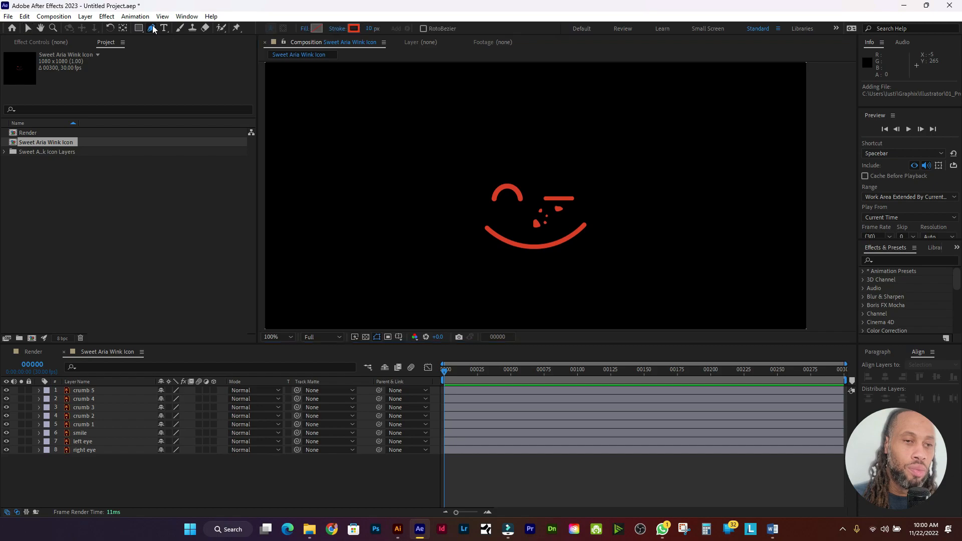
click(129, 450)
click(85, 16)
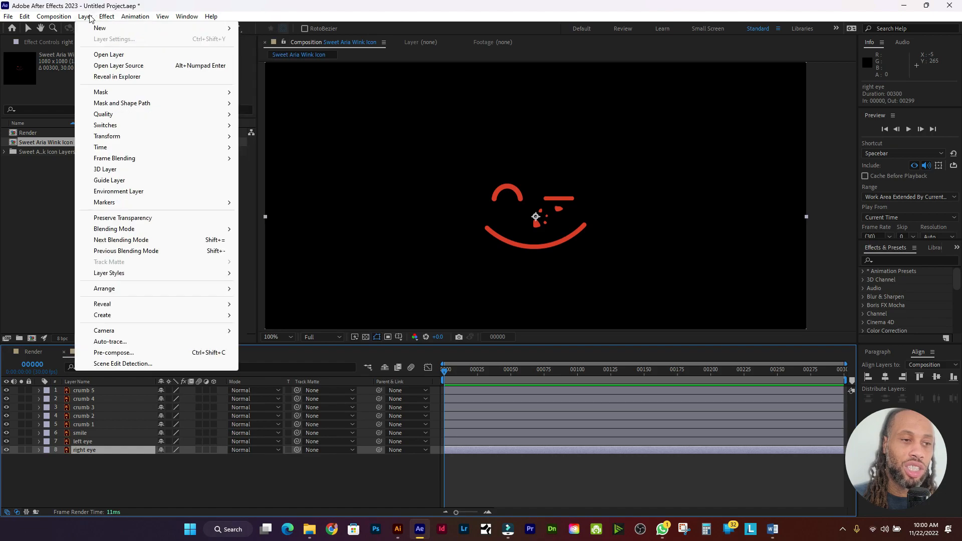
mouse_move(146, 29)
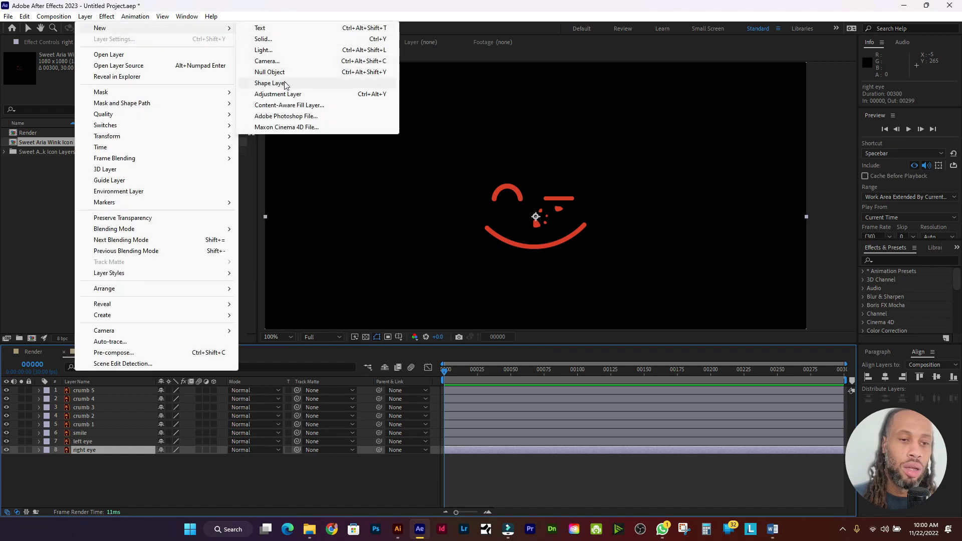
click(271, 84)
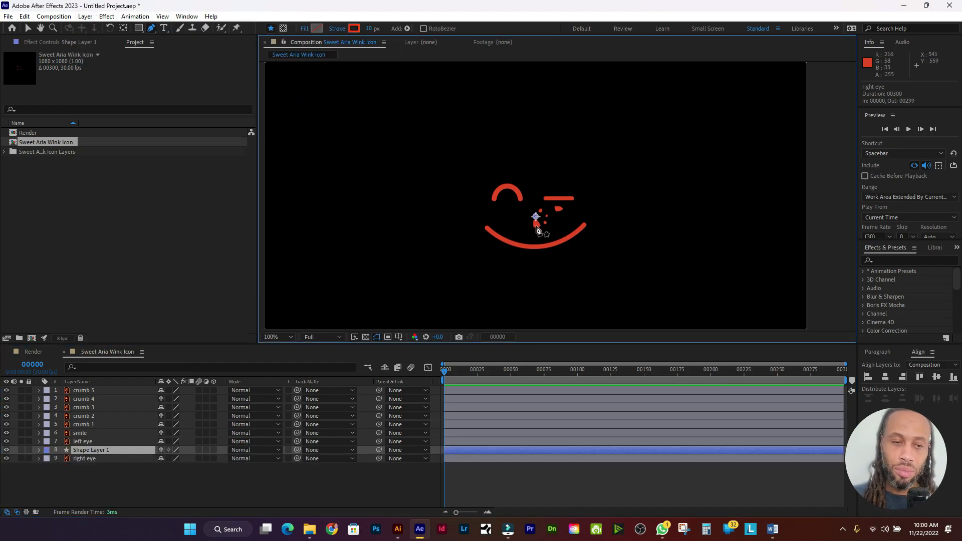
Step: Rename the new shape layer to 'right eye trace'
right_click(101, 452)
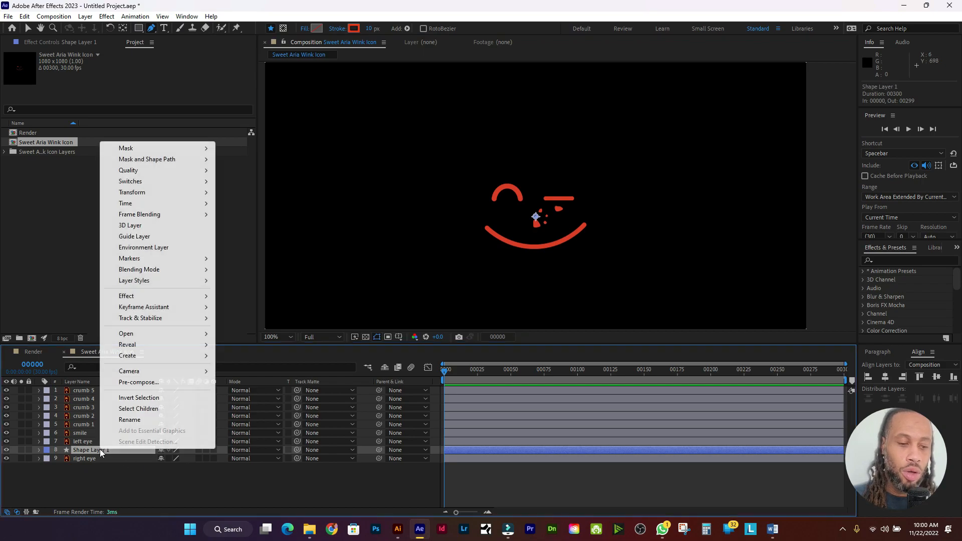
click(125, 420)
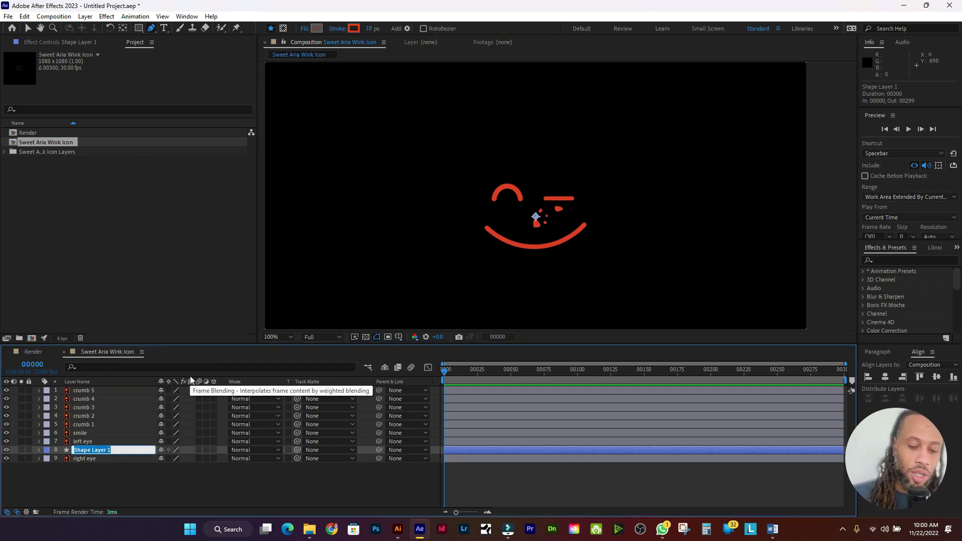
text(right eye)
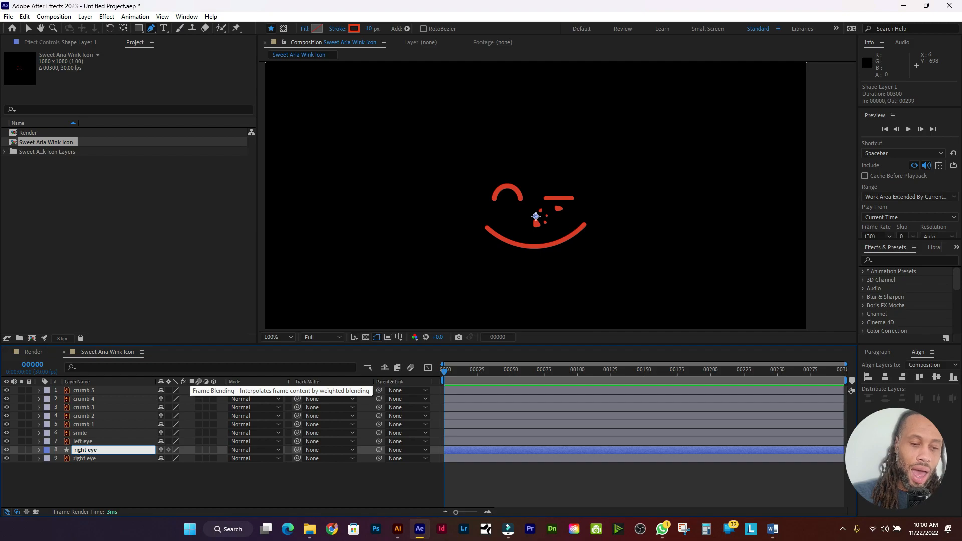
text( trace)
key(Return)
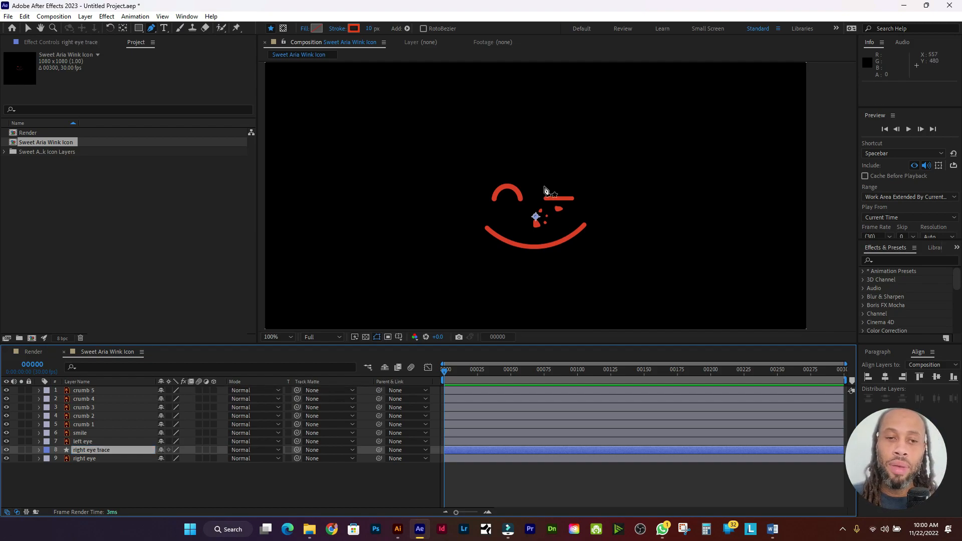
scroll(546, 197, up, 2)
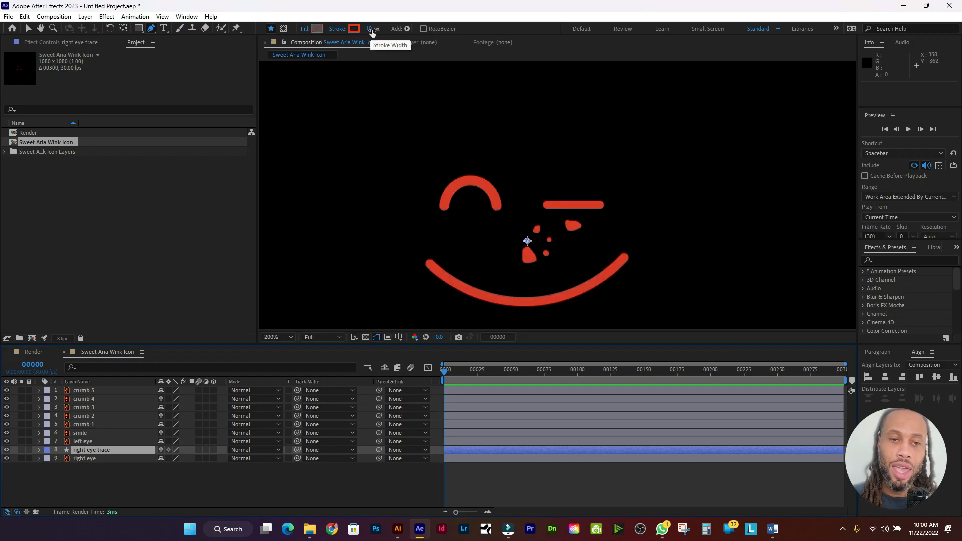
Step: Sample the eye arc's red for the stroke and brighten it to F63314
click(357, 31)
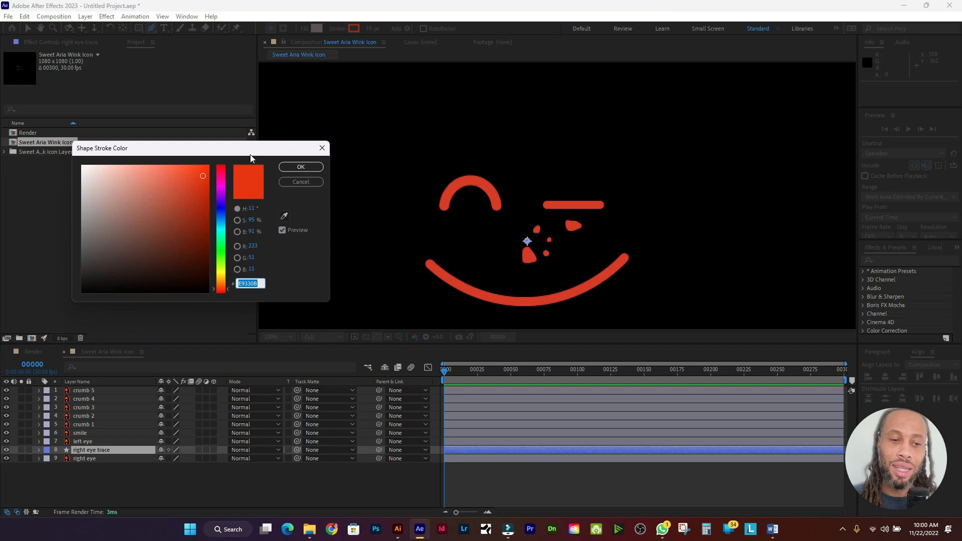
click(284, 217)
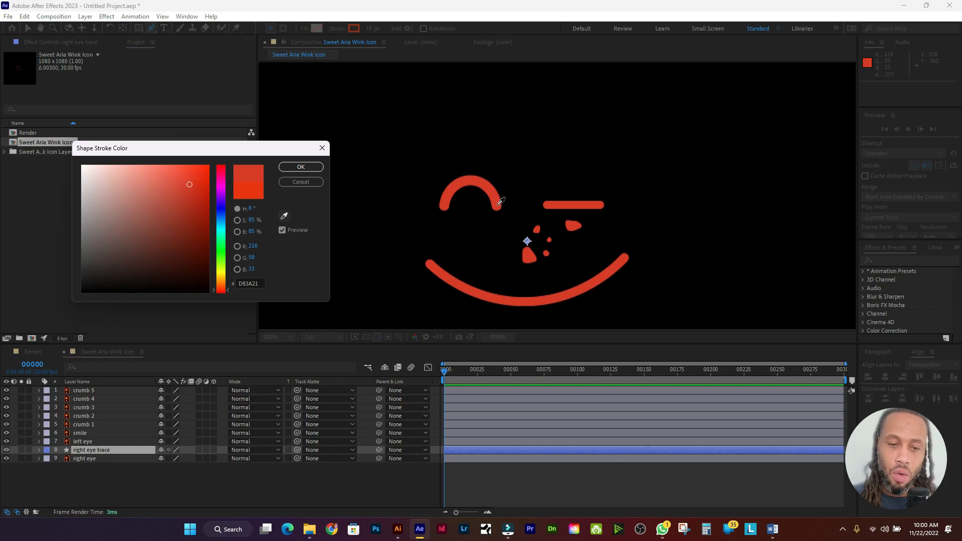
click(498, 205)
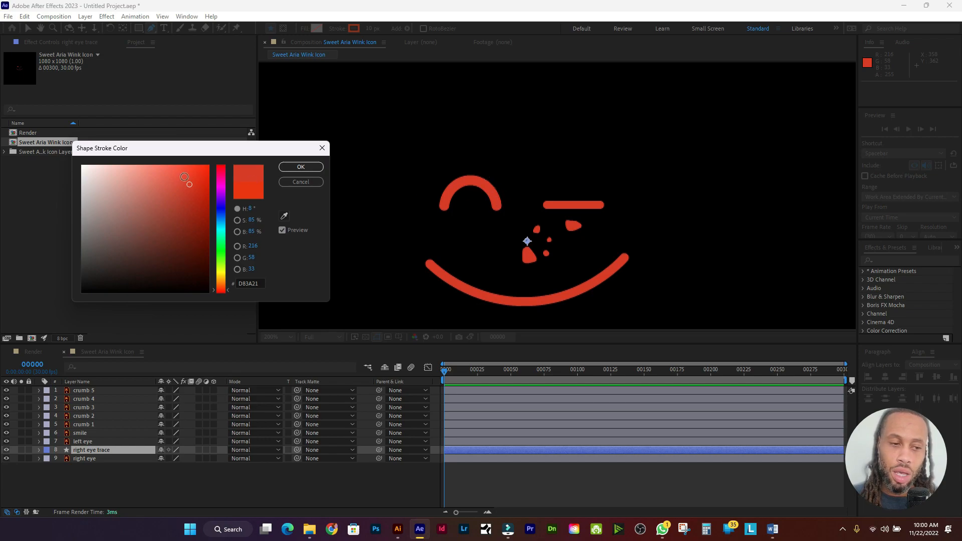
drag(191, 183, 199, 169)
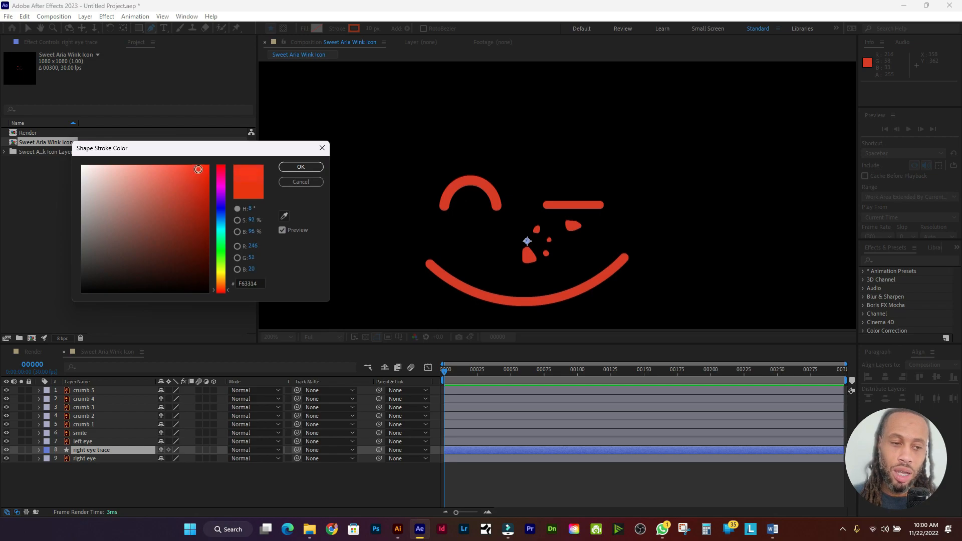
click(307, 169)
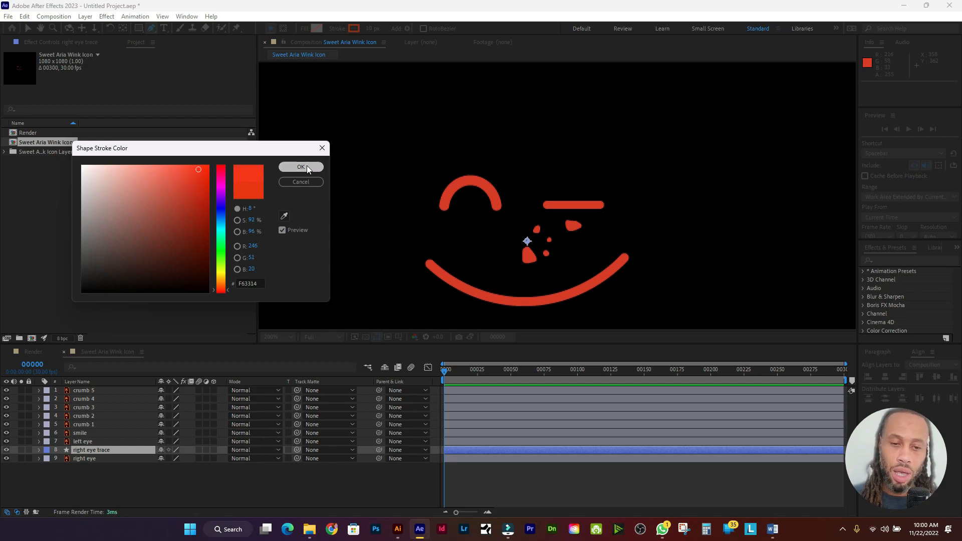
Step: Pen three points along the eye arc, then convert the top point into a smooth curve
click(444, 207)
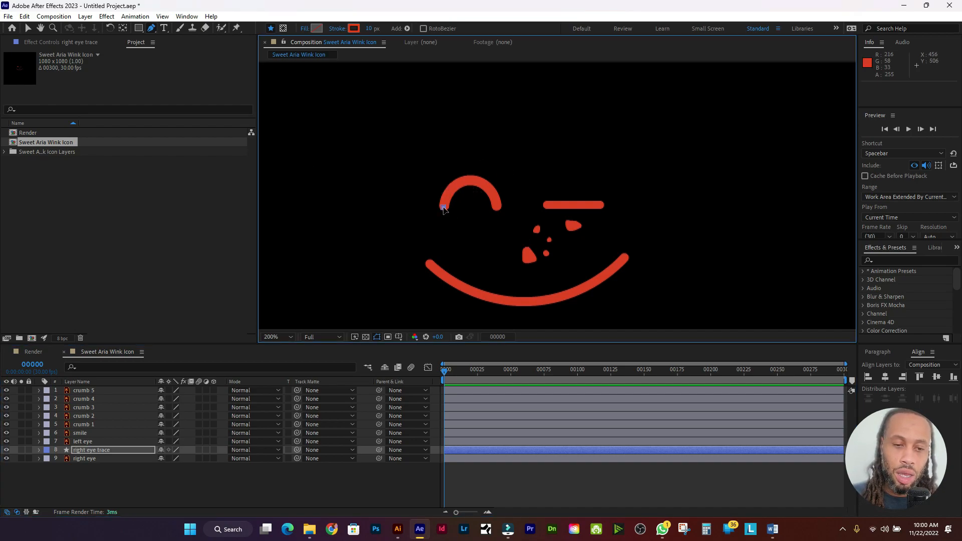
click(471, 179)
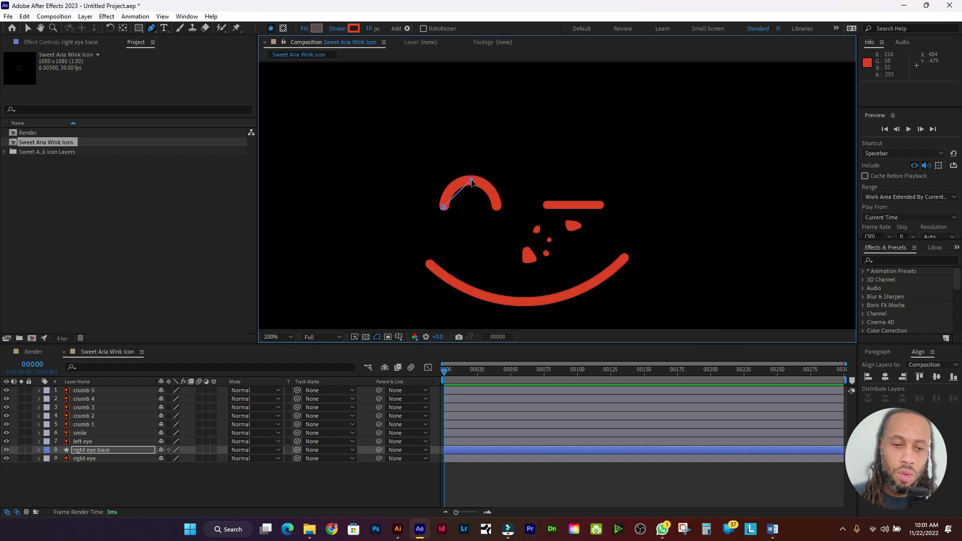
click(496, 207)
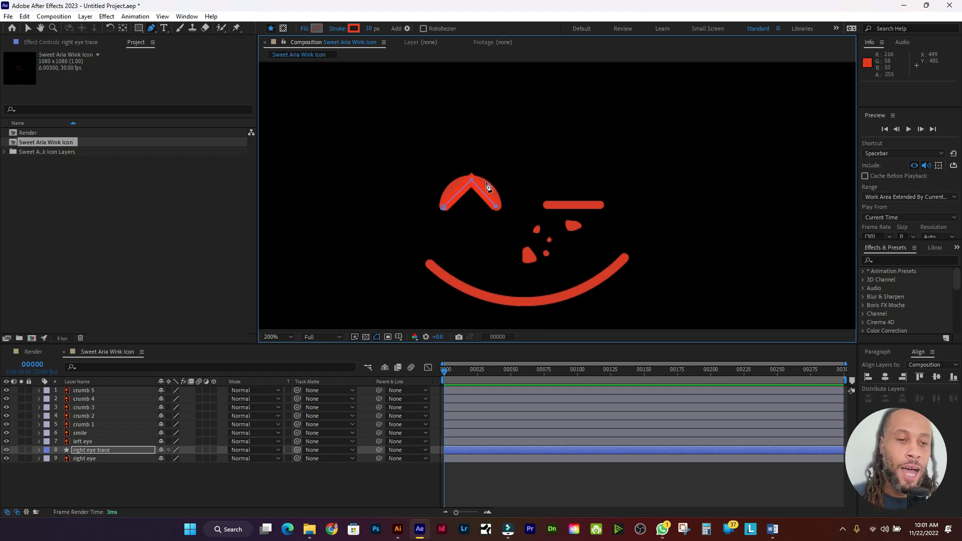
click(151, 28)
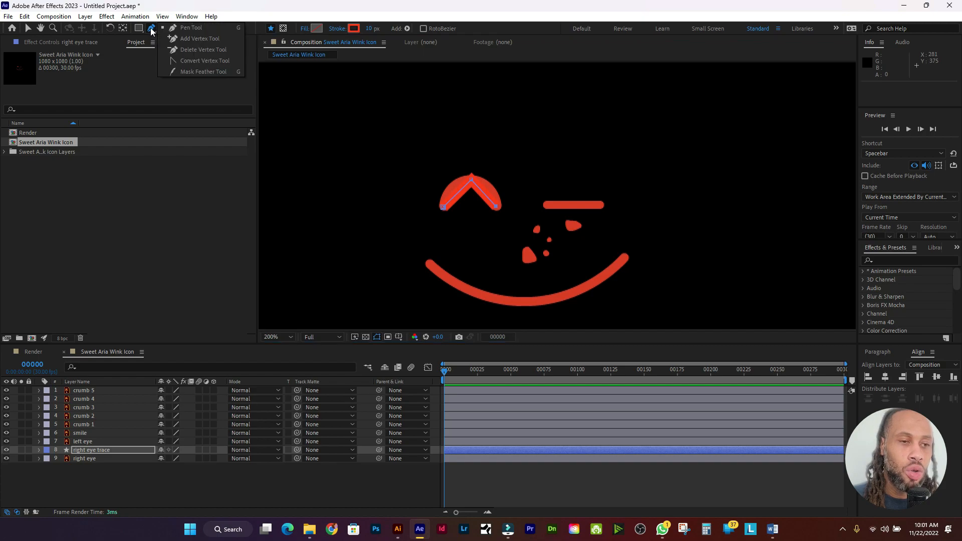
click(203, 60)
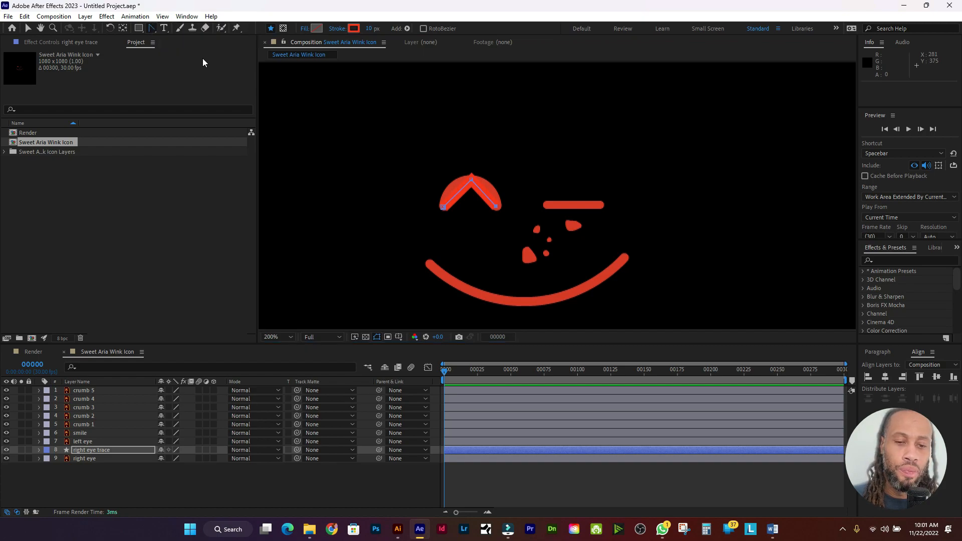
click(444, 210)
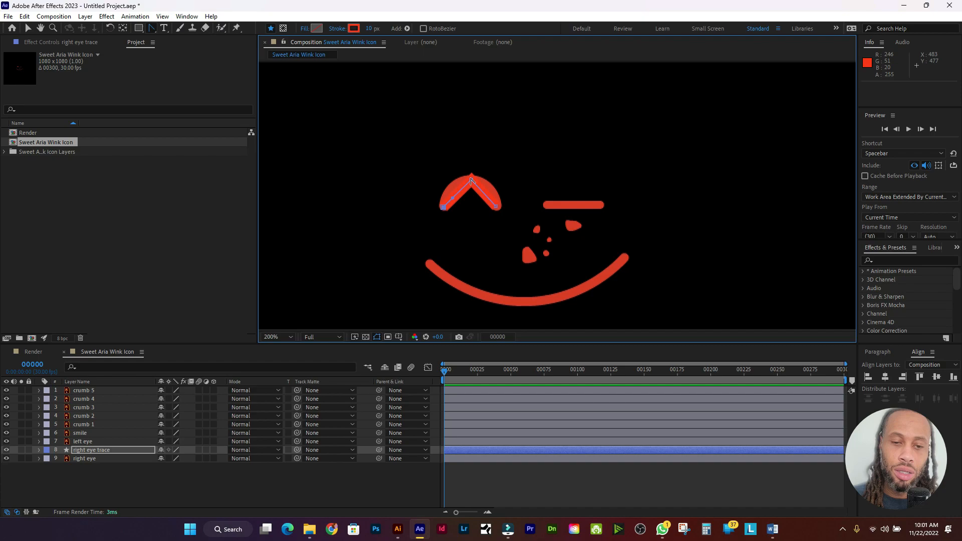
click(472, 179)
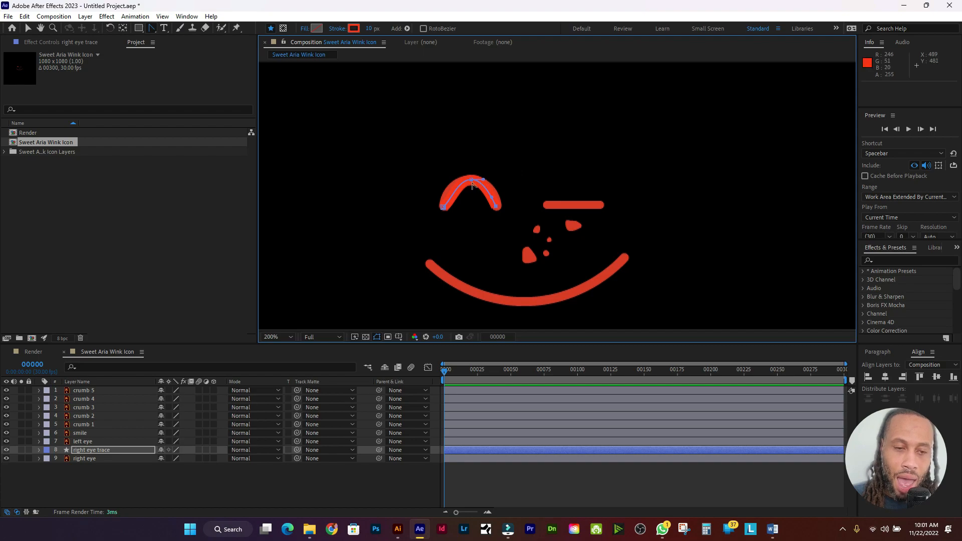
Step: Add a point on the top segment and pull Bezier handles so the path fits the arc
click(152, 30)
click(176, 29)
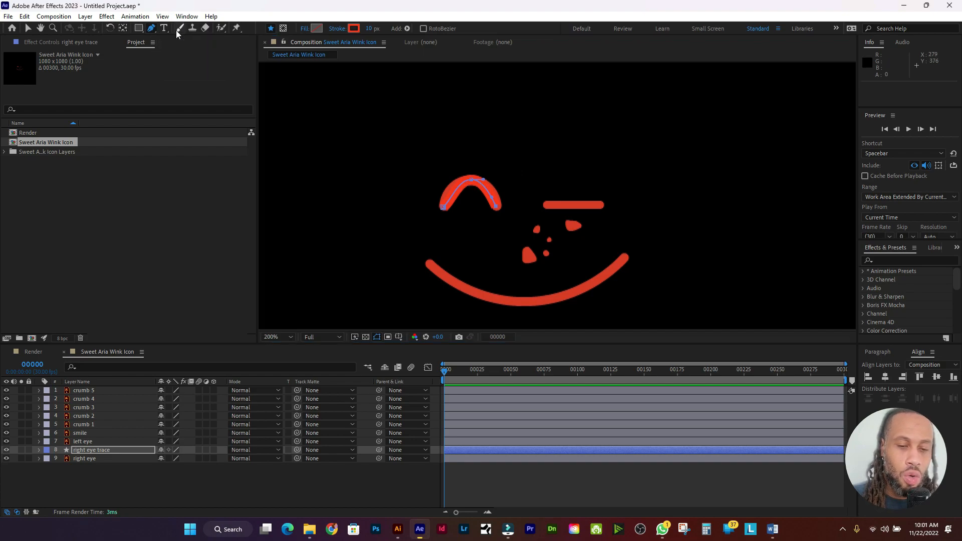
click(471, 180)
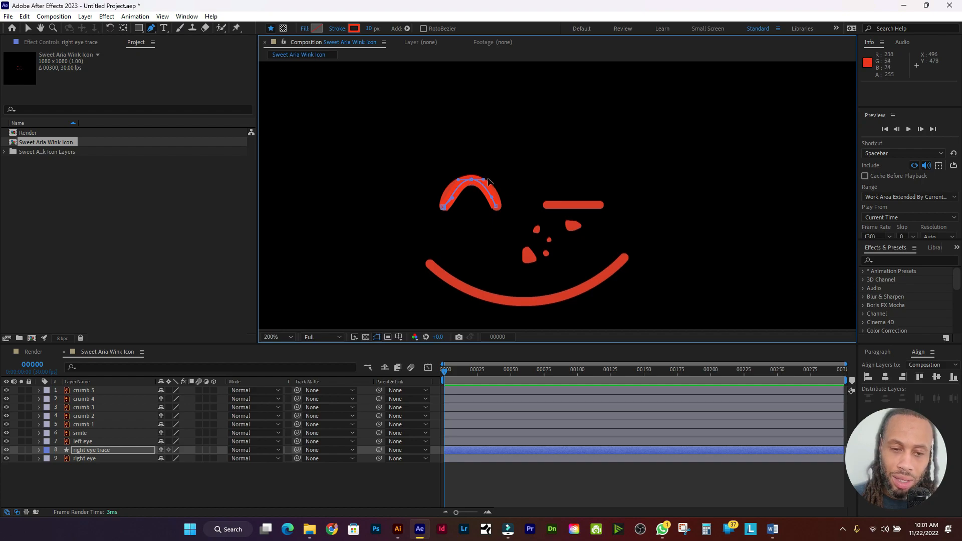
drag(489, 182, 443, 182)
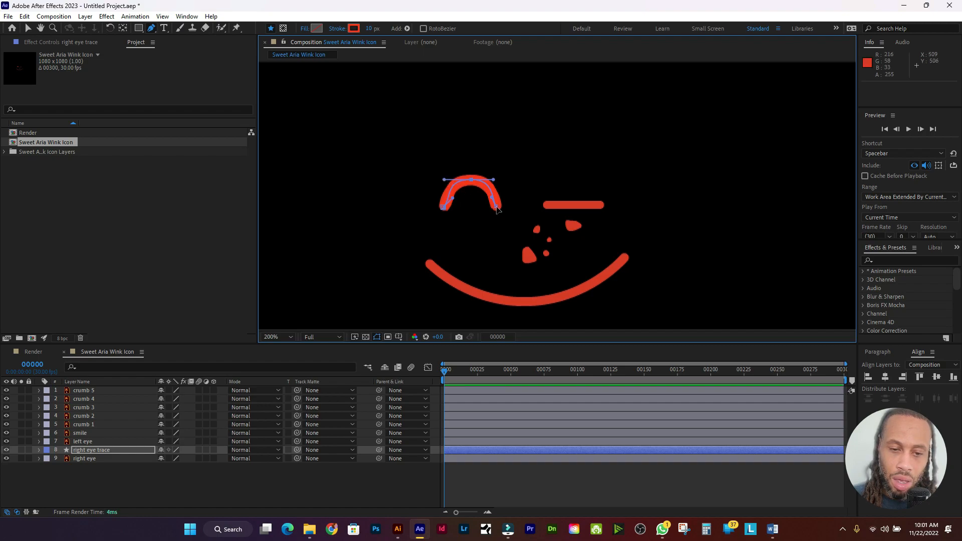
drag(500, 210, 498, 211)
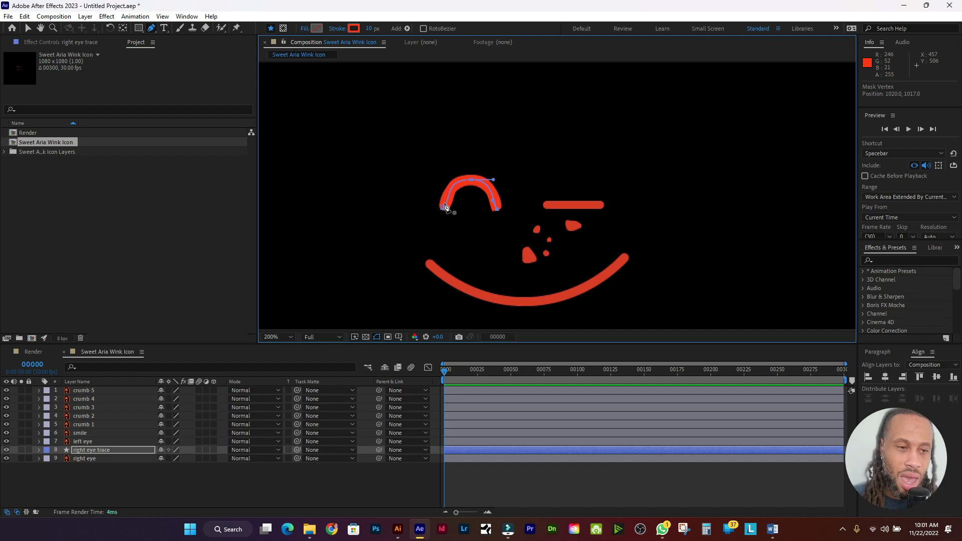
click(356, 30)
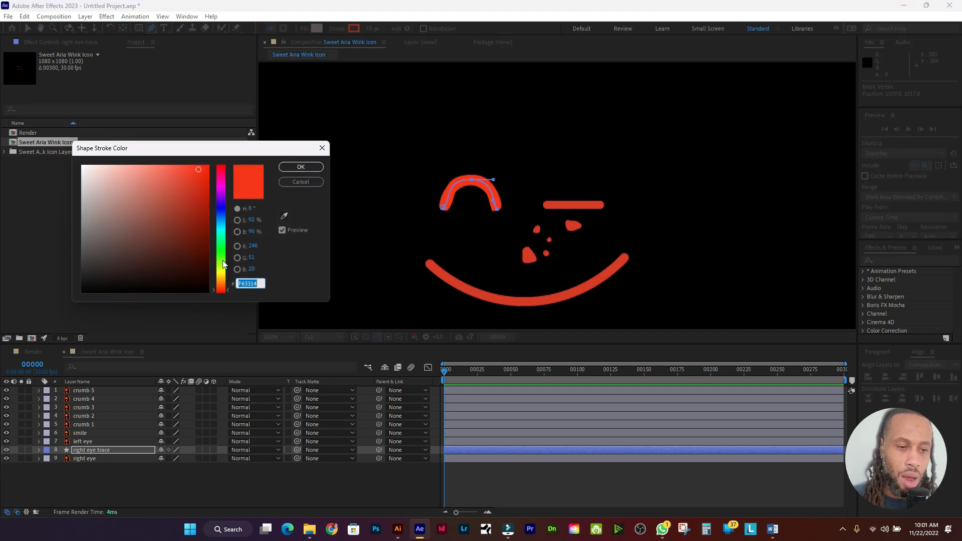
Step: Make the trace stroke bright green 5FF614, undo a stray pen point, and select right eye trace
click(220, 257)
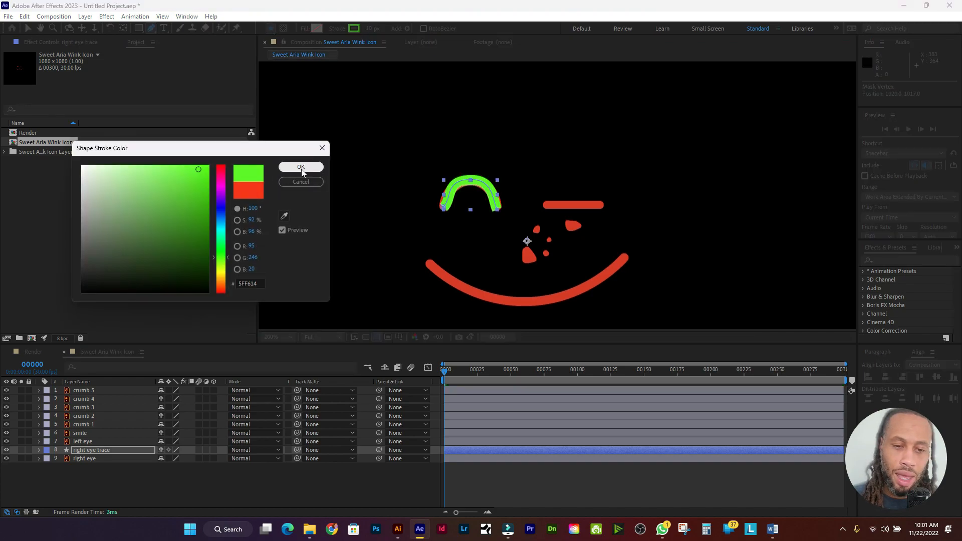
click(302, 169)
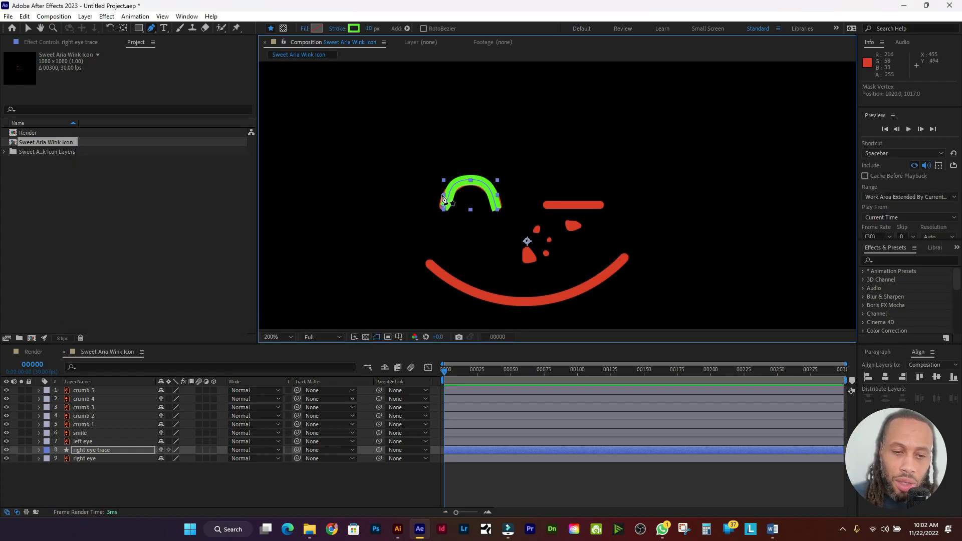
drag(442, 195, 417, 202)
key(ctrl+z)
scroll(436, 208, up, 1)
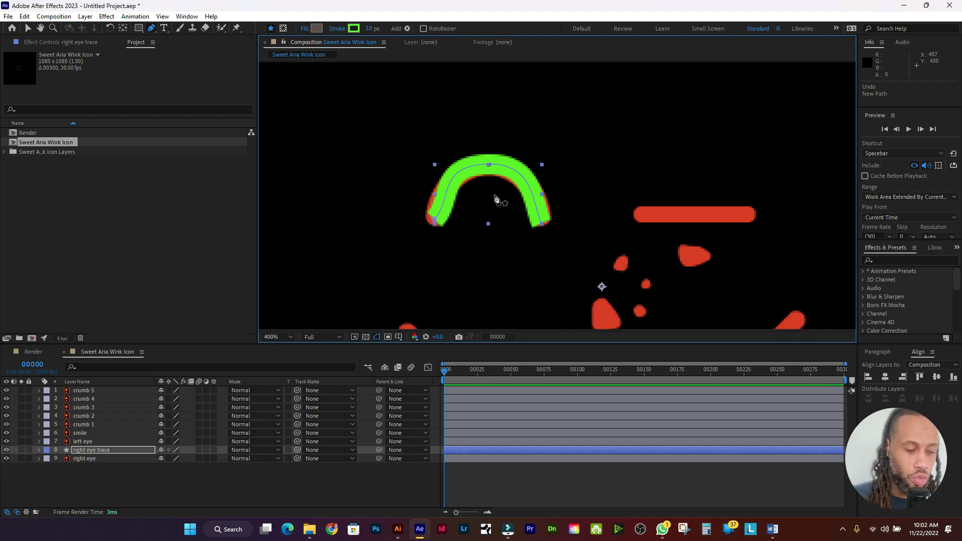
click(82, 450)
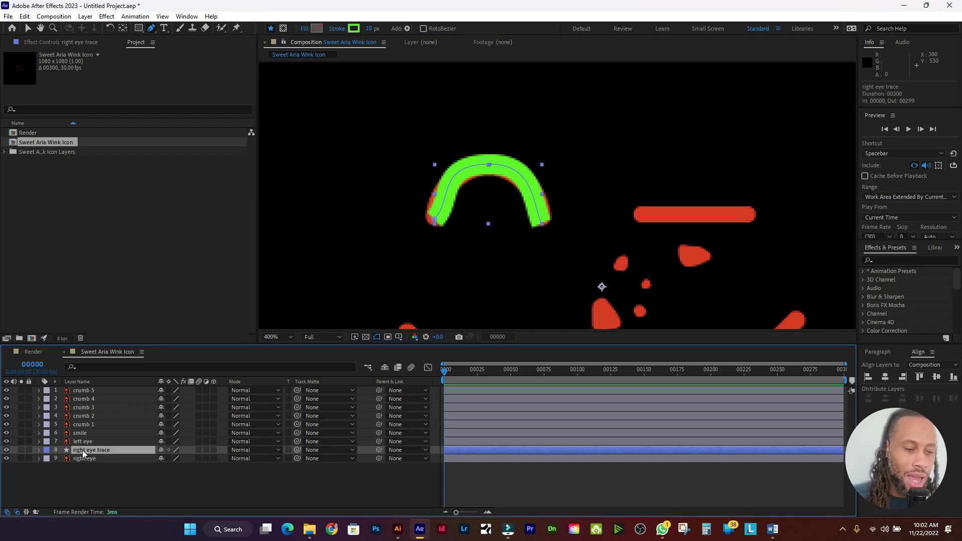
Step: Set the right eye trace's Stroke 1 Line Cap to Round Cap
click(40, 449)
click(40, 449)
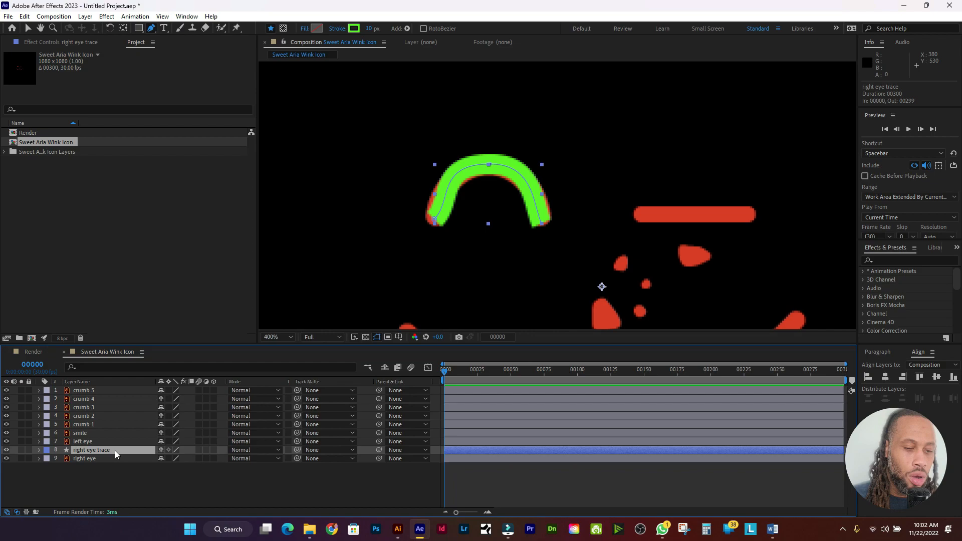
key(u)
key(u)
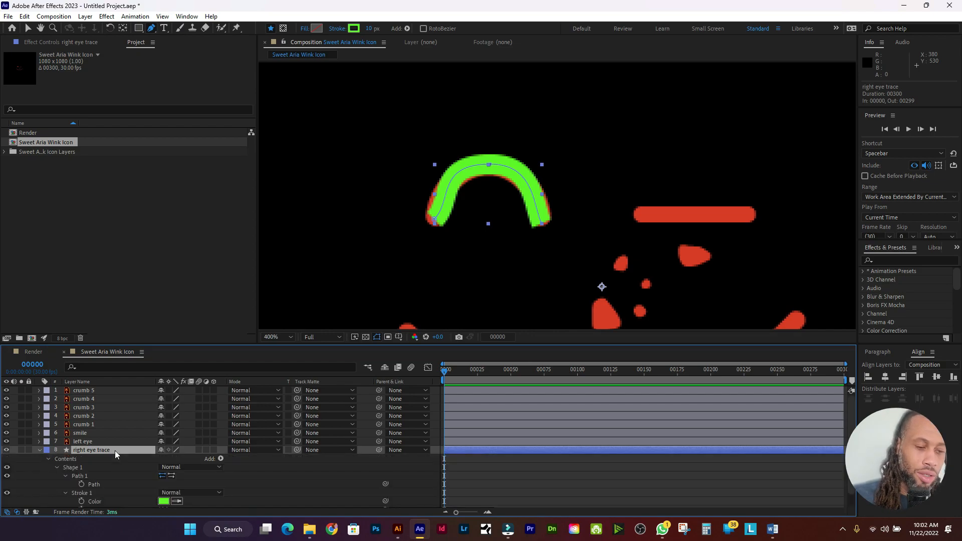
scroll(102, 462, down, 1)
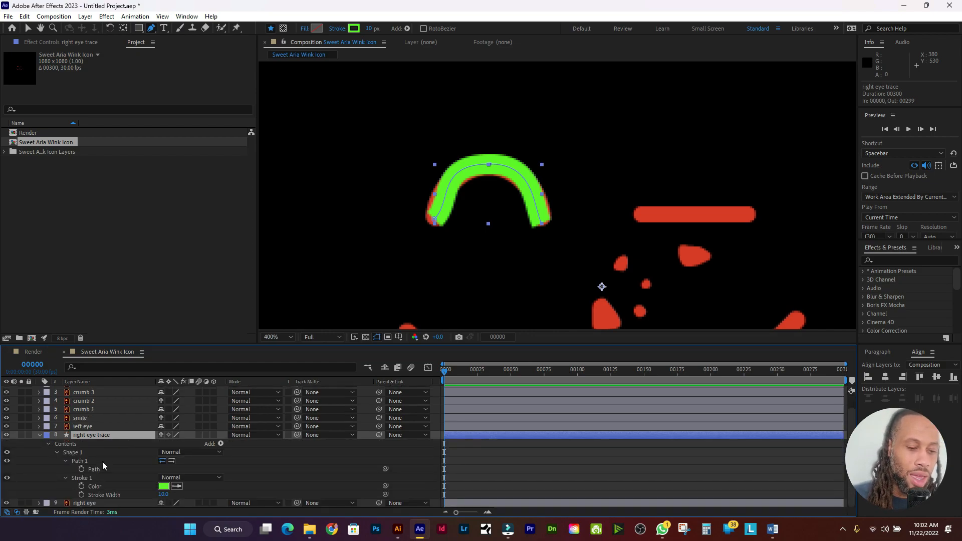
click(65, 478)
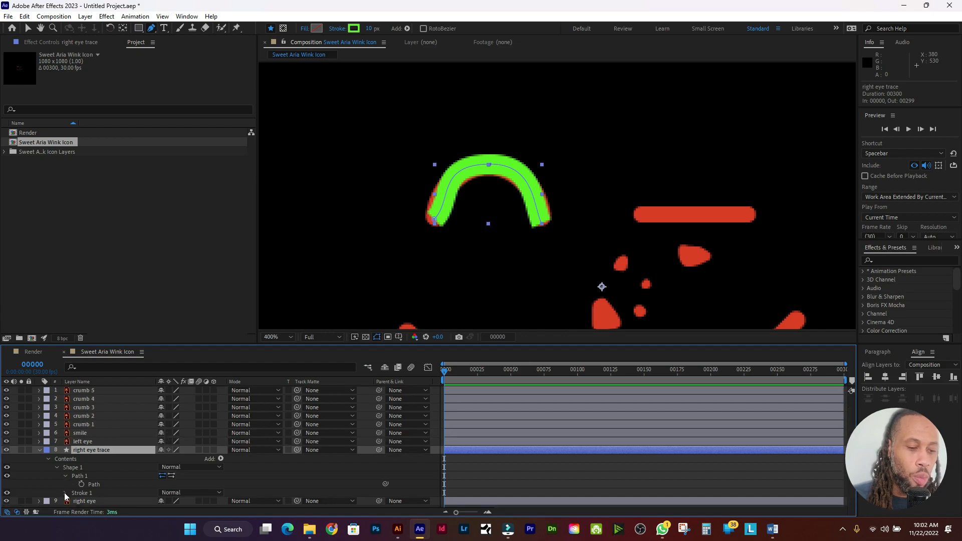
click(65, 493)
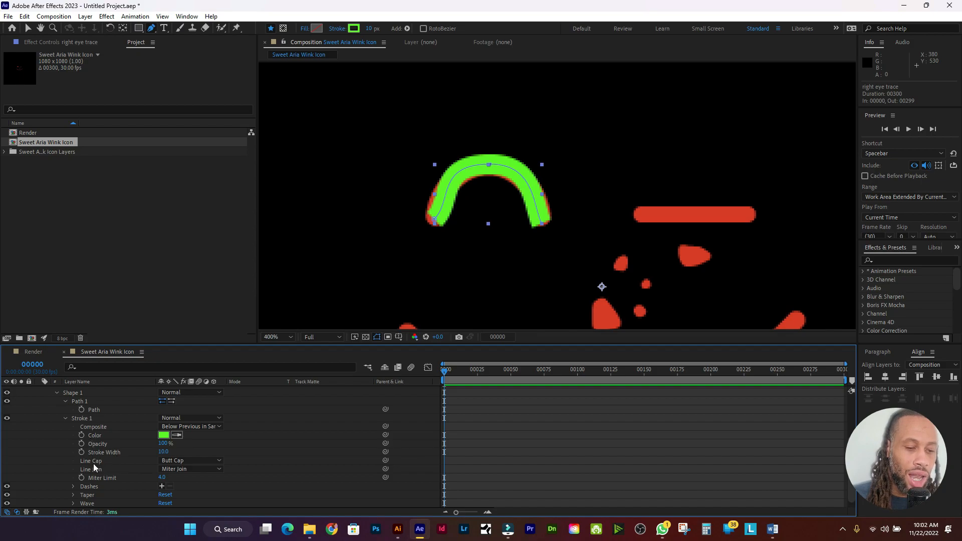
click(192, 461)
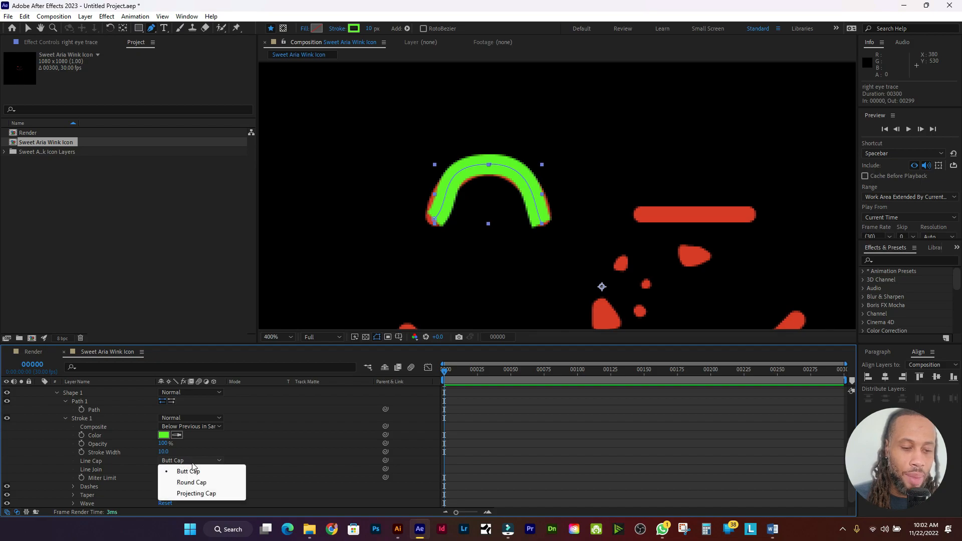
click(198, 483)
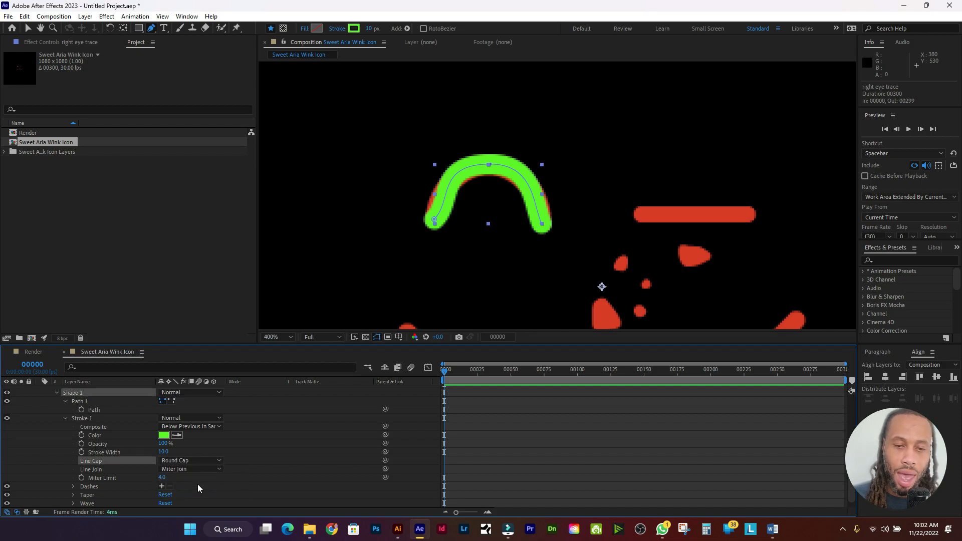
Step: Drag the path's Bezier handles so the green stroke covers the red arc
click(490, 165)
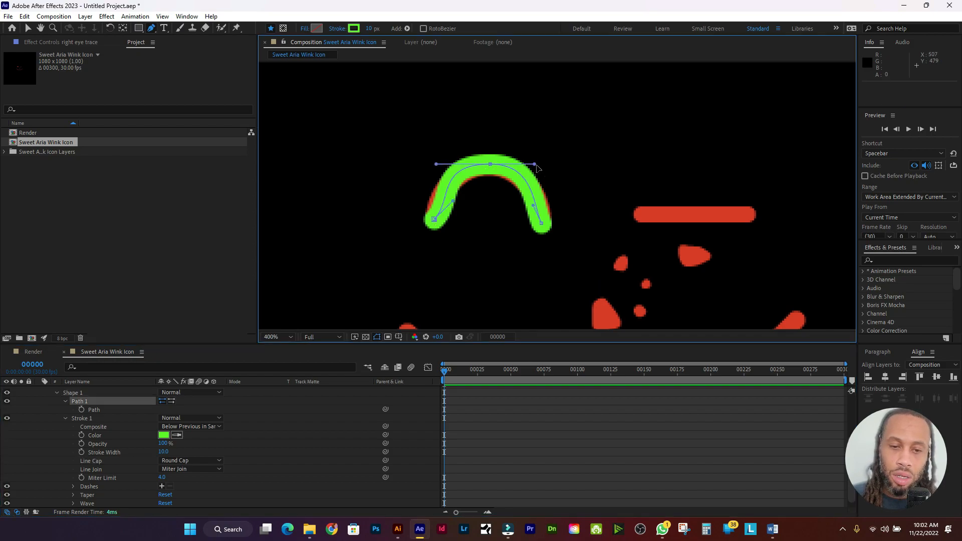
drag(537, 168, 537, 168)
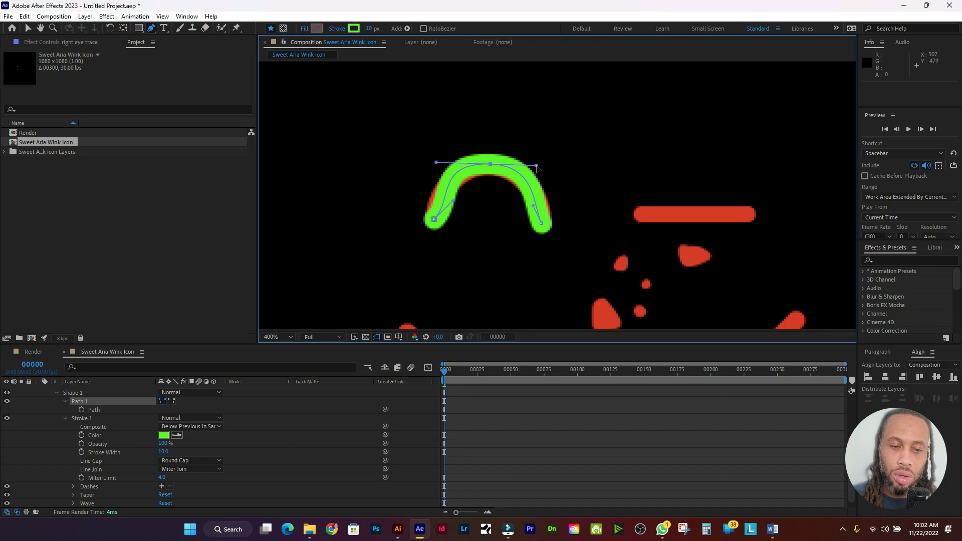
drag(453, 203, 435, 222)
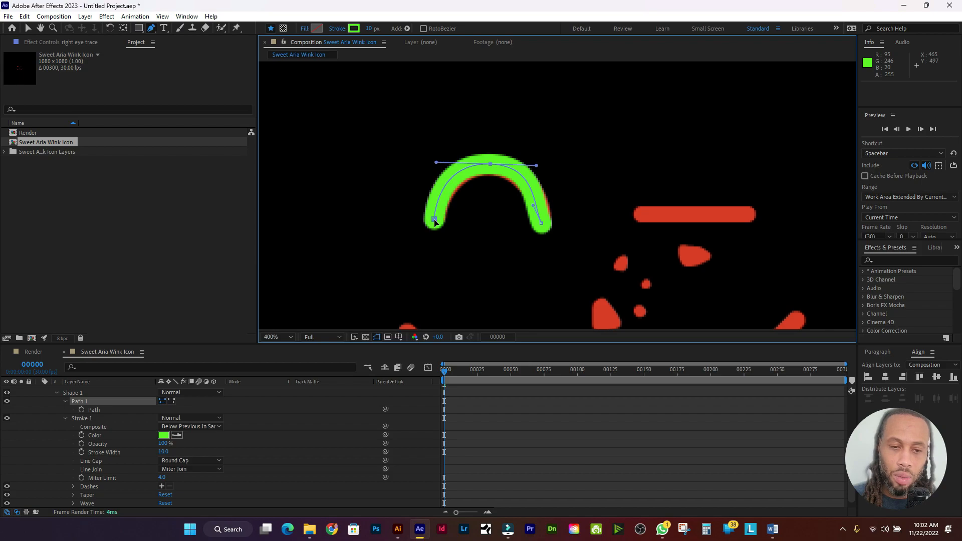
drag(533, 205, 539, 212)
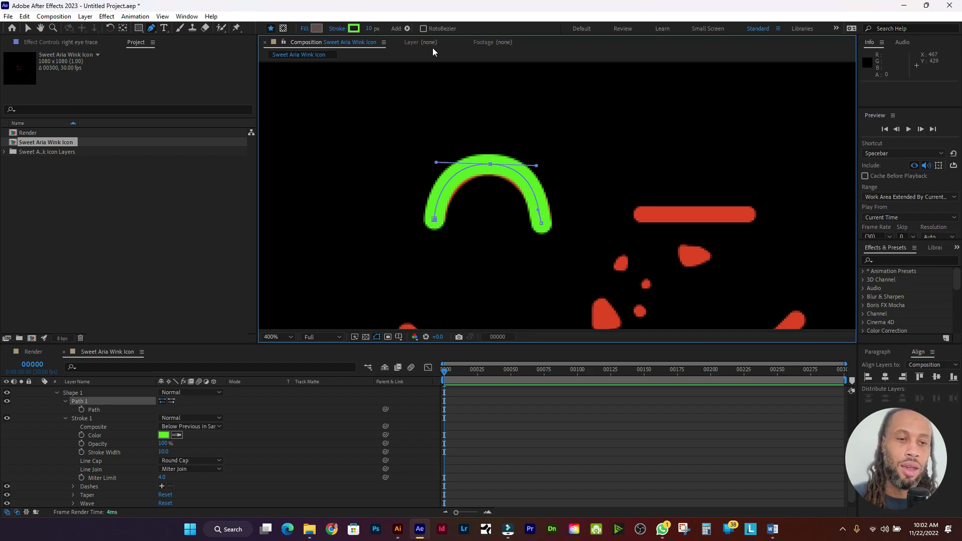
Step: Recolour the right eye trace stroke to red EB3417, sampled from the eye bar
click(358, 31)
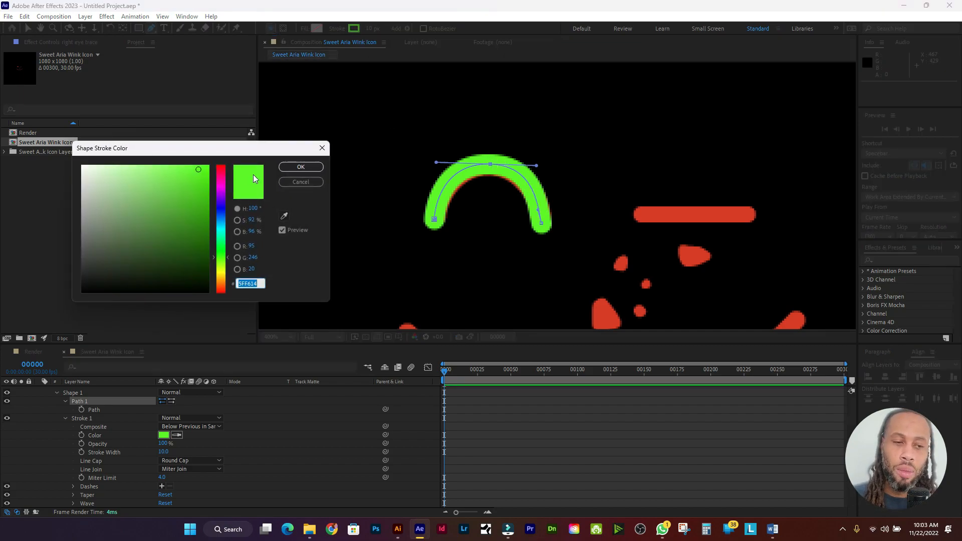
click(284, 216)
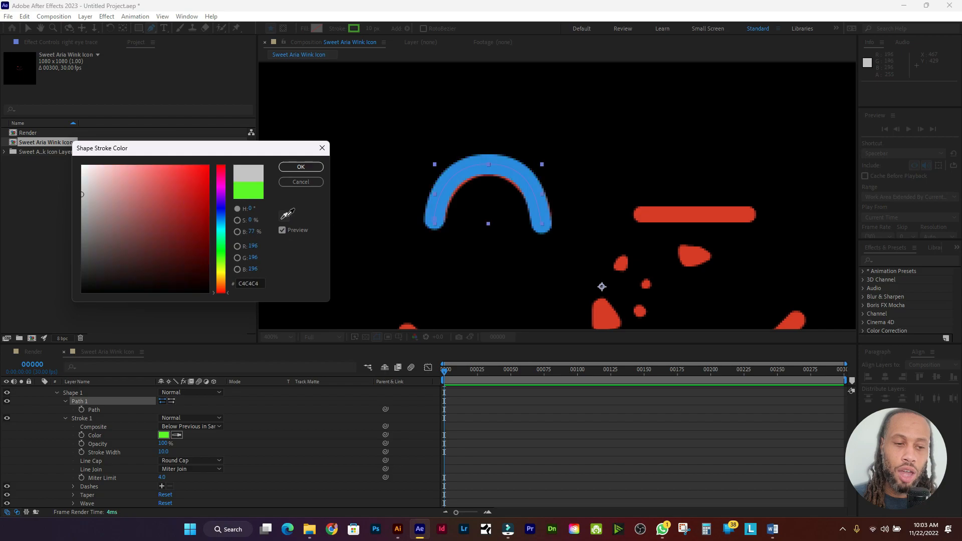
click(703, 216)
drag(189, 185, 196, 175)
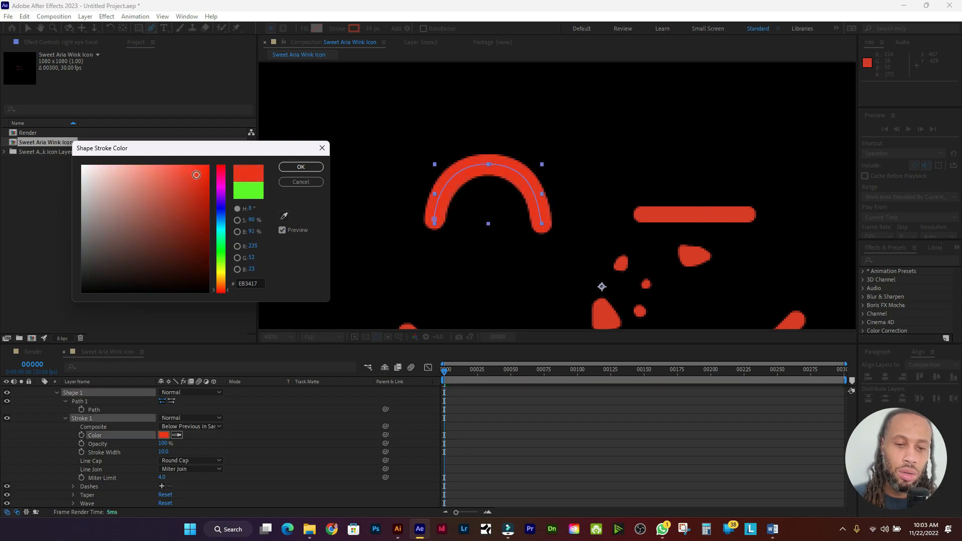
click(300, 167)
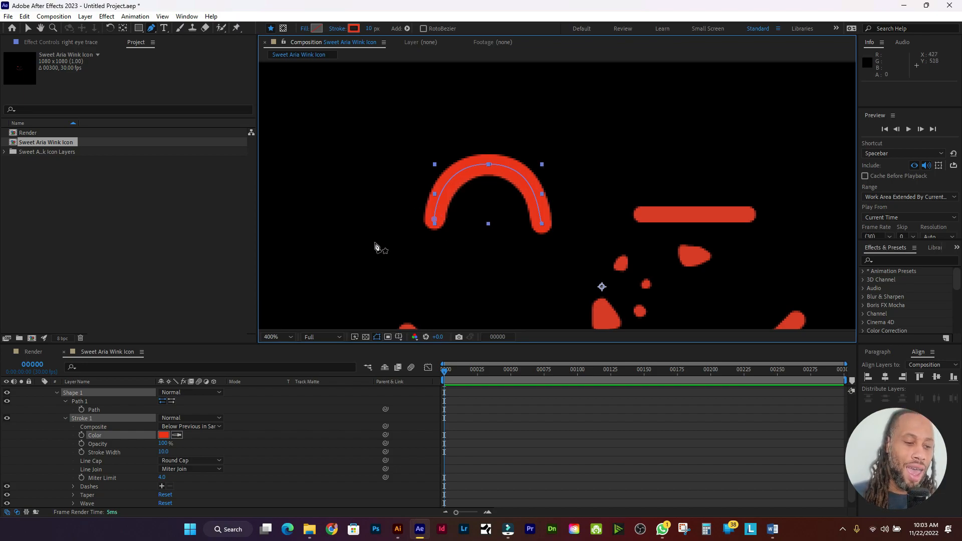
Step: Collapse the right eye trace layer's properties and select the left eye layer
scroll(95, 422, up, 5)
click(108, 450)
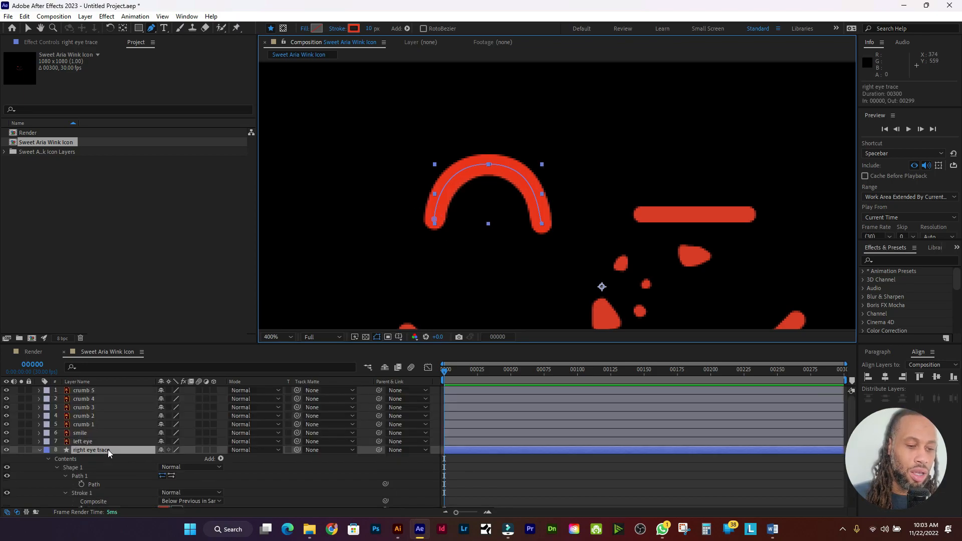
key(u)
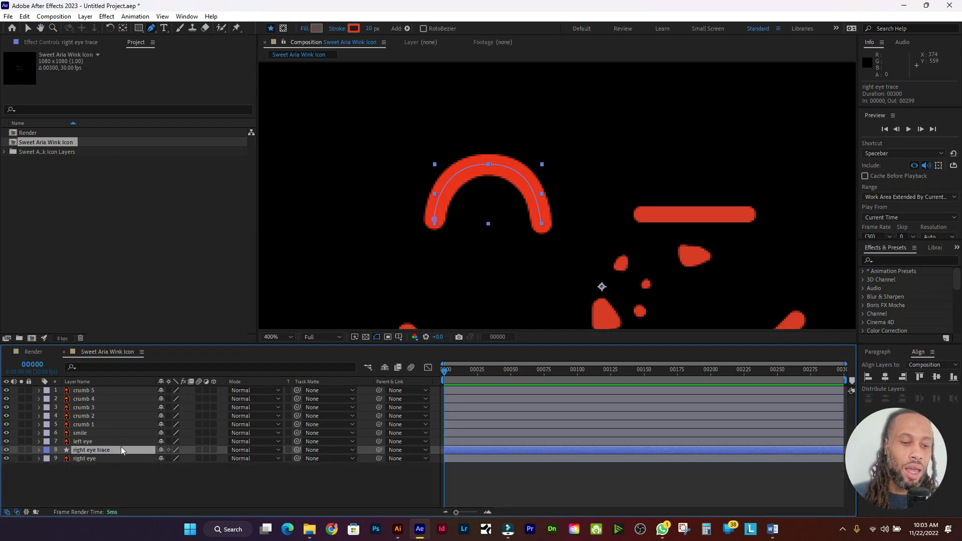
click(126, 443)
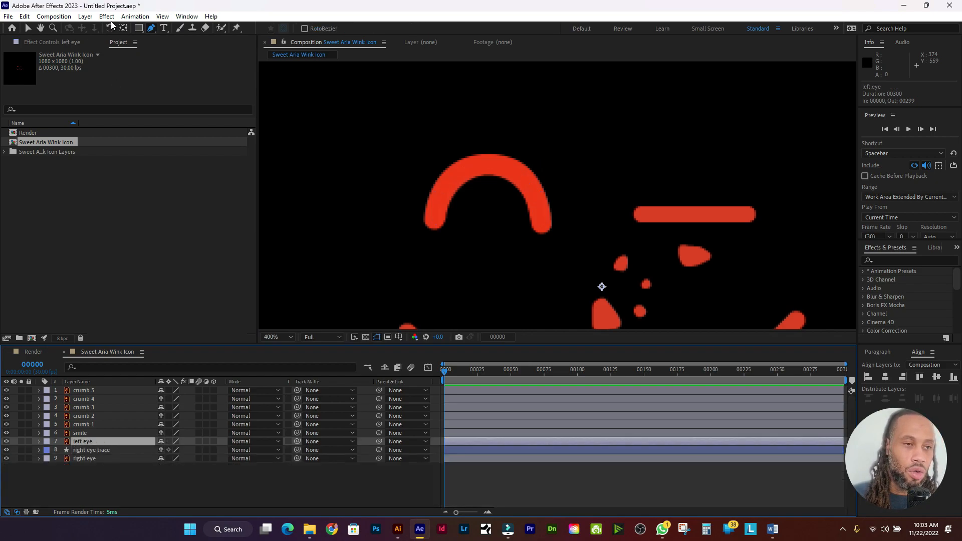
Step: Create a new empty shape layer above the left eye layer
click(88, 20)
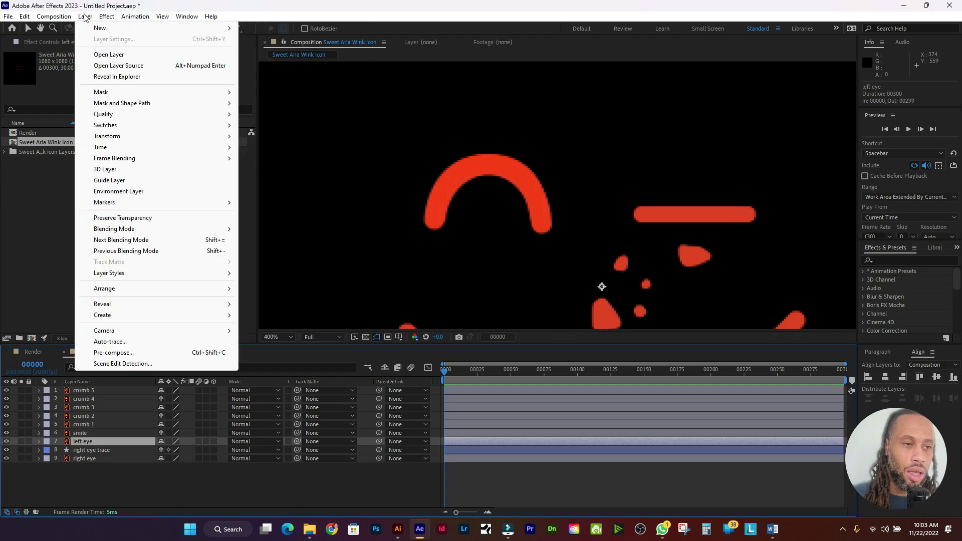
mouse_move(103, 28)
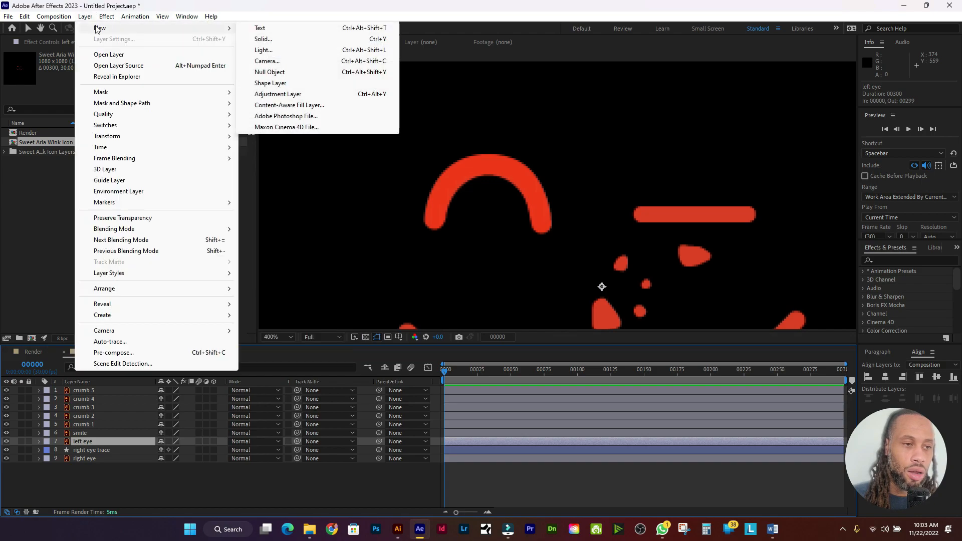
click(314, 85)
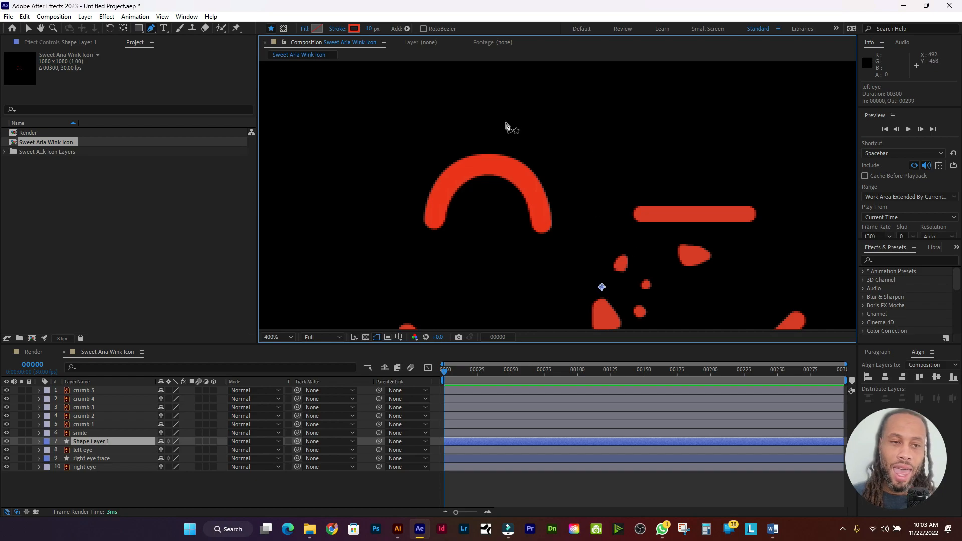
Step: Draw a straight pen path across the left eye bar's left end, middle and right end
click(636, 215)
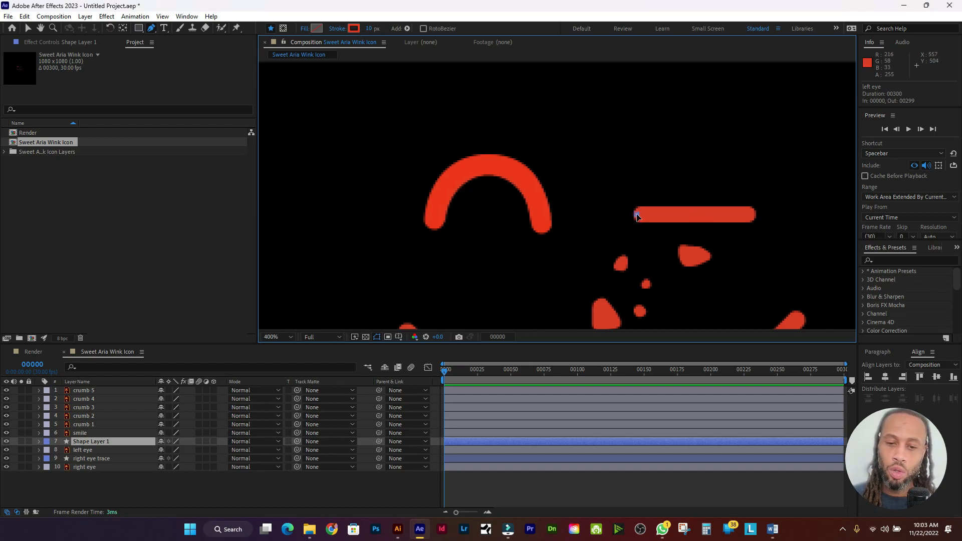
click(693, 215)
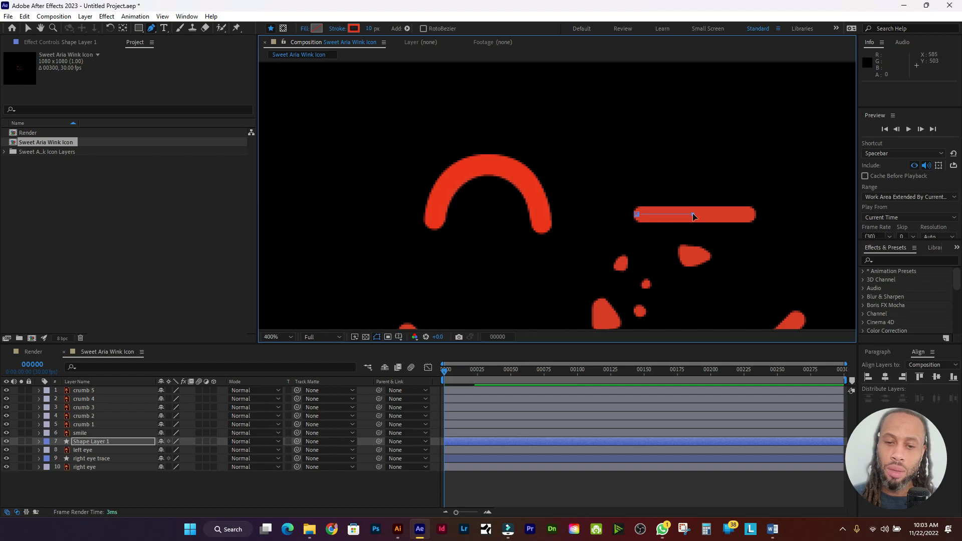
click(750, 215)
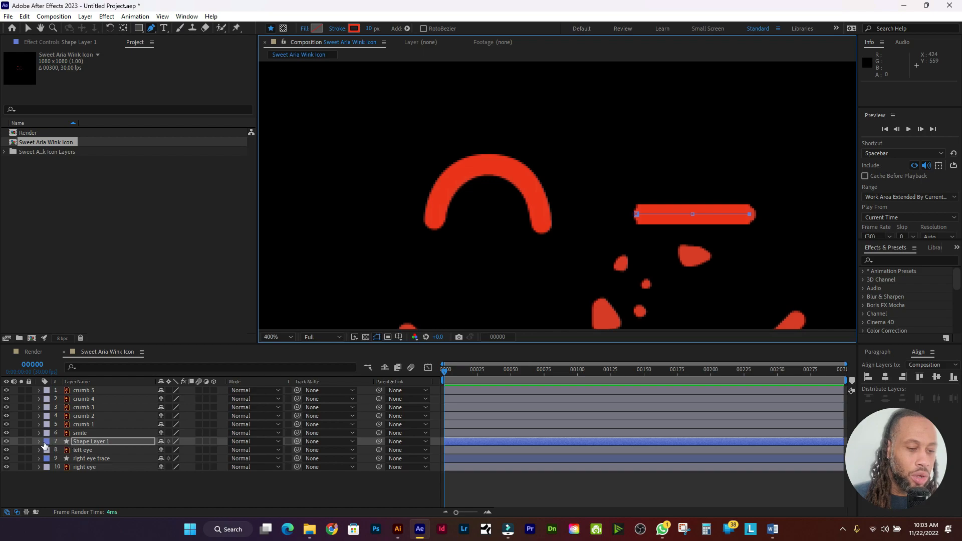
Step: Give Shape Layer 1's stroke Round Cap line ends
click(116, 440)
key(u)
key(u)
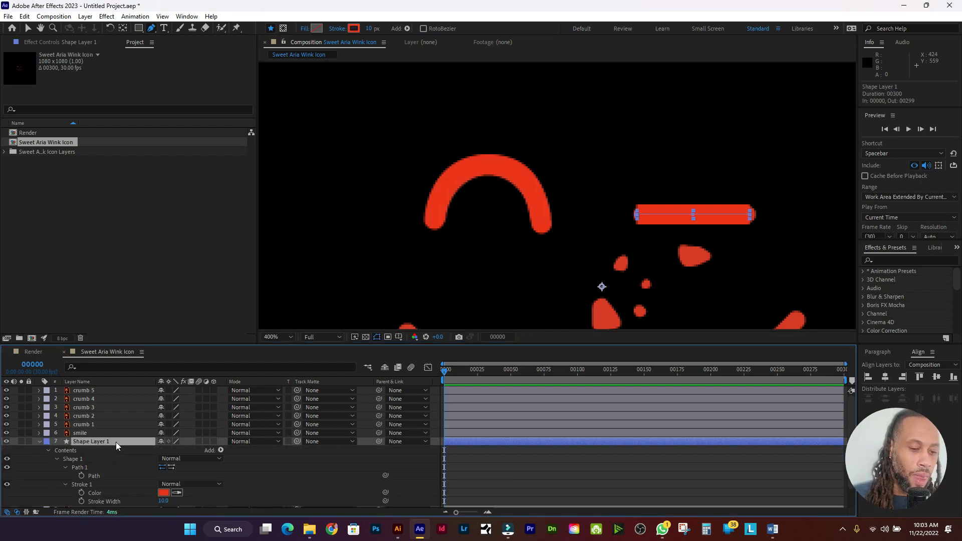
scroll(100, 489, down, 1)
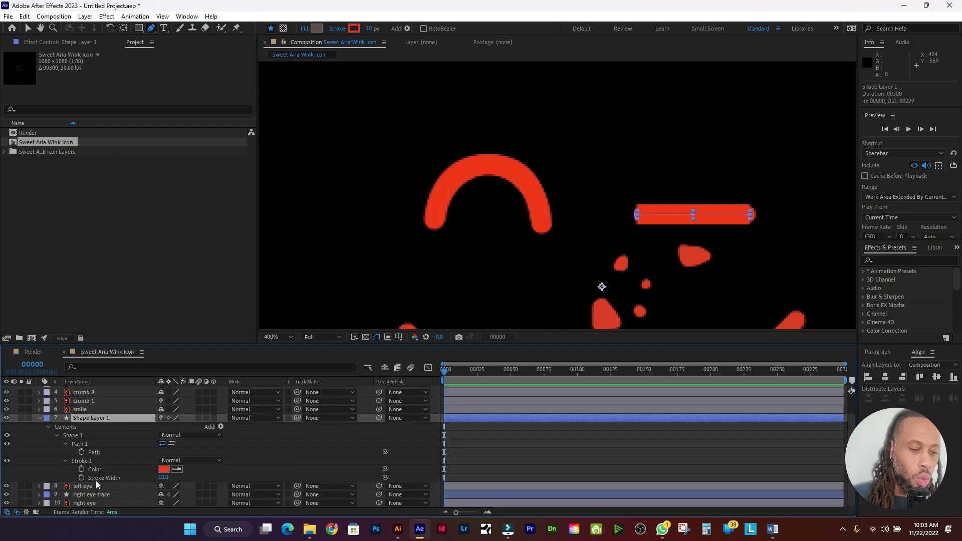
click(66, 461)
click(66, 478)
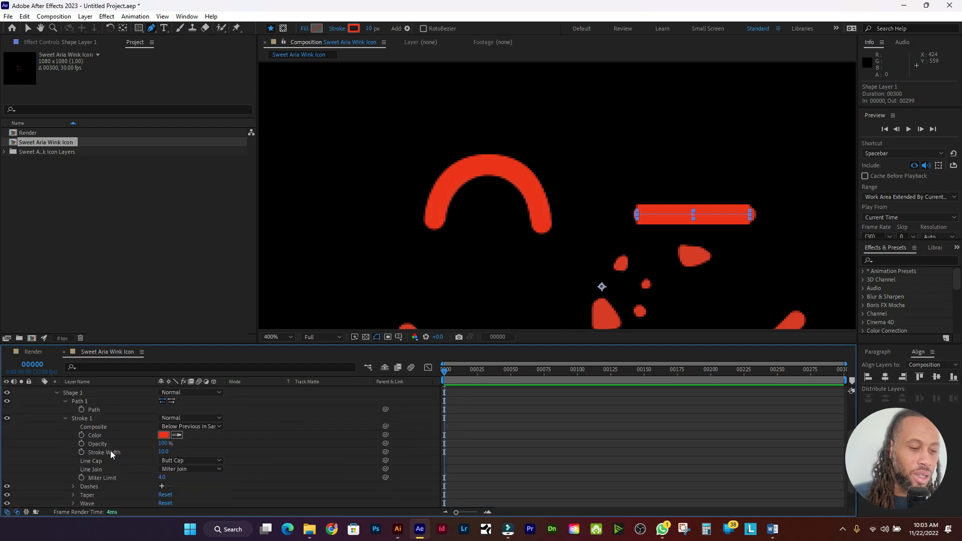
click(188, 461)
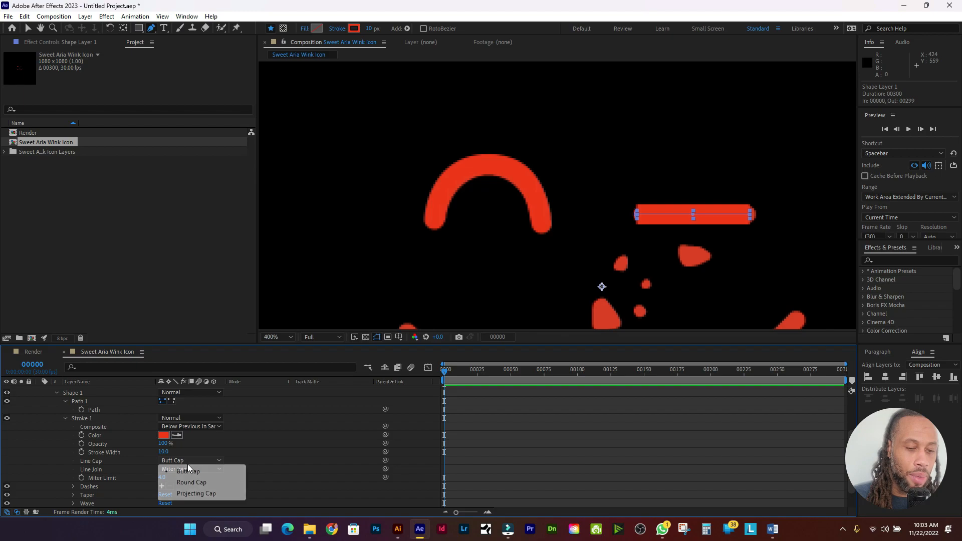
click(197, 483)
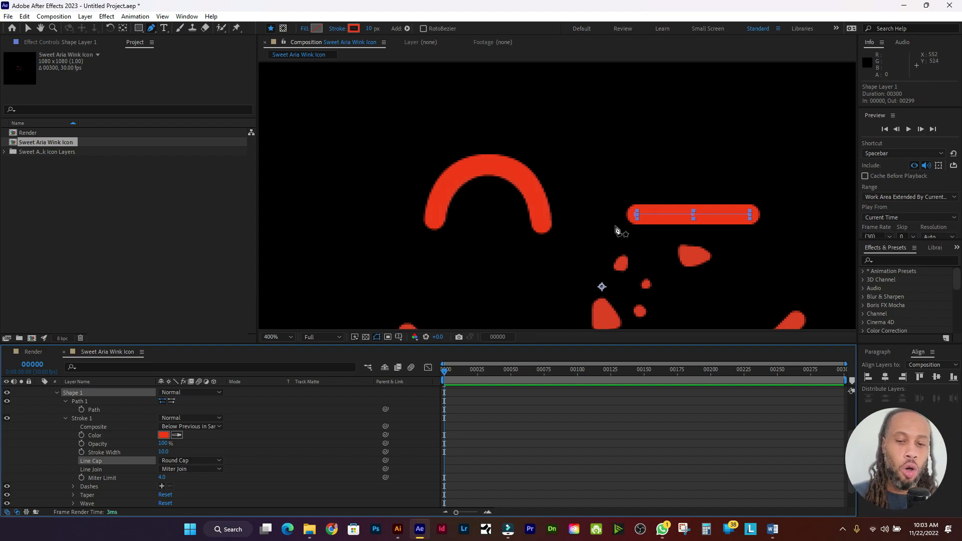
Step: Rename Shape Layer 1 to 'left eye trace', collapse it, and select the smile layer
right_click(88, 393)
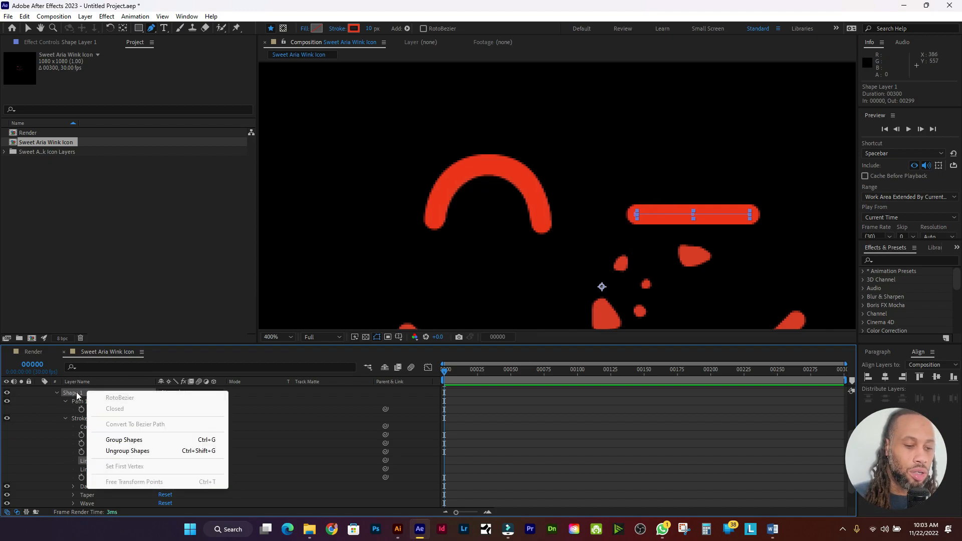
click(78, 396)
scroll(99, 431, up, 3)
right_click(94, 441)
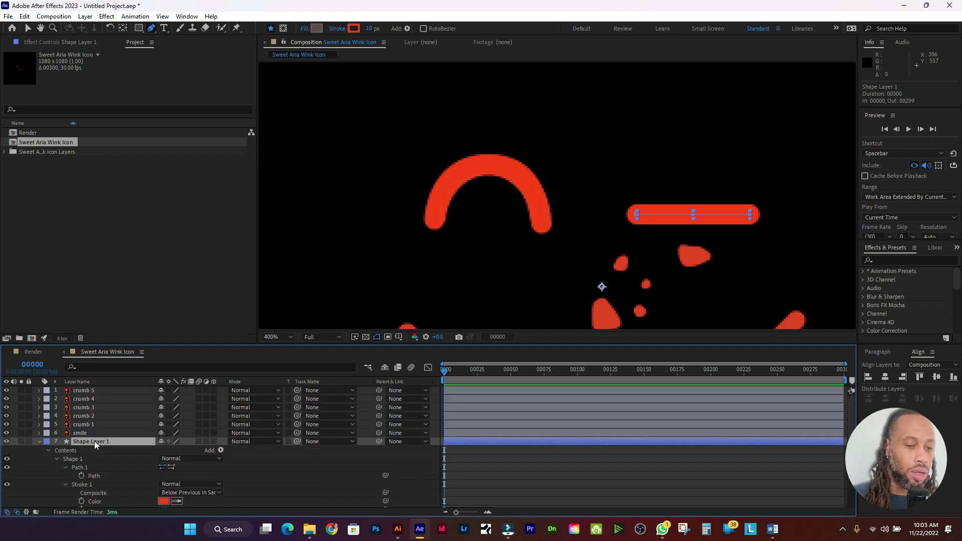
click(135, 411)
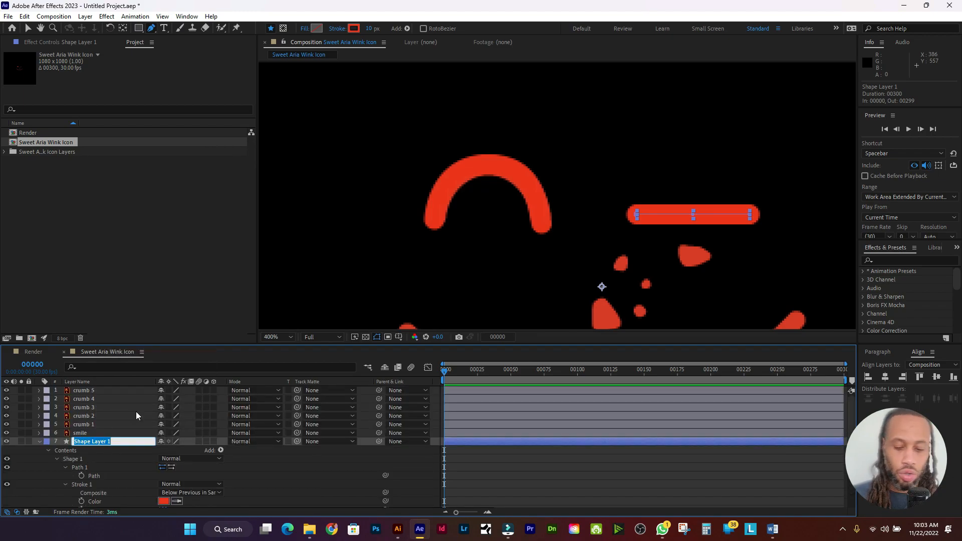
text(left)
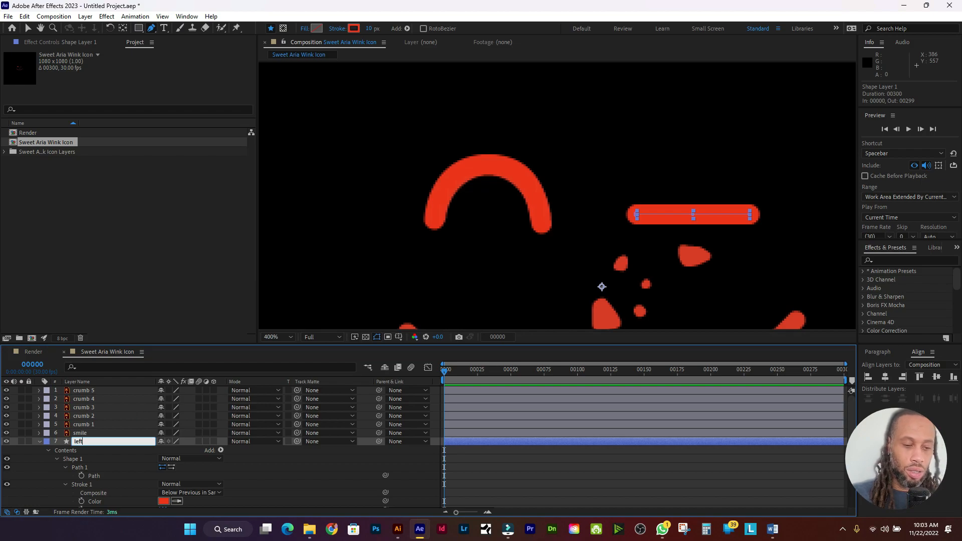
text( eye trace)
key(Return)
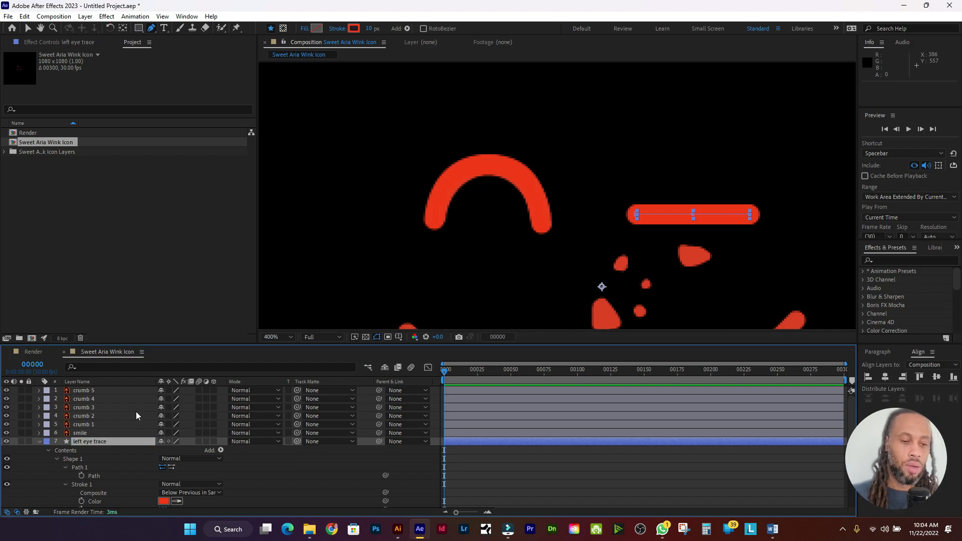
click(39, 442)
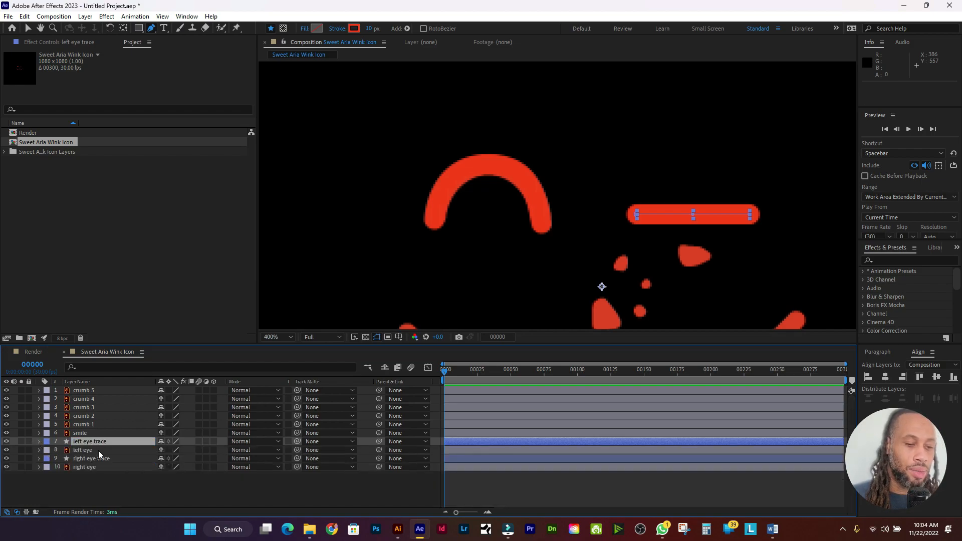
click(112, 433)
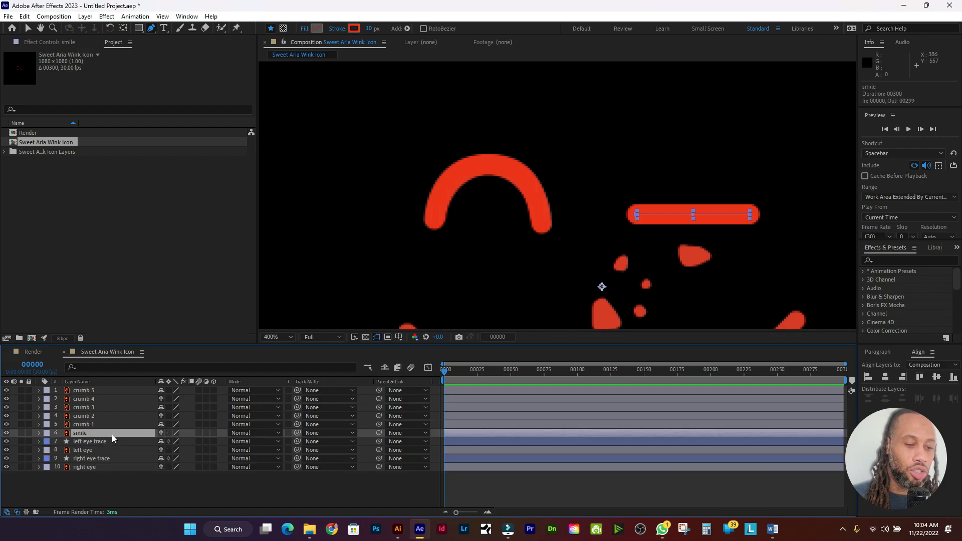
Step: Add a new shape layer above smile and zoom out to frame the whole face
click(86, 16)
mouse_move(100, 28)
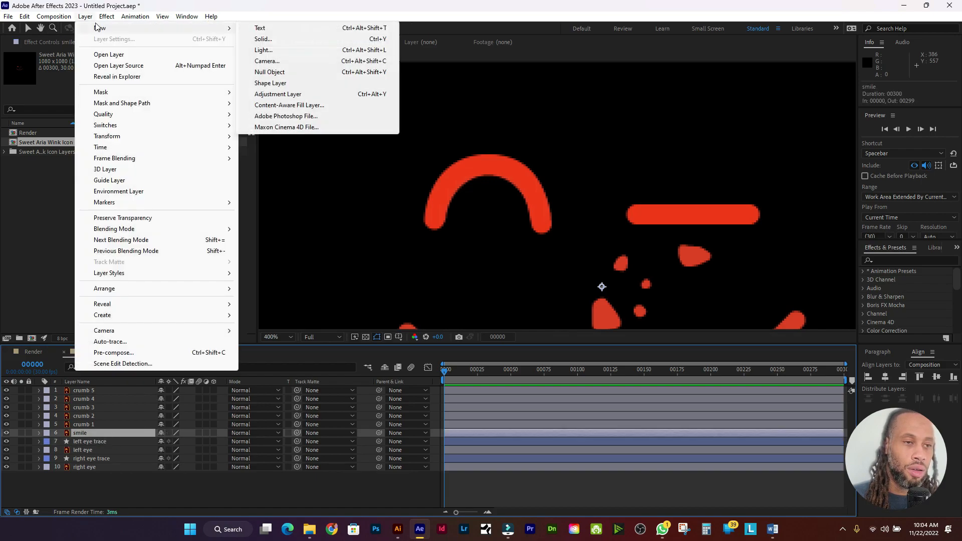
click(293, 84)
key(comma)
key(comma)
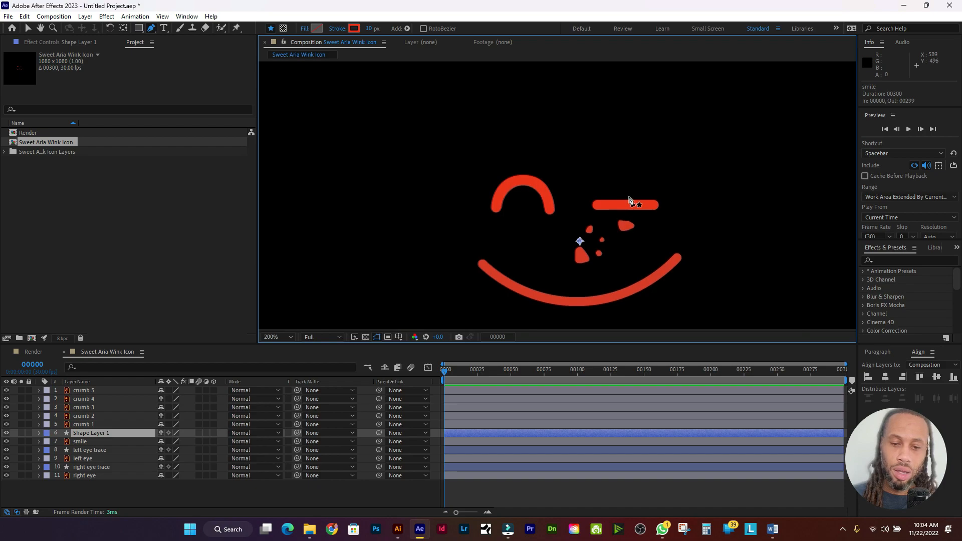
drag(623, 171, 620, 131)
drag(616, 198, 562, 197)
Step: Draw a three-point pen path along the smile and convert its bottom point to smooth
key(g)
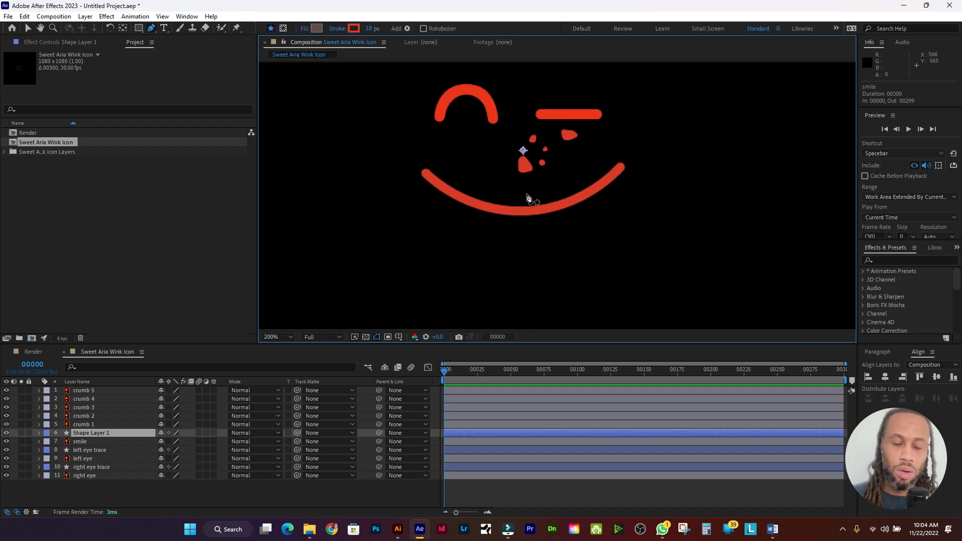
click(425, 174)
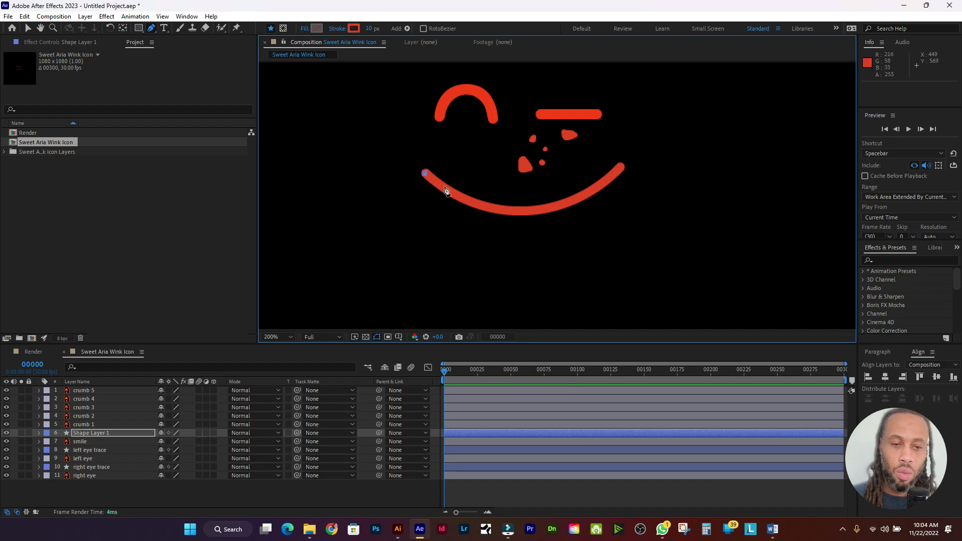
click(522, 215)
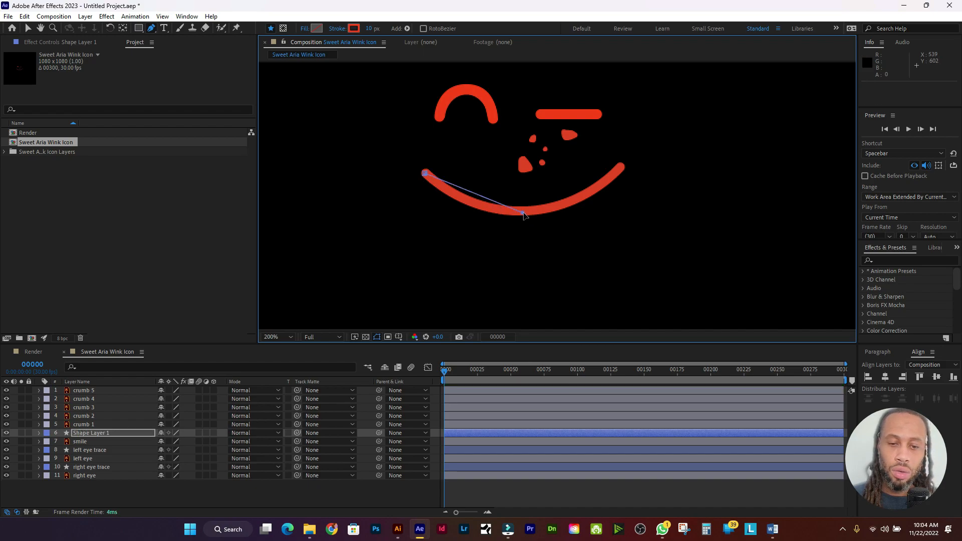
click(621, 166)
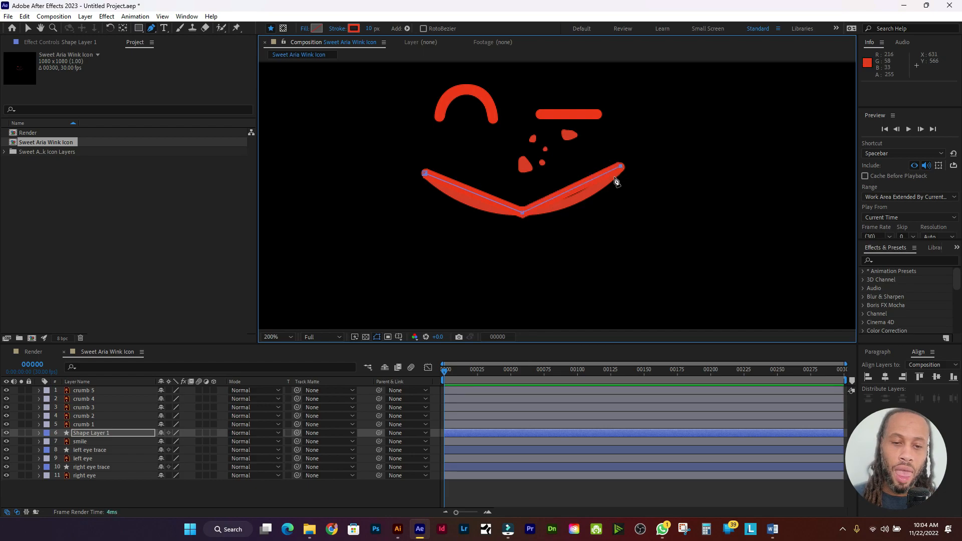
click(156, 28)
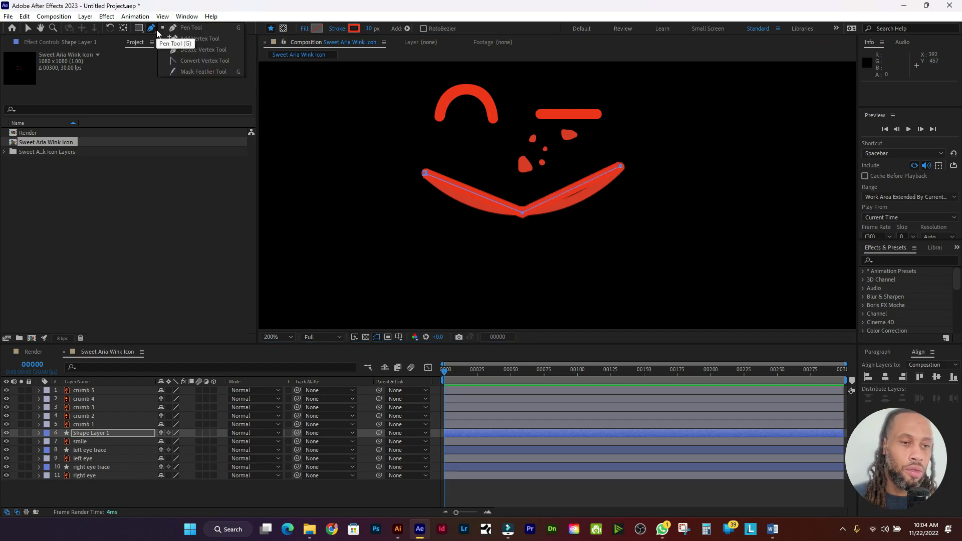
alt+click(523, 214)
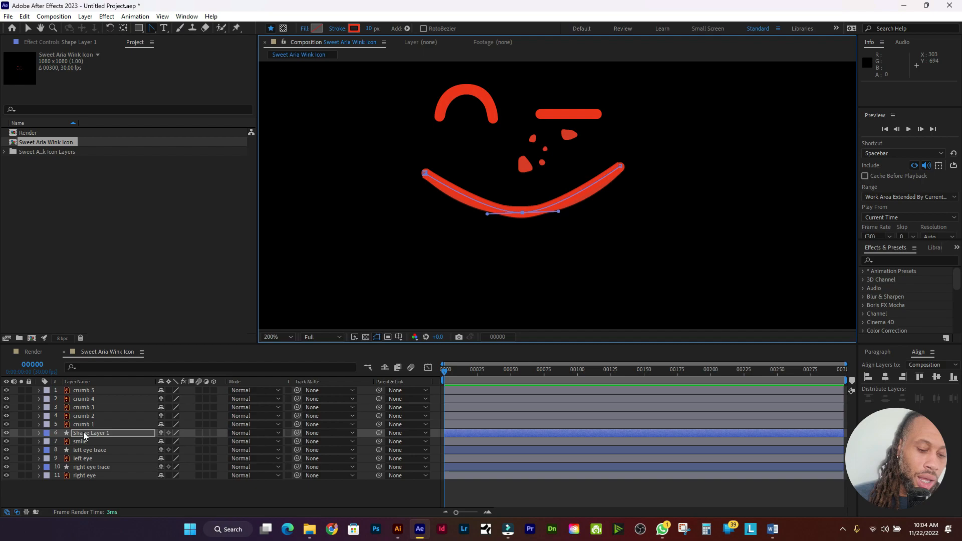
Step: Set Shape Layer 1's Stroke 1 line cap to Round Cap
key(u)
key(u)
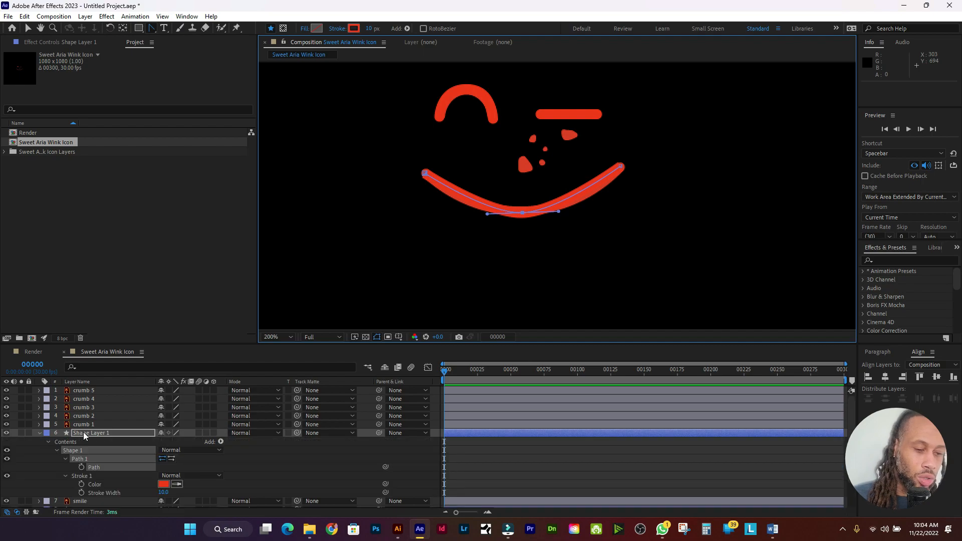
click(65, 476)
click(66, 477)
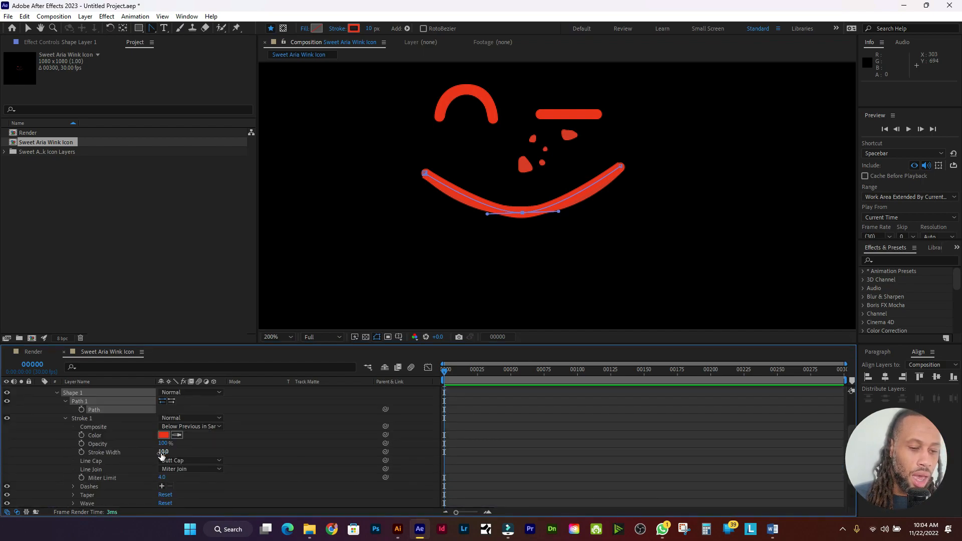
click(183, 461)
click(191, 482)
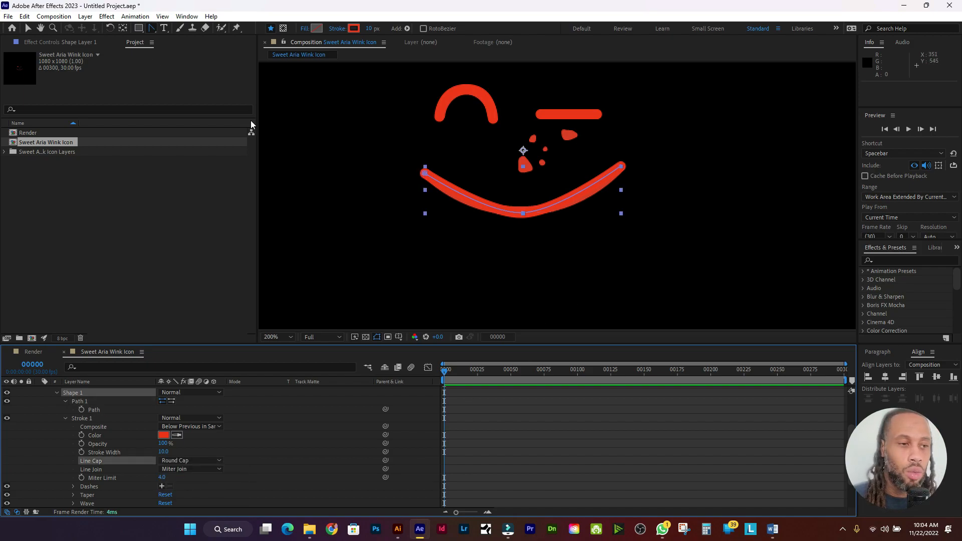
Step: Drag the bottom vertex's bezier handles so the path follows the red smile's curve
drag(151, 29, 179, 35)
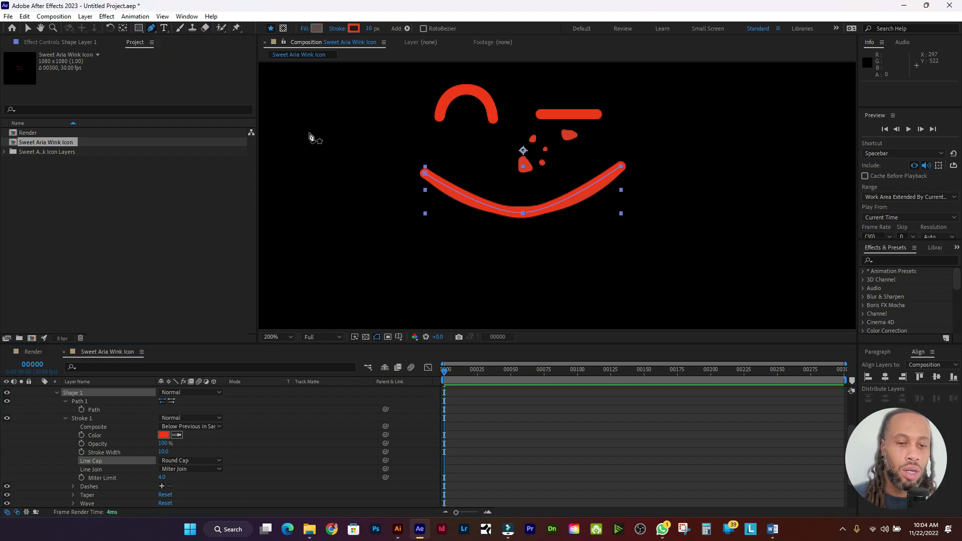
click(424, 175)
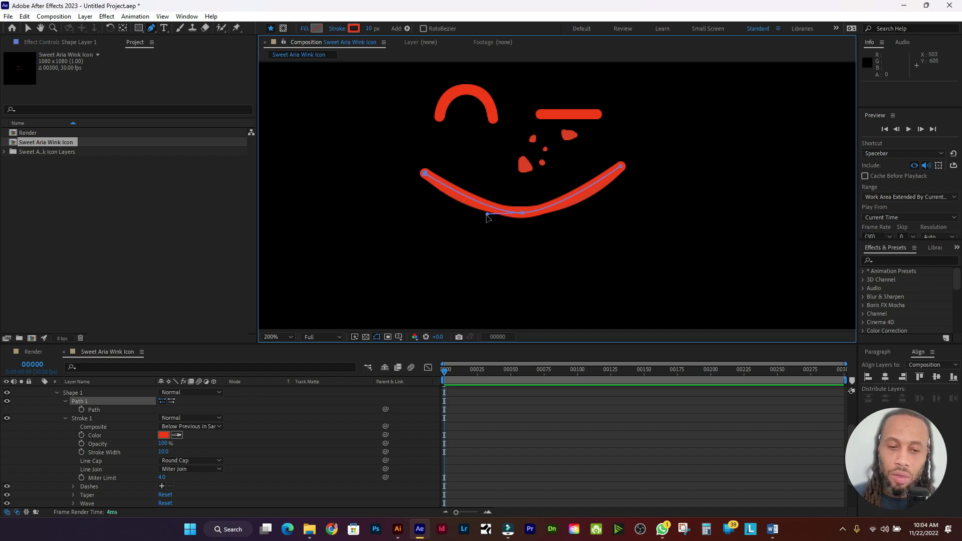
drag(484, 214, 595, 214)
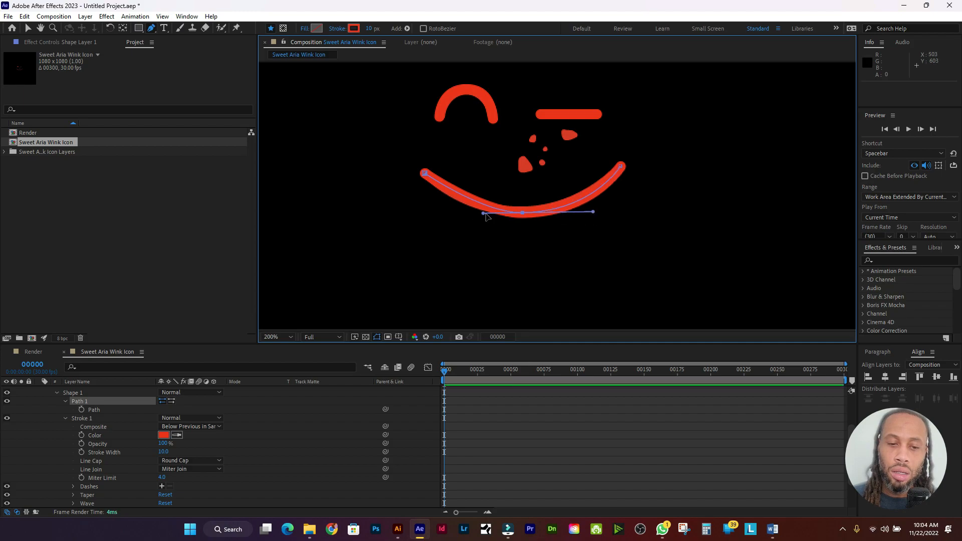
drag(484, 214, 453, 216)
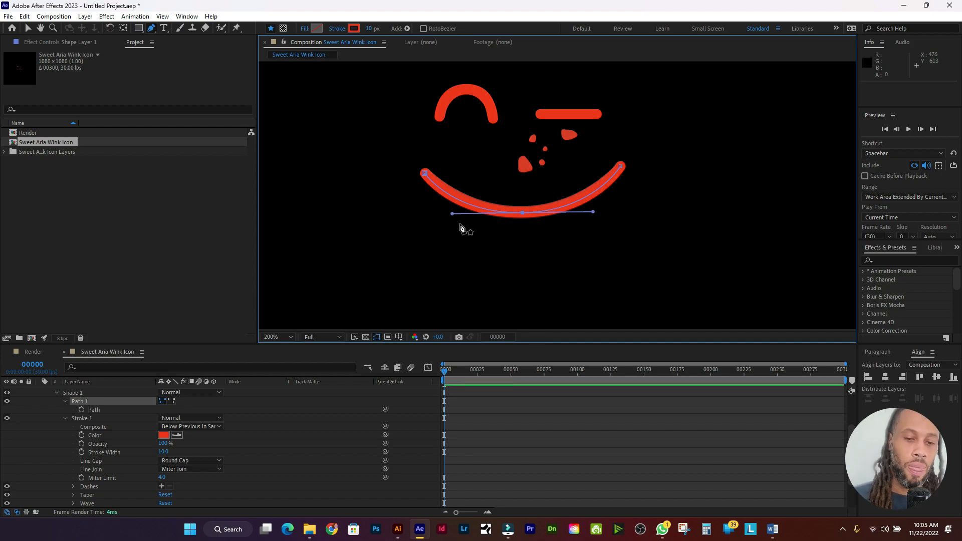
scroll(102, 408, up, 3)
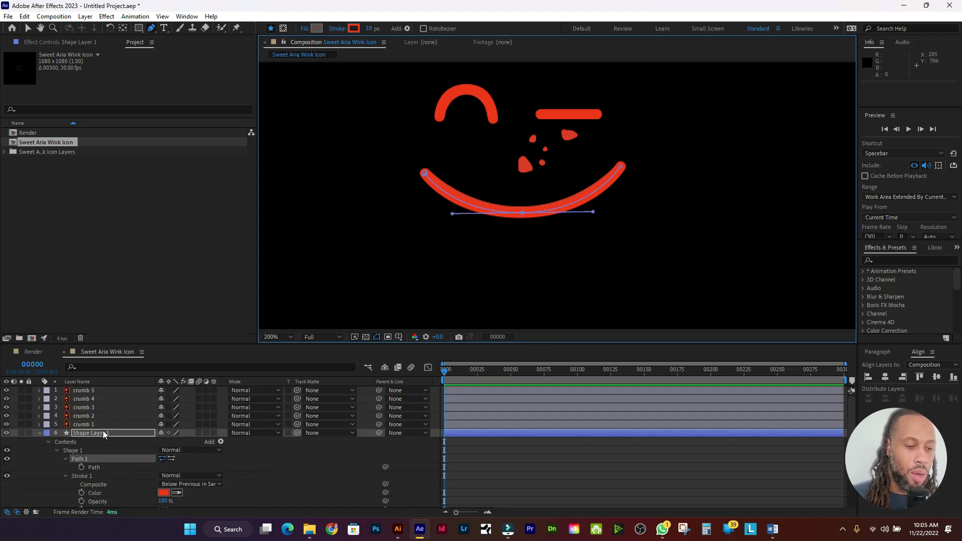
right_click(104, 434)
click(136, 414)
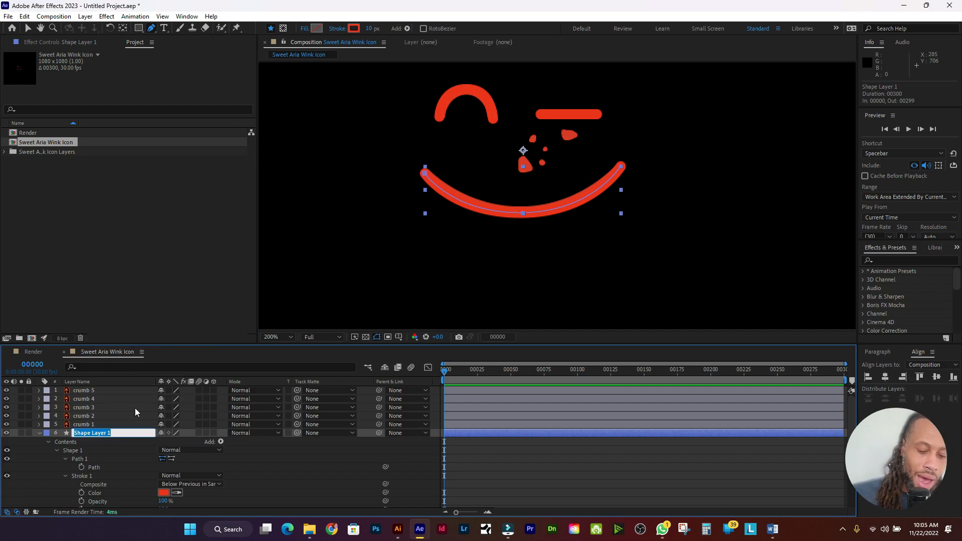
text(smile tr)
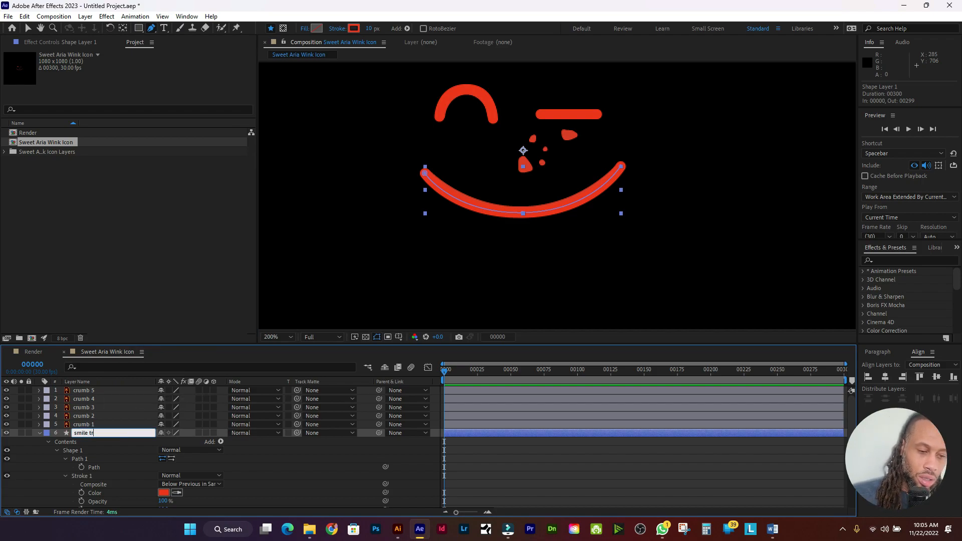
text(ace)
key(Return)
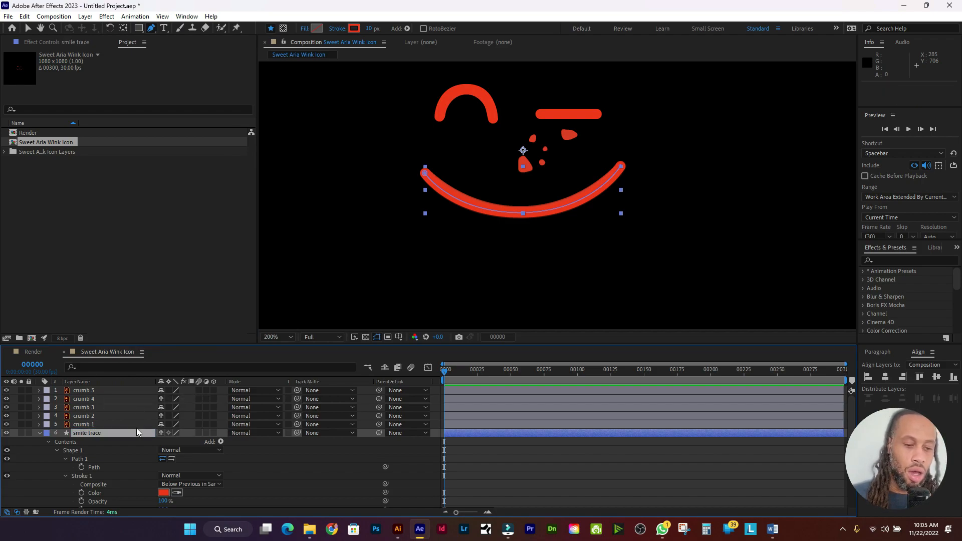
key(u)
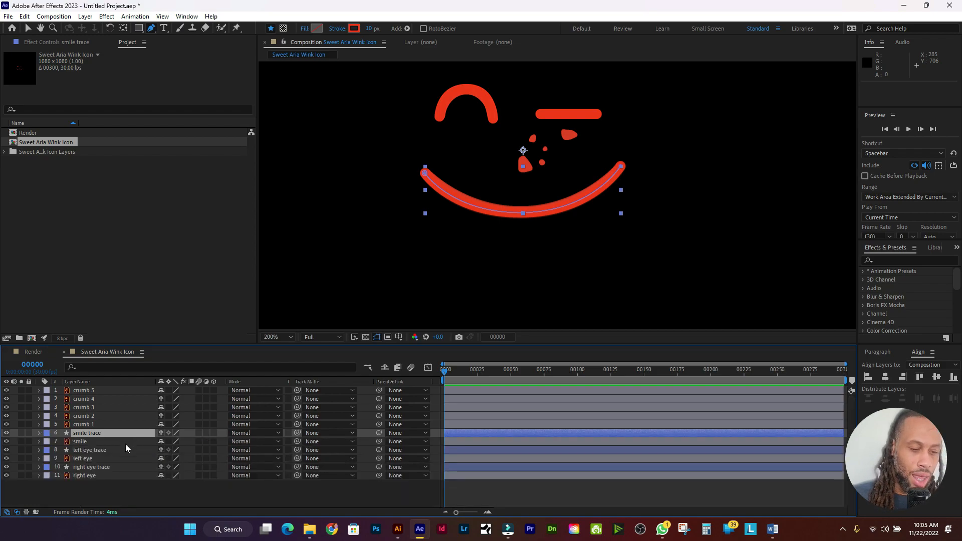
click(126, 443)
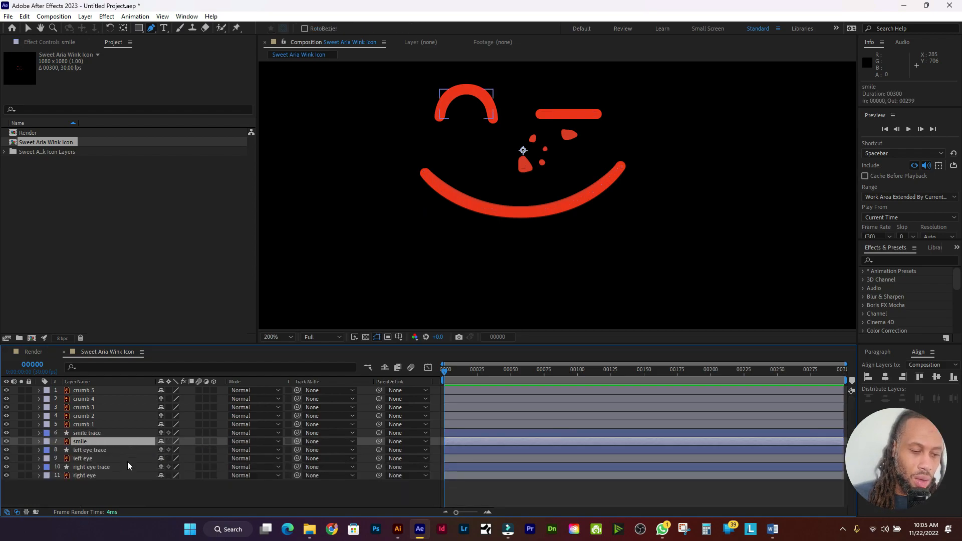
ctrl+click(129, 459)
ctrl+click(128, 476)
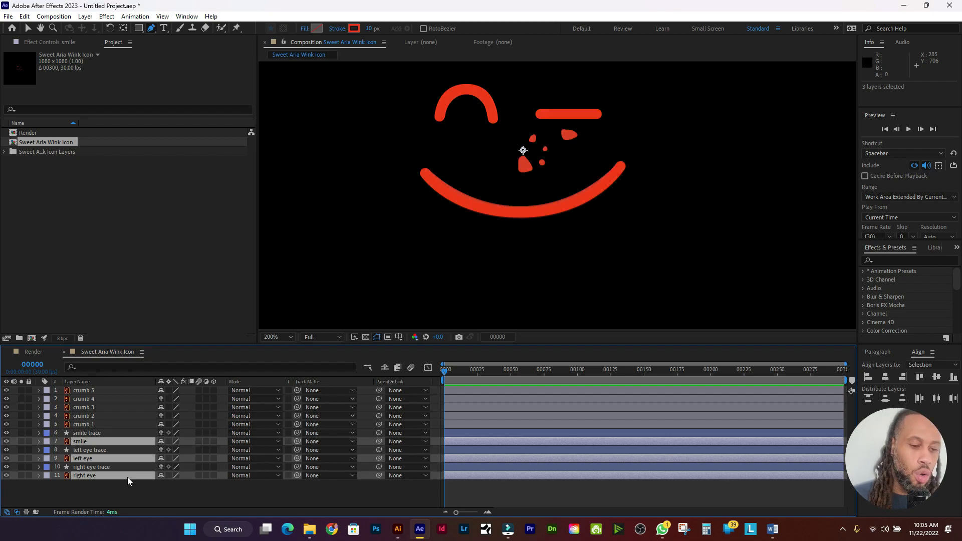
key(Delete)
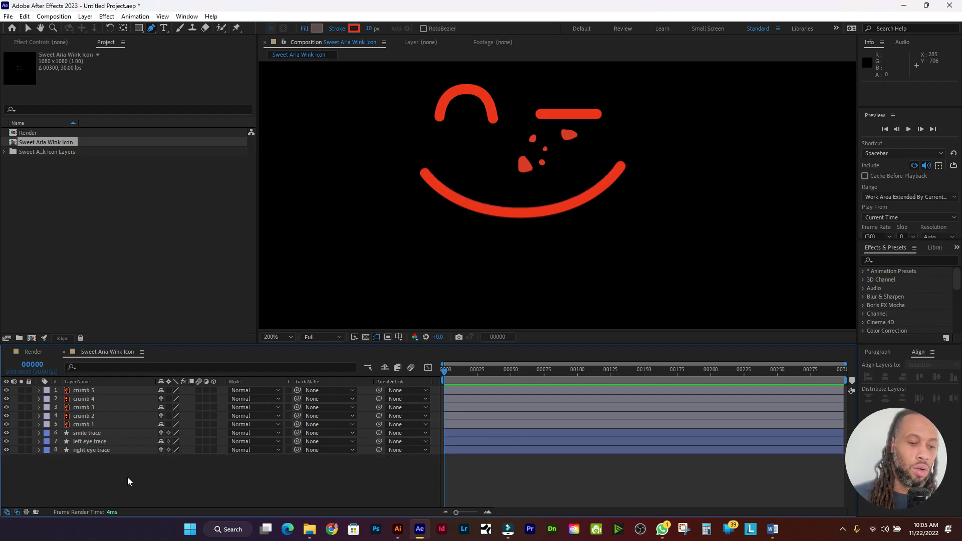
click(129, 435)
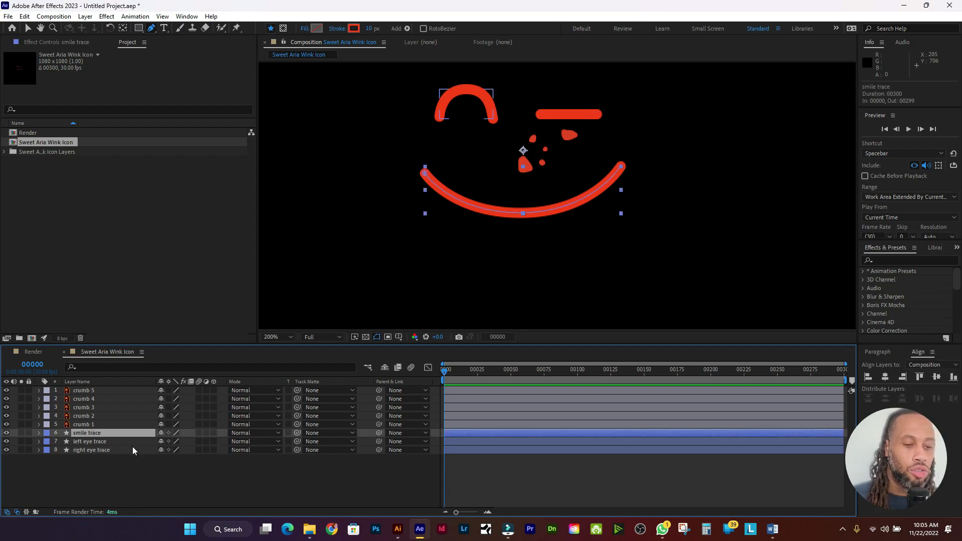
click(133, 449)
click(135, 436)
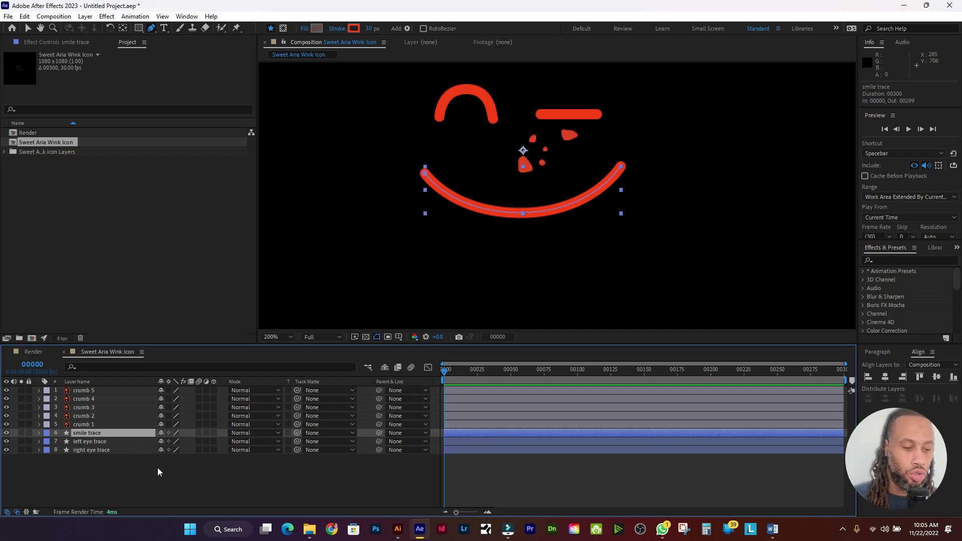
click(129, 425)
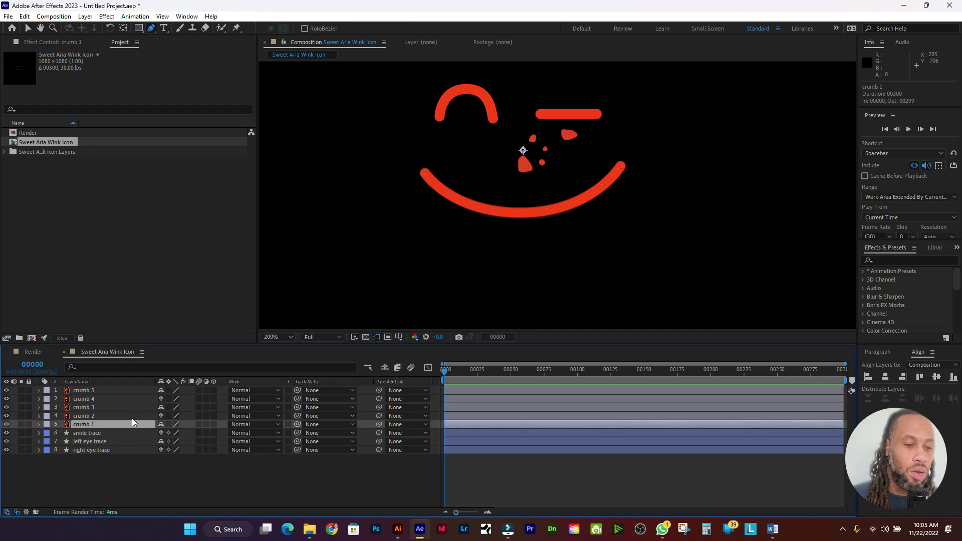
click(135, 416)
click(139, 408)
click(141, 399)
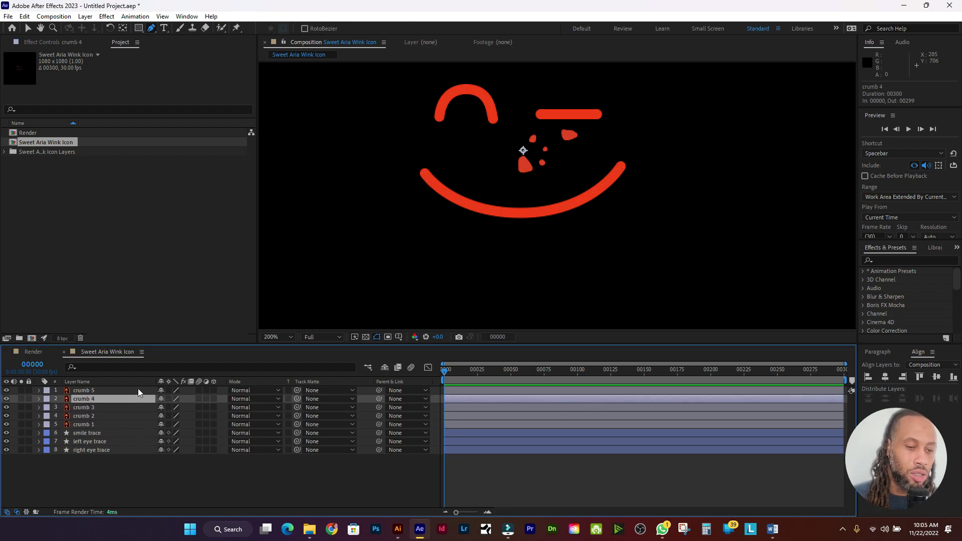
click(141, 391)
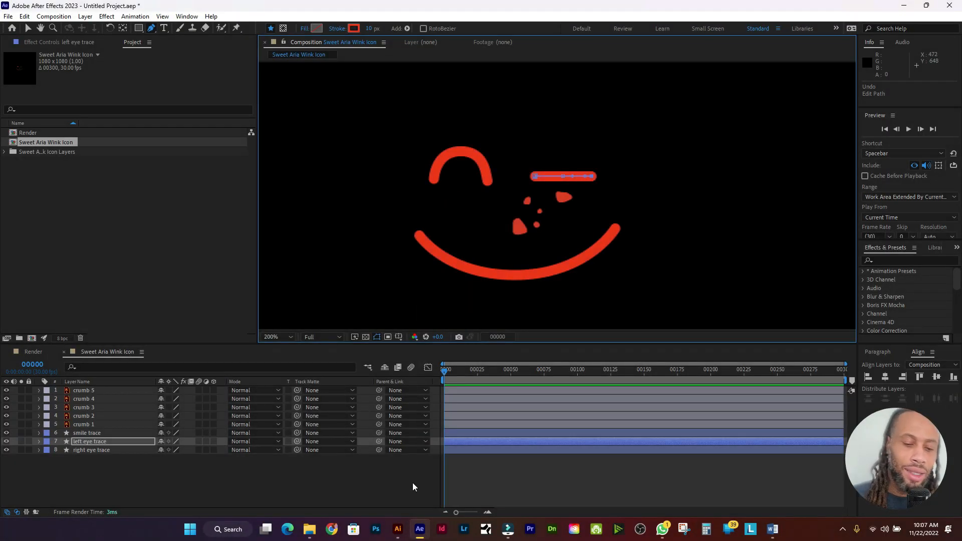
click(398, 529)
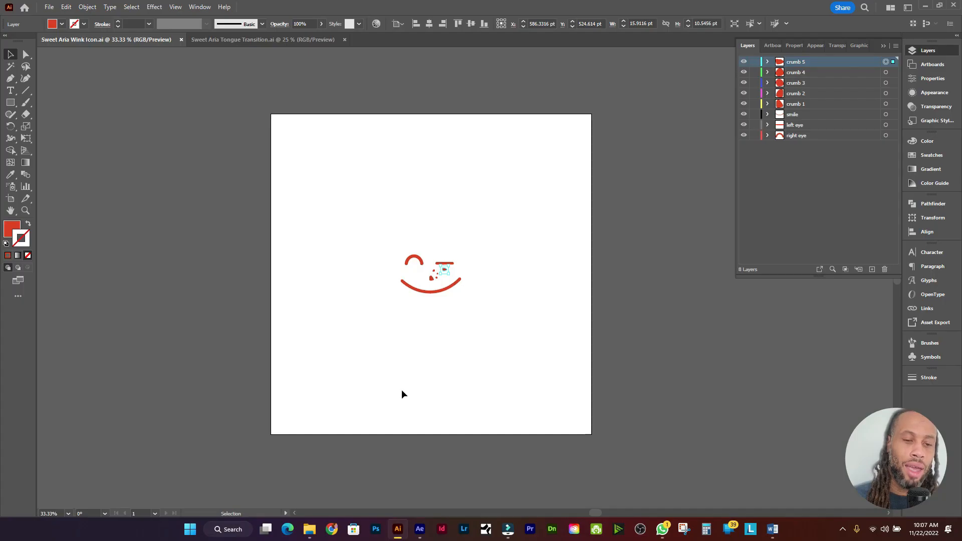
Step: Open the Sweet Aria Tongue Transition.ai tab, hide the Layers panel, and select the first artboard's face
click(251, 39)
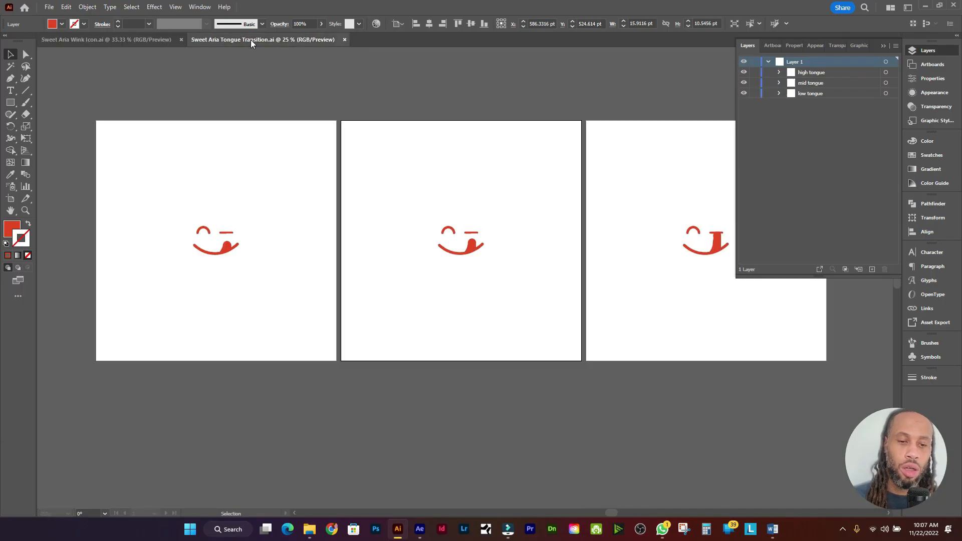
click(884, 45)
scroll(341, 236, left, 2)
scroll(365, 219, right, 3)
scroll(461, 201, down, 2)
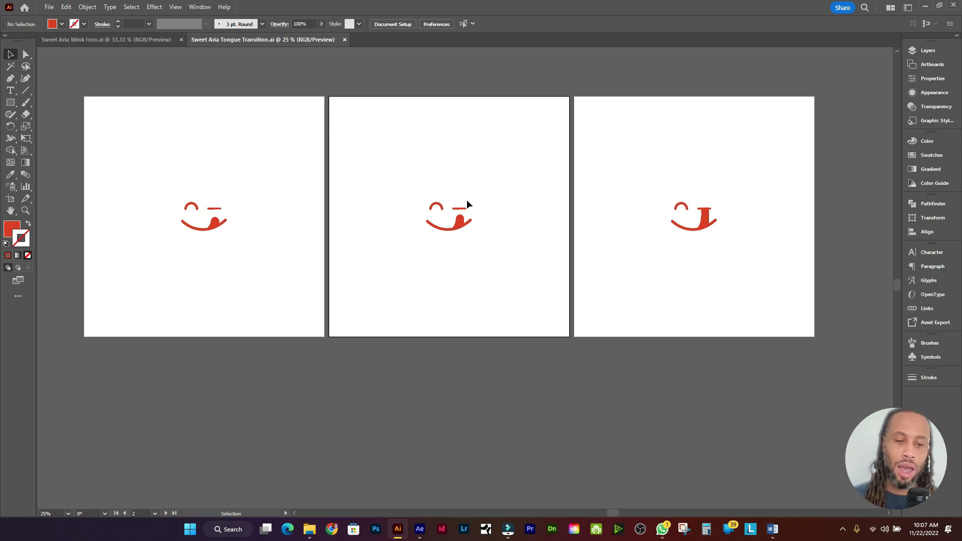
scroll(465, 207, up, 2)
click(452, 235)
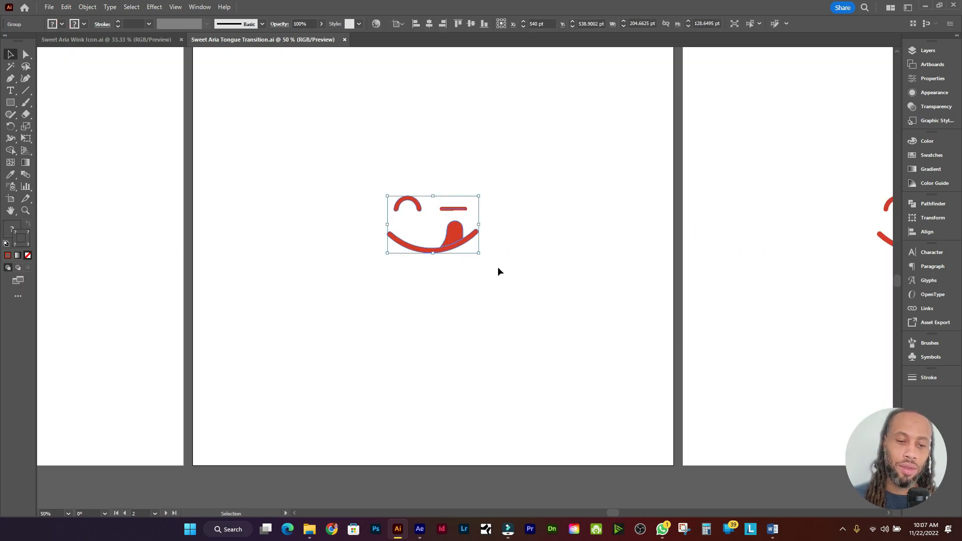
scroll(476, 267, down, 2)
scroll(473, 269, up, 1)
scroll(473, 269, left, 5)
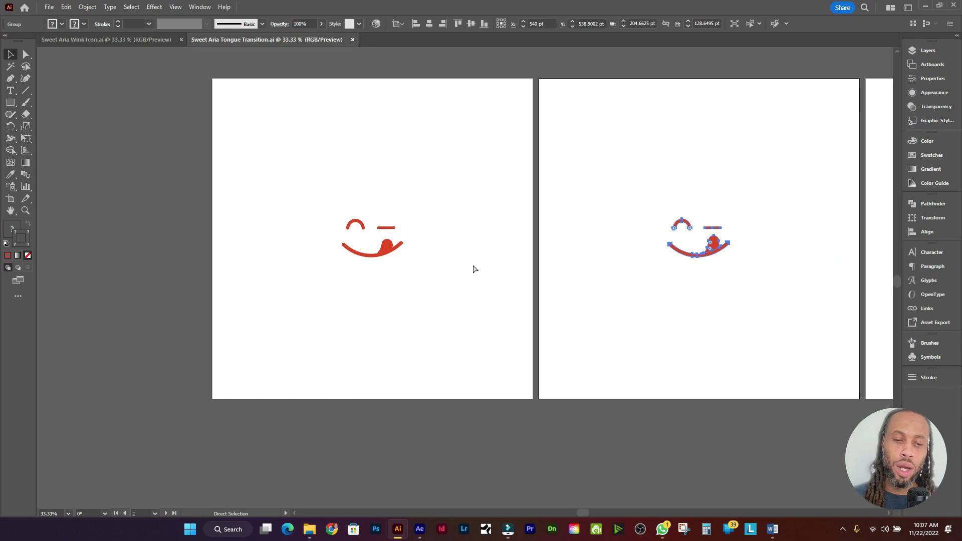
scroll(456, 235, up, 2)
click(430, 258)
Step: Pan to the second artboard and select the middle face group
drag(677, 215, 361, 204)
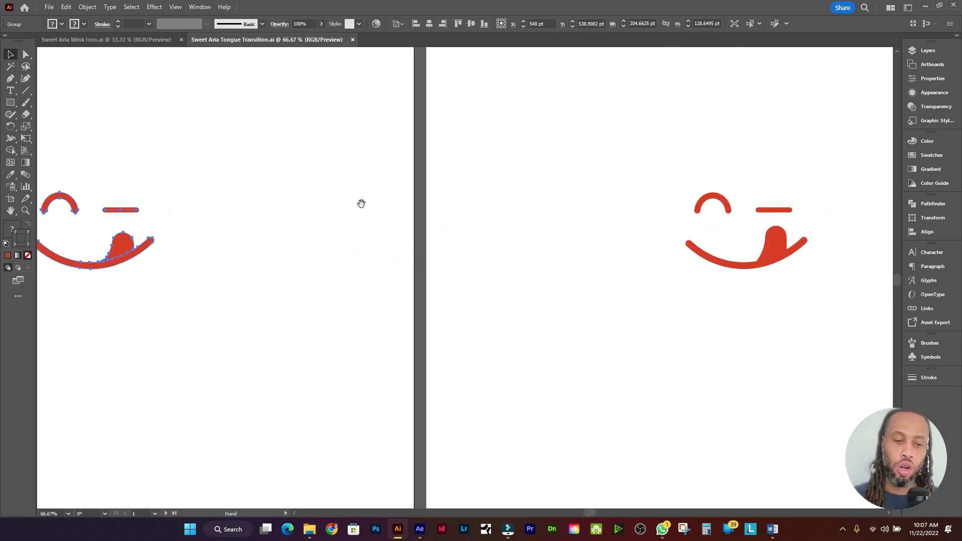
drag(726, 228, 429, 239)
scroll(429, 240, left, 5)
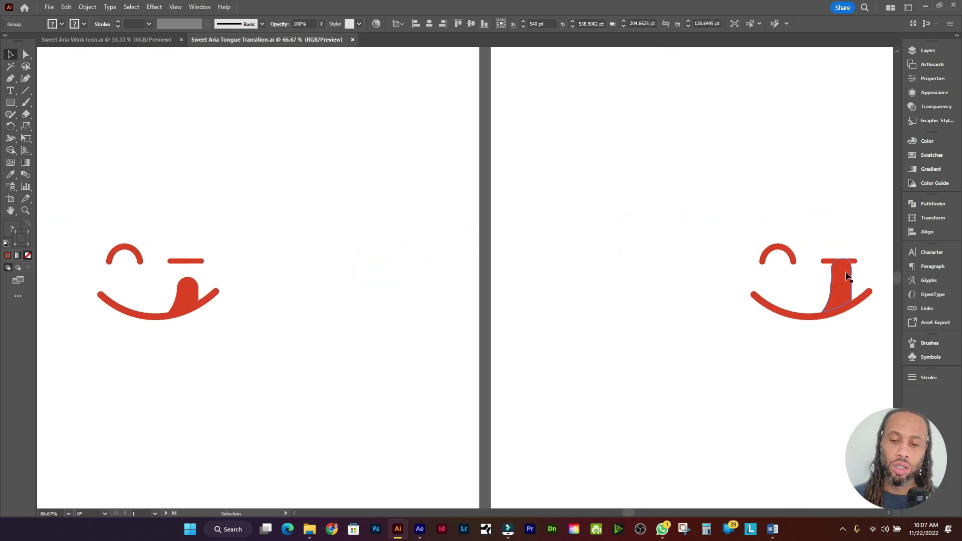
scroll(542, 255, left, 1)
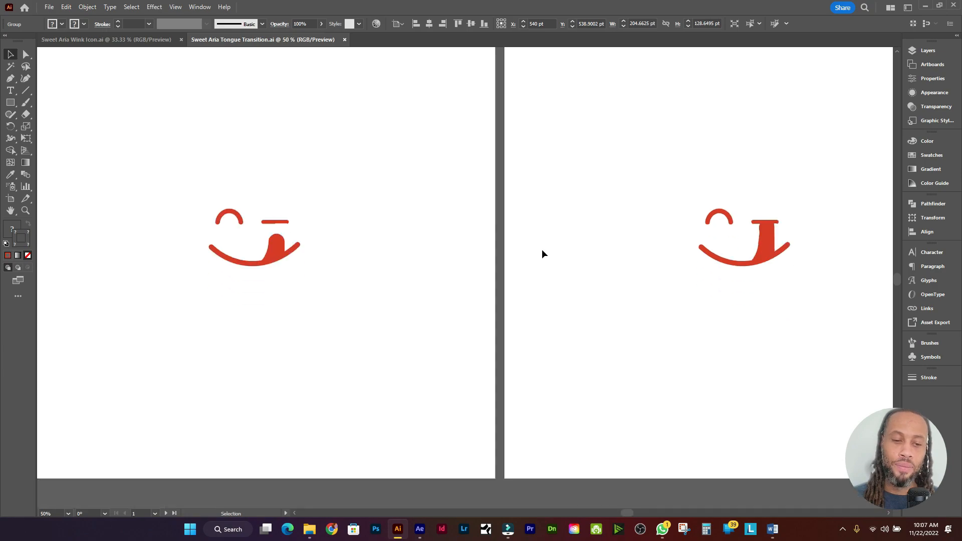
scroll(543, 254, down, 1)
scroll(496, 219, down, 1)
scroll(497, 219, right, 1)
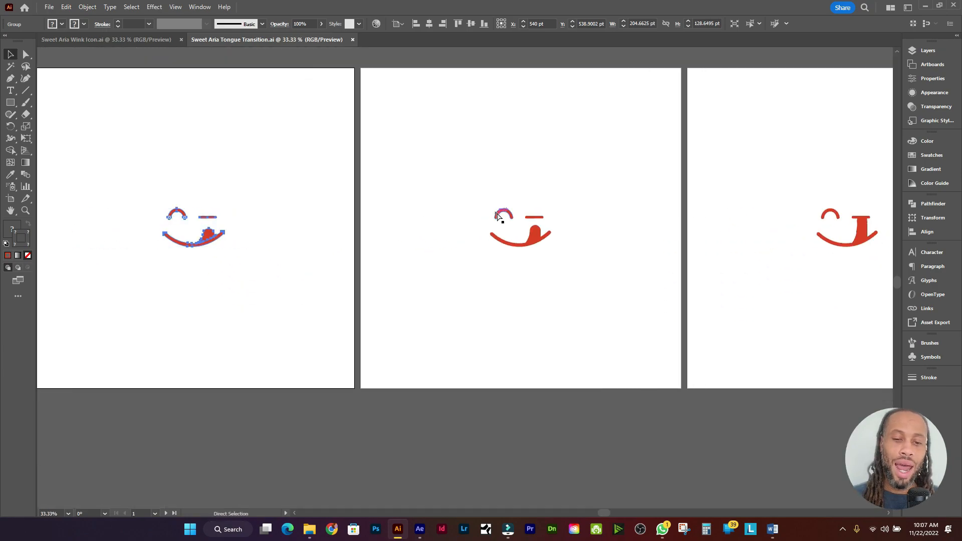
key(v)
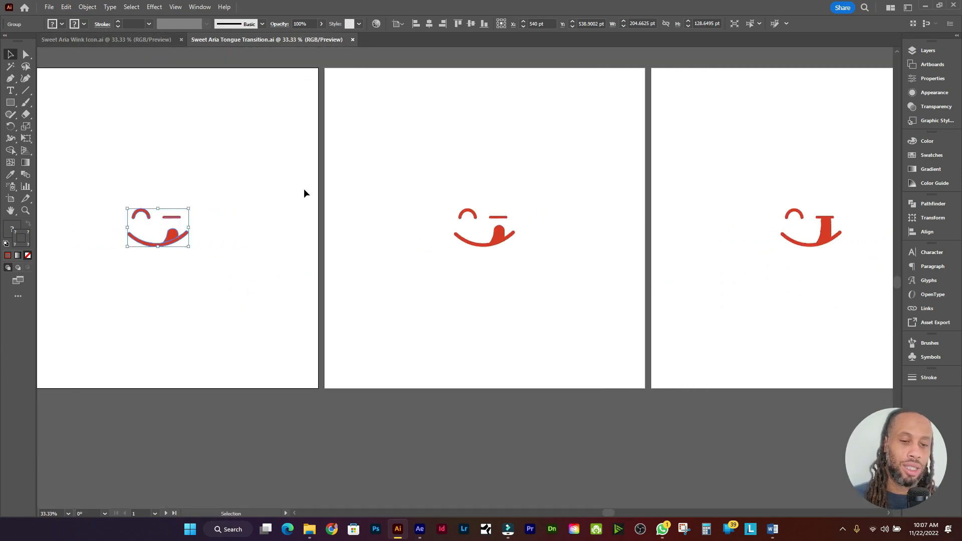
click(488, 242)
scroll(489, 242, right, 1)
scroll(461, 228, up, 3)
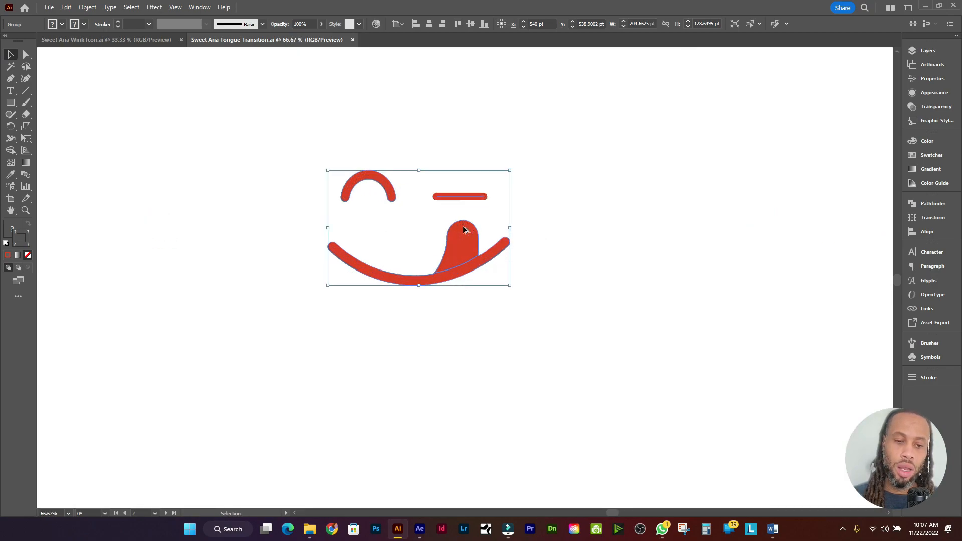
Step: Set the Pencil tool's Fidelity slider to fully Accurate
key(n)
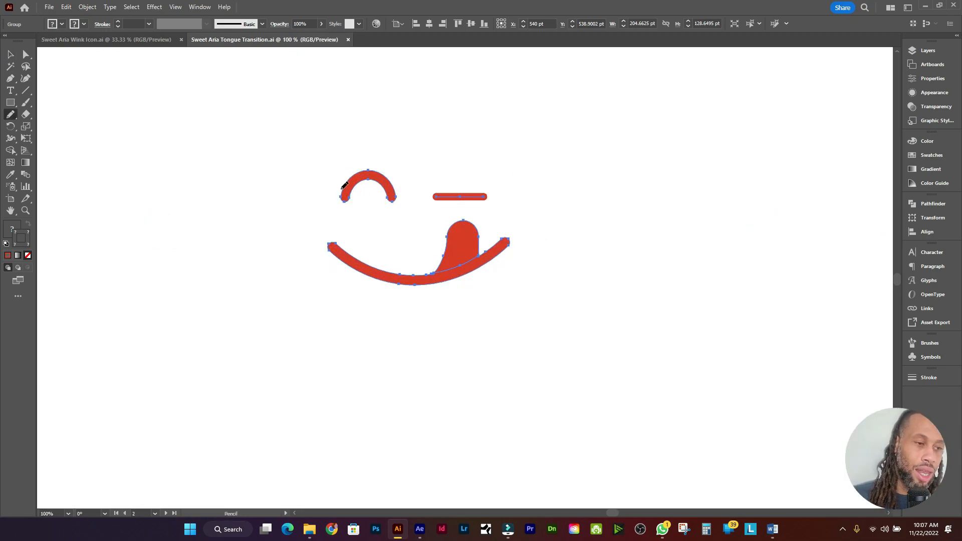
double_click(11, 118)
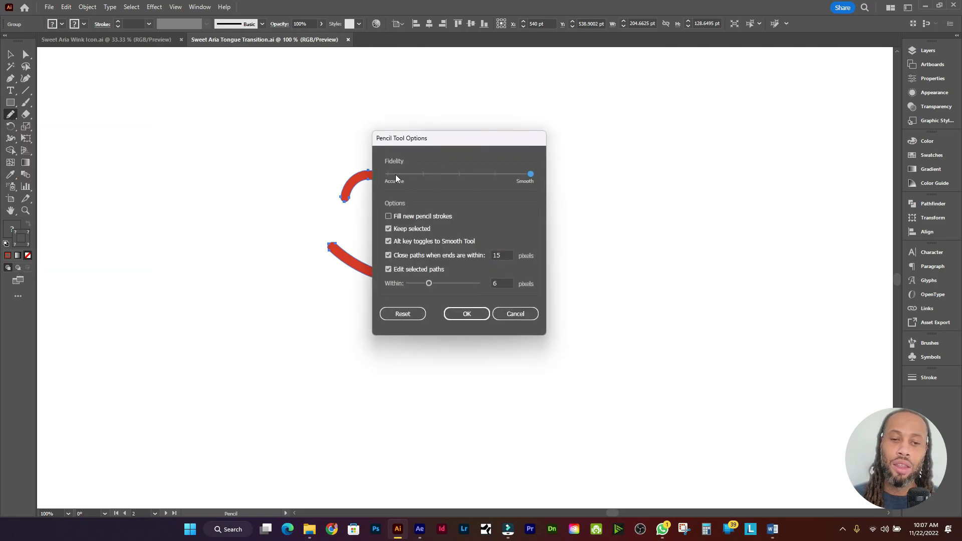
mouse_move(530, 178)
mouse_down()
mouse_move(481, 179)
mouse_move(535, 181)
mouse_up()
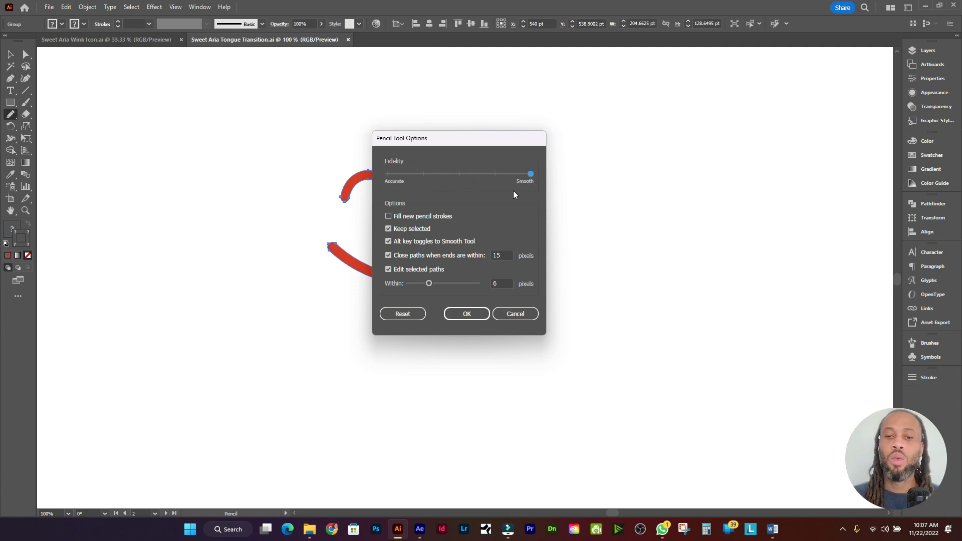
drag(530, 175, 385, 180)
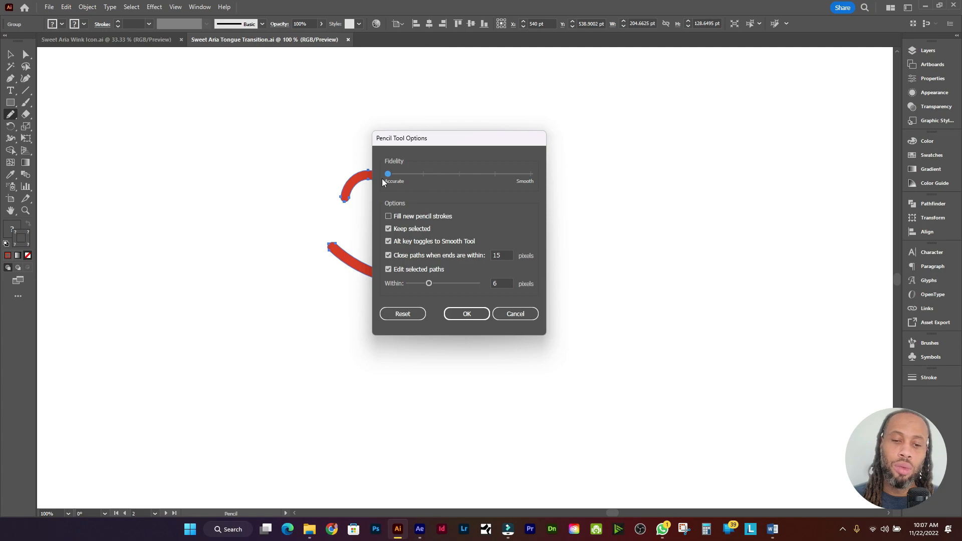
click(466, 315)
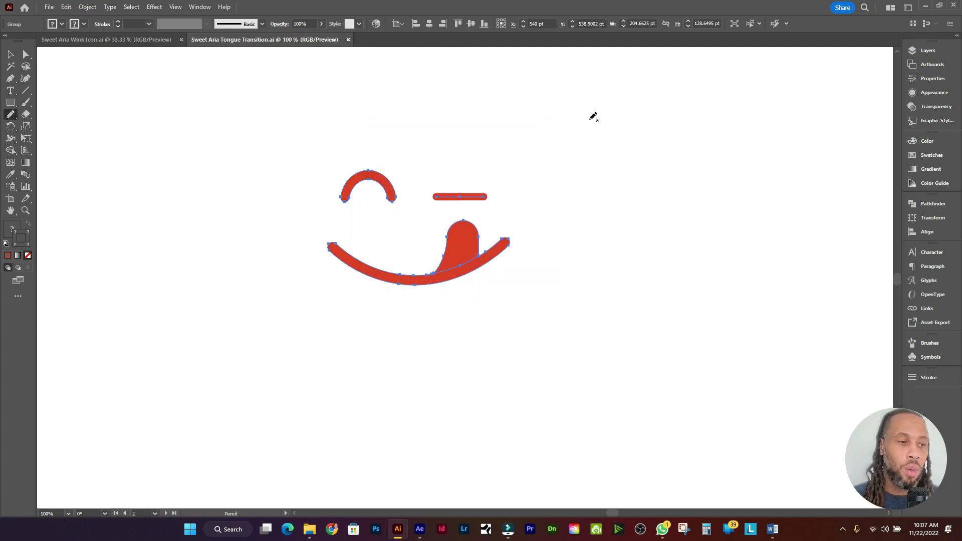
Step: Draw and undo two freehand test curves to the right of the face
mouse_move(573, 122)
mouse_down()
mouse_move(671, 134)
mouse_move(659, 156)
mouse_move(571, 163)
mouse_up()
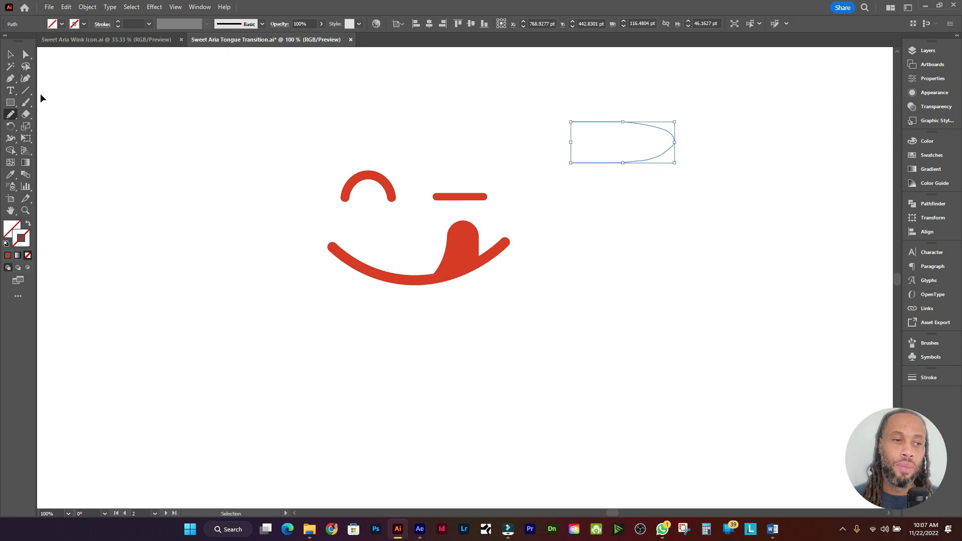
key(ctrl+z)
double_click(12, 115)
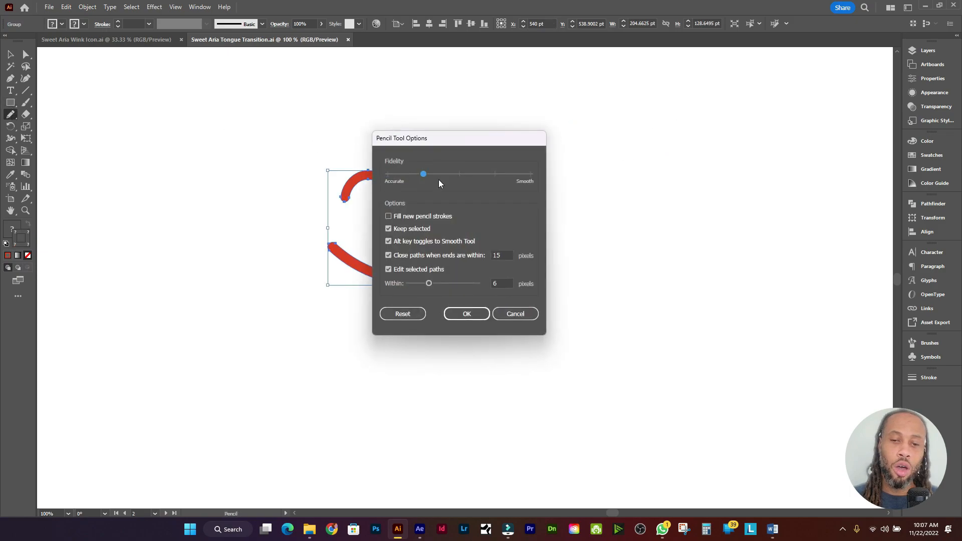
click(466, 314)
mouse_move(589, 116)
mouse_down()
mouse_move(664, 119)
mouse_move(695, 152)
mouse_move(582, 171)
mouse_up()
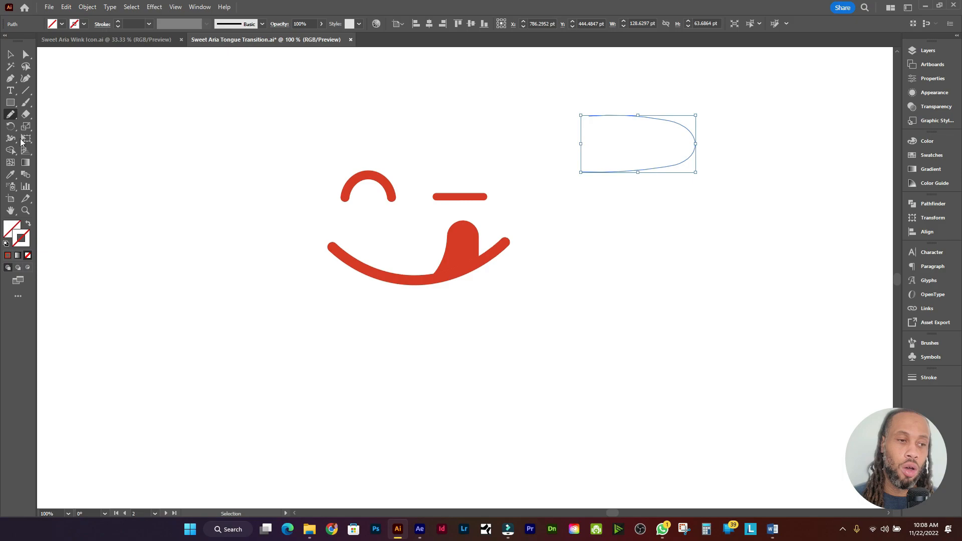
key(ctrl+z)
Step: Cancel Pencil Tool Options and draw a U-shaped pencil curve at the upper right
double_click(11, 117)
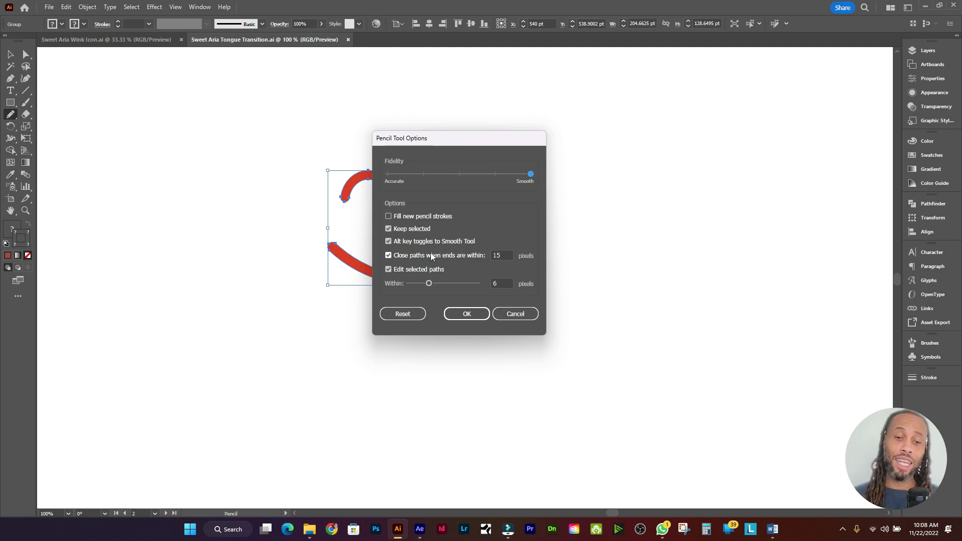
click(515, 314)
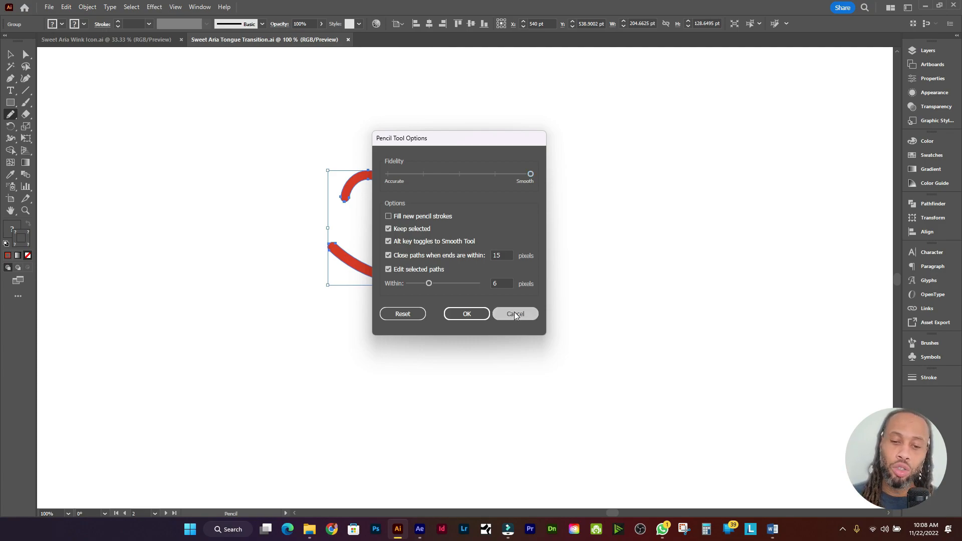
mouse_move(602, 130)
mouse_down()
mouse_move(654, 131)
mouse_move(754, 161)
mouse_move(675, 184)
mouse_move(602, 184)
mouse_up()
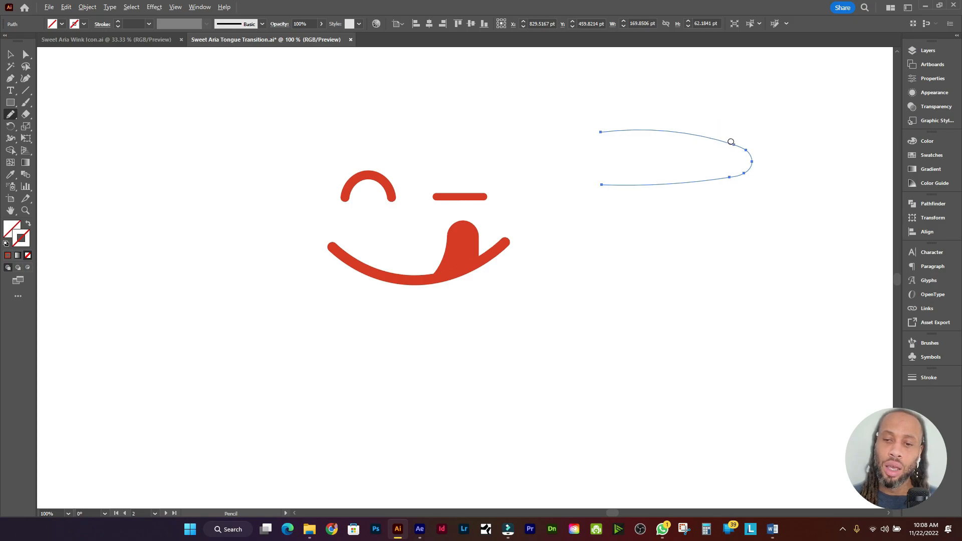
Step: Redraw the U-curve's rounded right end and upper edge smoothly, then confirm Smooth pencil settings
mouse_move(731, 144)
mouse_down()
mouse_move(754, 166)
mouse_move(737, 179)
mouse_move(743, 146)
mouse_move(732, 178)
mouse_up()
drag(700, 140, 712, 197)
drag(729, 141, 717, 179)
drag(693, 135, 743, 152)
mouse_move(689, 137)
mouse_down()
mouse_move(718, 138)
mouse_move(770, 146)
mouse_move(748, 181)
mouse_move(674, 193)
mouse_move(628, 184)
mouse_move(736, 181)
mouse_up()
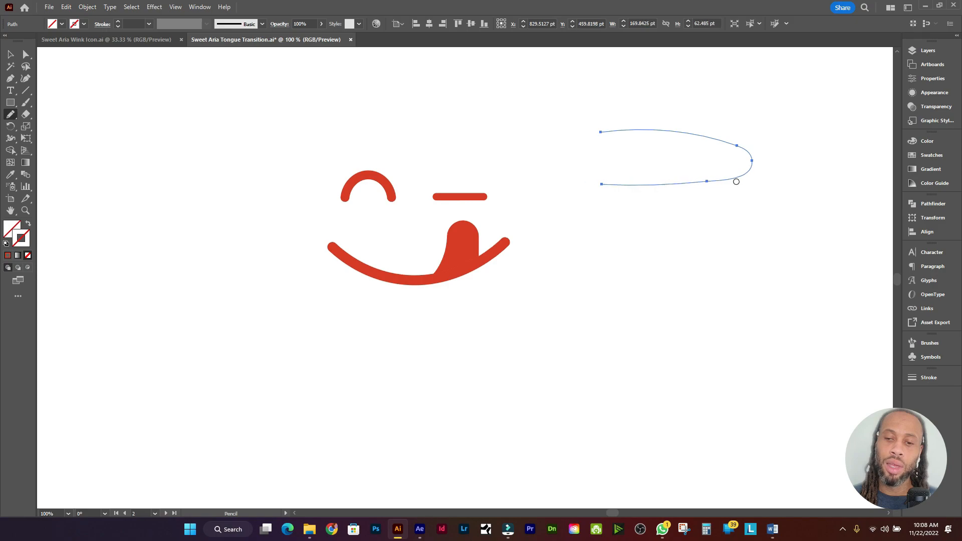
double_click(16, 117)
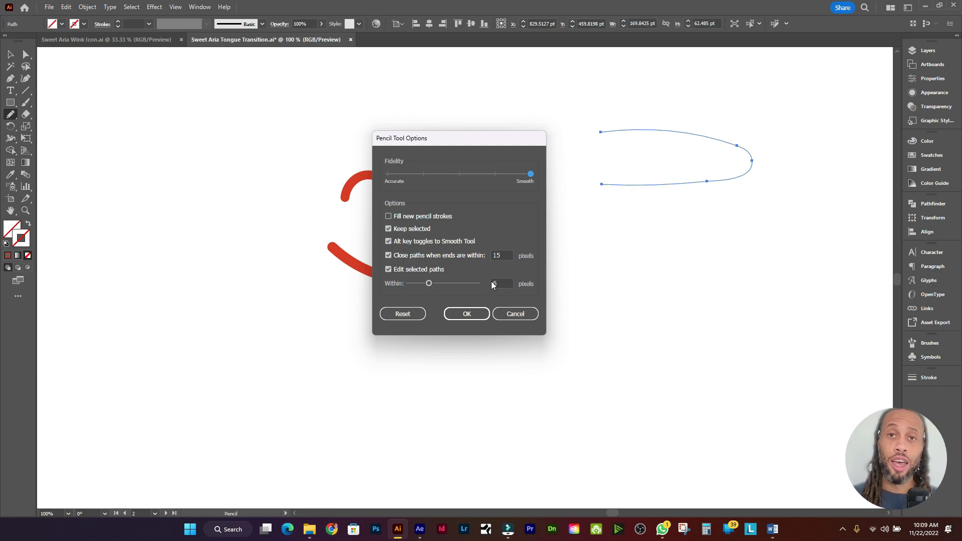
click(478, 317)
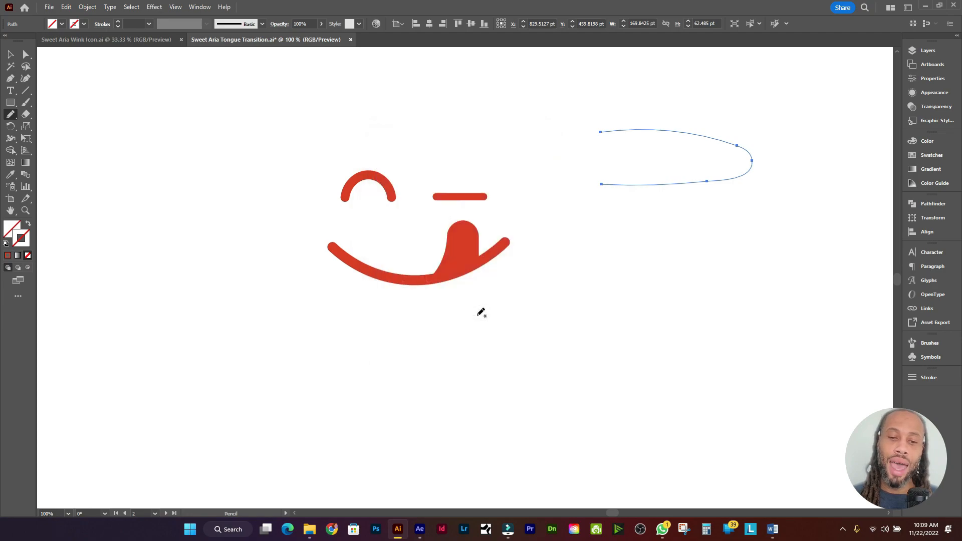
scroll(212, 174, up, 3)
click(10, 103)
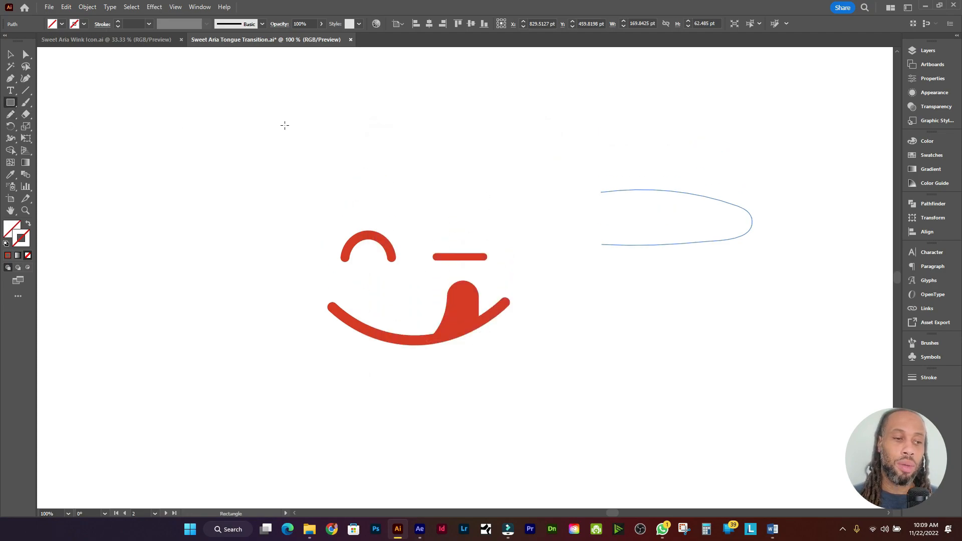
drag(297, 88, 379, 131)
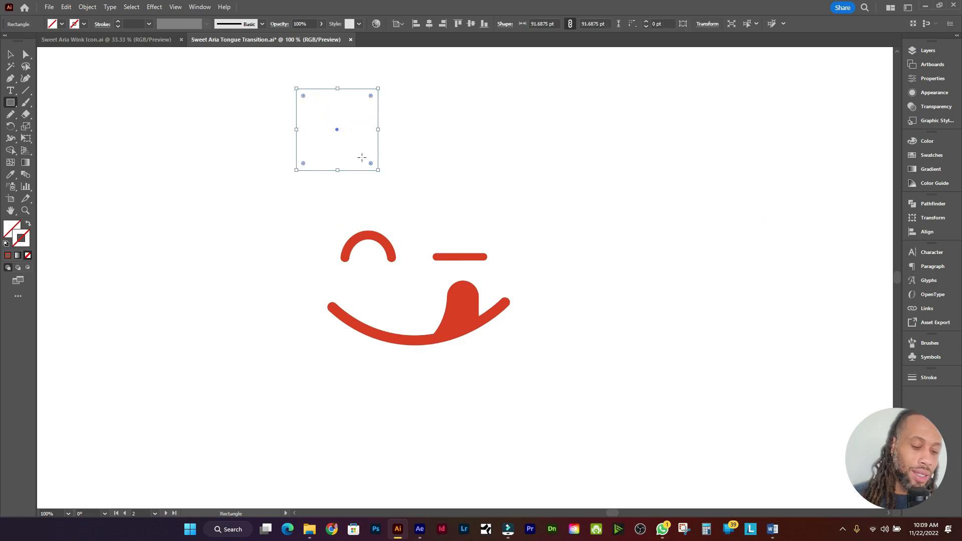
key(i)
click(468, 305)
key(v)
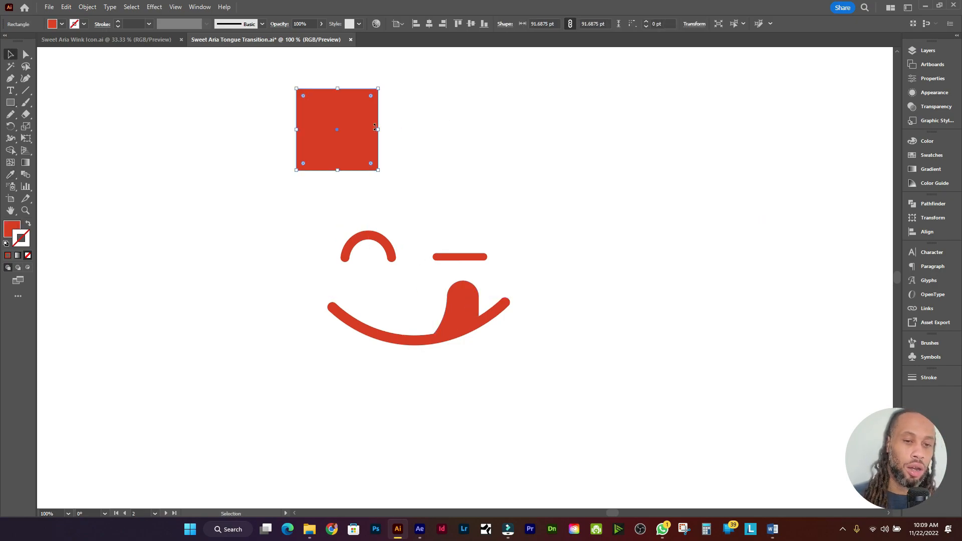
key(n)
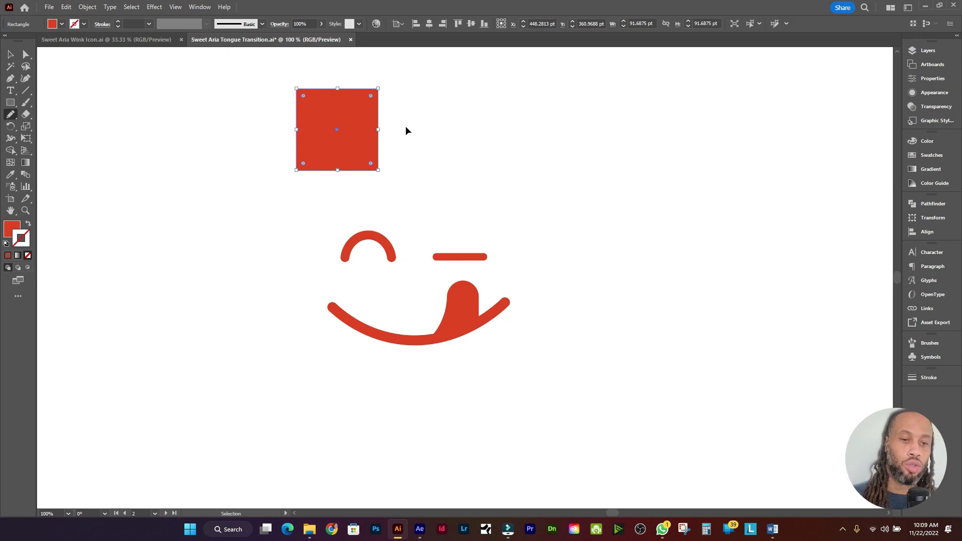
key(ctrl+plus)
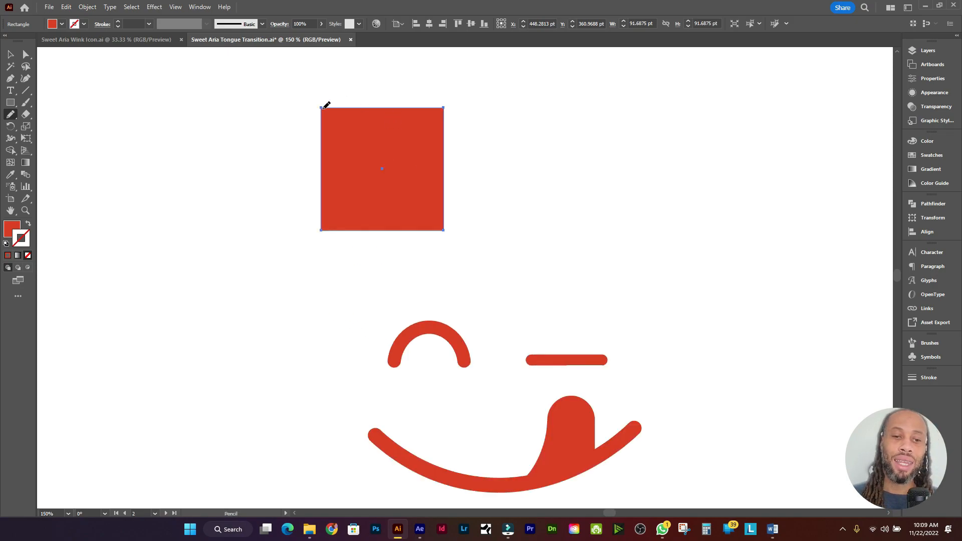
mouse_move(338, 107)
mouse_down()
mouse_move(352, 122)
mouse_move(391, 121)
mouse_move(429, 135)
mouse_move(443, 105)
mouse_up()
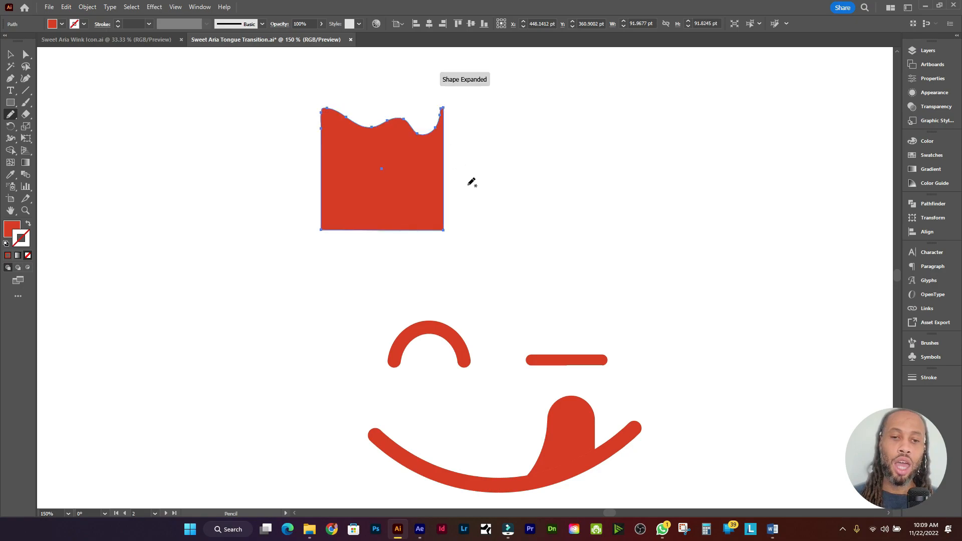
scroll(428, 143, left, 2)
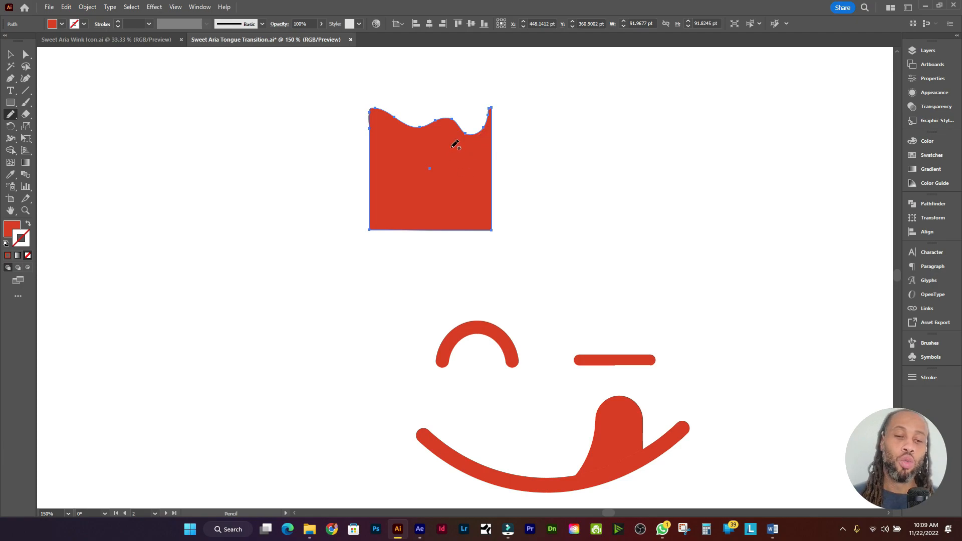
double_click(11, 115)
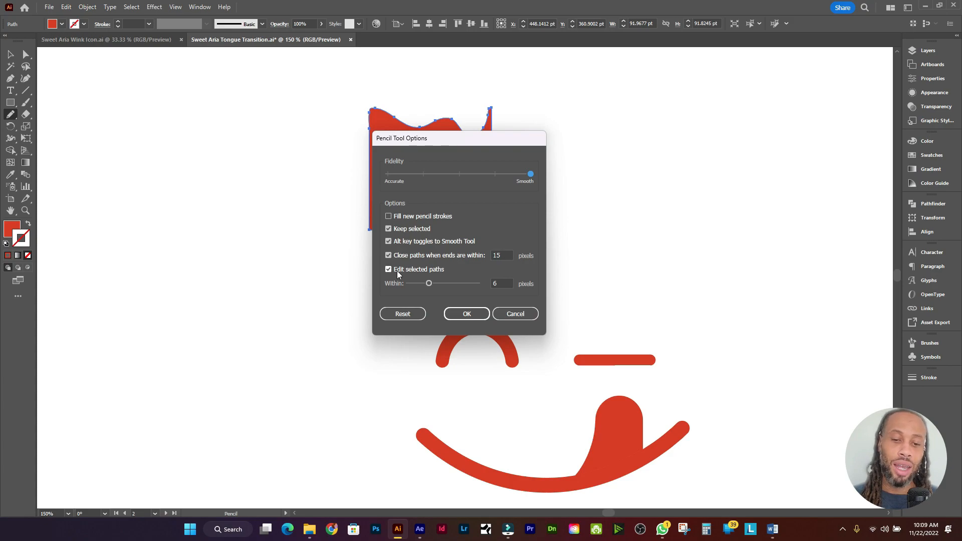
click(466, 314)
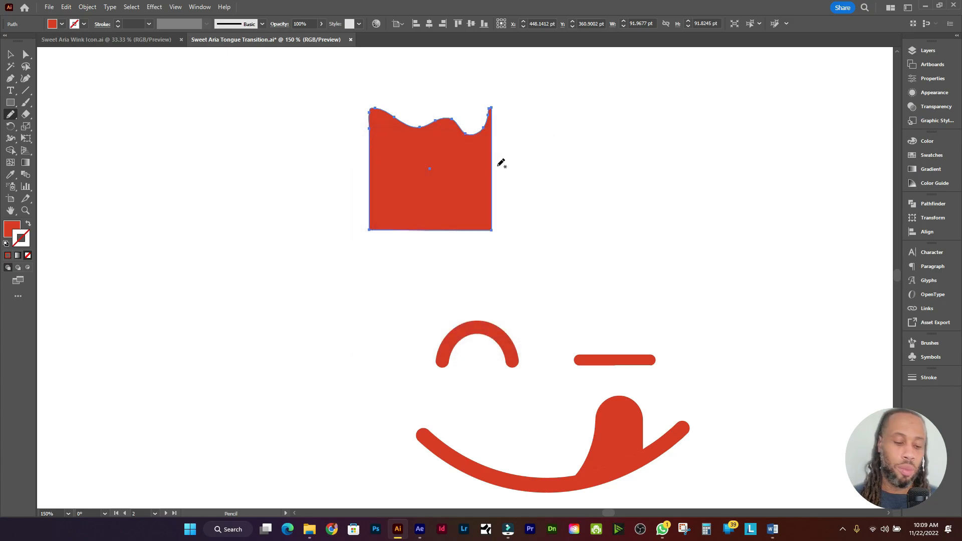
key(ctrl+z)
key(ctrl+z)
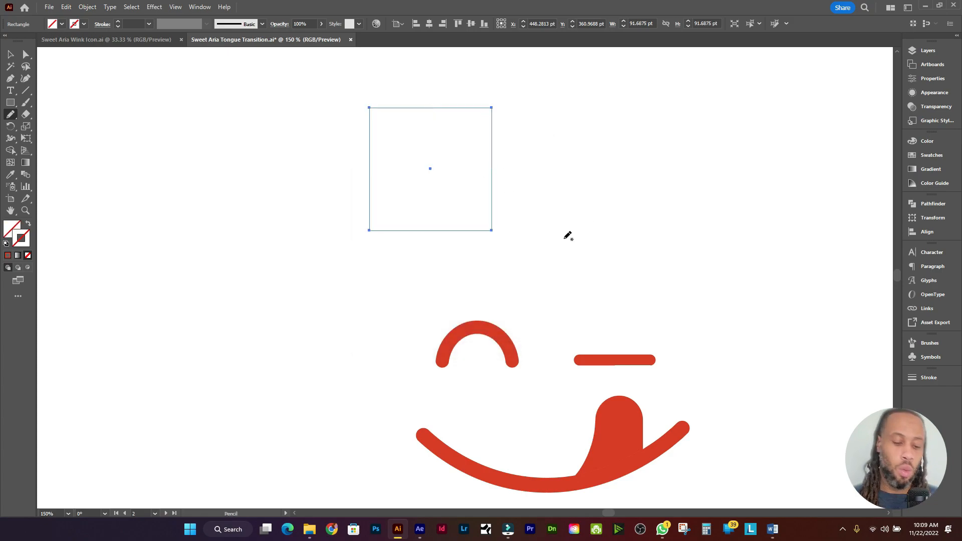
key(v)
key(Delete)
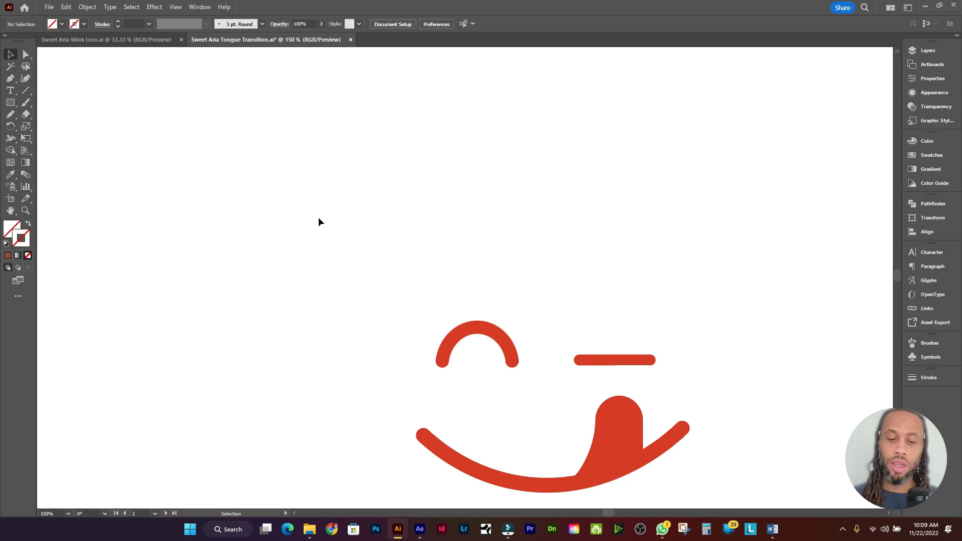
Step: Pan to the next artboard, select the face, and pencil-redraw the tongue's left edge and rounded top
scroll(697, 422, down, 3)
scroll(596, 322, right, 2)
scroll(582, 319, down, 2)
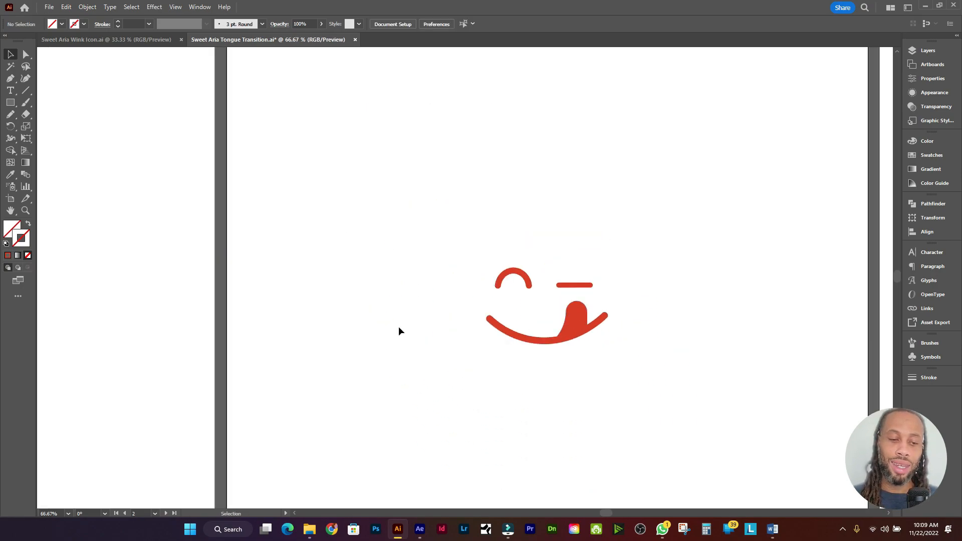
drag(398, 329, 472, 285)
drag(777, 254, 671, 212)
scroll(434, 221, up, 1)
click(414, 231)
scroll(441, 223, up, 2)
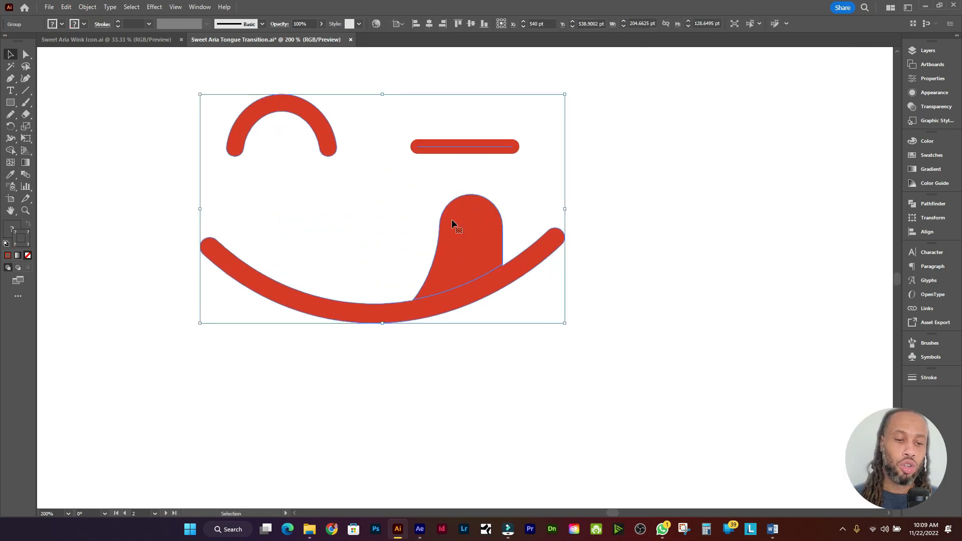
key(n)
scroll(457, 236, up, 1)
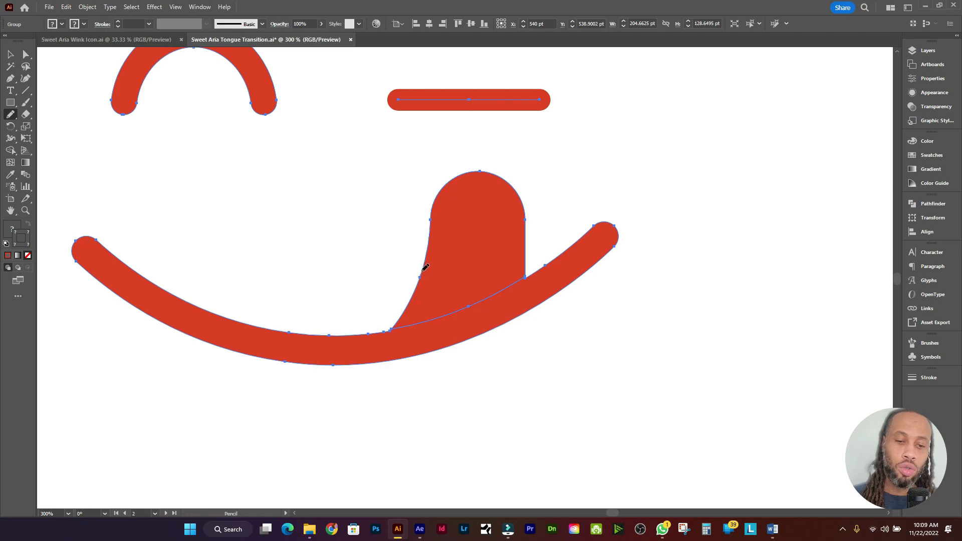
mouse_move(424, 268)
mouse_down()
mouse_move(432, 231)
mouse_move(473, 202)
mouse_move(523, 211)
mouse_move(533, 236)
mouse_up()
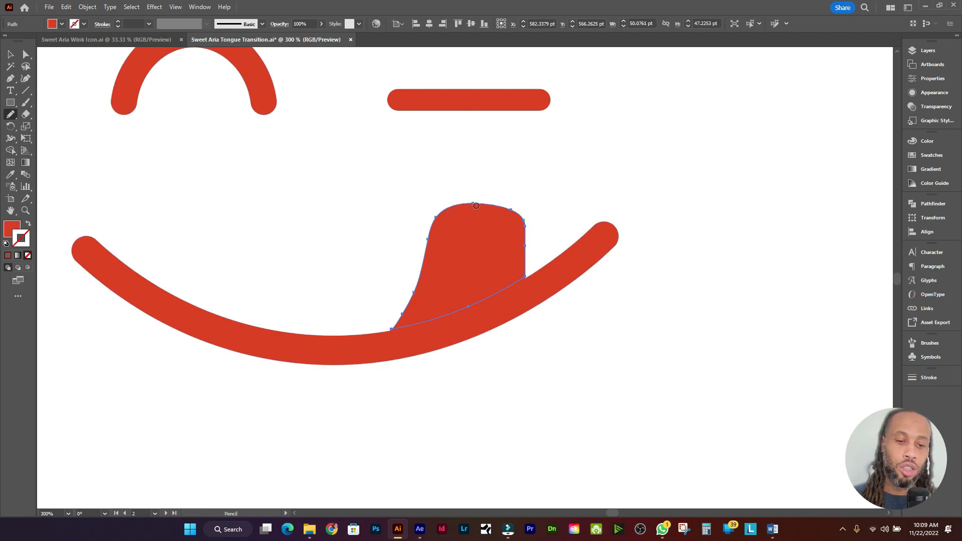
drag(451, 211, 543, 211)
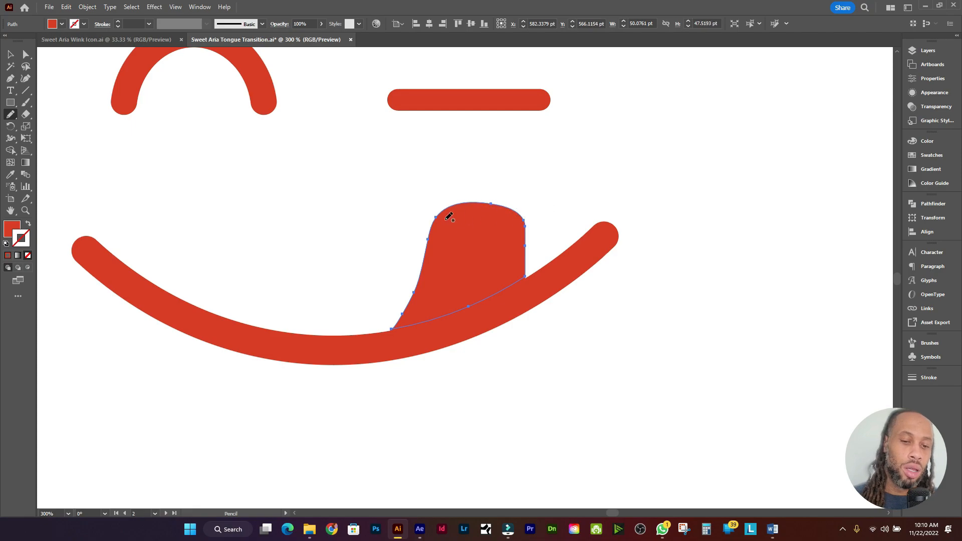
Step: Stretch the tongue up to the eye bar, smooth its left edge, then deselect it
scroll(524, 245, down, 5)
scroll(585, 249, right, 3)
scroll(501, 238, left, 2)
scroll(481, 230, up, 5)
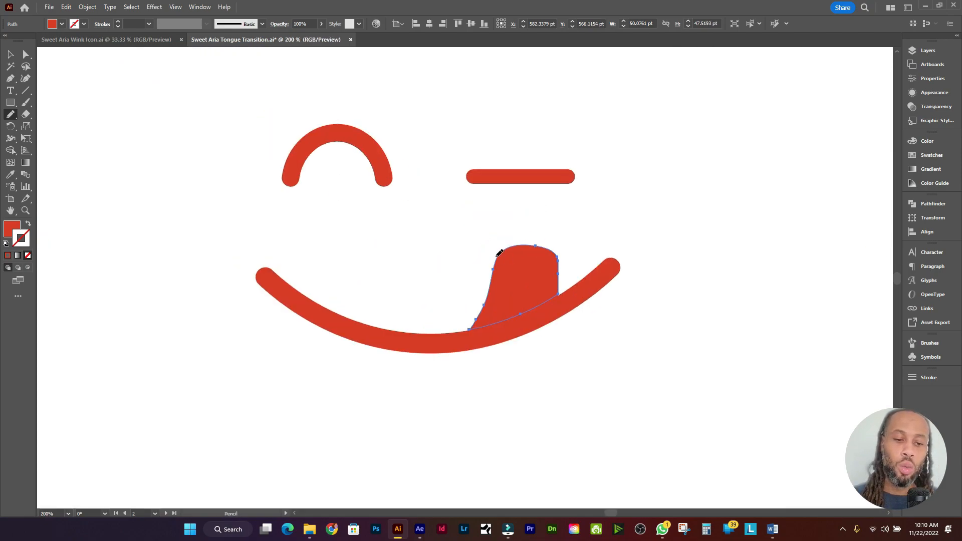
mouse_move(501, 260)
mouse_down()
mouse_move(516, 182)
mouse_move(546, 184)
mouse_move(560, 264)
mouse_up()
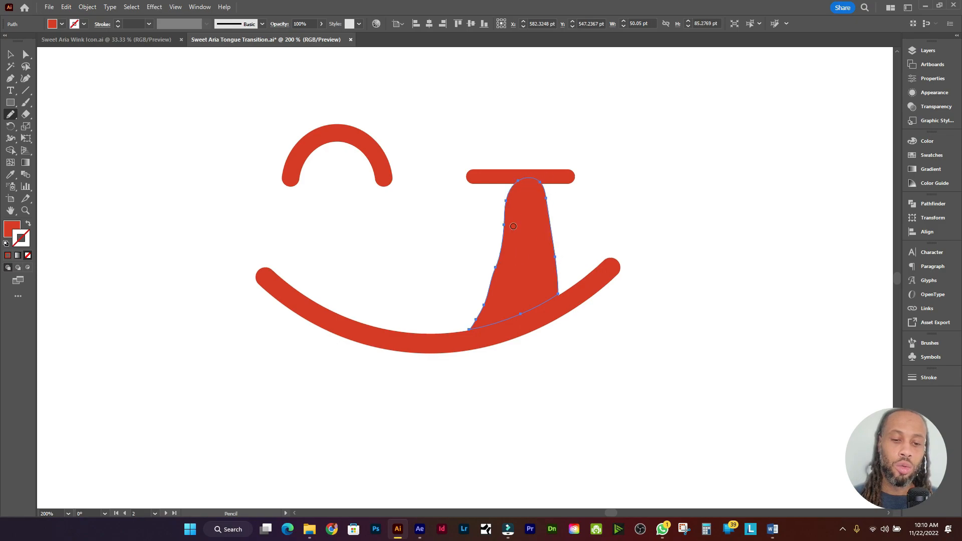
drag(507, 232, 498, 258)
scroll(494, 227, down, 2)
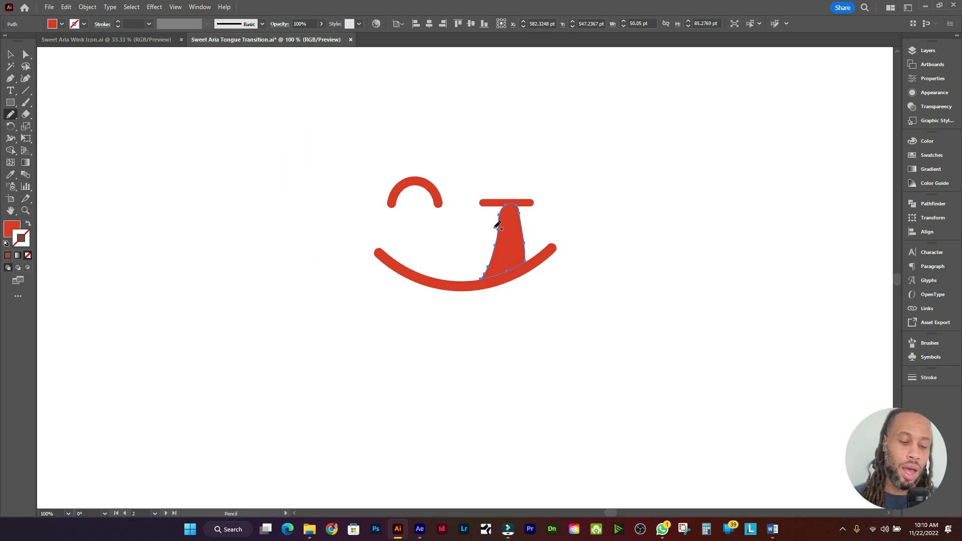
key(v)
scroll(511, 205, down, 1)
scroll(519, 183, right, 2)
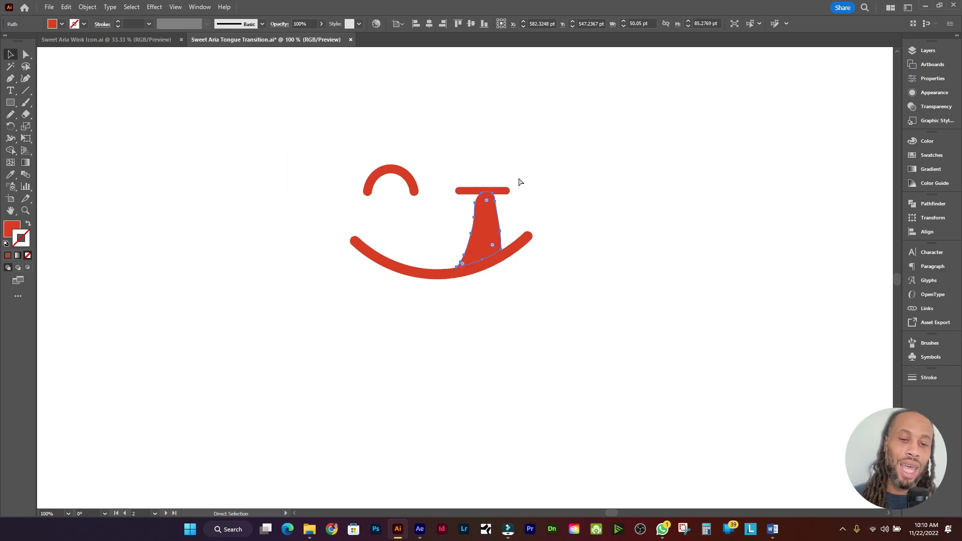
click(509, 222)
Step: Strip the eye, wink line and smile from the first artboard, pasting its tongue back in front
scroll(507, 223, down, 2)
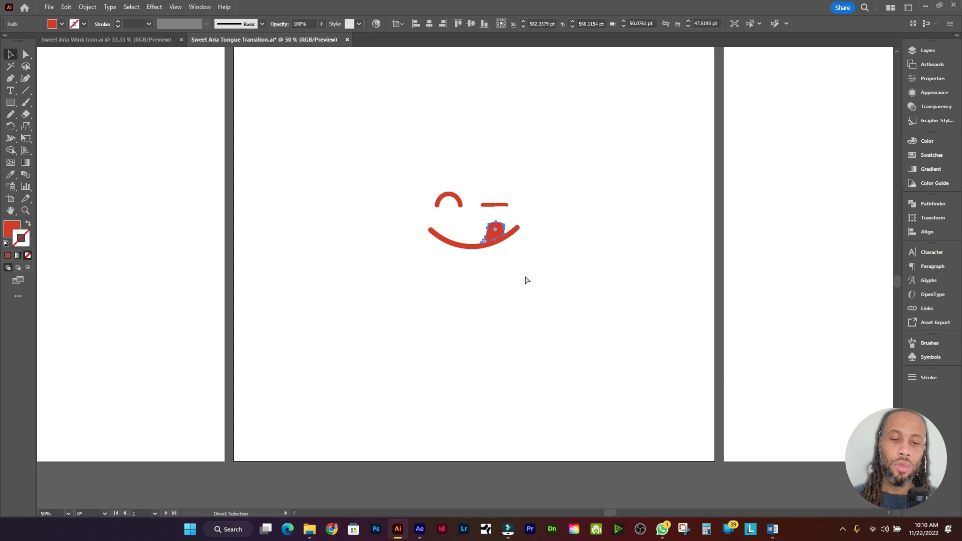
key(ctrl+a)
key(ctrl+z)
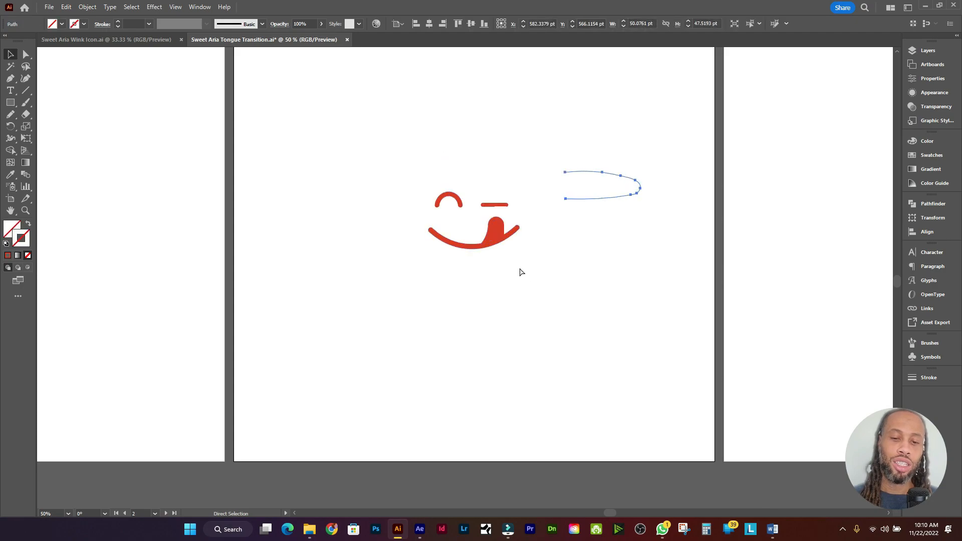
key(ctrl+z)
key(v)
scroll(523, 241, down, 3)
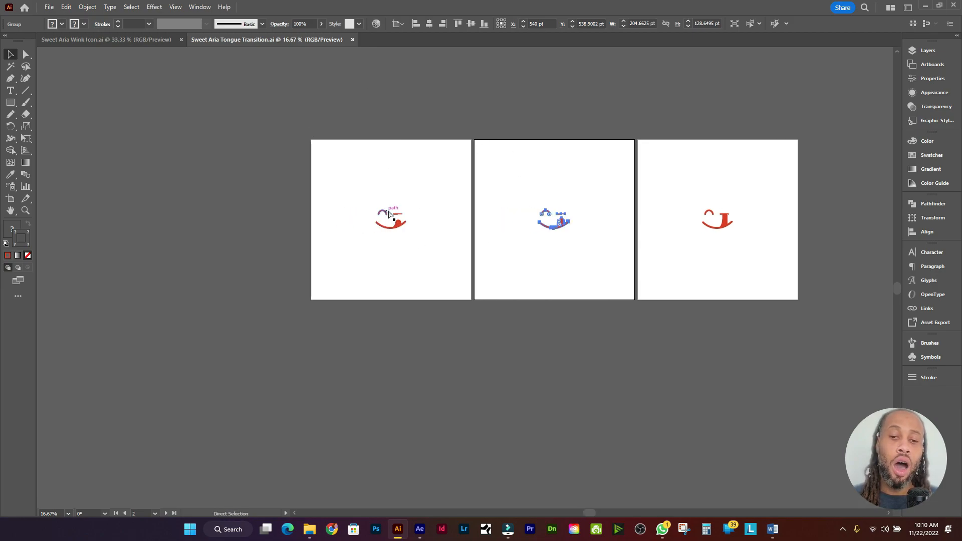
scroll(396, 211, up, 4)
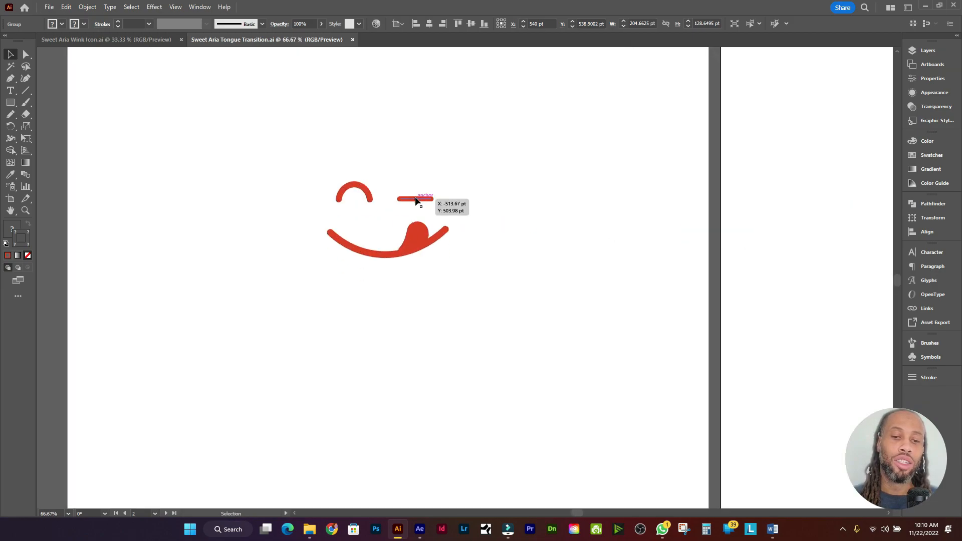
click(411, 209)
scroll(414, 244, up, 1)
double_click(417, 248)
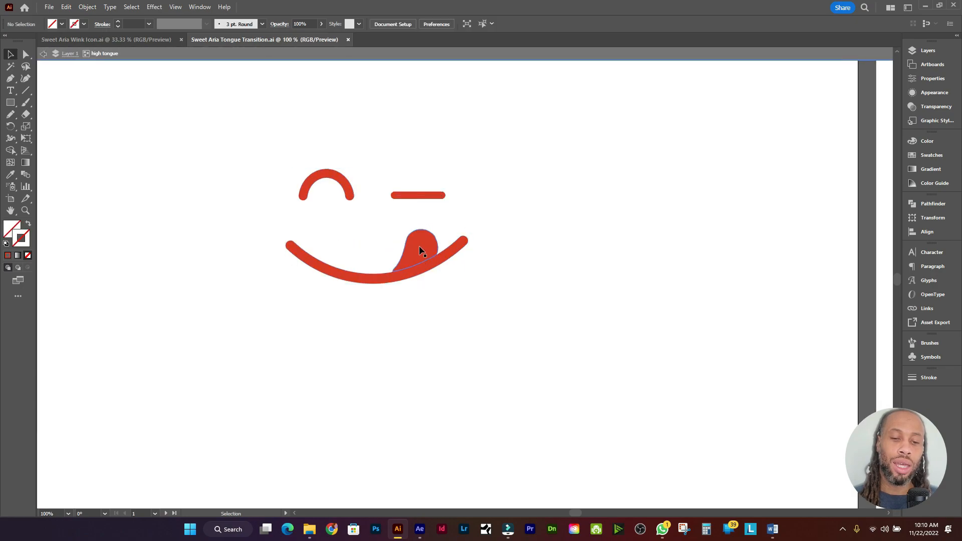
key(Delete)
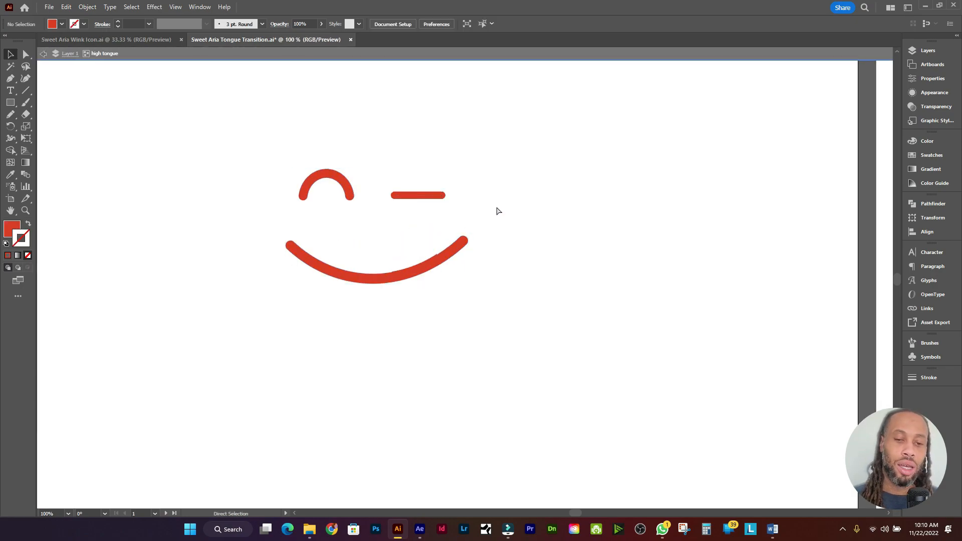
key(Escape)
drag(513, 308, 298, 107)
key(Delete)
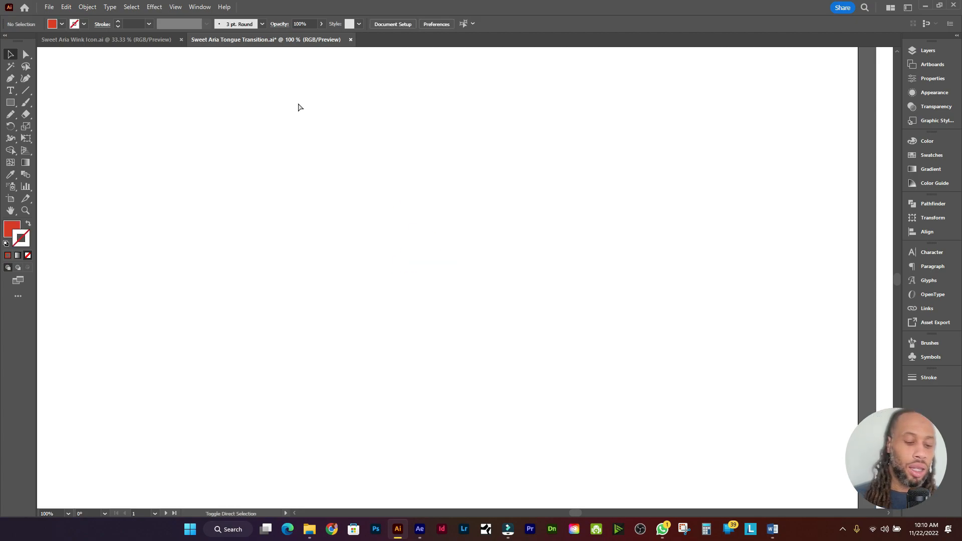
key(ctrl+f)
Step: Remove the face paths from the mid tongue artboard, leaving only its tongue in place
scroll(299, 106, down, 3)
scroll(403, 166, up, 3)
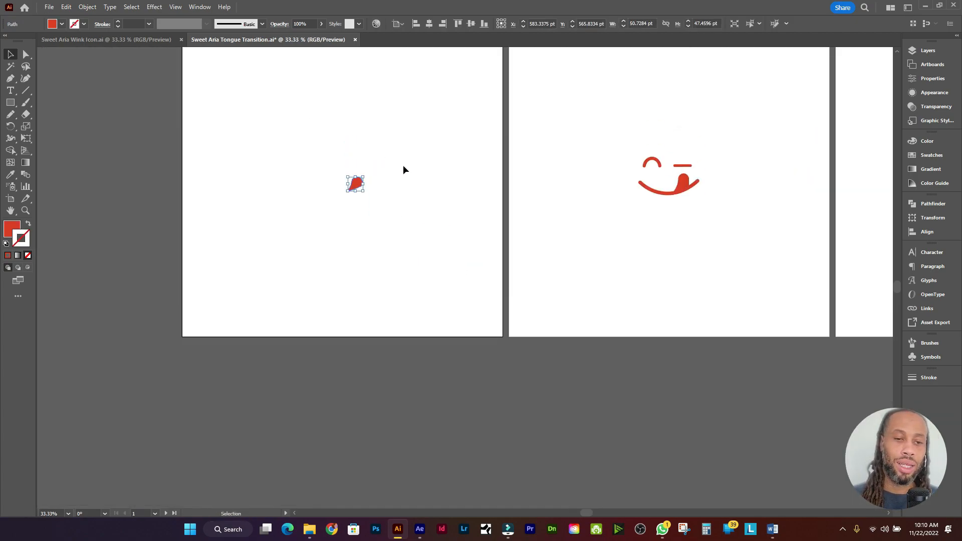
drag(741, 190, 484, 203)
scroll(430, 185, up, 2)
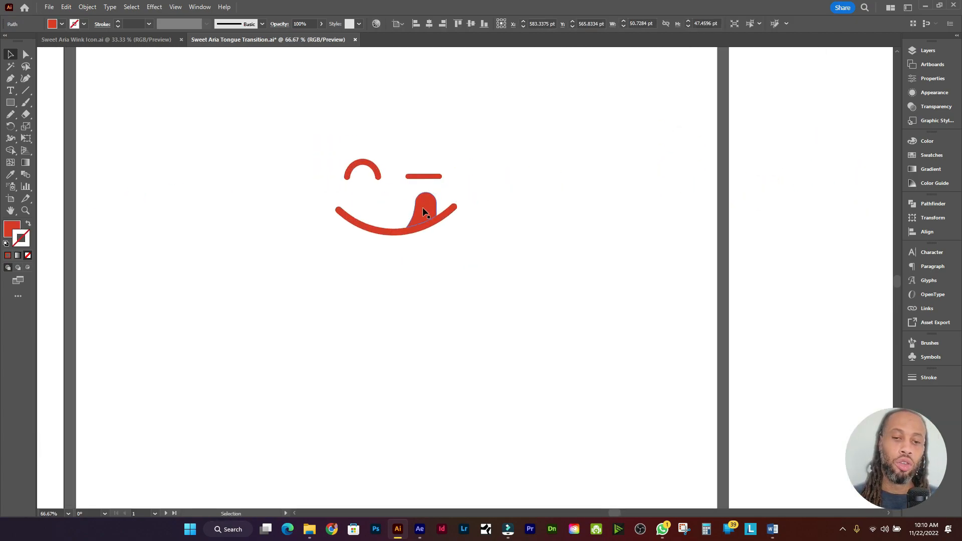
double_click(426, 207)
key(Delete)
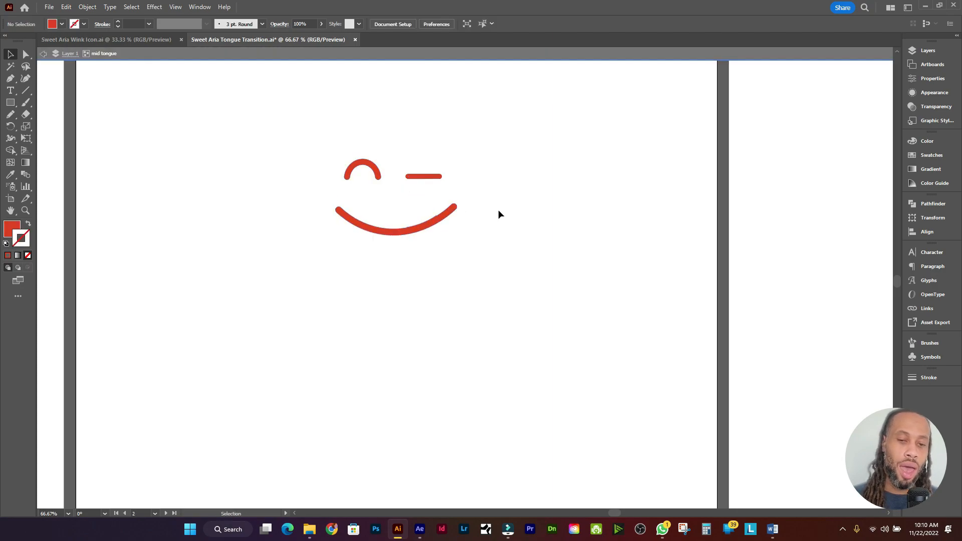
double_click(498, 209)
click(442, 211)
key(Delete)
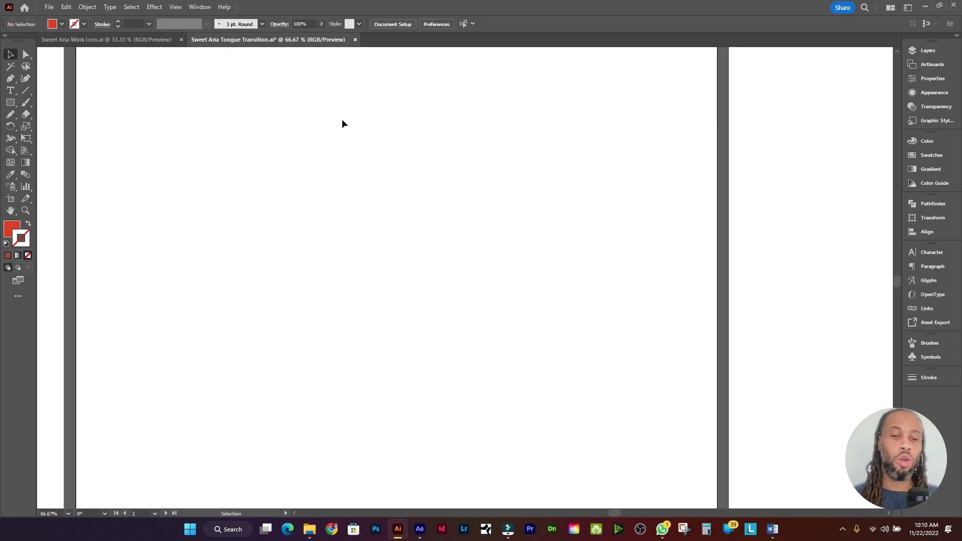
key(ctrl+f)
Step: Remove the eye, wink line and smile from the low tongue artboard, keeping only its tongue
key(ctrl+alt+0)
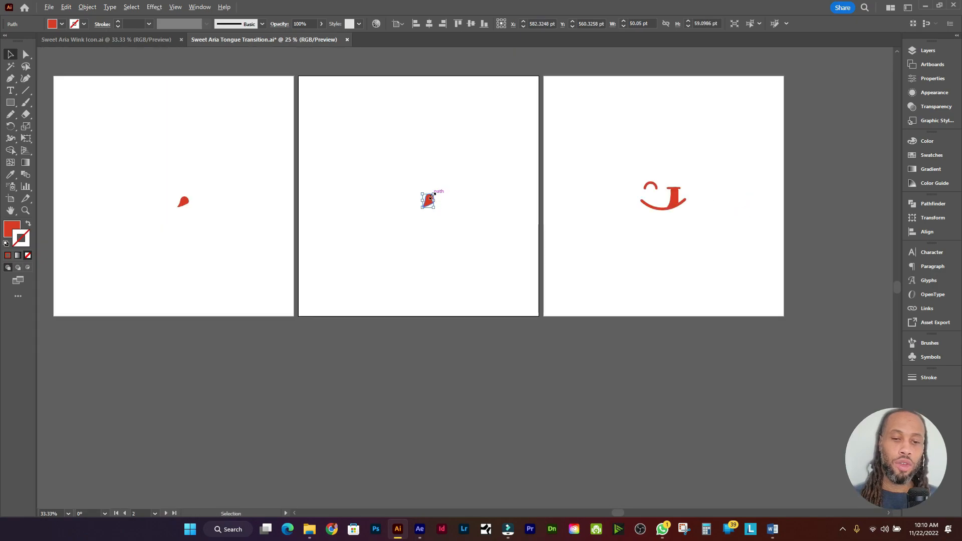
drag(640, 226, 411, 213)
scroll(450, 178, up, 2)
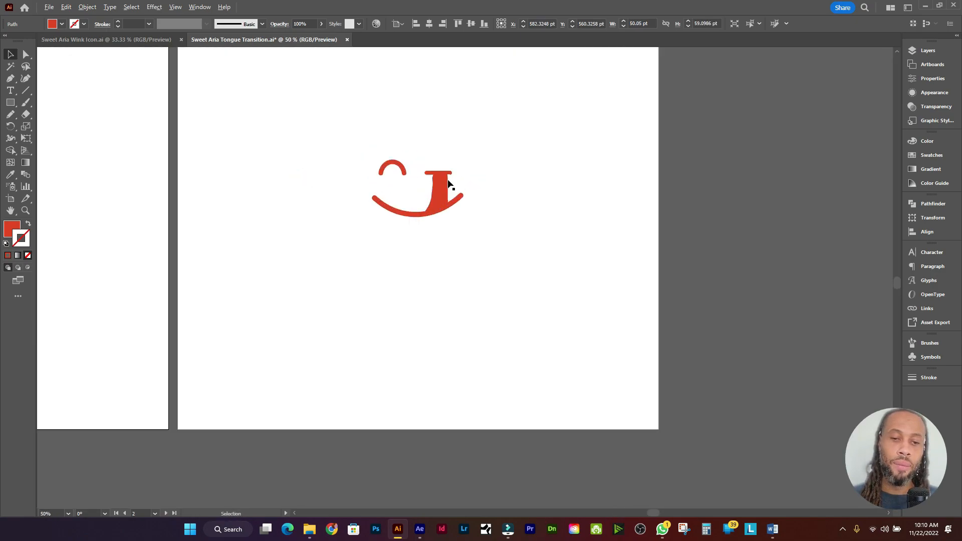
double_click(438, 192)
click(441, 187)
key(Delete)
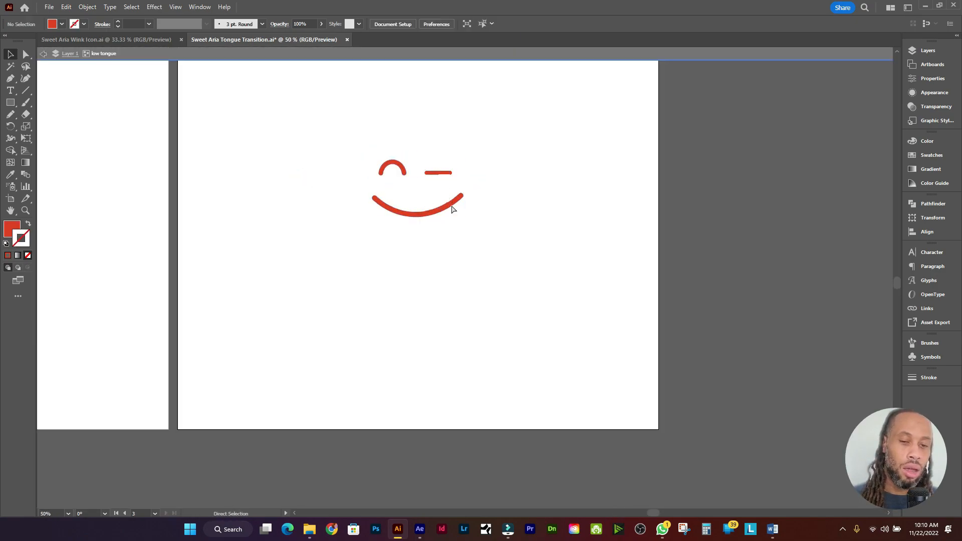
drag(516, 230, 324, 118)
key(Delete)
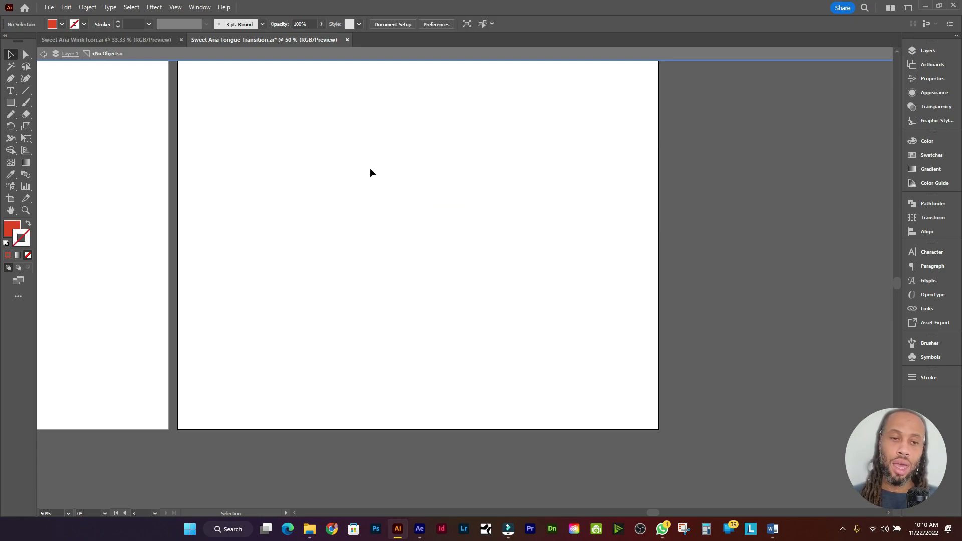
key(Escape)
key(ctrl+f)
Step: Deselect the artboards and start a Save As of the Illustrator file
scroll(425, 183, down, 3)
scroll(431, 183, left, 6)
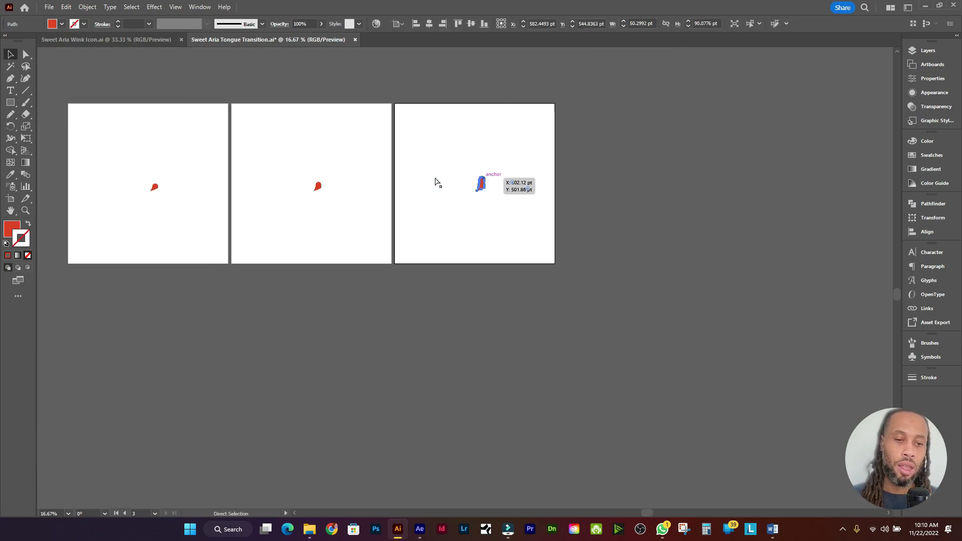
scroll(421, 184, up, 1)
click(415, 190)
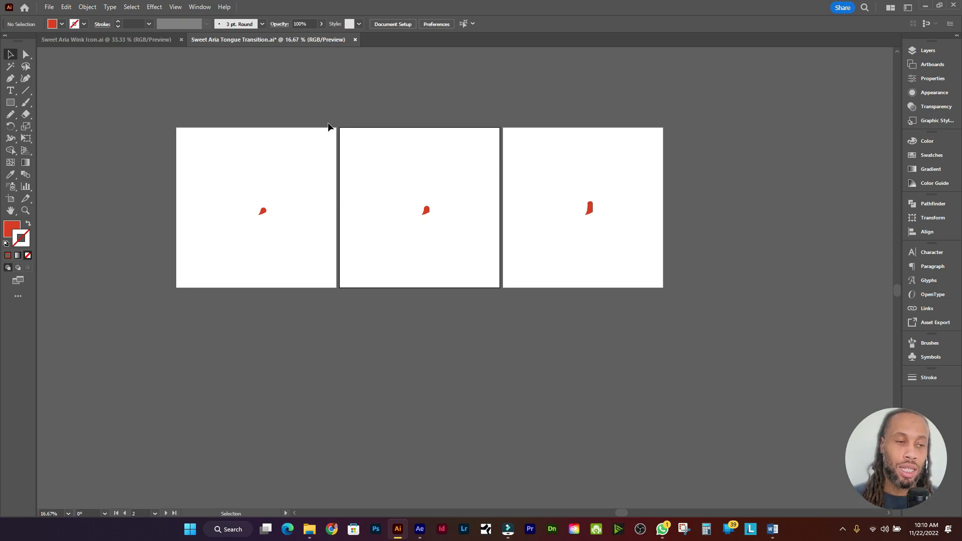
click(49, 7)
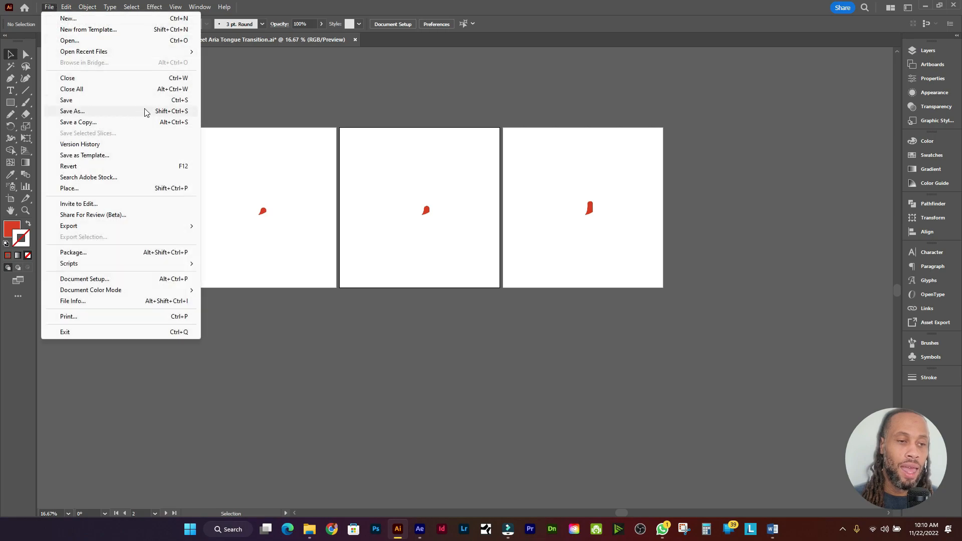
click(145, 111)
click(293, 315)
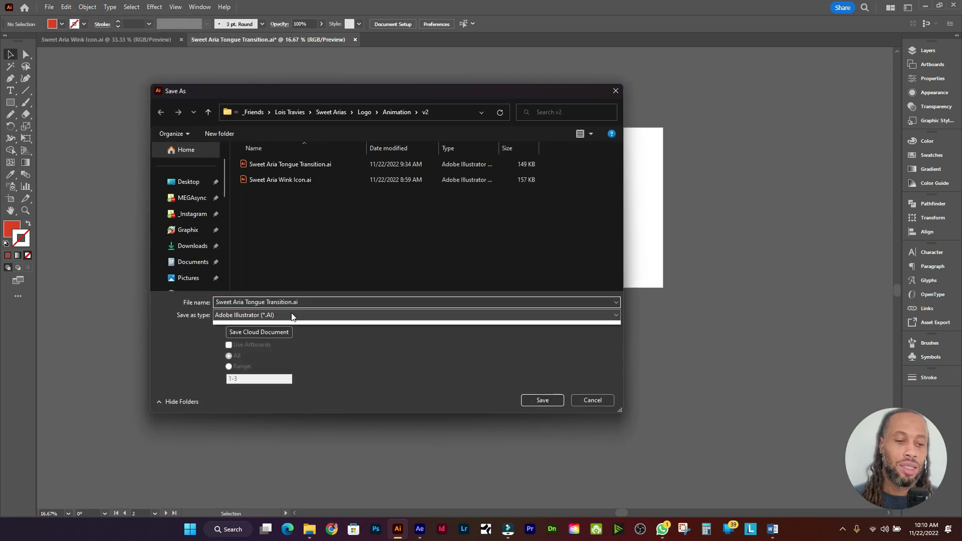
click(294, 340)
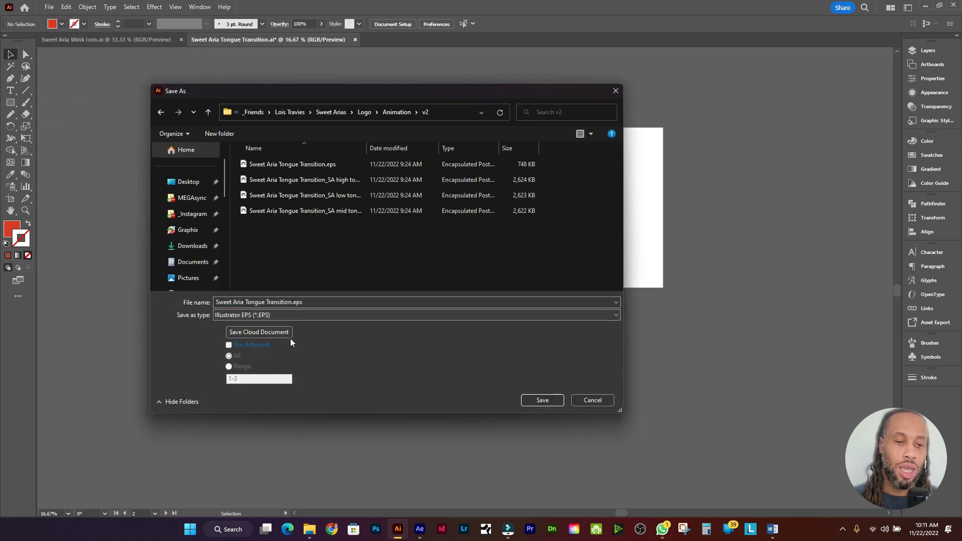
click(230, 346)
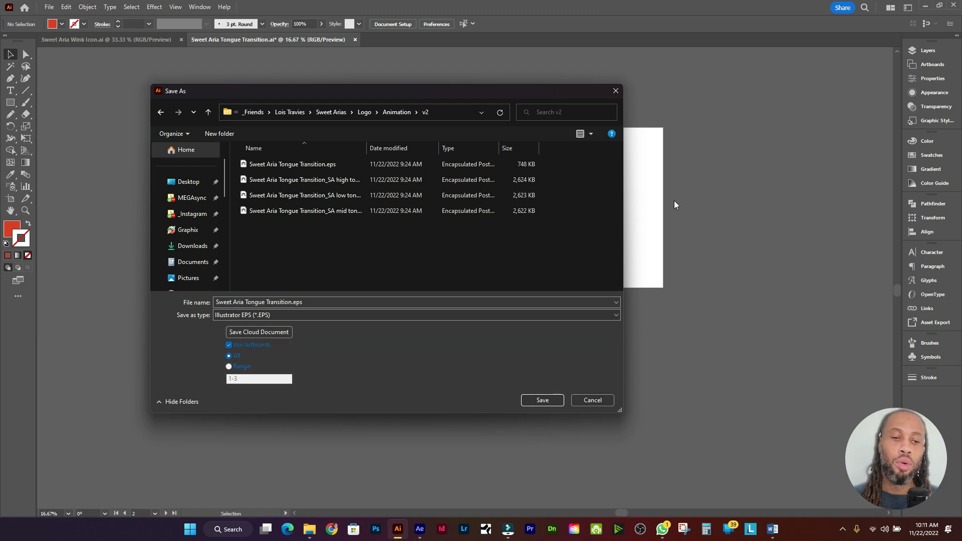
drag(491, 85, 386, 224)
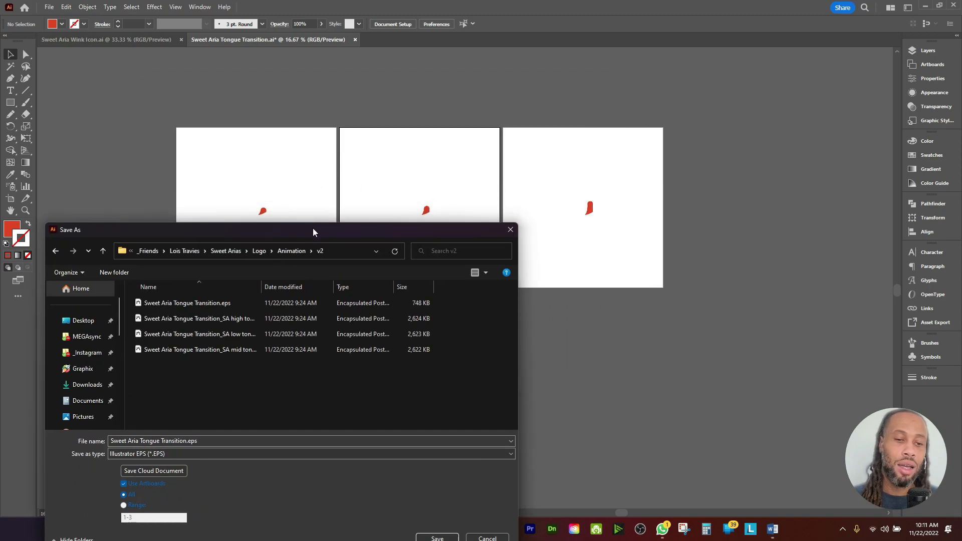
drag(316, 227, 481, 101)
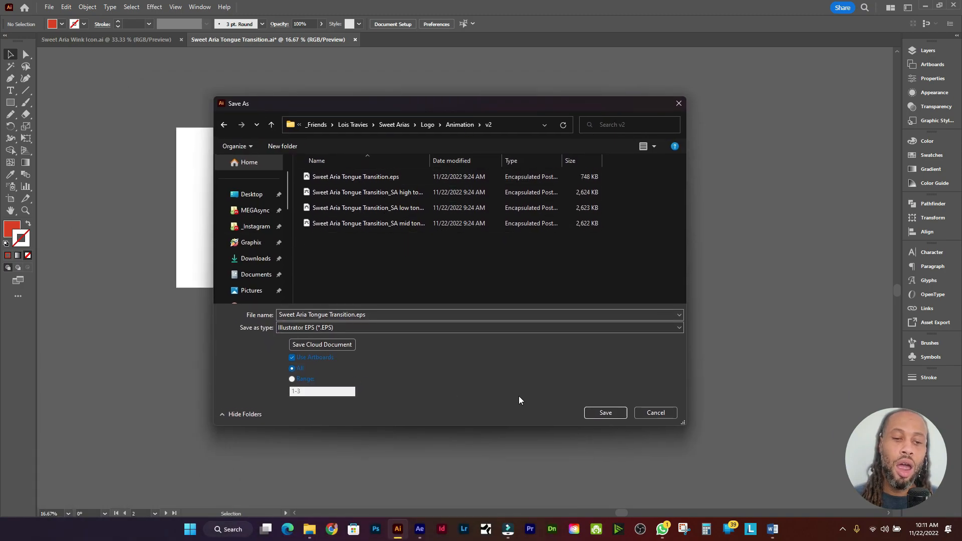
click(653, 414)
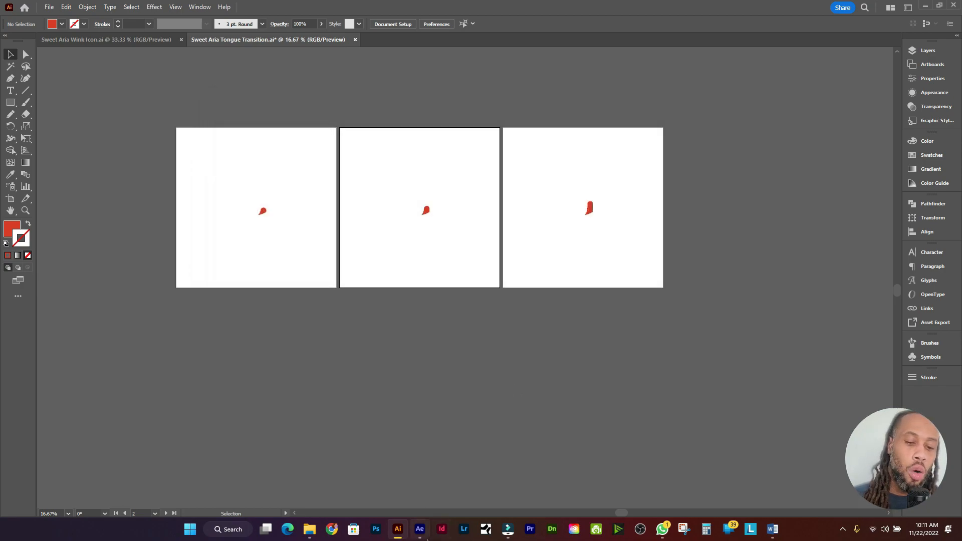
click(426, 536)
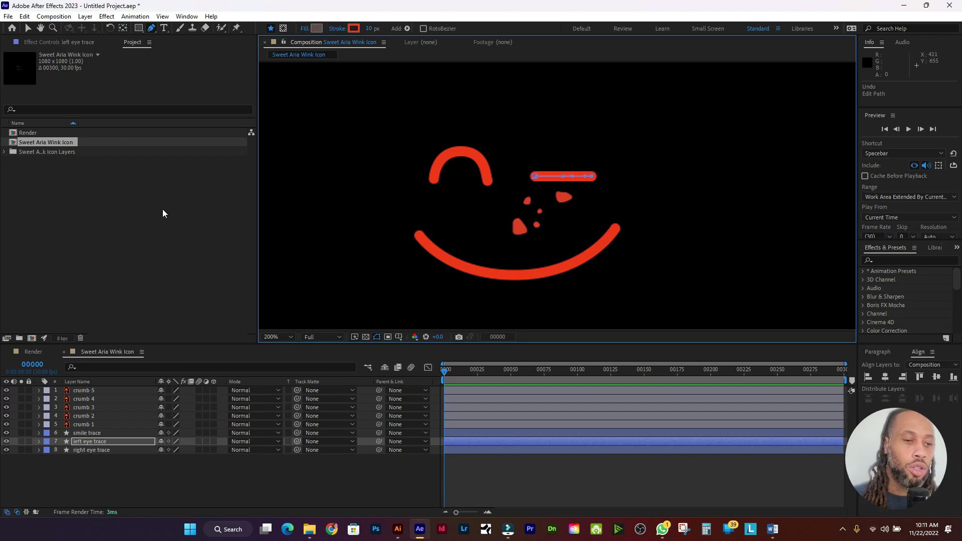
Step: Drag the high, mid and low tongue EPS files from the v2 folder into the Project panel
click(308, 532)
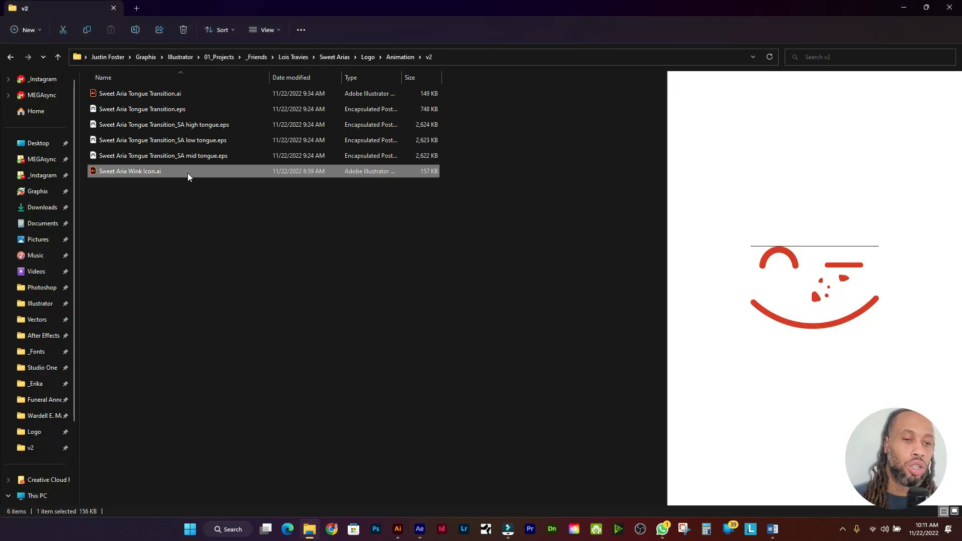
click(213, 123)
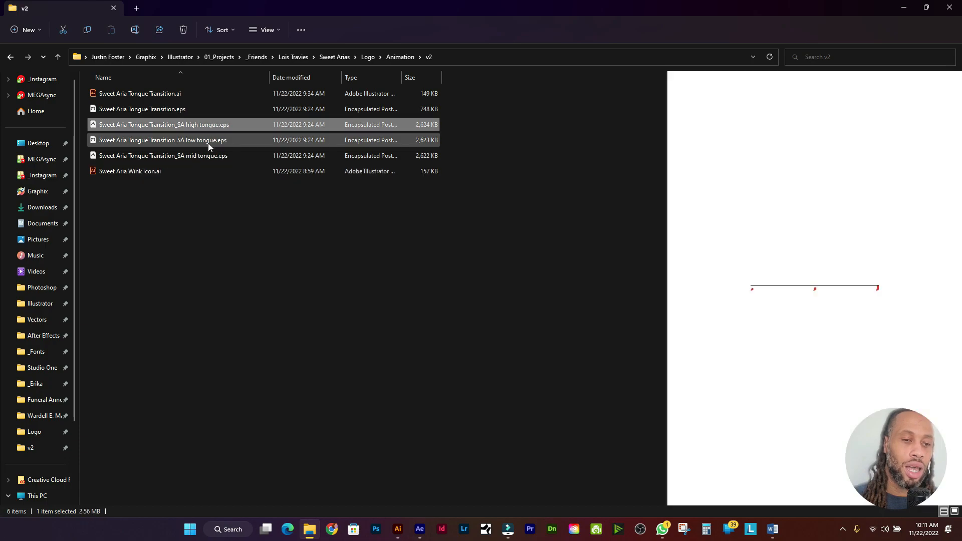
ctrl+click(212, 158)
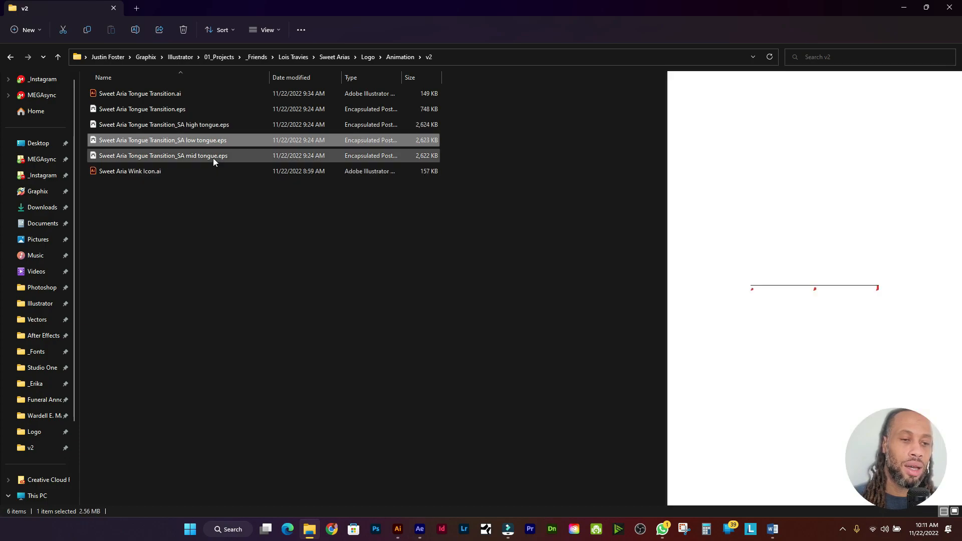
ctrl+click(212, 128)
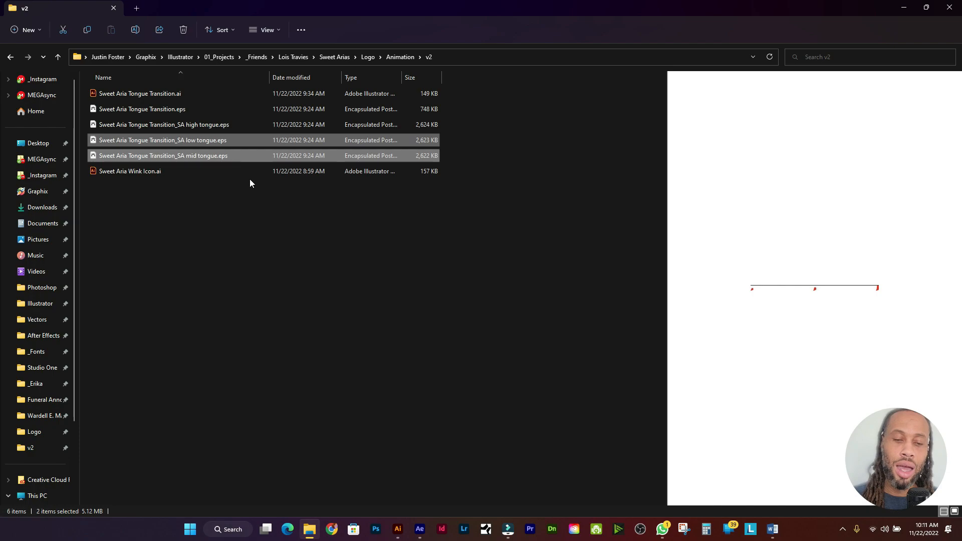
ctrl+click(220, 127)
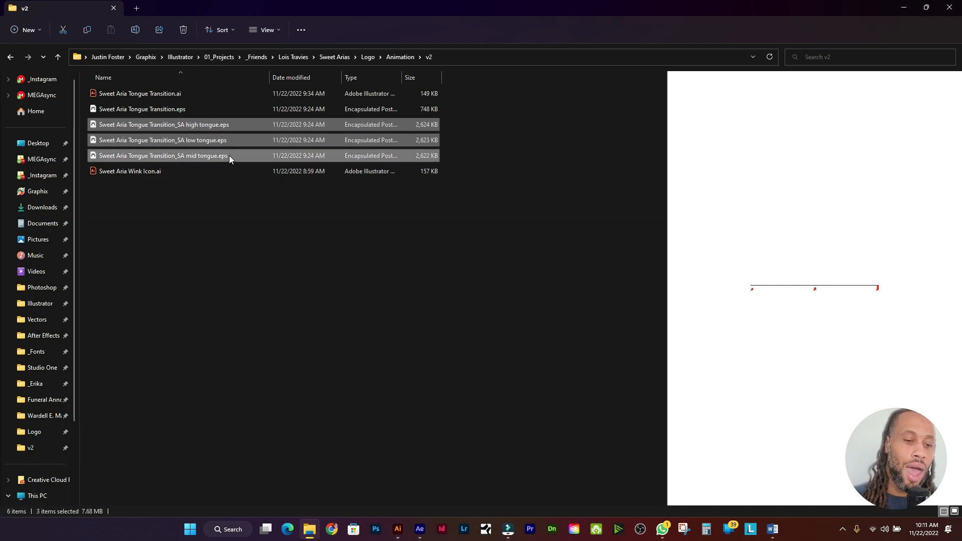
drag(230, 155, 116, 240)
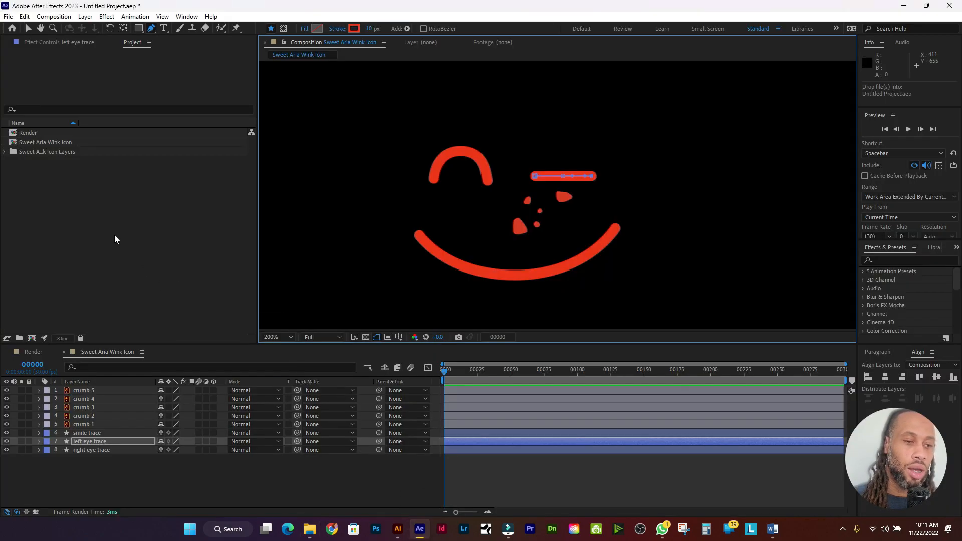
Step: Rename the imported high tongue EPS item to 'high tongue'
click(61, 202)
click(62, 145)
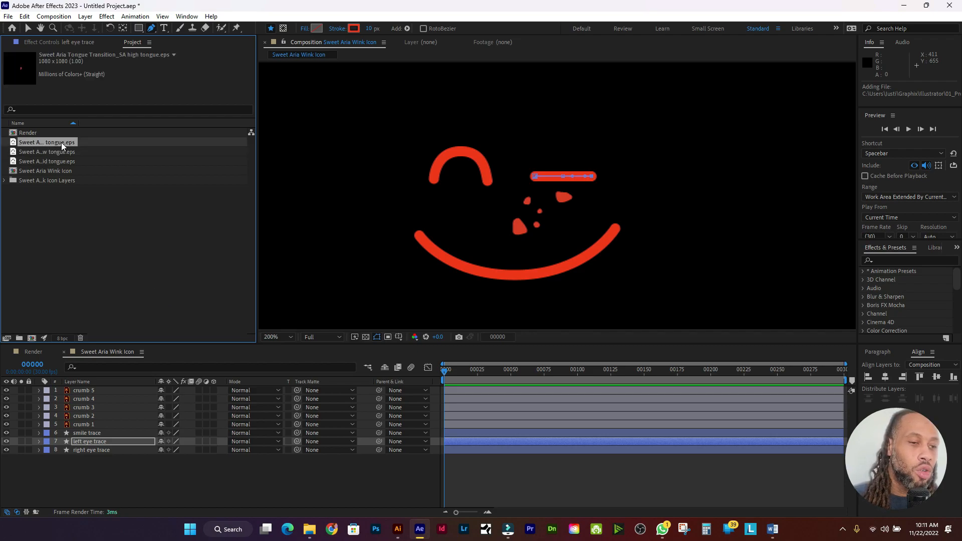
right_click(62, 144)
click(111, 303)
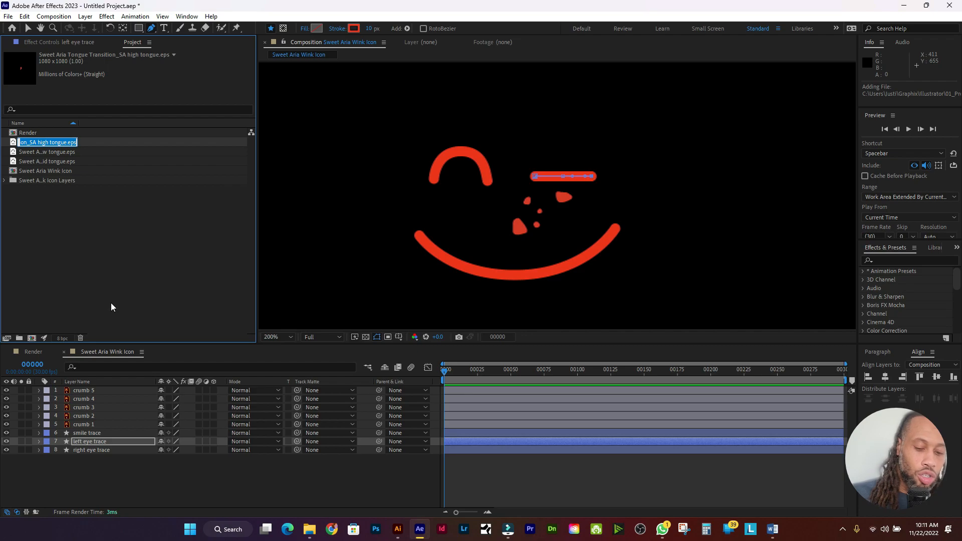
text(high tongue)
key(Return)
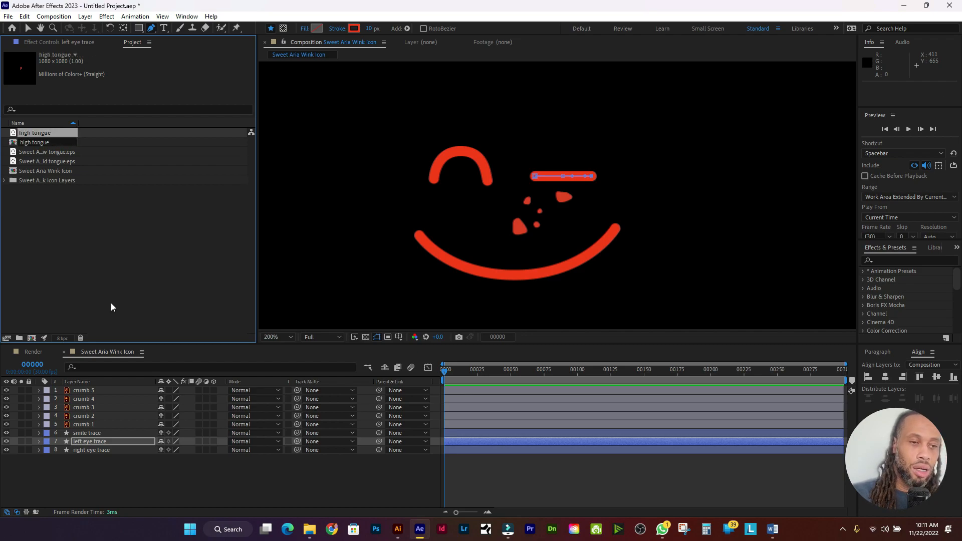
Step: Rename the low tongue EPS item to 'low tongue'
right_click(64, 153)
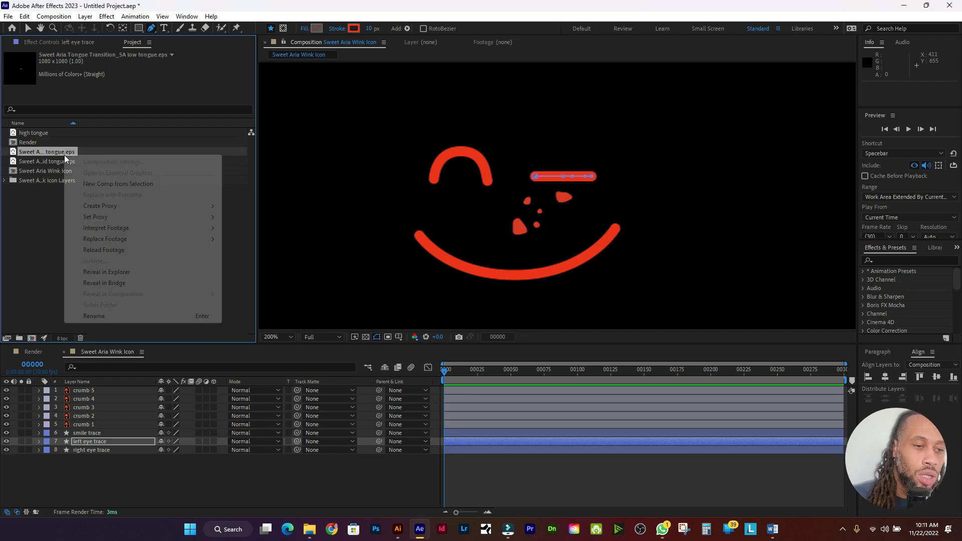
click(97, 315)
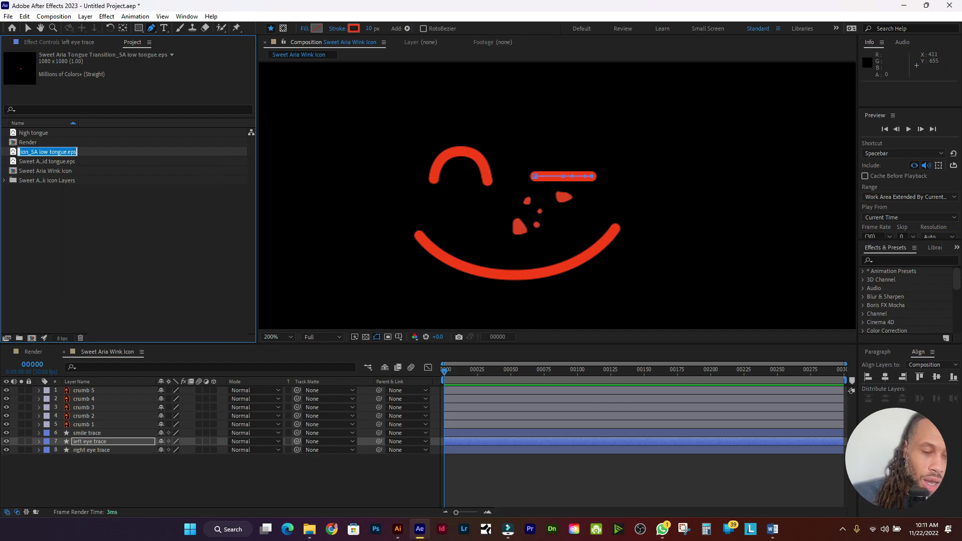
text(low tongue)
key(Return)
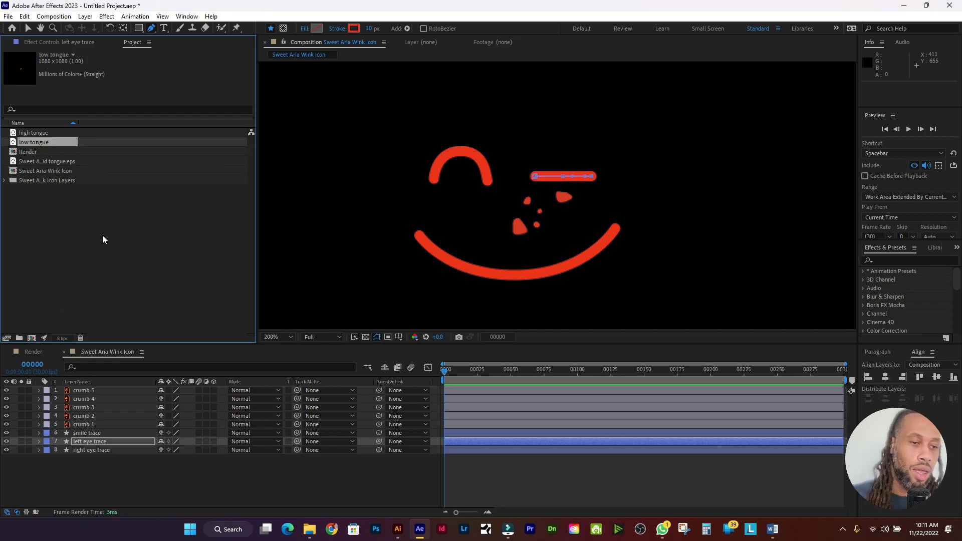
Step: Rename the mid tongue EPS file to 'mid tongue'
click(57, 162)
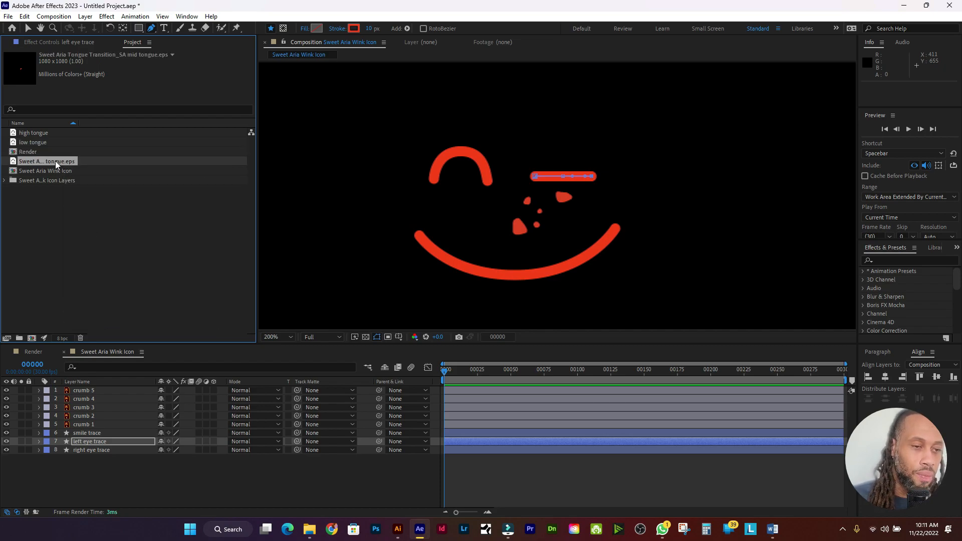
right_click(57, 162)
click(105, 323)
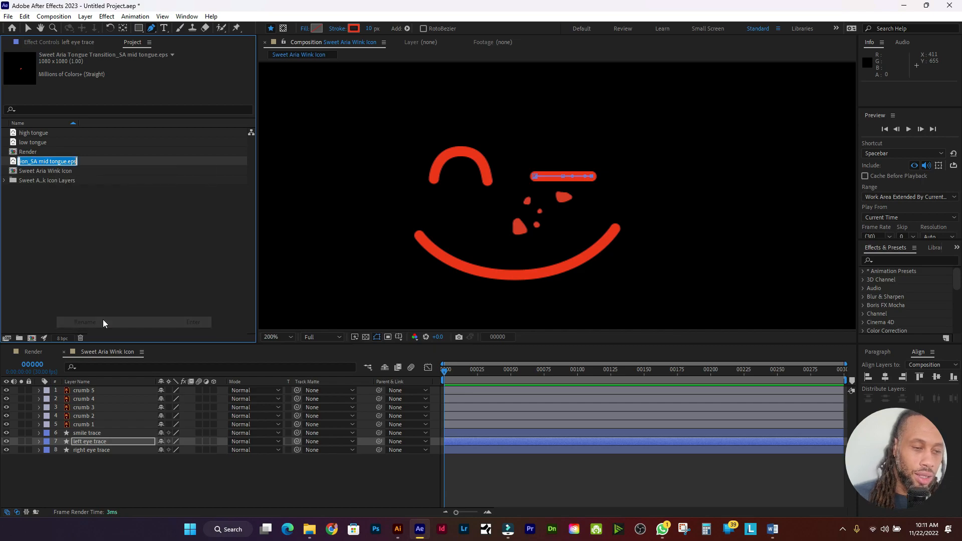
text(mid tongue)
key(Return)
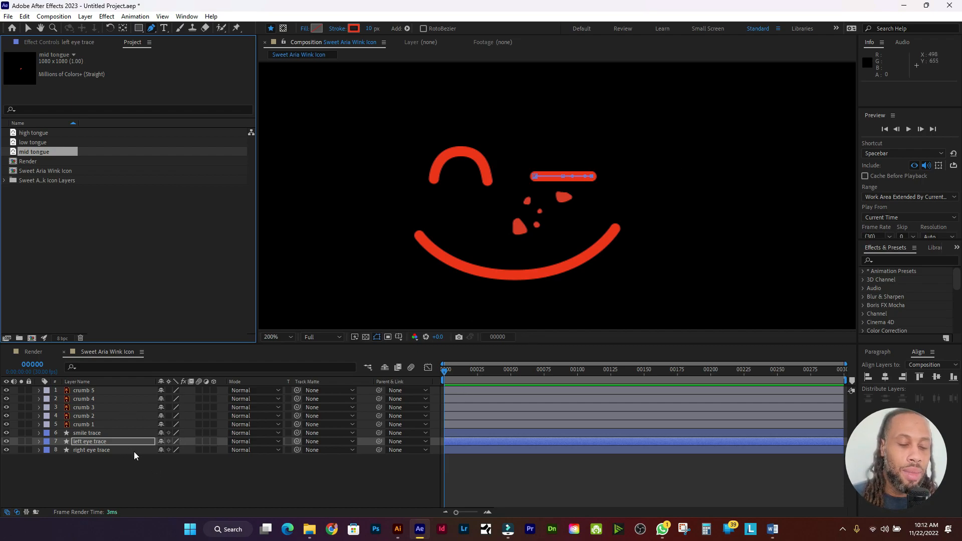
Step: Zoom the timeline to the first frames, hide the crumb layers, and show right eye trace's modified properties
click(95, 450)
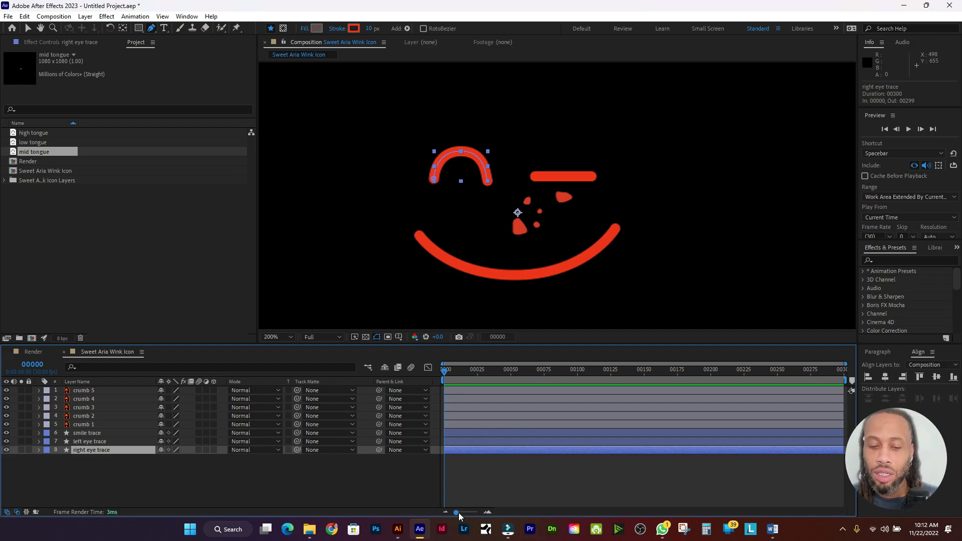
drag(459, 515, 473, 516)
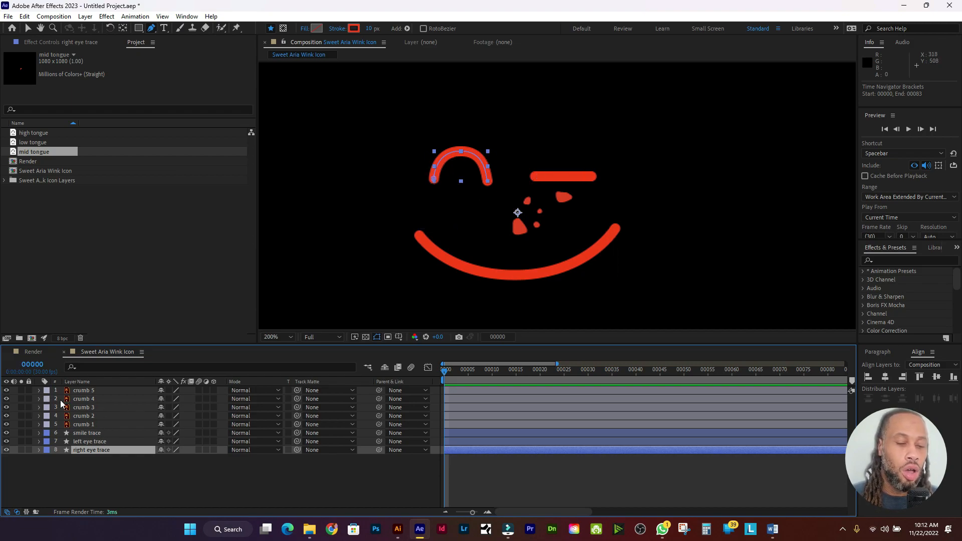
drag(7, 394, 7, 444)
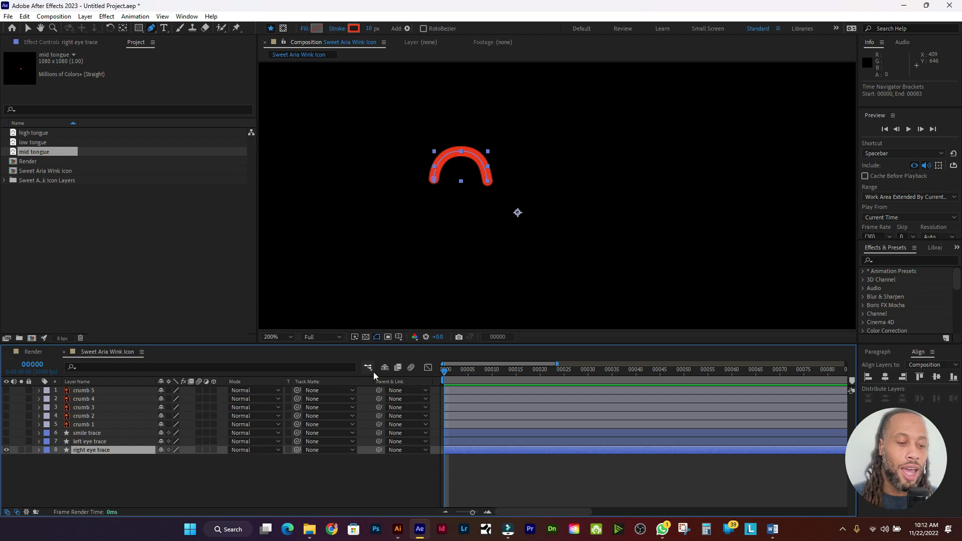
click(131, 442)
click(129, 451)
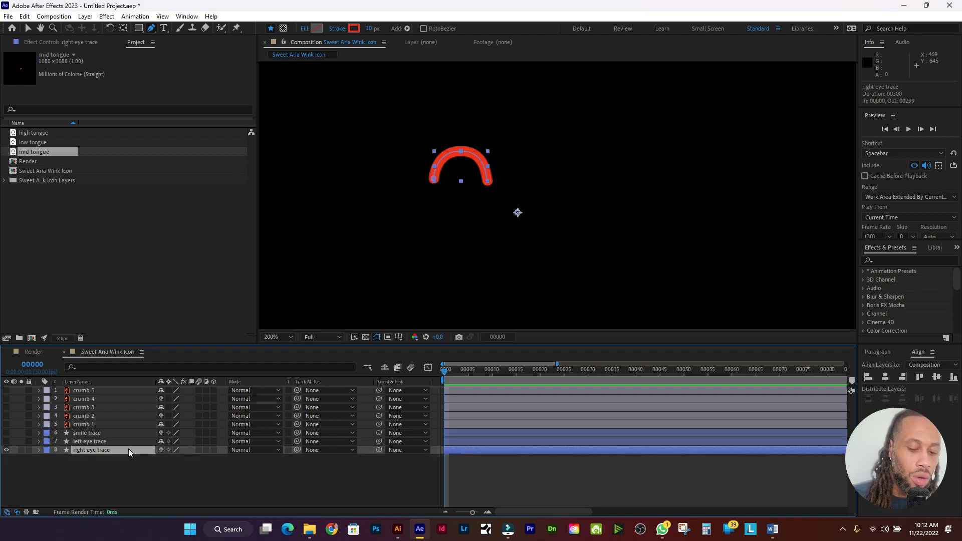
key(u)
key(u)
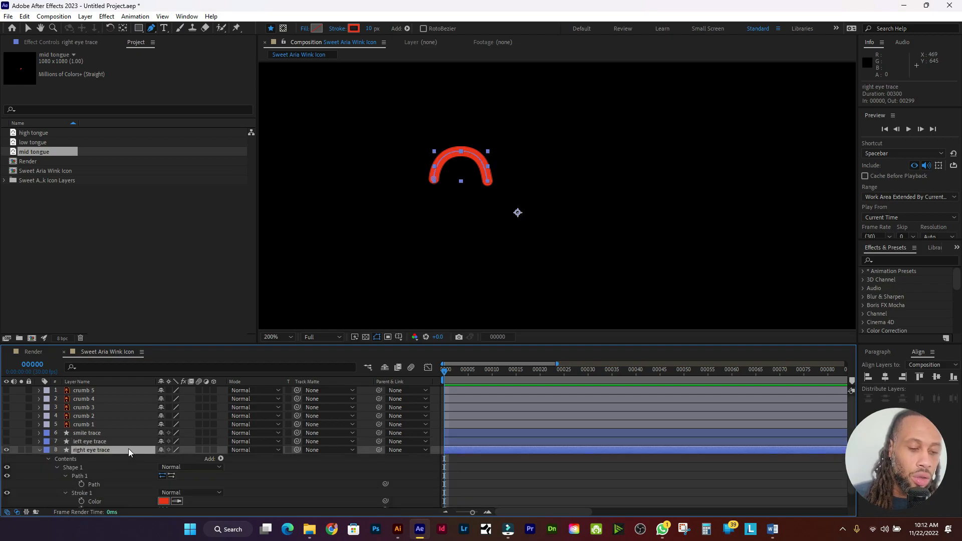
Step: Add Trim Paths to the right eye trace and lower End so the stroke disappears
click(220, 459)
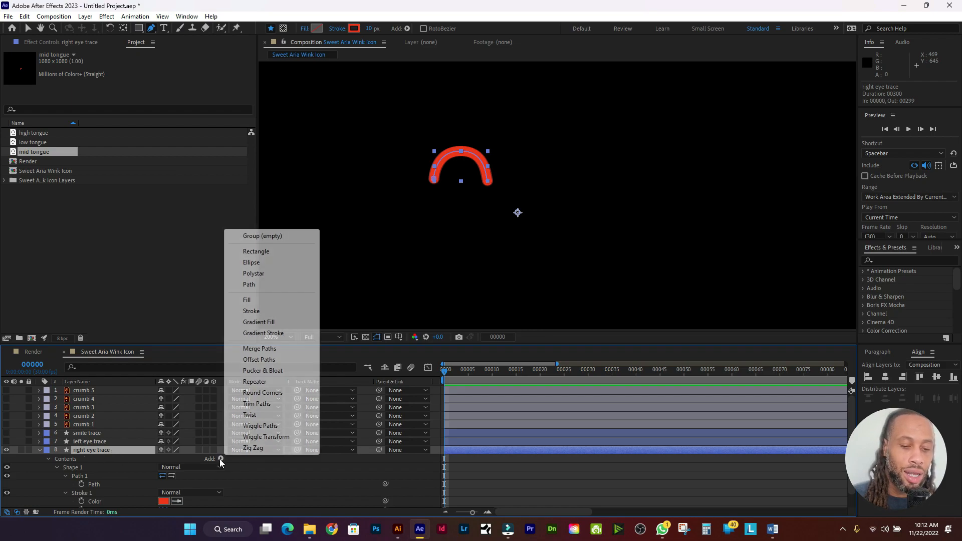
click(271, 403)
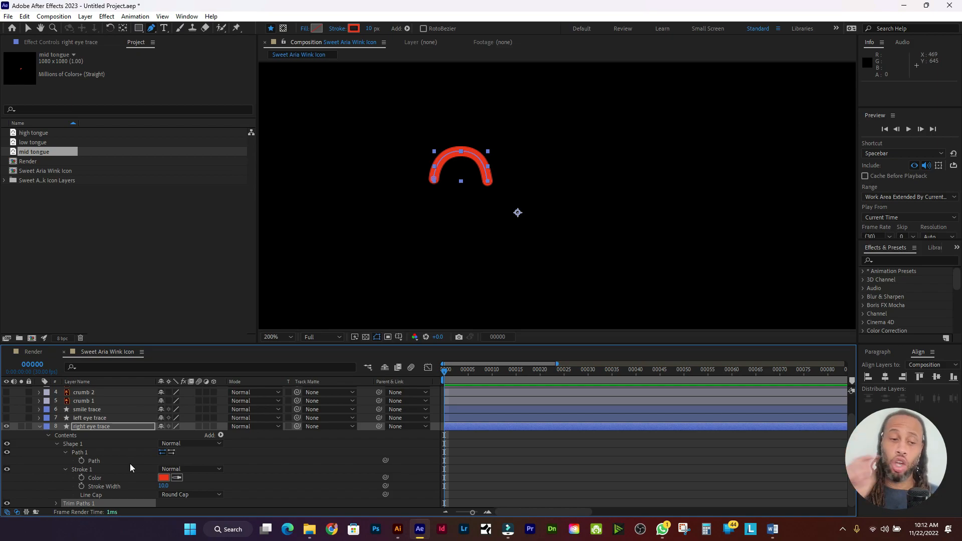
click(56, 504)
scroll(132, 450, down, 2)
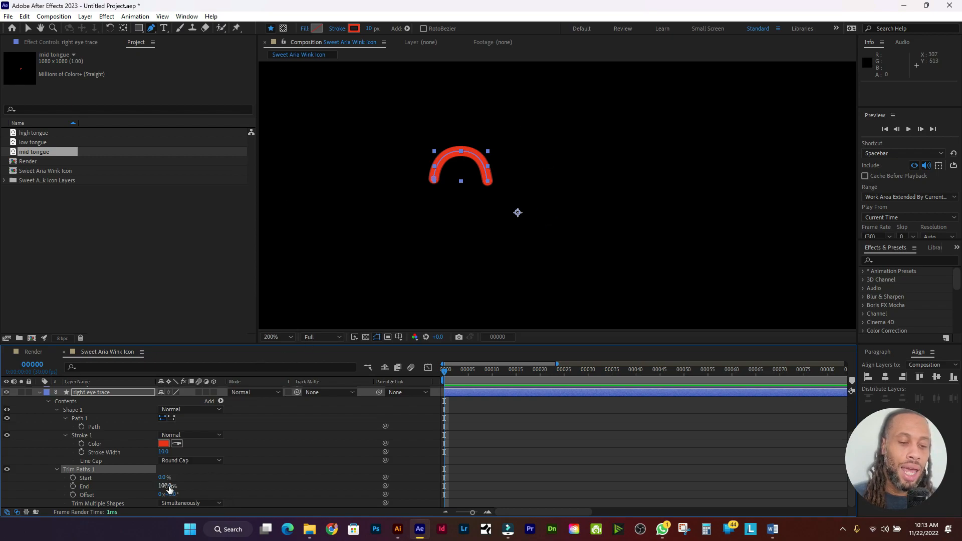
mouse_move(167, 486)
mouse_down()
mouse_move(135, 490)
mouse_move(170, 487)
mouse_move(181, 498)
mouse_move(130, 497)
mouse_move(173, 495)
mouse_move(135, 496)
mouse_move(140, 483)
mouse_up()
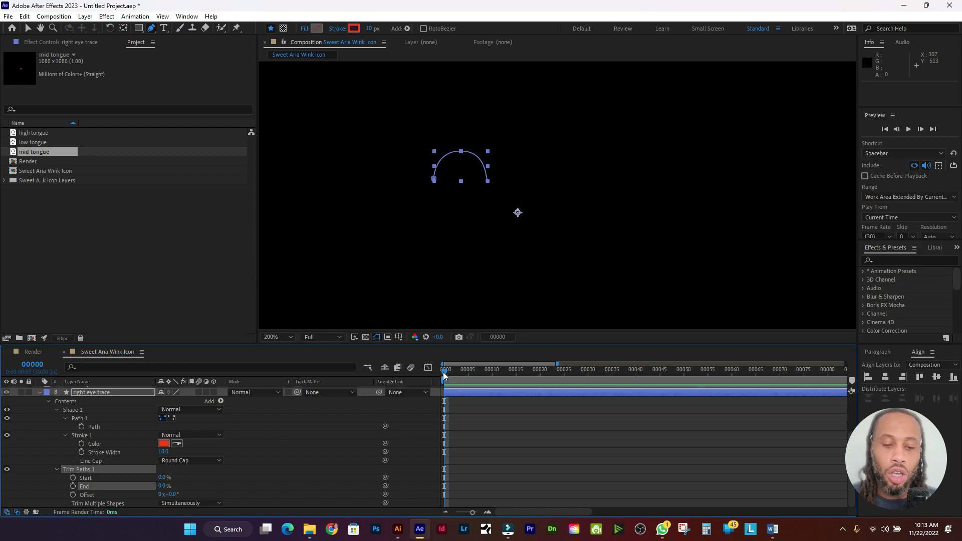
Step: Keyframe Trim Paths End from 0% at 00000 to 100% at 00005, then preview the draw-on
drag(444, 372, 468, 379)
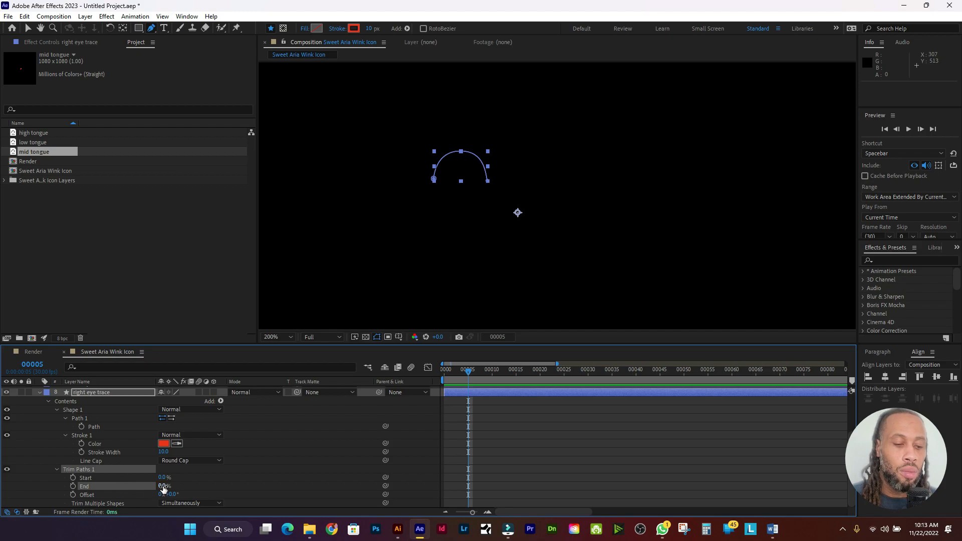
drag(469, 371, 434, 383)
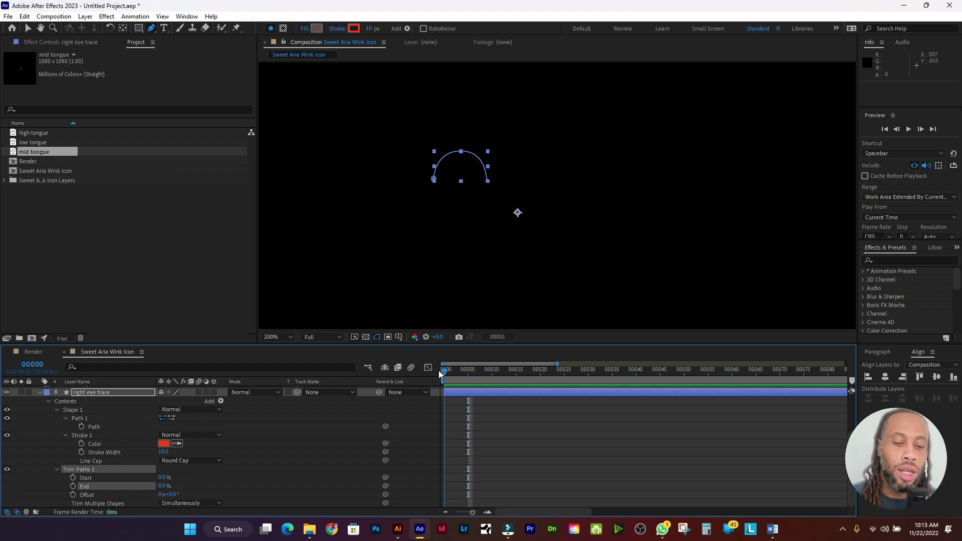
click(73, 487)
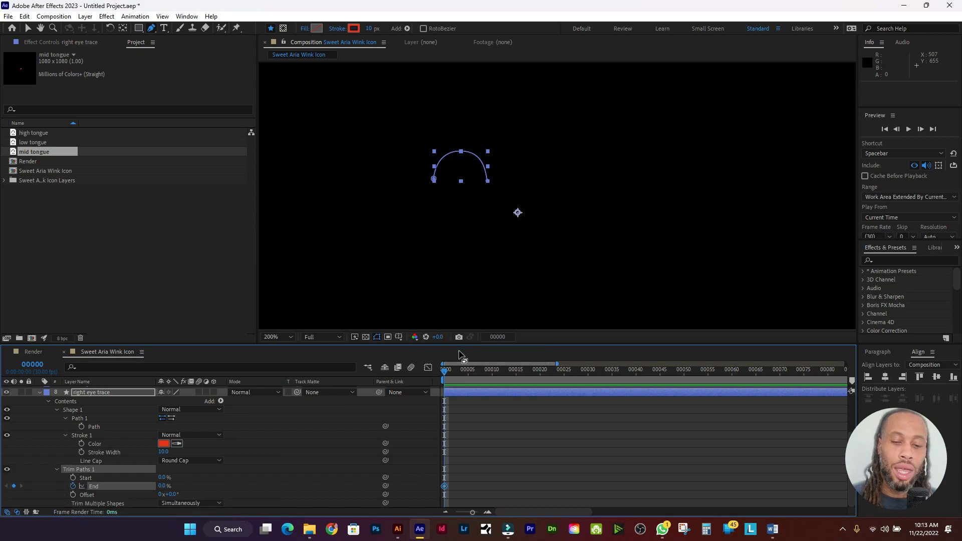
drag(446, 371, 468, 376)
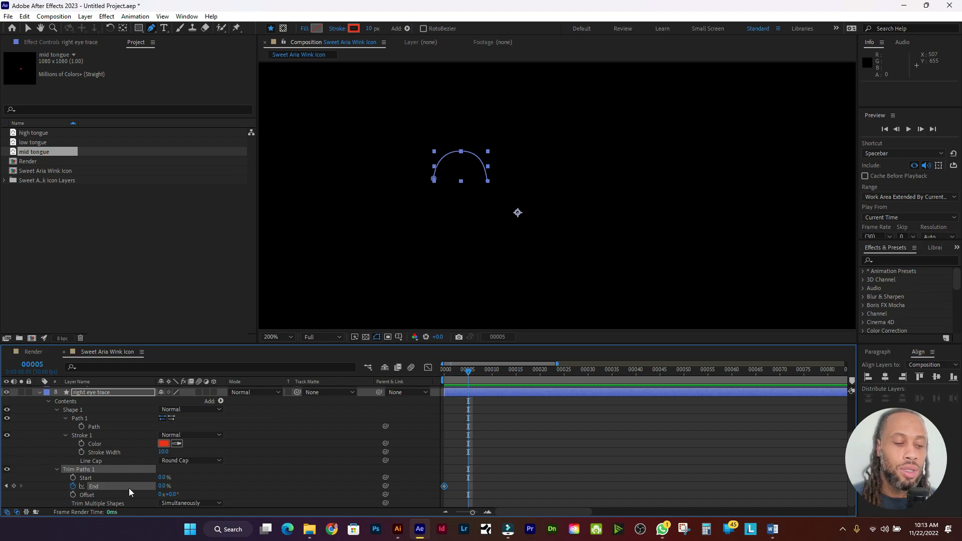
drag(163, 486, 334, 501)
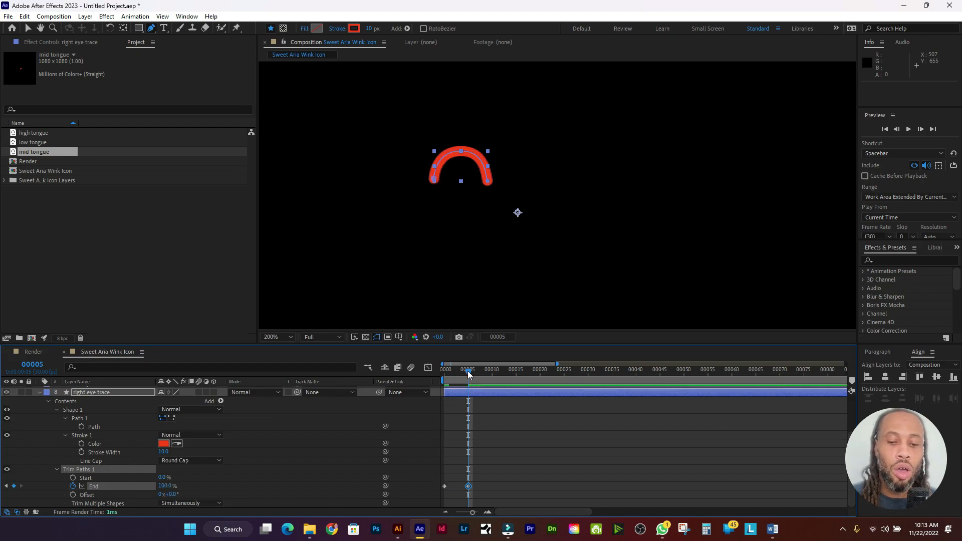
drag(468, 374, 427, 373)
key(space)
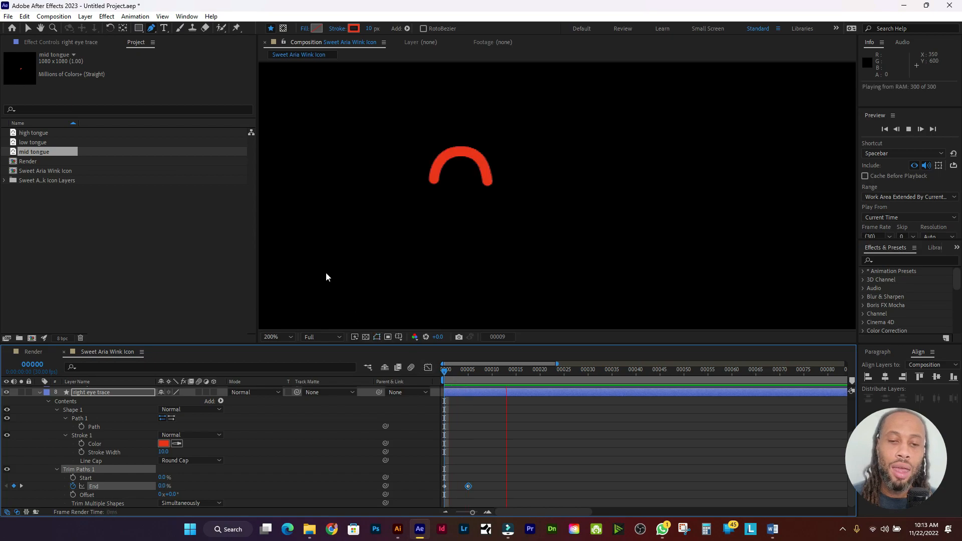
key(space)
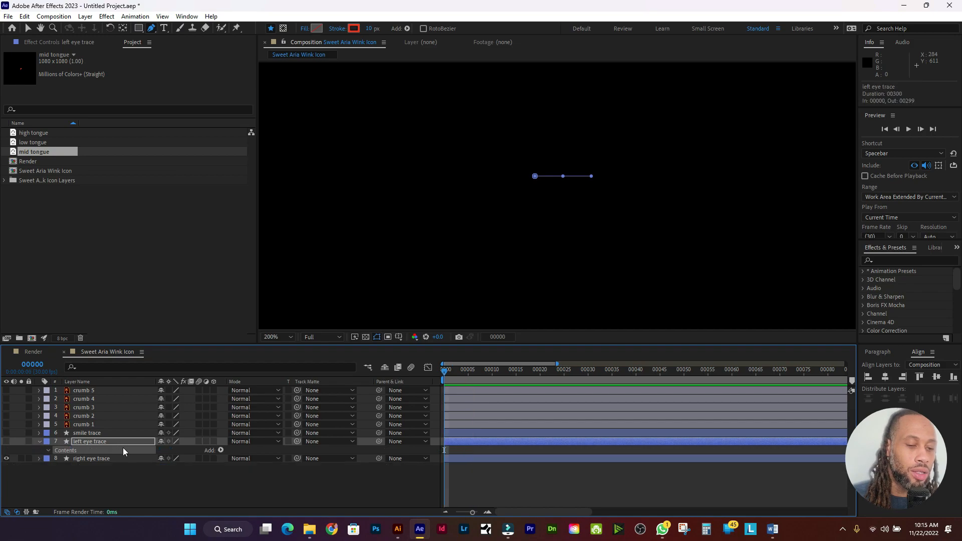
Step: Add Trim Paths 1 to left eye trace, move to frame 00005, and expand its Start, End, Offset settings
click(220, 450)
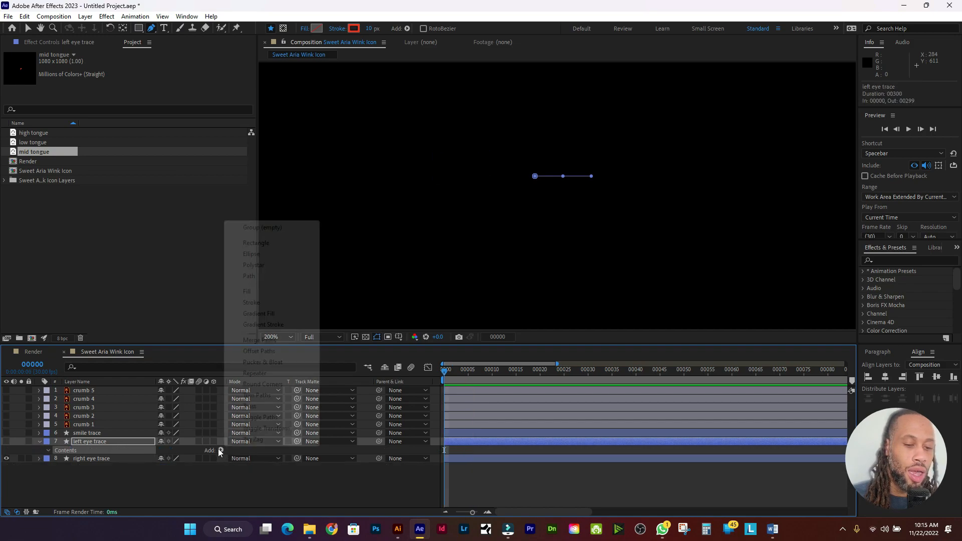
click(266, 395)
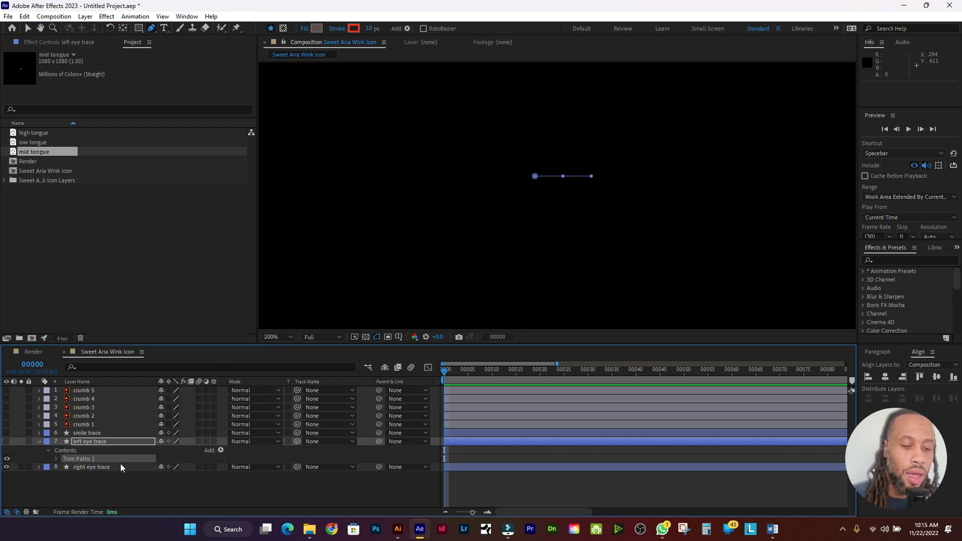
click(468, 374)
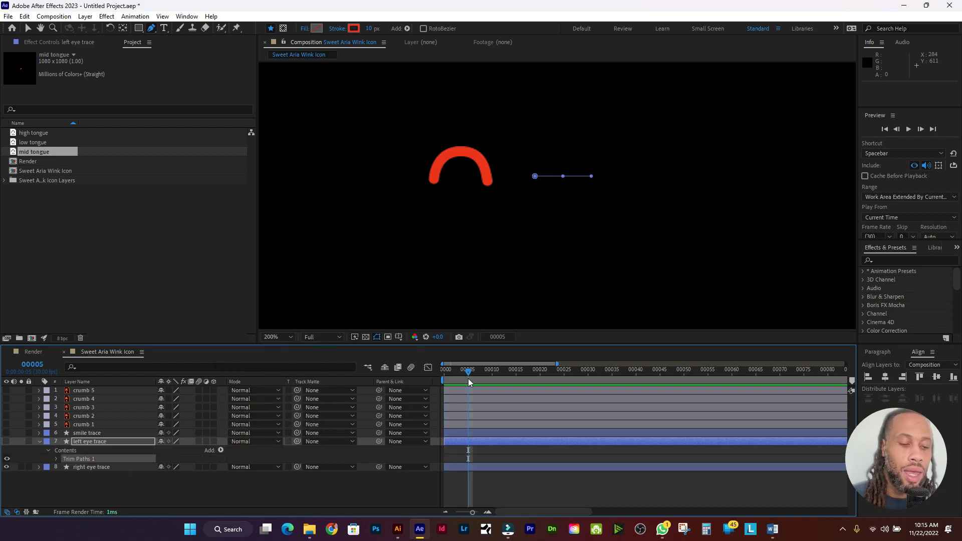
click(56, 459)
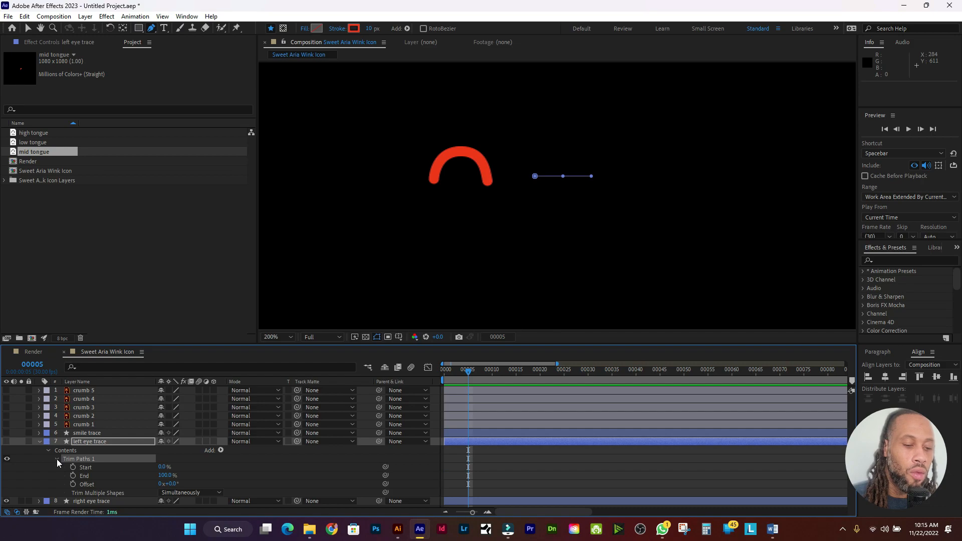
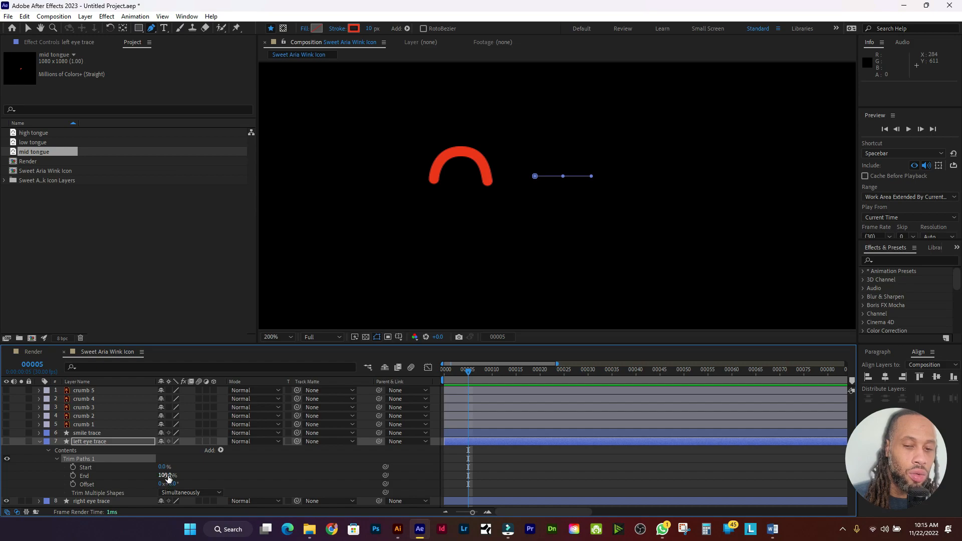
Step: Show the left eye trace and set its Trim Paths End to 0% at frame 5
click(7, 442)
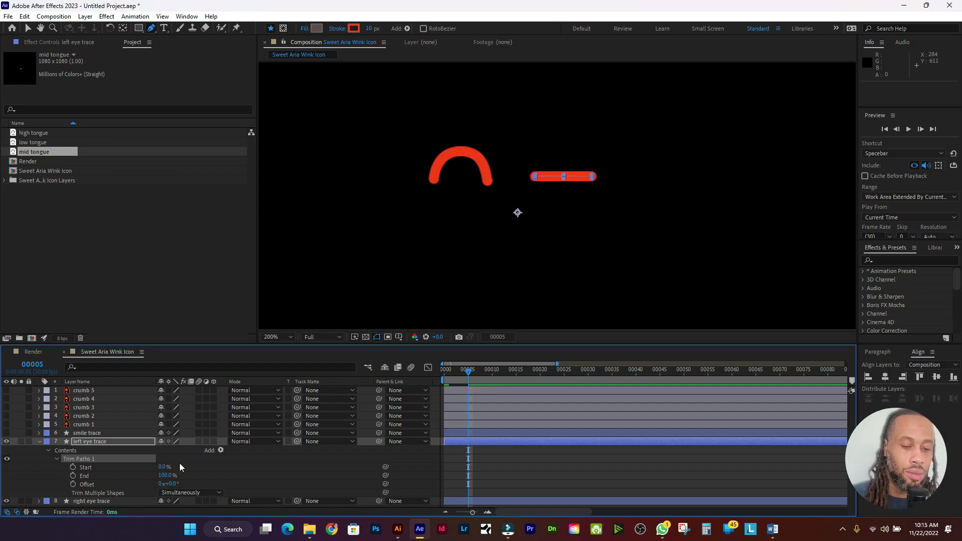
click(164, 475)
text(0)
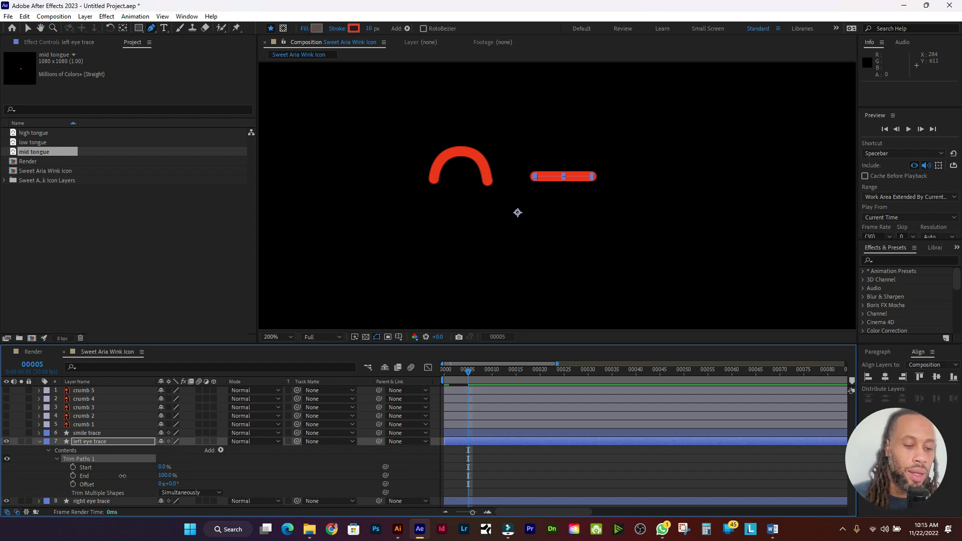
key(Return)
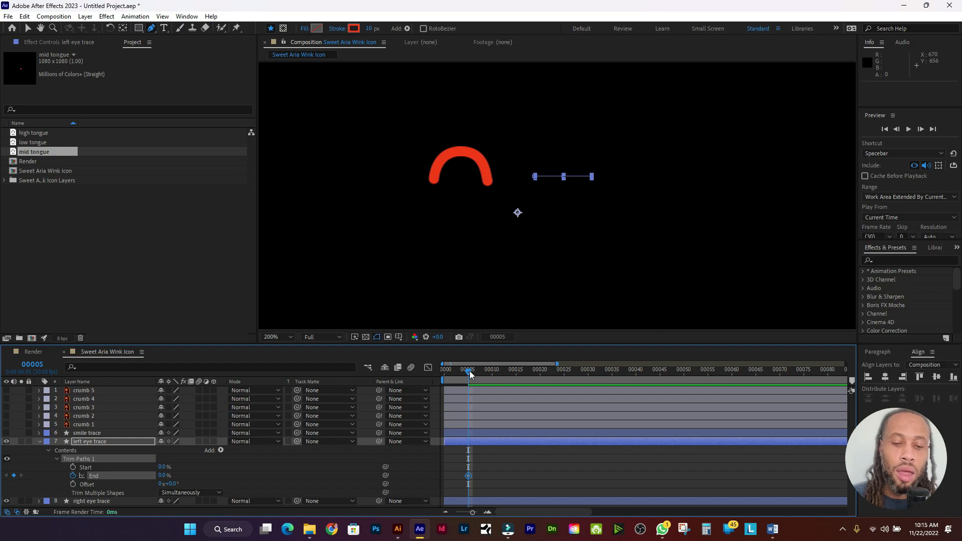
Step: Key End to 100% at frame 10, then scrub and preview the left eye draw-on
drag(470, 370, 492, 372)
click(164, 475)
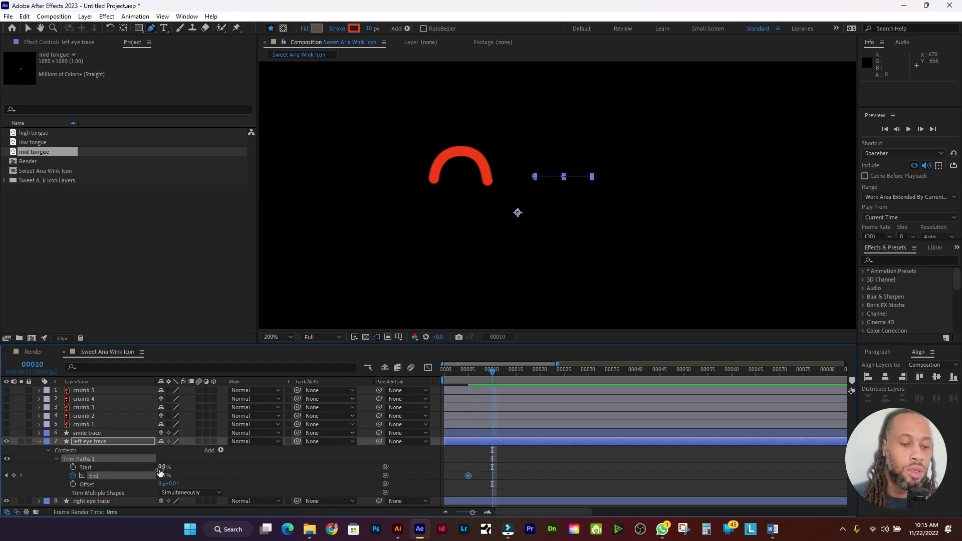
text(100)
key(Return)
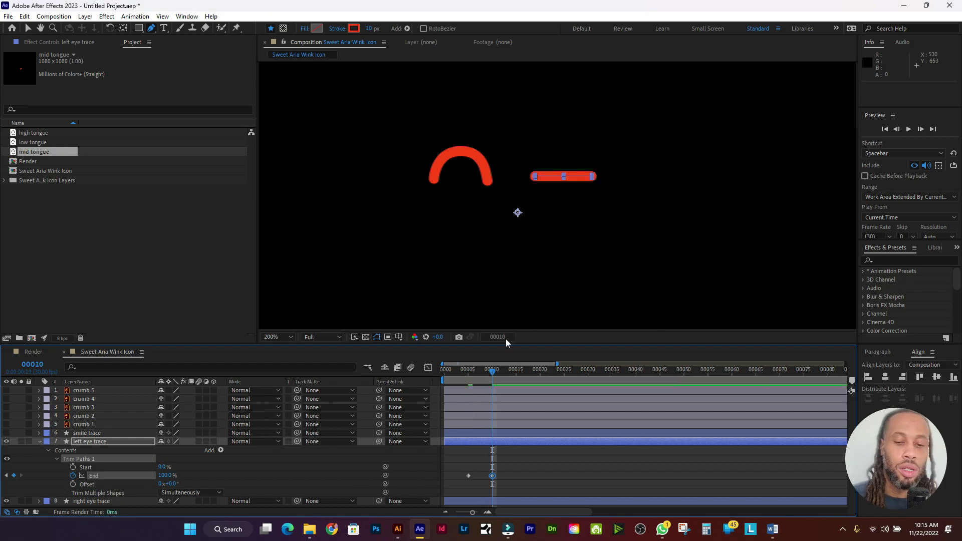
mouse_move(496, 371)
mouse_down()
mouse_move(416, 370)
mouse_move(523, 377)
mouse_move(402, 372)
mouse_up()
key(space)
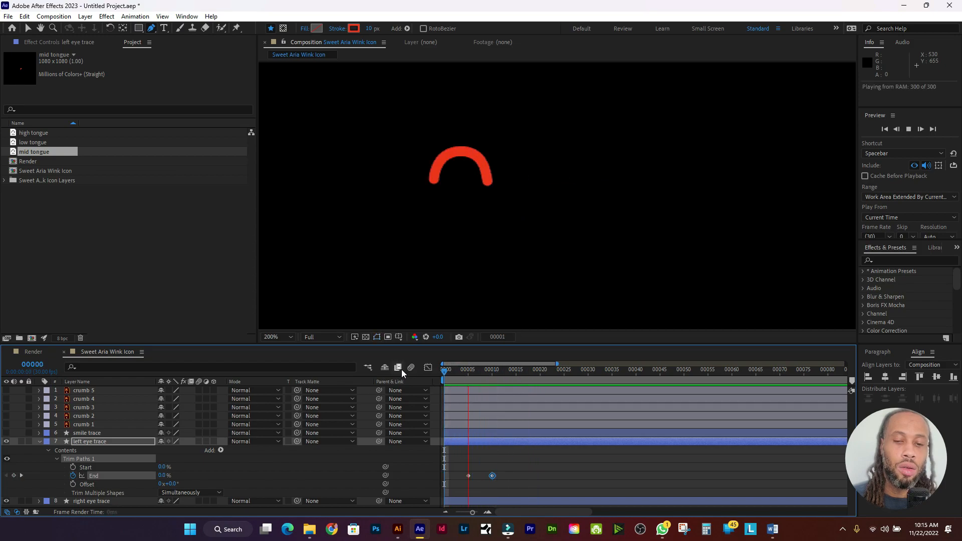
key(space)
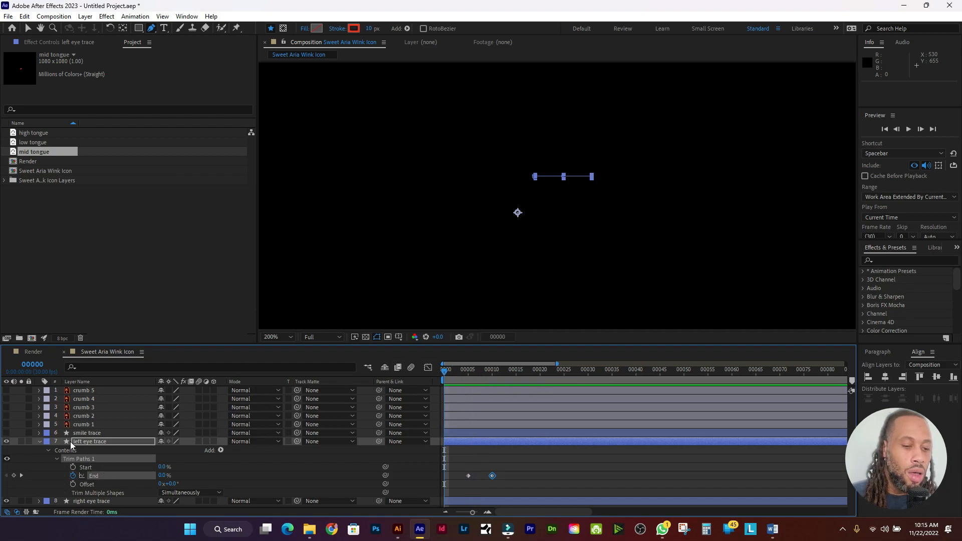
Step: Toggle the smile trace layer off and on, then scrub to frame 13 to check the smile and wink
click(112, 451)
click(111, 459)
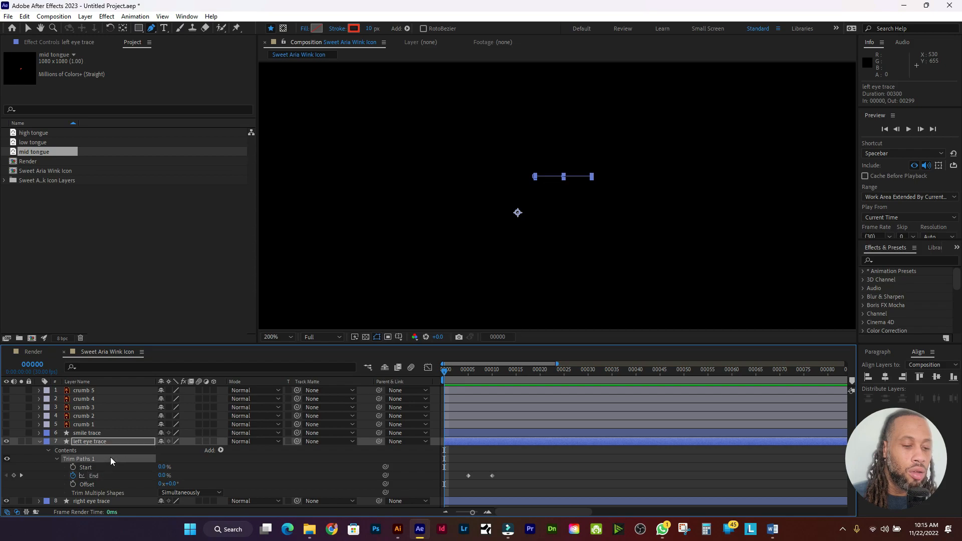
click(113, 434)
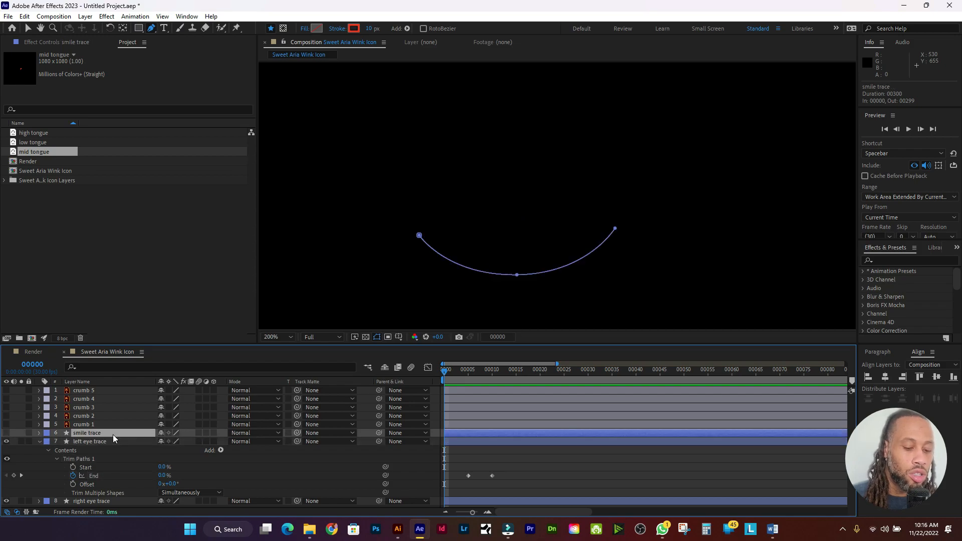
click(4, 433)
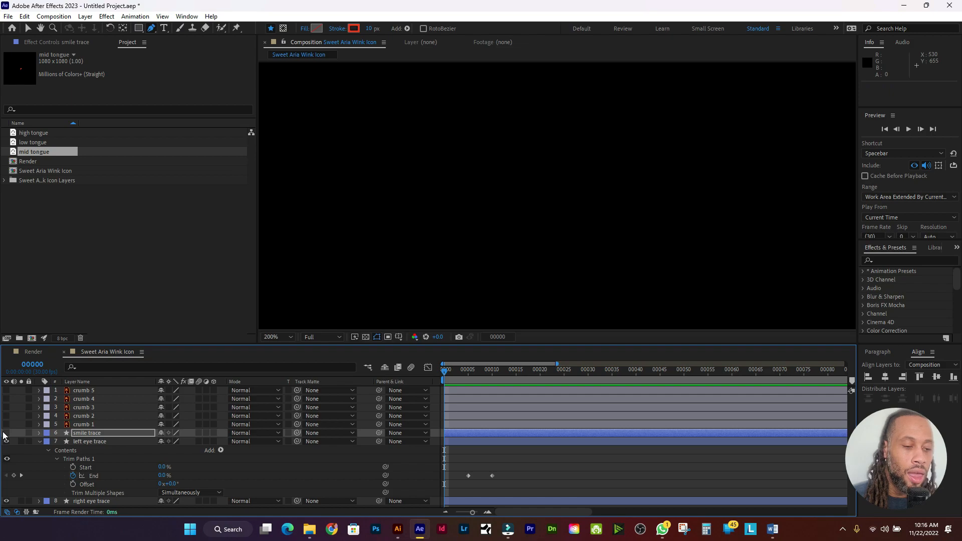
key(ctrl+shift+a)
click(6, 433)
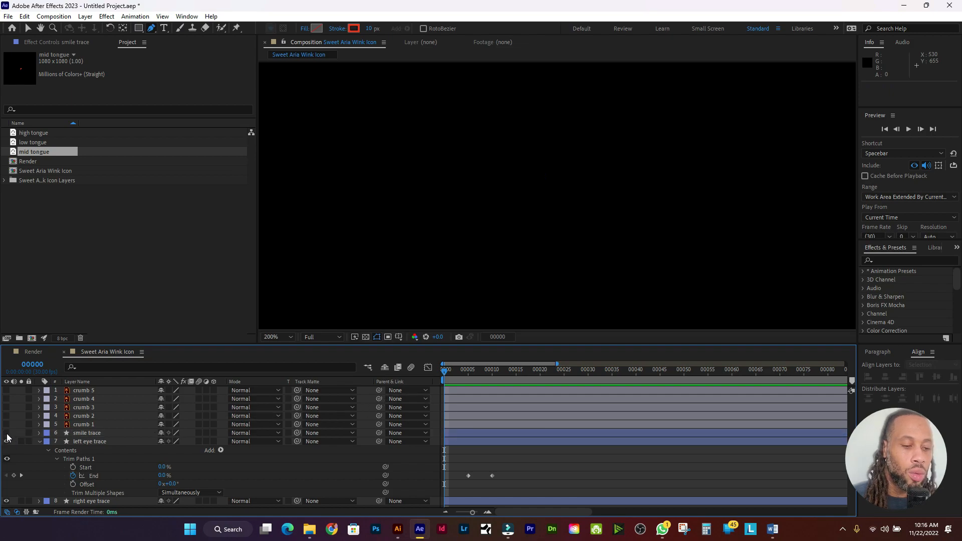
drag(459, 380, 332, 373)
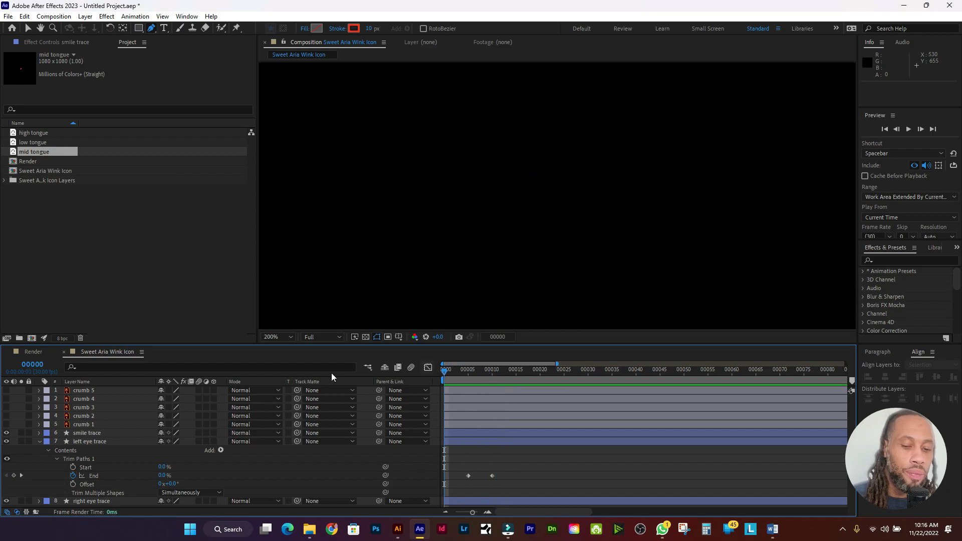
Step: Show only the End properties of the smile, left eye and right eye traces, and select all their keyframes
click(38, 441)
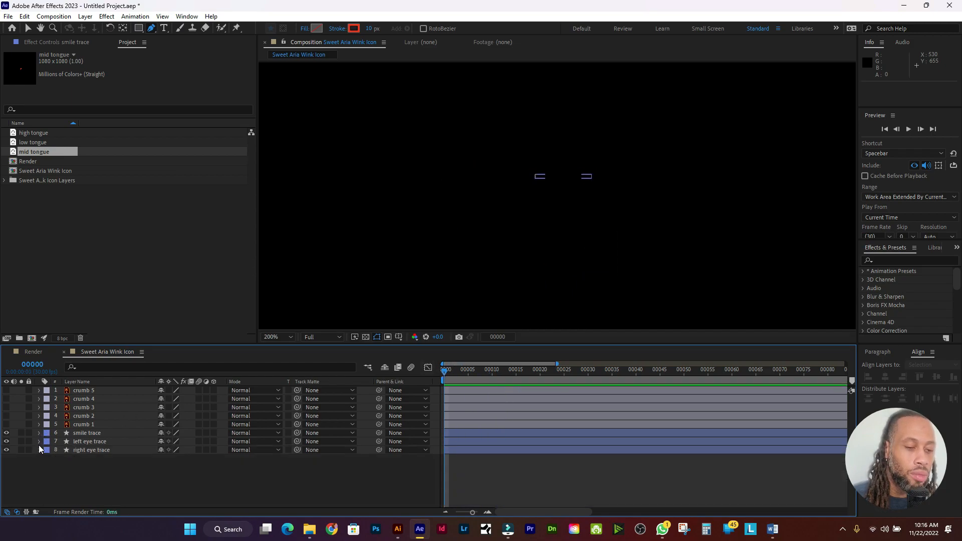
click(115, 450)
shift+click(116, 434)
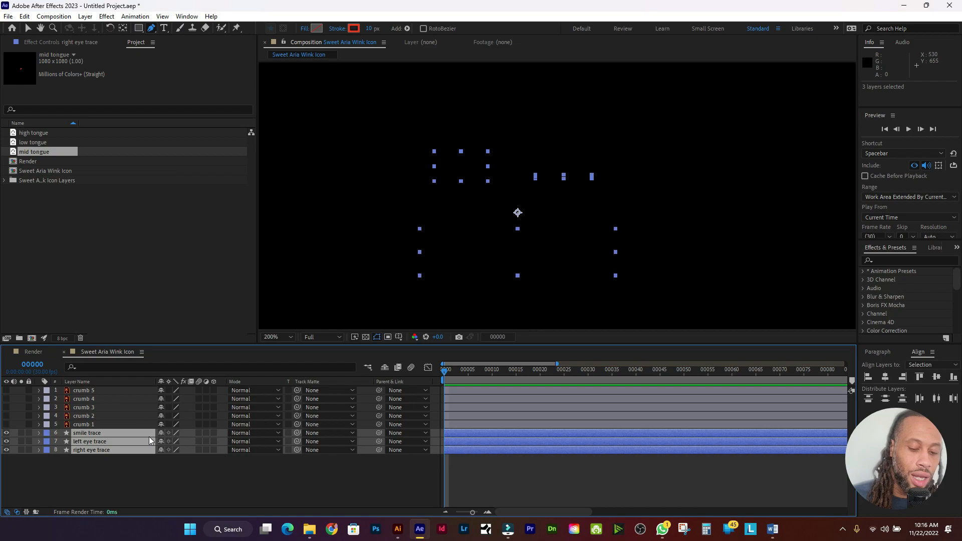
key(u)
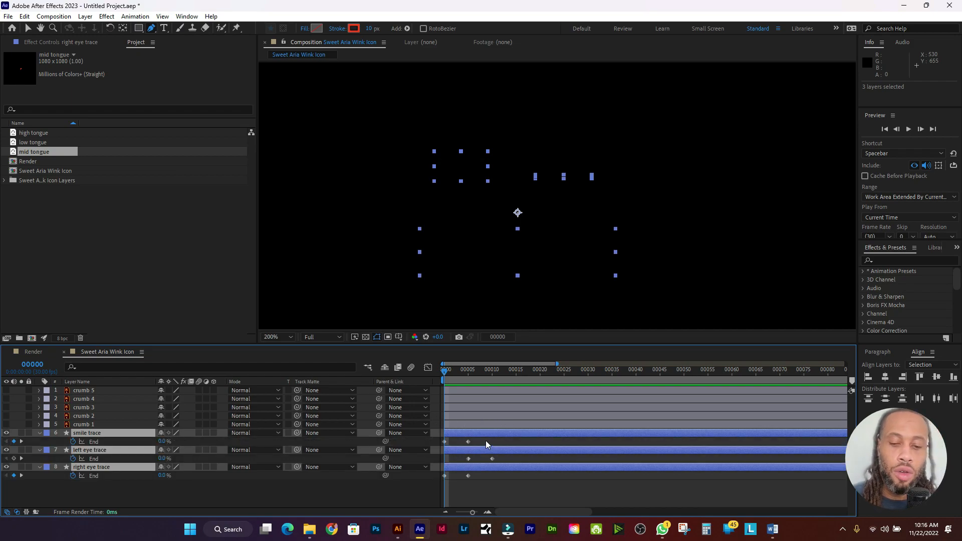
mouse_move(486, 441)
mouse_down()
mouse_move(438, 444)
mouse_move(518, 446)
mouse_up()
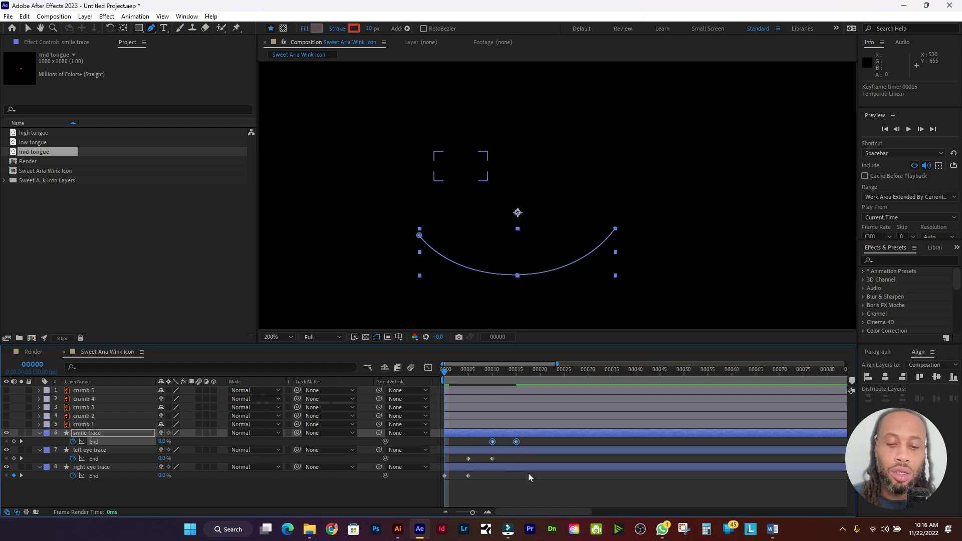
mouse_move(532, 474)
mouse_down()
mouse_move(462, 442)
mouse_move(438, 446)
mouse_up()
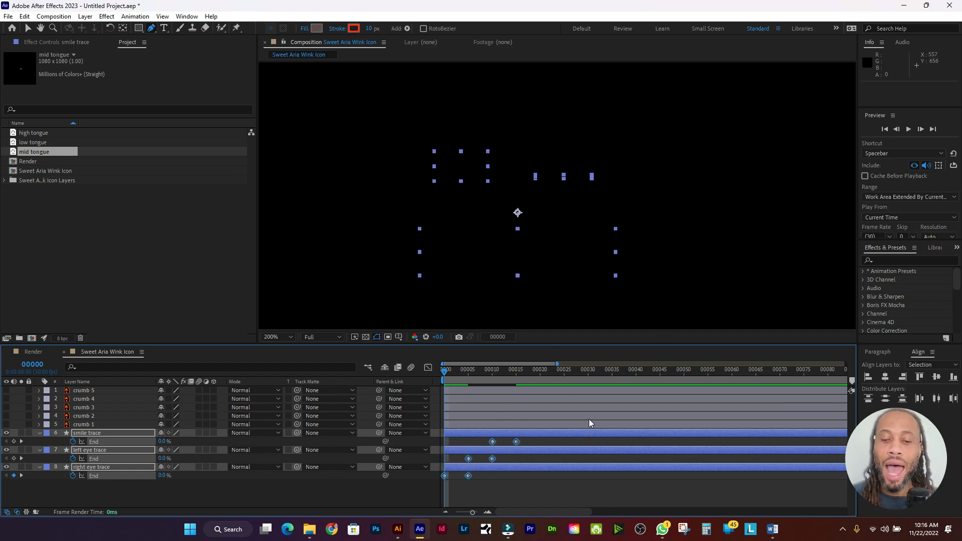
click(142, 18)
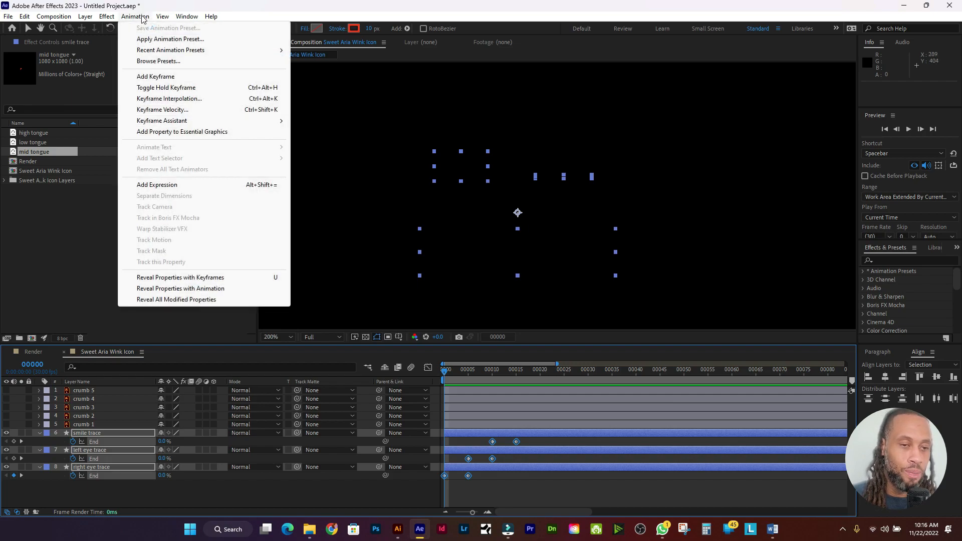
Step: Easy Ease the three traces' End keyframes, then show only the smile trace's speed graph
mouse_move(273, 121)
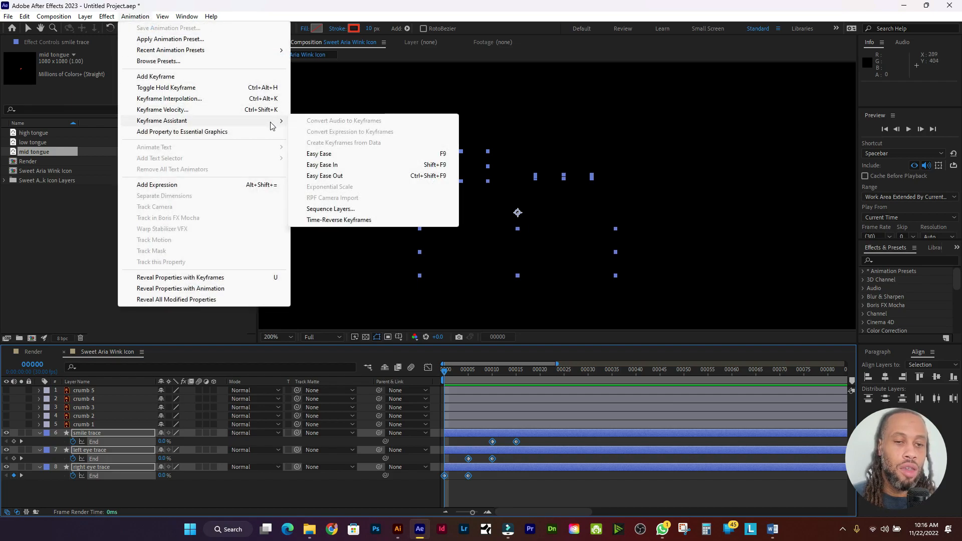
click(365, 155)
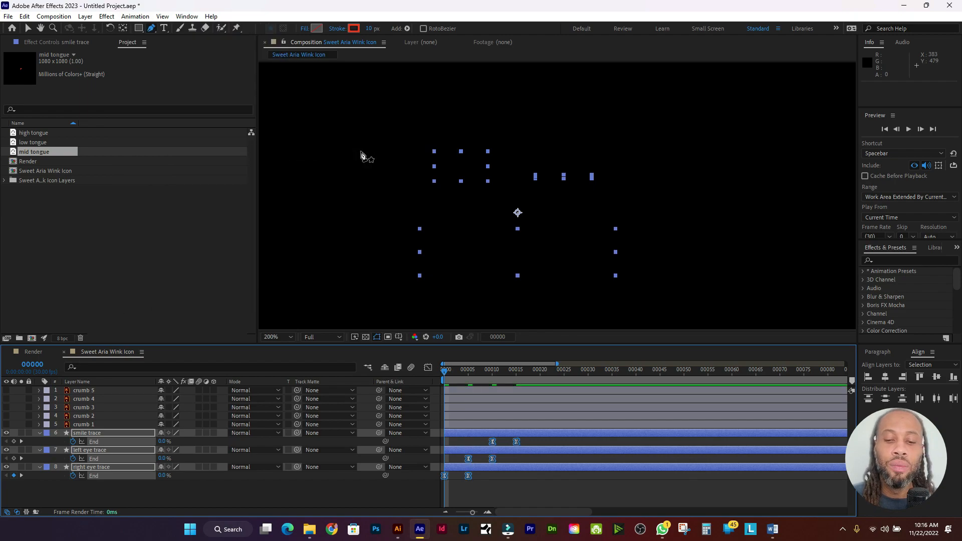
click(428, 369)
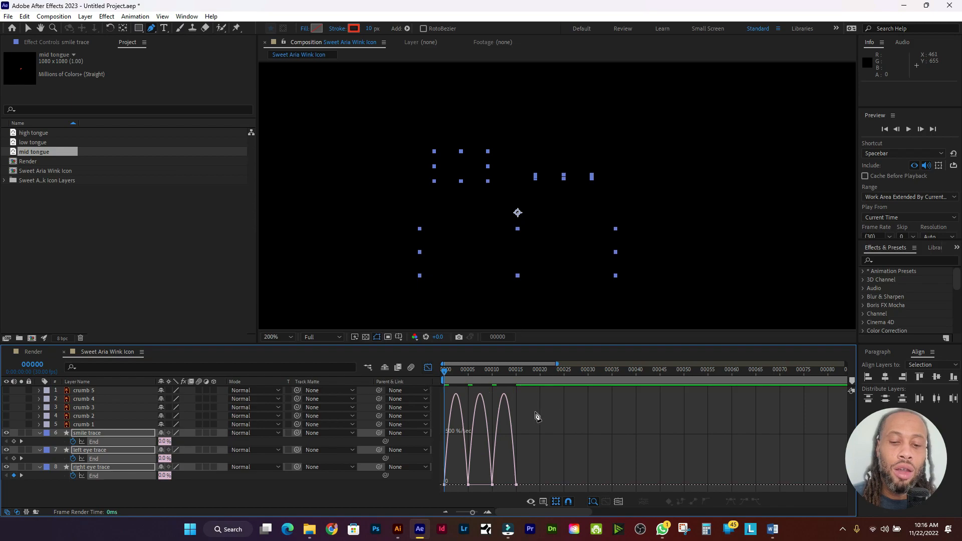
right_click(541, 414)
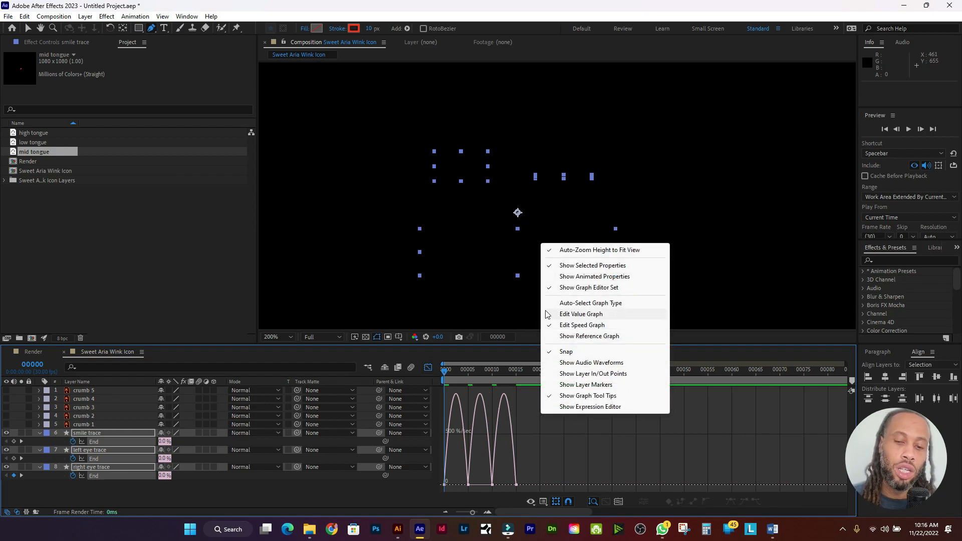
click(535, 477)
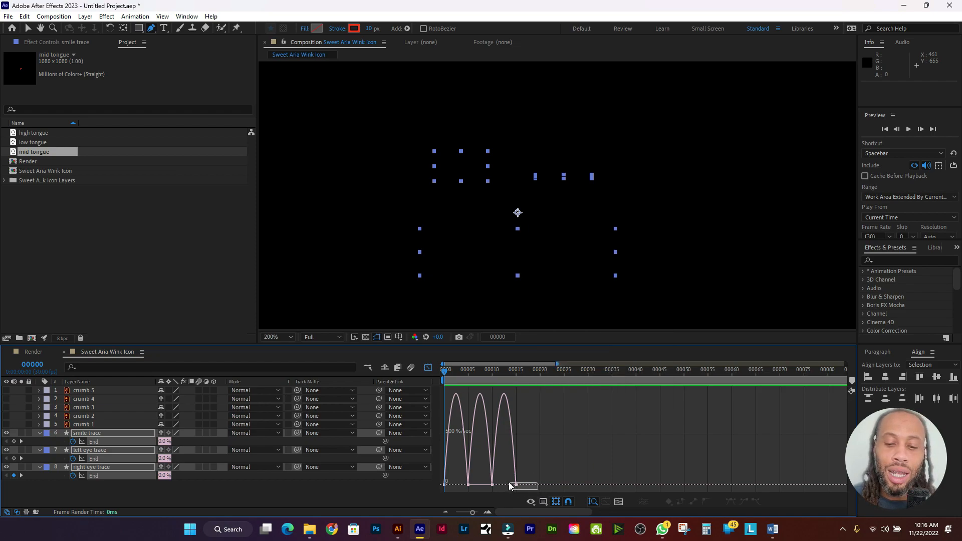
drag(509, 481, 509, 481)
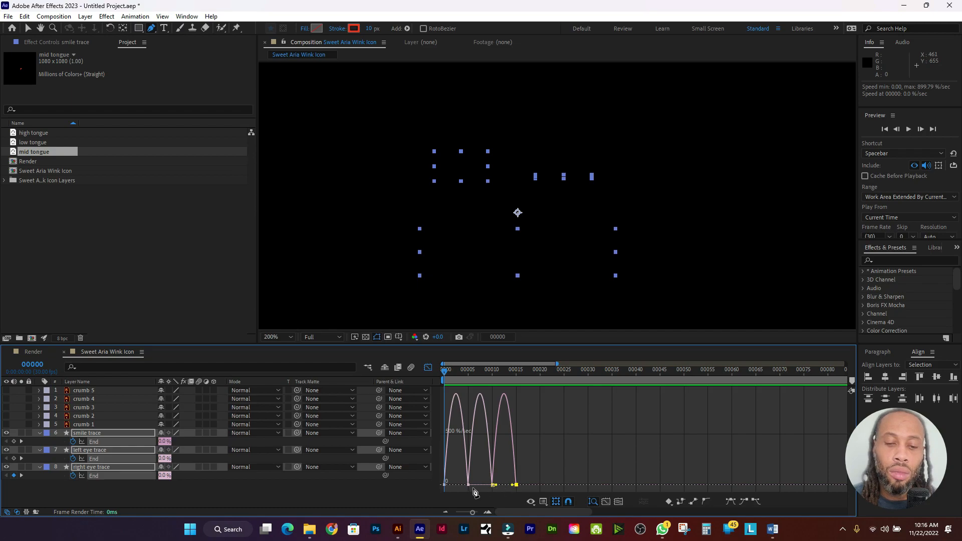
click(132, 435)
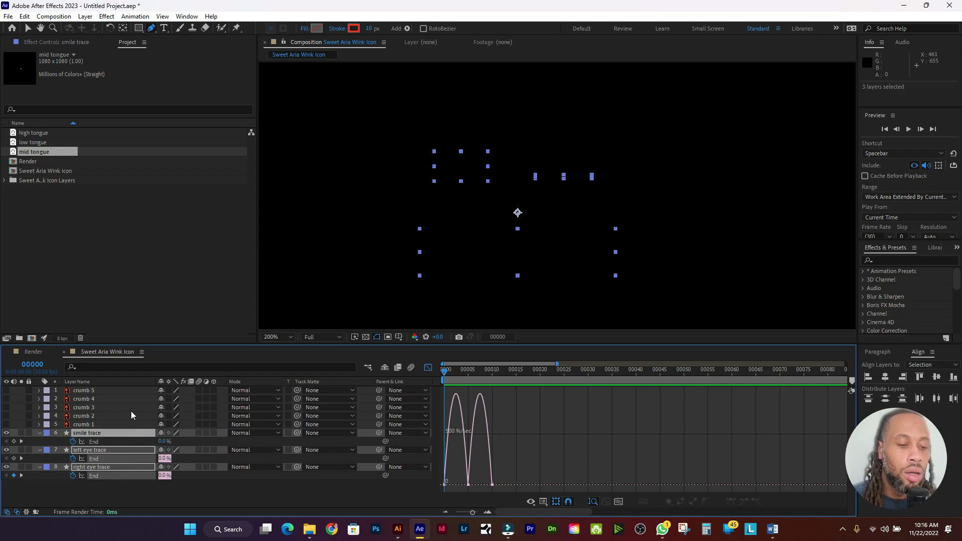
click(128, 433)
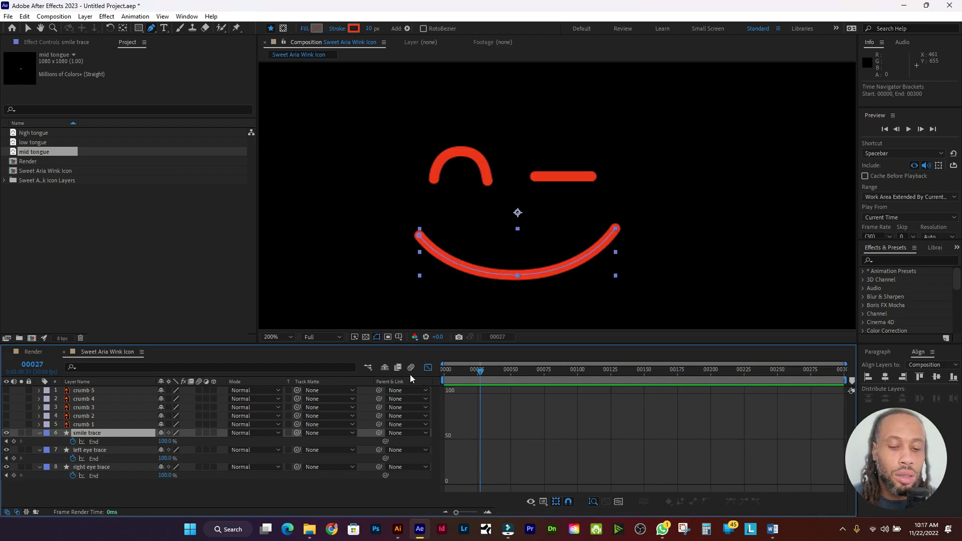
Step: Select the smile trace's End keyframes and adjust the end keyframe's easing on the speed curve
click(428, 367)
click(457, 443)
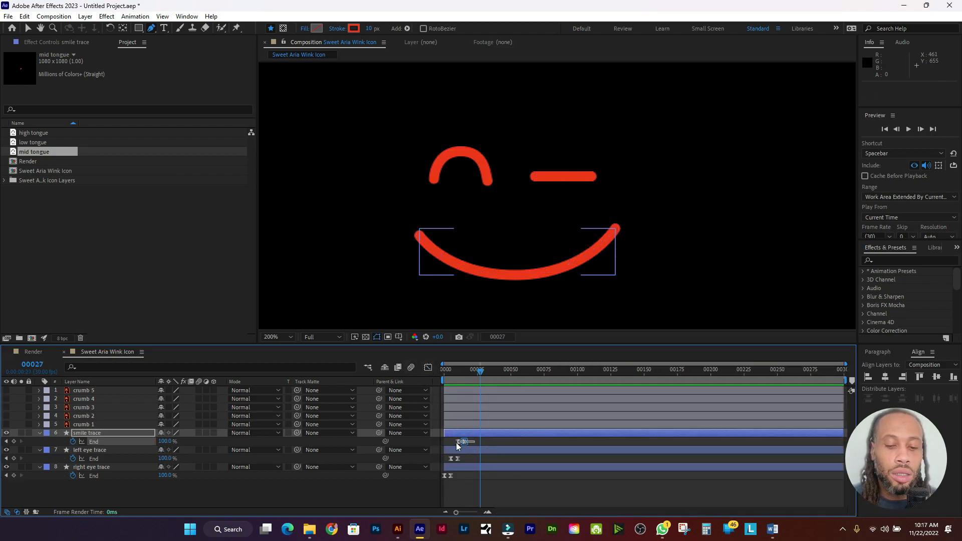
drag(457, 443, 451, 444)
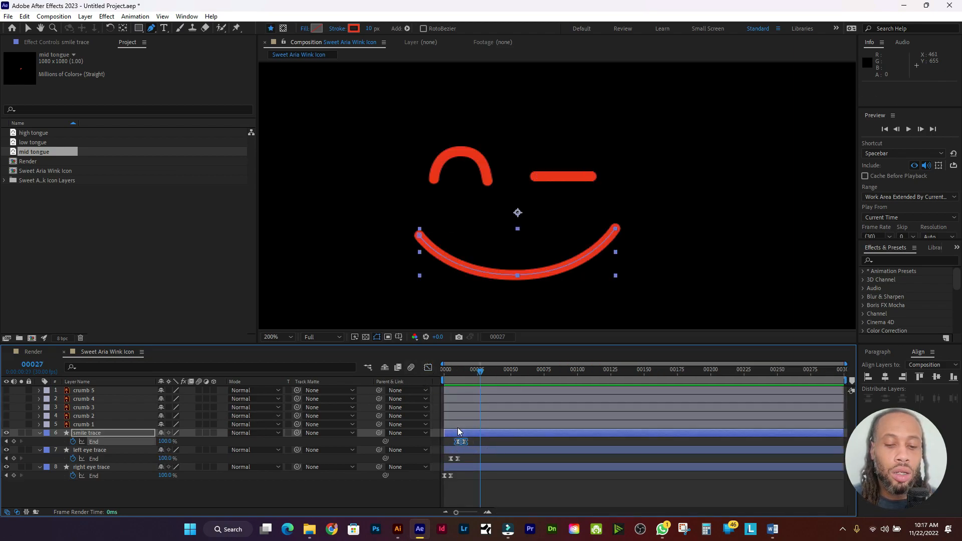
click(428, 368)
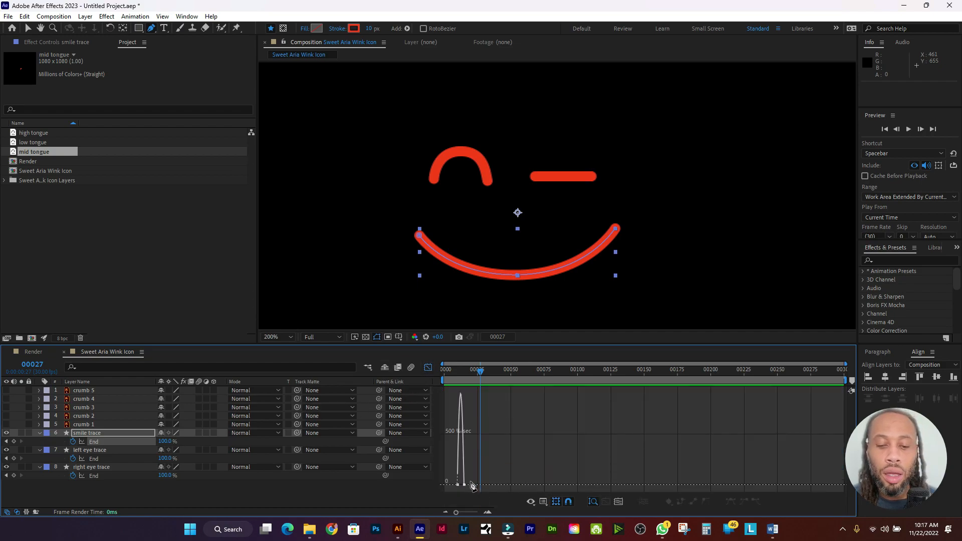
drag(456, 513, 478, 520)
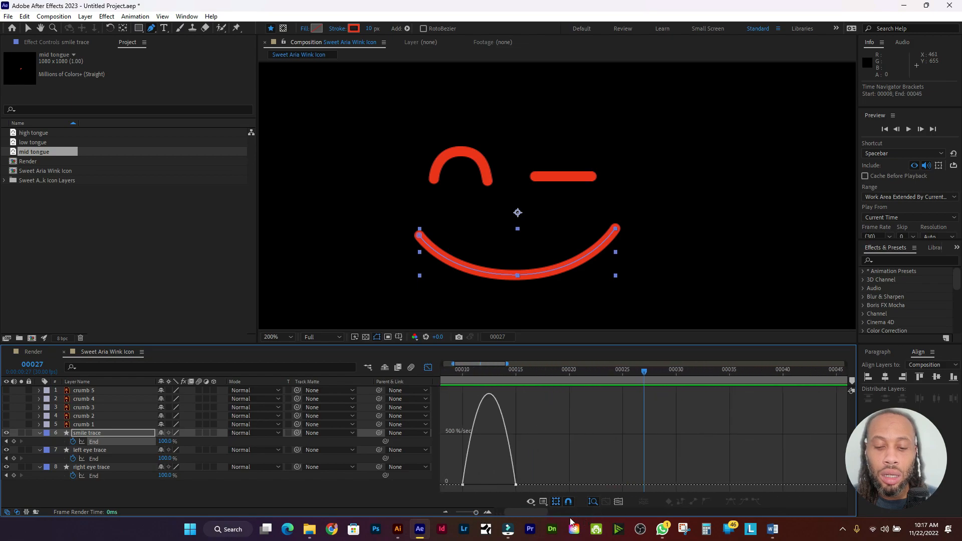
drag(537, 512, 513, 510)
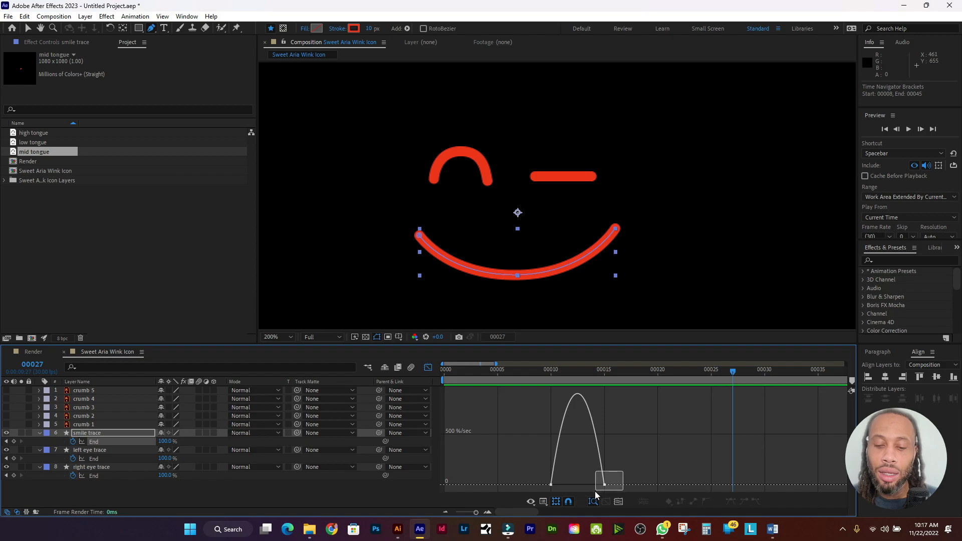
drag(596, 495, 571, 488)
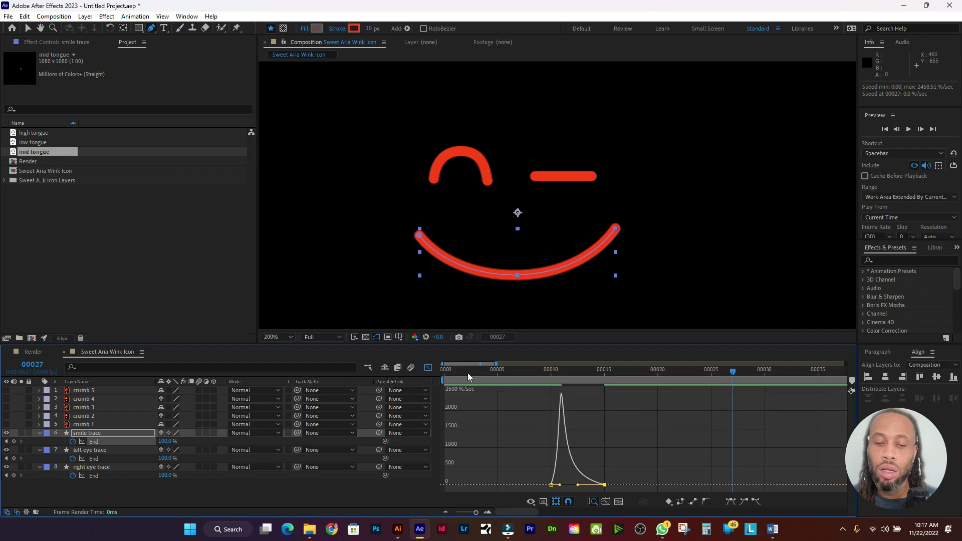
Step: Preview the face animation and scrub through the draw-on to check its timing
drag(733, 372, 510, 372)
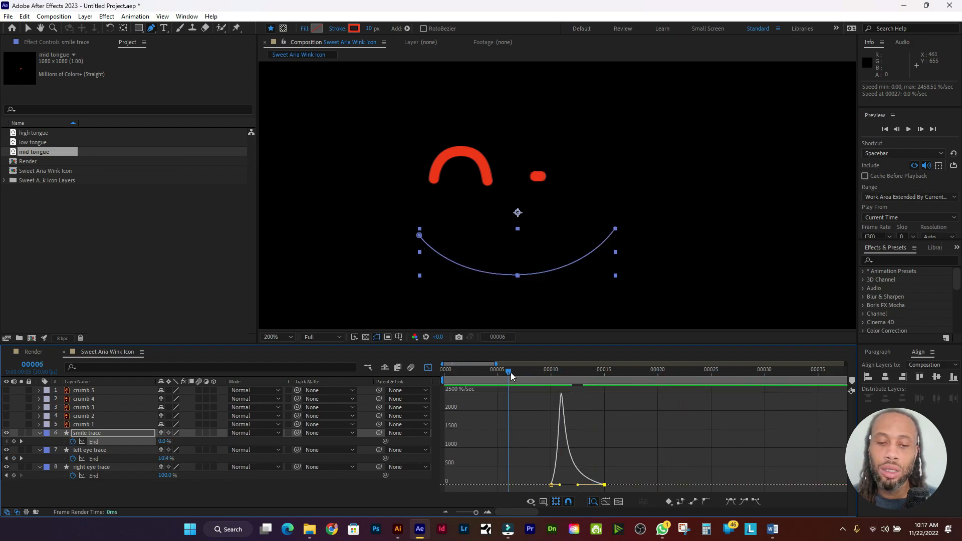
key(space)
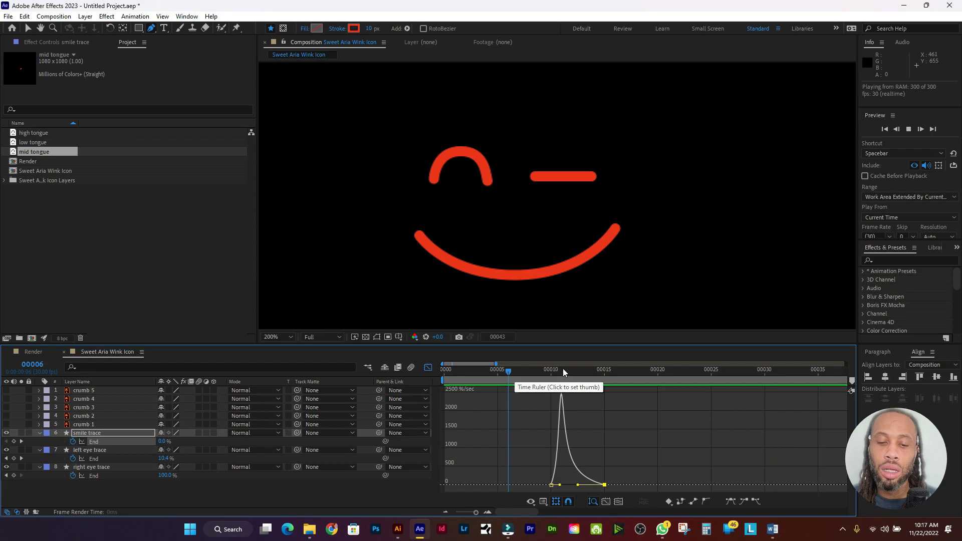
click(563, 370)
click(525, 372)
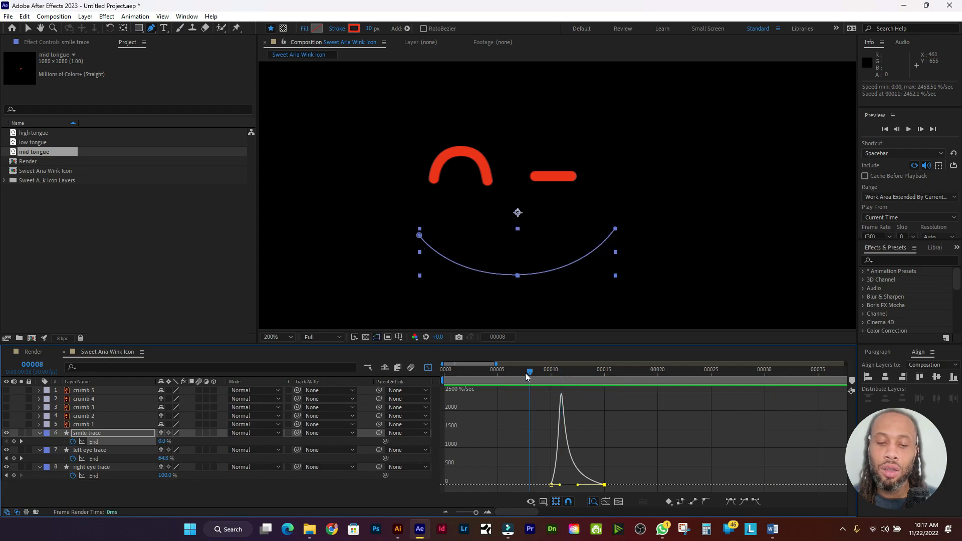
mouse_move(525, 373)
mouse_down()
mouse_move(639, 381)
mouse_move(375, 375)
mouse_up()
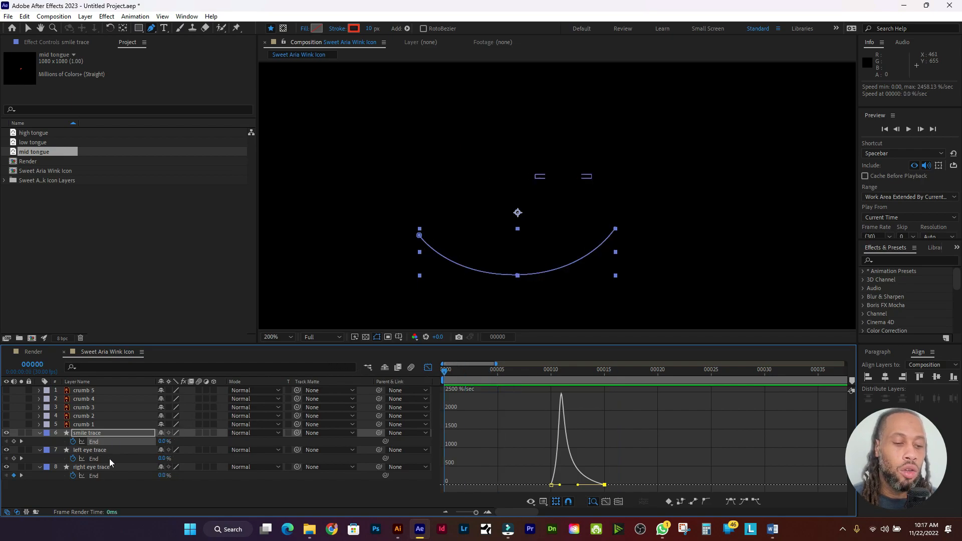
Step: Ease the left and right eye End keyframes so each draw-on's speed peaks early
click(431, 369)
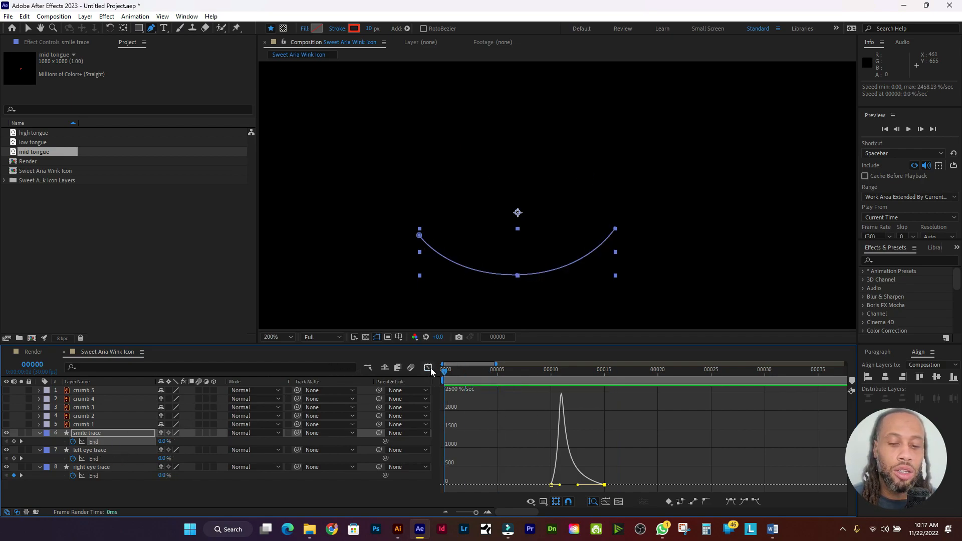
drag(571, 458, 496, 464)
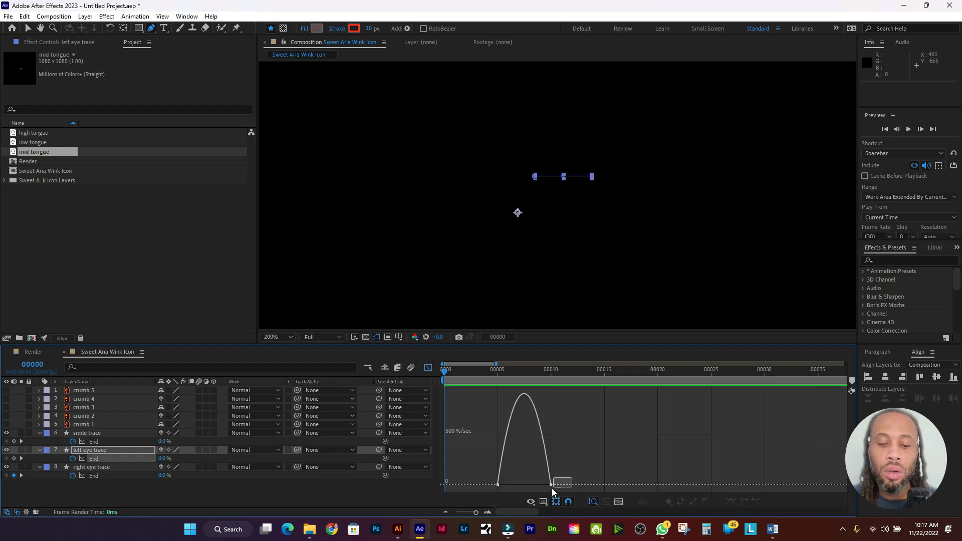
drag(551, 484, 454, 484)
key(shift+F3)
click(498, 475)
click(428, 368)
click(428, 368)
Step: Preview the eased eye draw-ons from the start, stopping at frame 5
drag(493, 371, 344, 295)
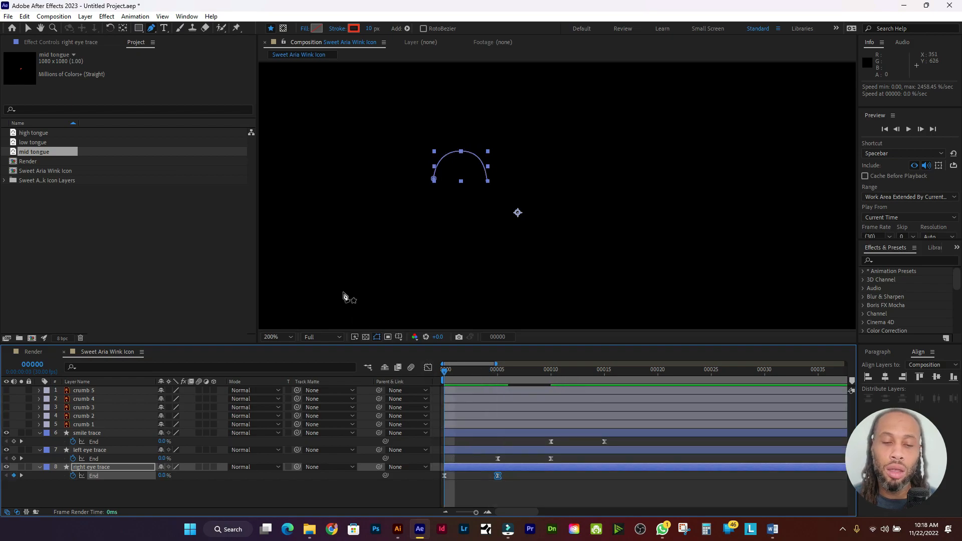
key(space)
click(493, 371)
drag(498, 373, 435, 370)
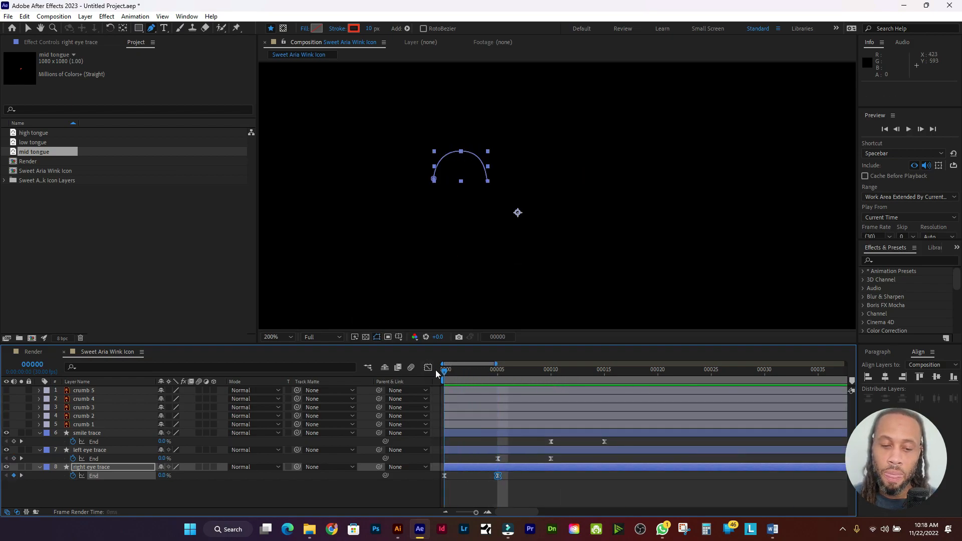
key(space)
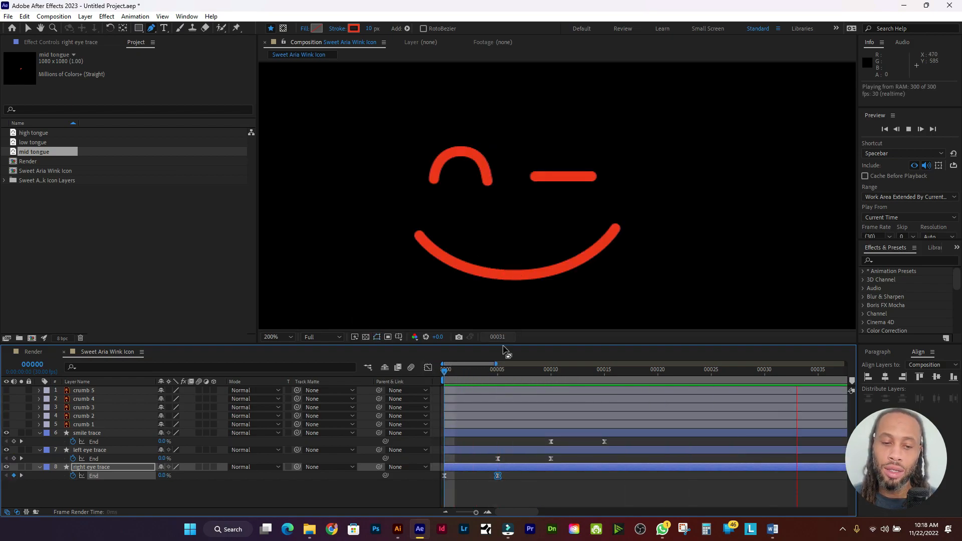
click(497, 371)
Step: Move the second End keyframes of all three traces to frame 00015 to lengthen the draw-ons
drag(482, 373, 425, 371)
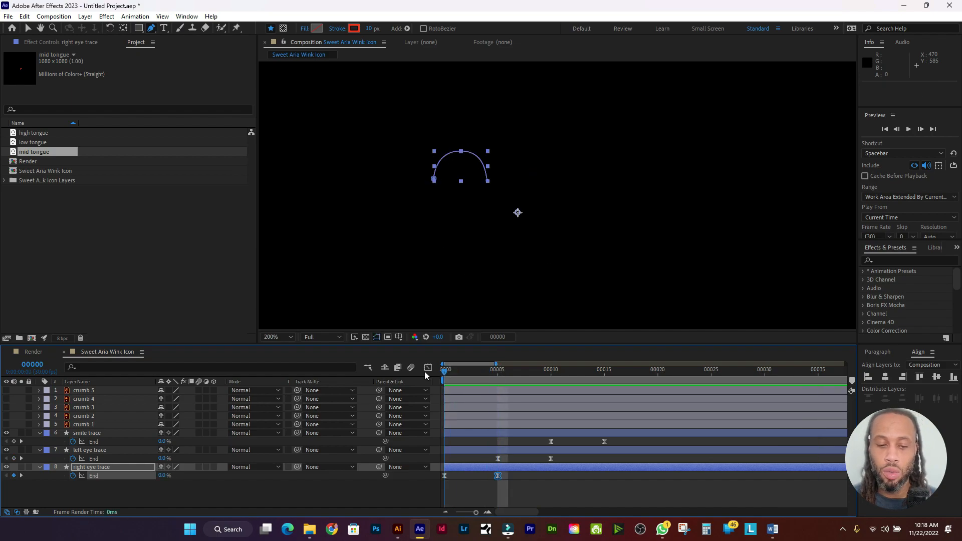
click(527, 479)
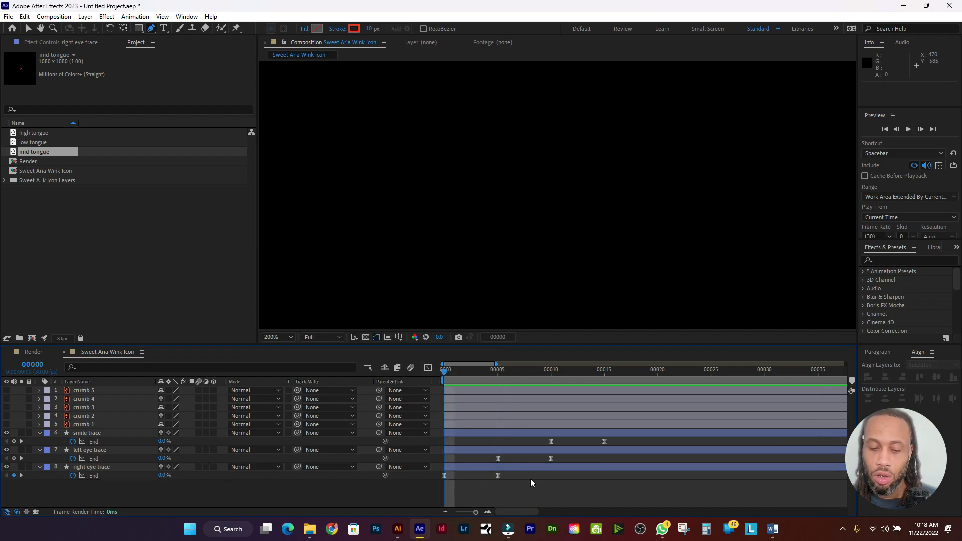
click(497, 476)
shift+click(551, 458)
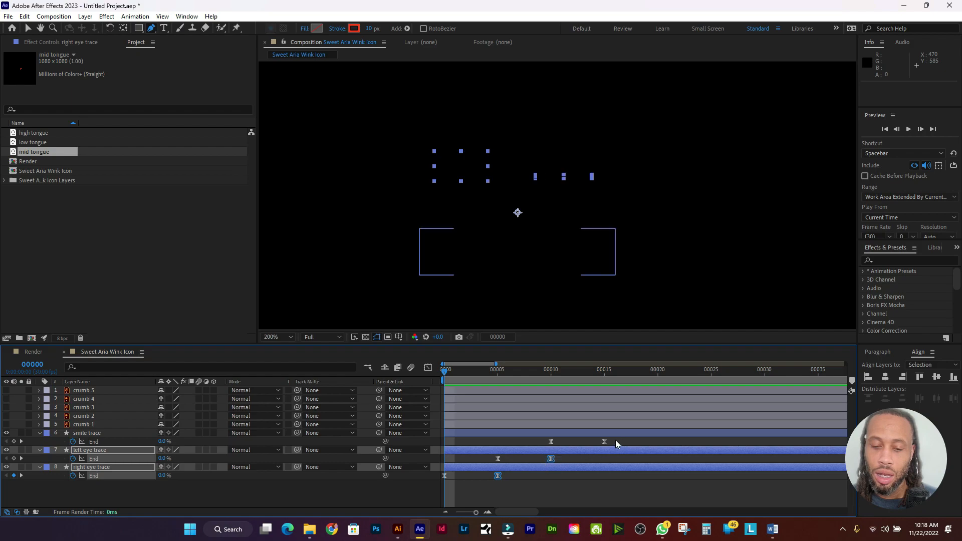
shift+click(604, 441)
drag(605, 442, 668, 446)
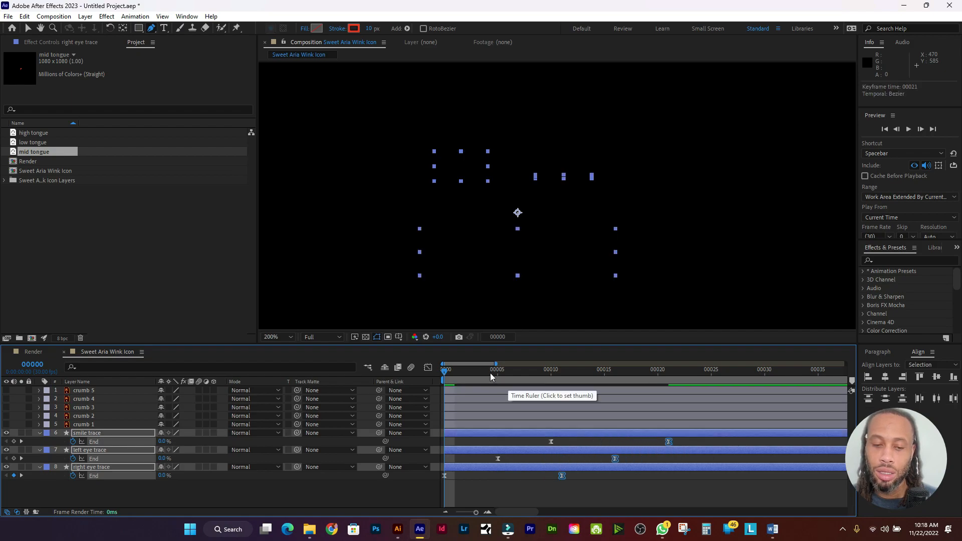
Step: Preview the longer draw-on, stopping at frame 6
key(space)
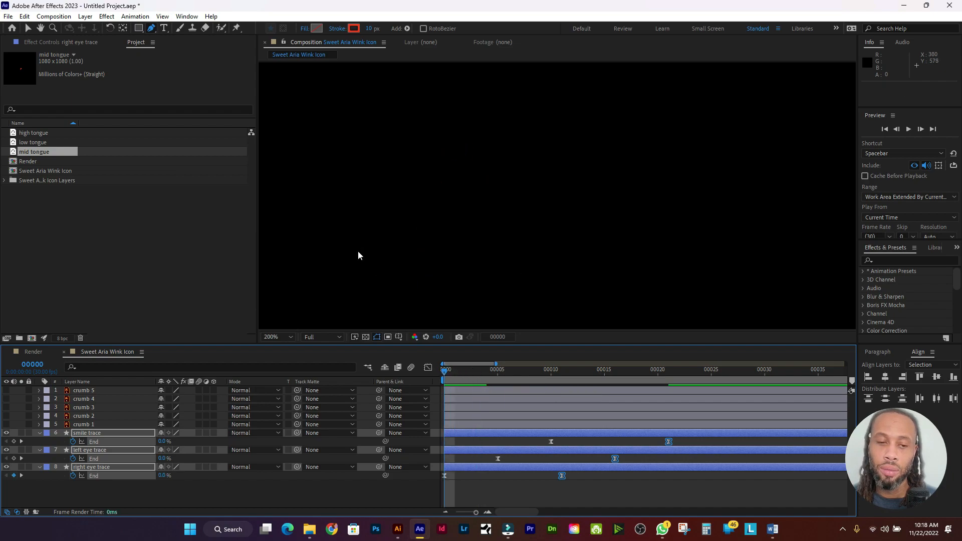
key(space)
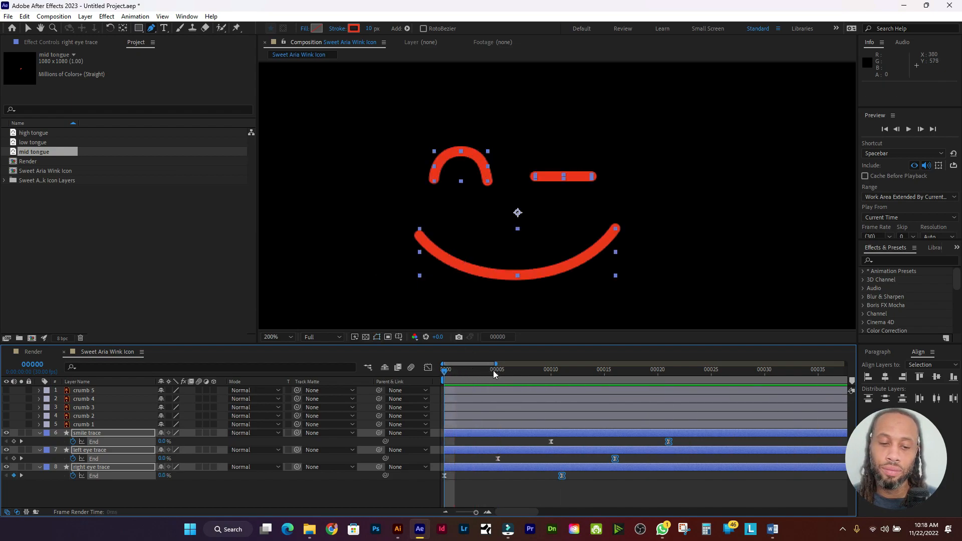
key(space)
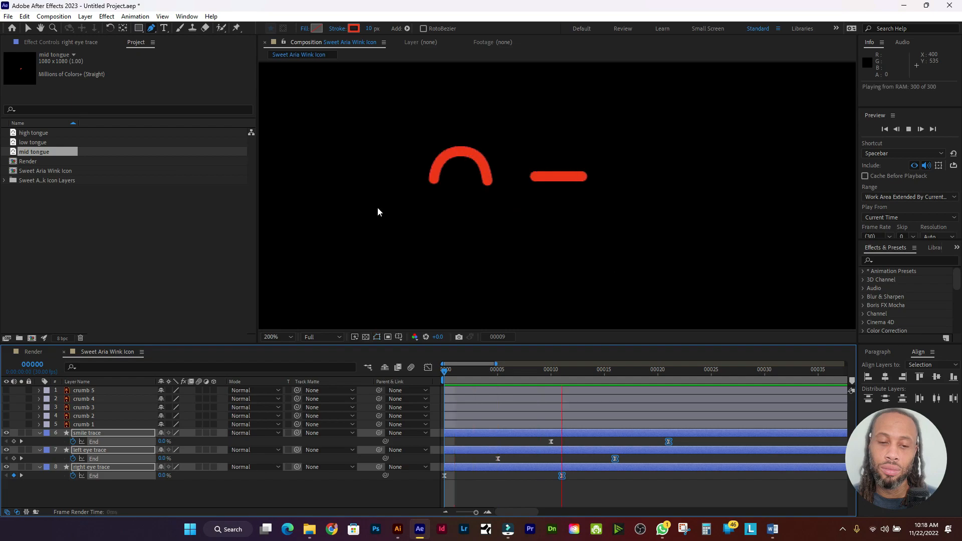
click(507, 370)
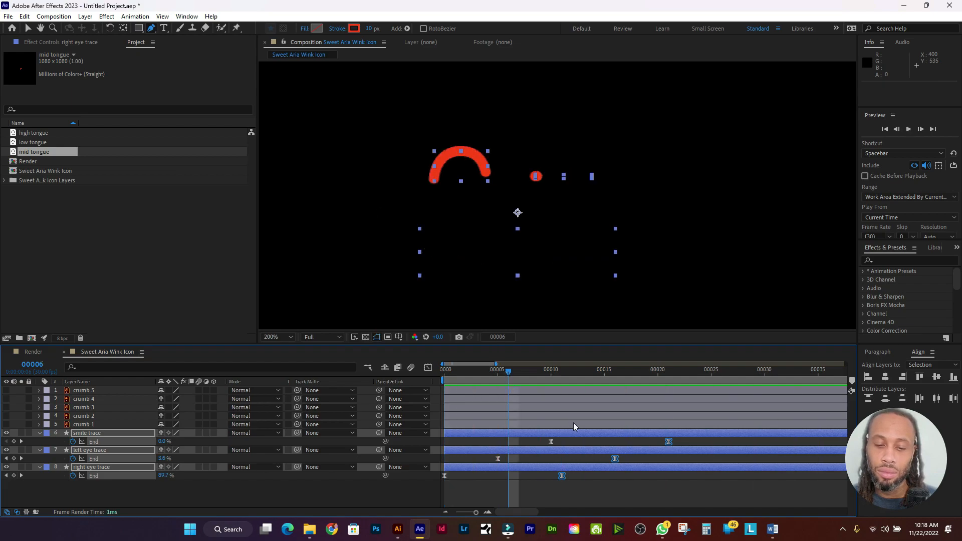
Step: Shift the smile trace's End keyframes later, starting at frame 15, and preview the delayed smile
mouse_move(687, 443)
mouse_down()
mouse_move(540, 446)
mouse_move(634, 441)
mouse_move(546, 443)
mouse_move(603, 446)
mouse_up()
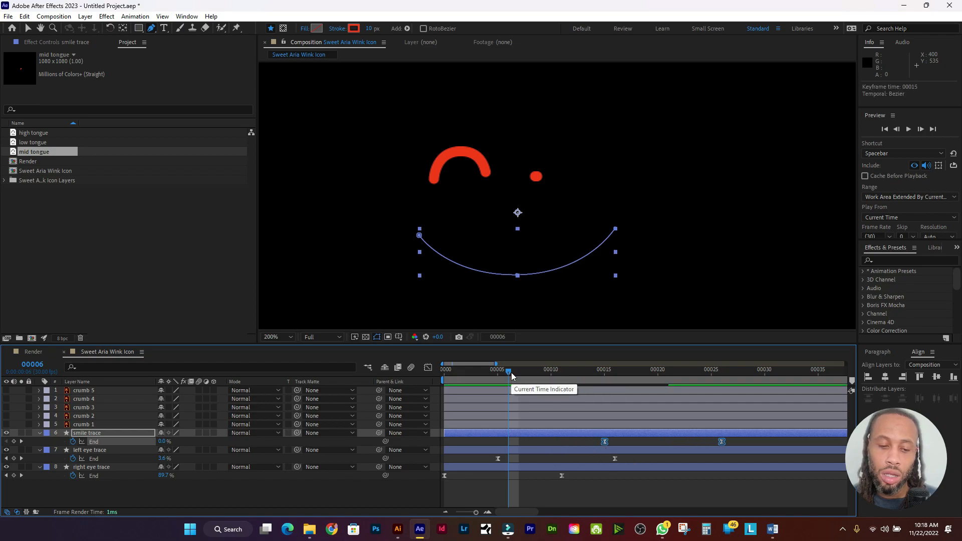
drag(511, 372, 435, 366)
key(space)
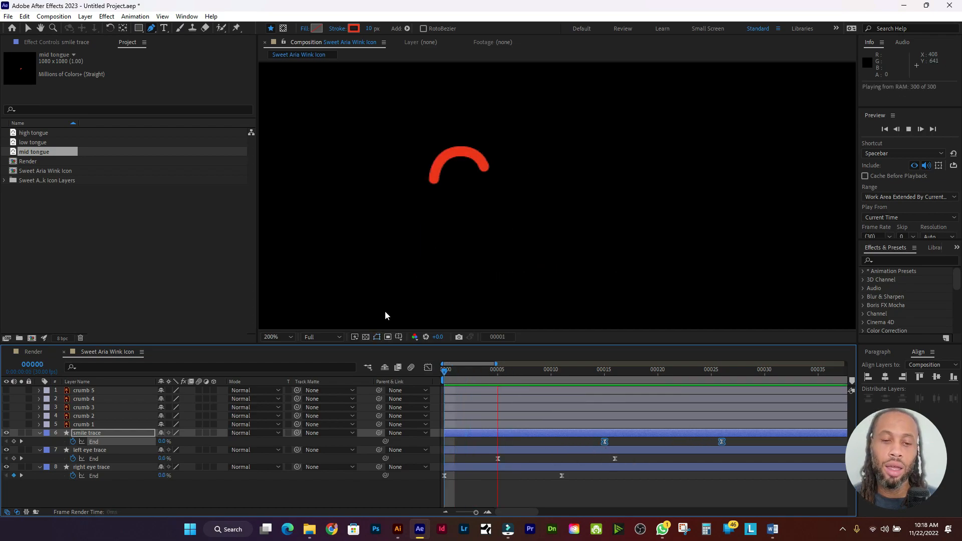
click(527, 373)
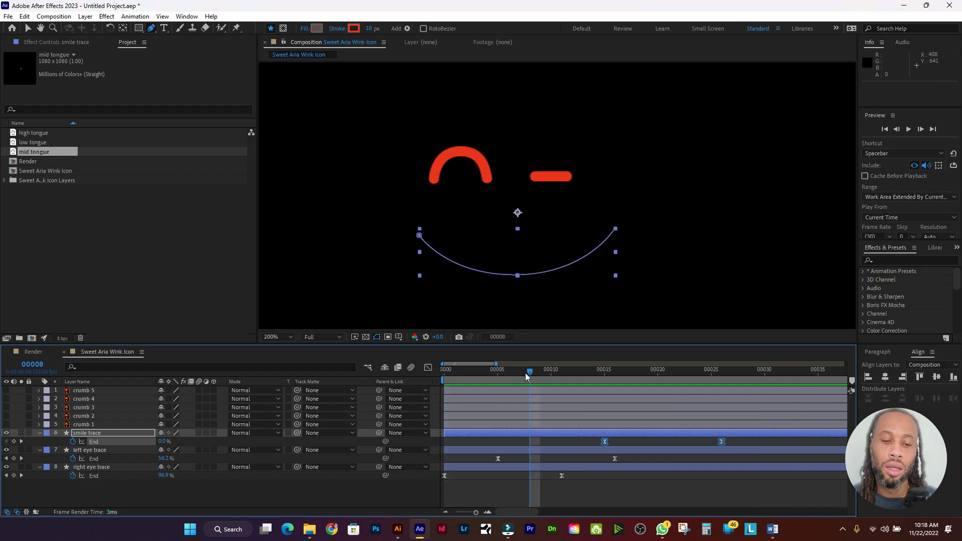
drag(528, 374, 429, 372)
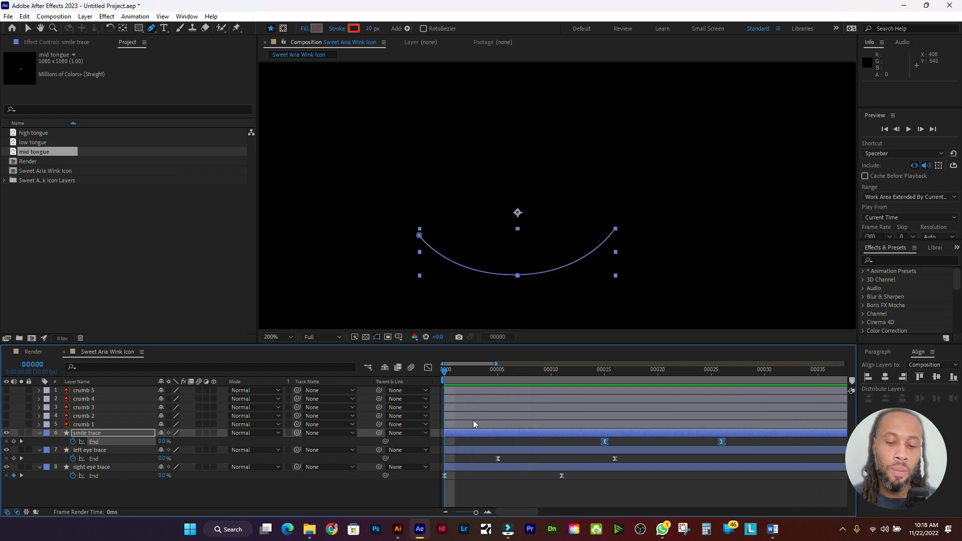
click(128, 450)
Step: Collapse the properties of the smile, left eye and right eye trace layers
shift+click(132, 432)
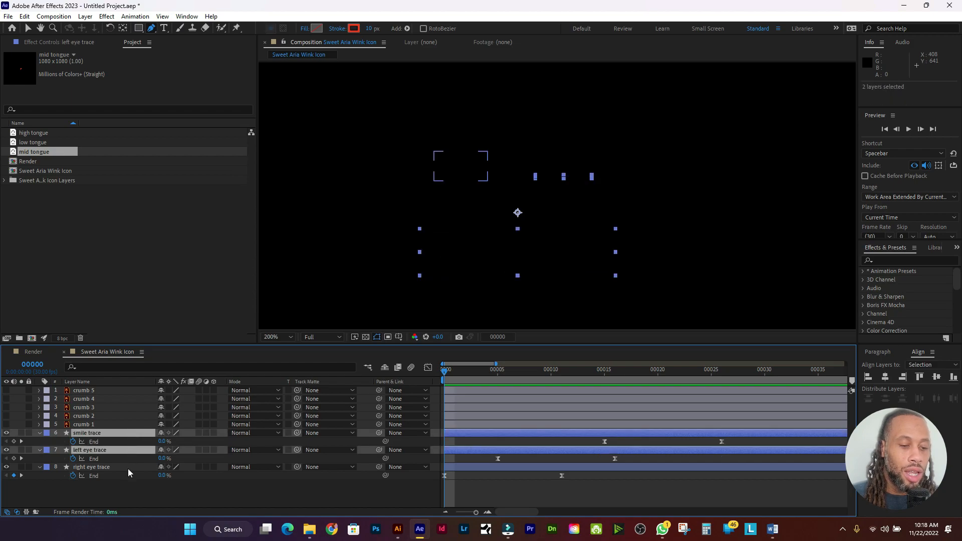
shift+click(129, 467)
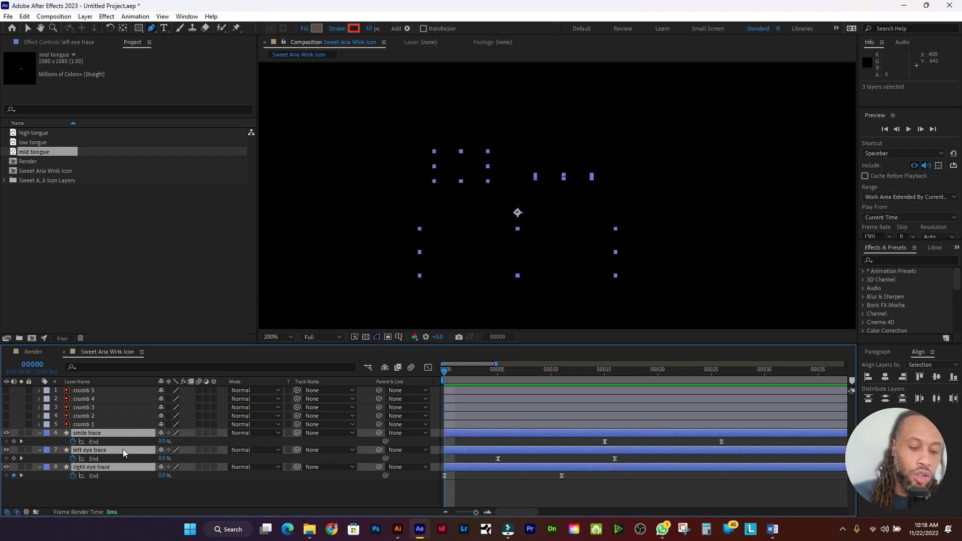
key(u)
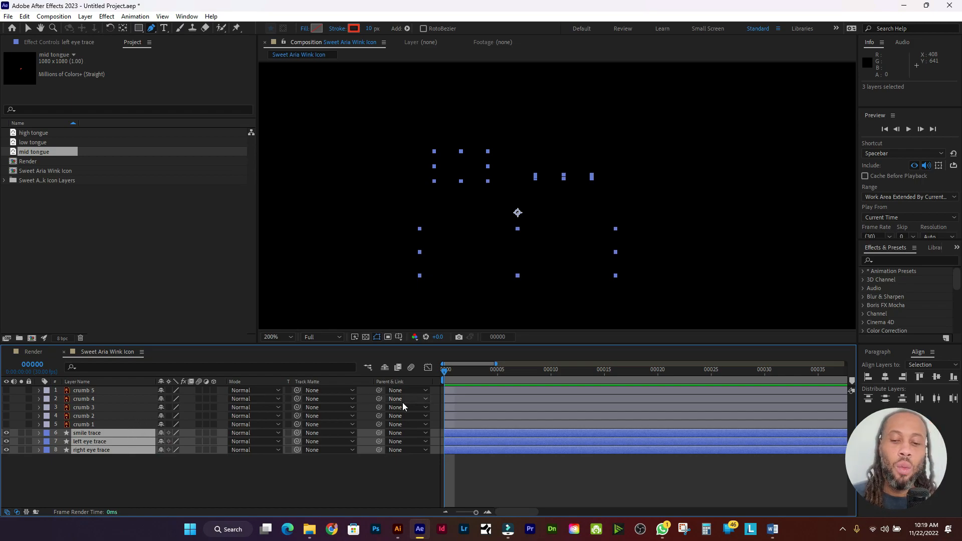
Step: Select the smile trace layer, then pick low tongue and high tongue in the Project panel
click(113, 424)
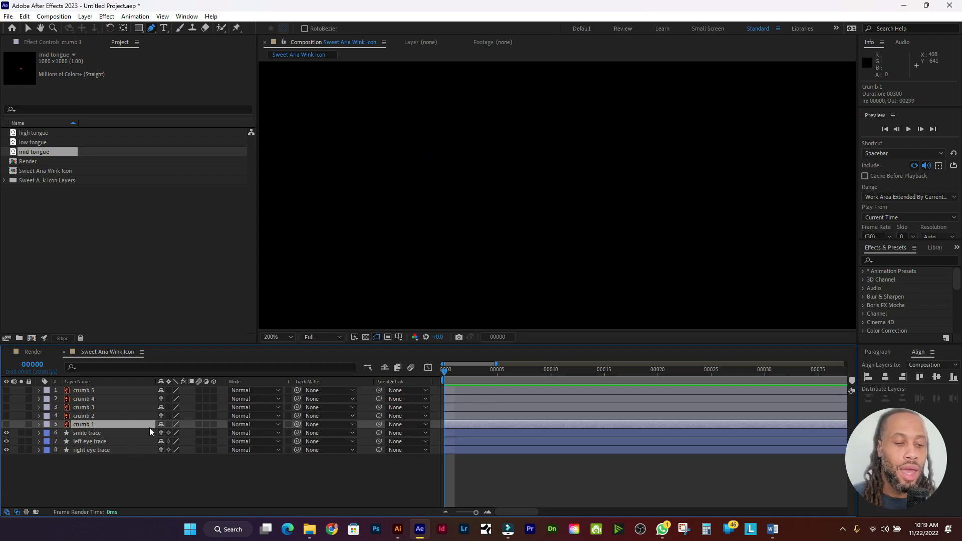
click(122, 435)
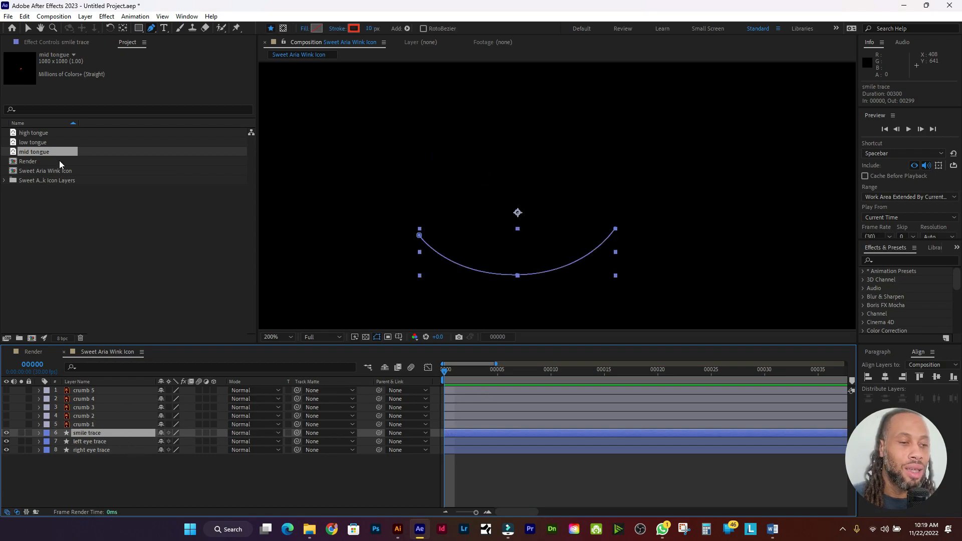
shift+click(50, 143)
shift+click(51, 133)
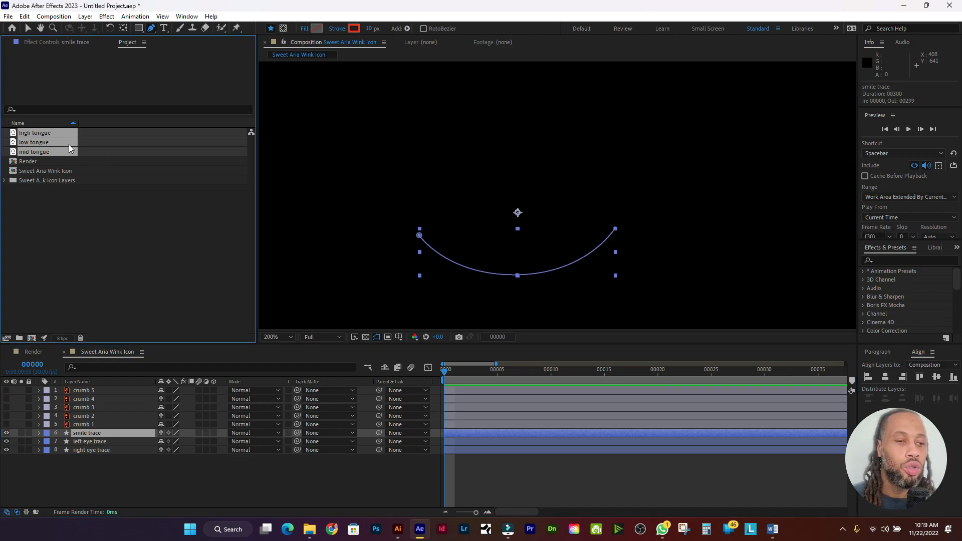
Step: Add the three tongue items above smile trace and place low tongue below high tongue
mouse_move(65, 154)
mouse_down()
mouse_move(76, 373)
mouse_move(108, 433)
mouse_up()
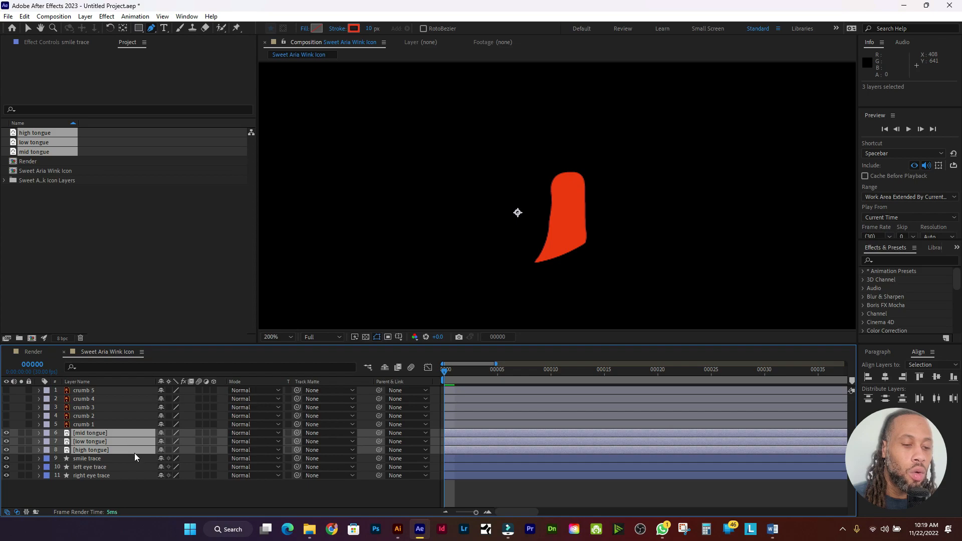
click(122, 459)
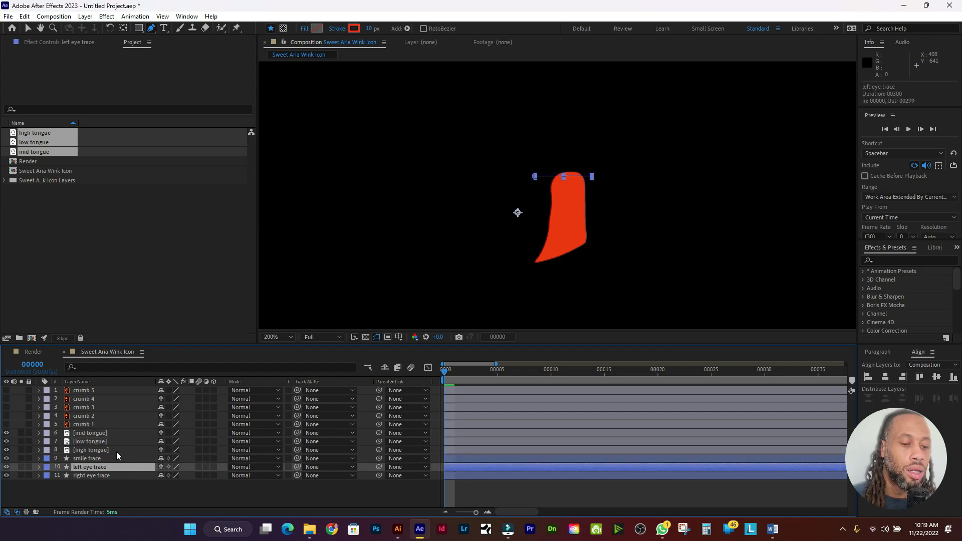
click(117, 451)
mouse_move(115, 441)
mouse_down()
mouse_move(120, 453)
mouse_move(122, 431)
mouse_move(119, 444)
mouse_up()
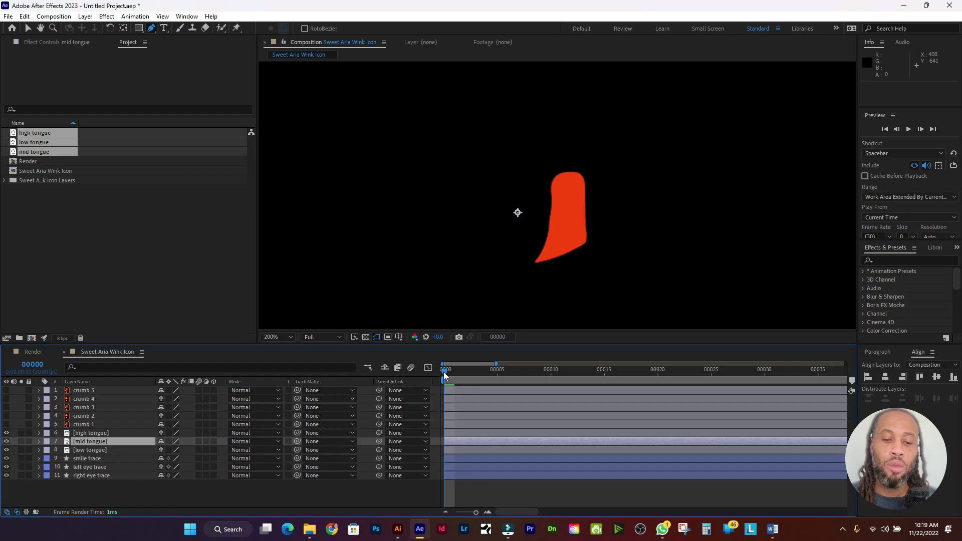
drag(444, 372, 677, 366)
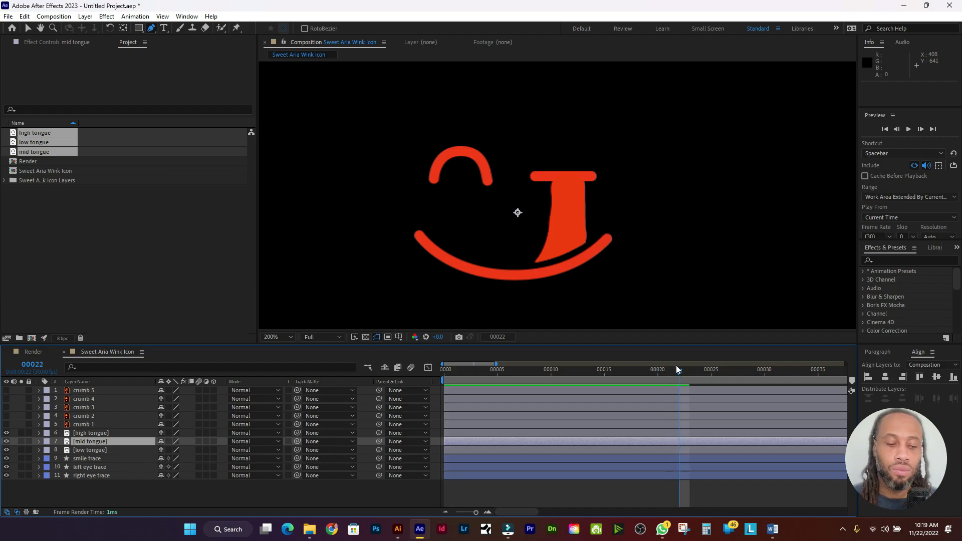
Step: Select the high, mid and low tongue layers and trim them to start at frame 22
click(114, 433)
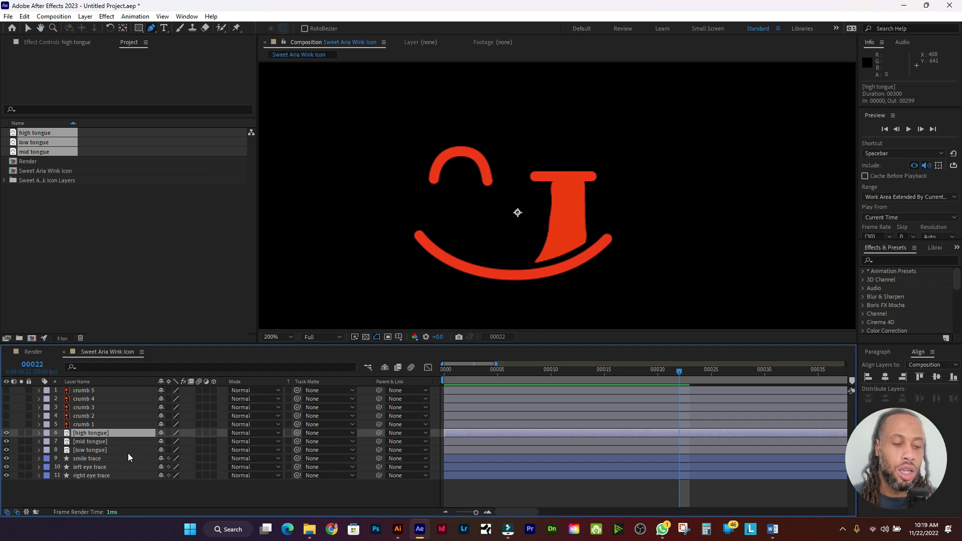
shift+click(130, 450)
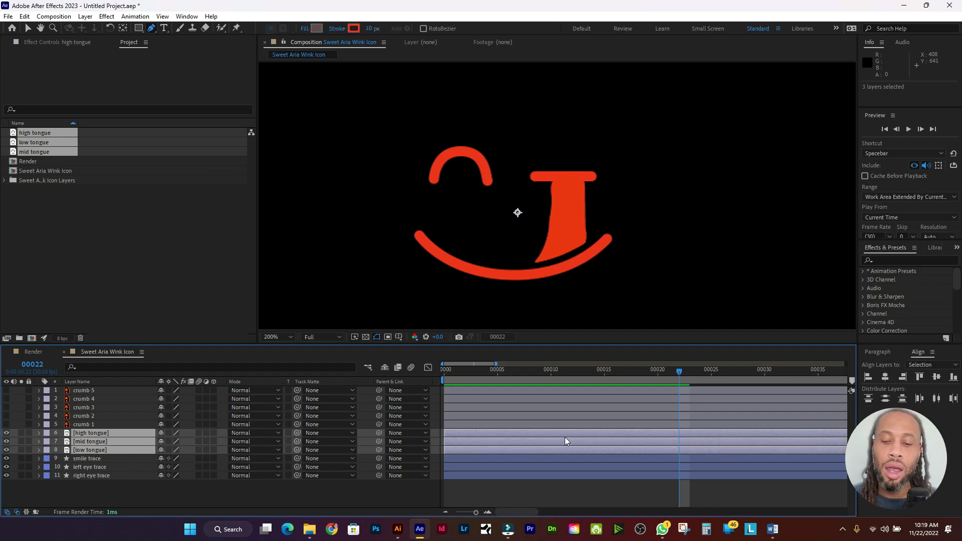
key(alt+bracketleft)
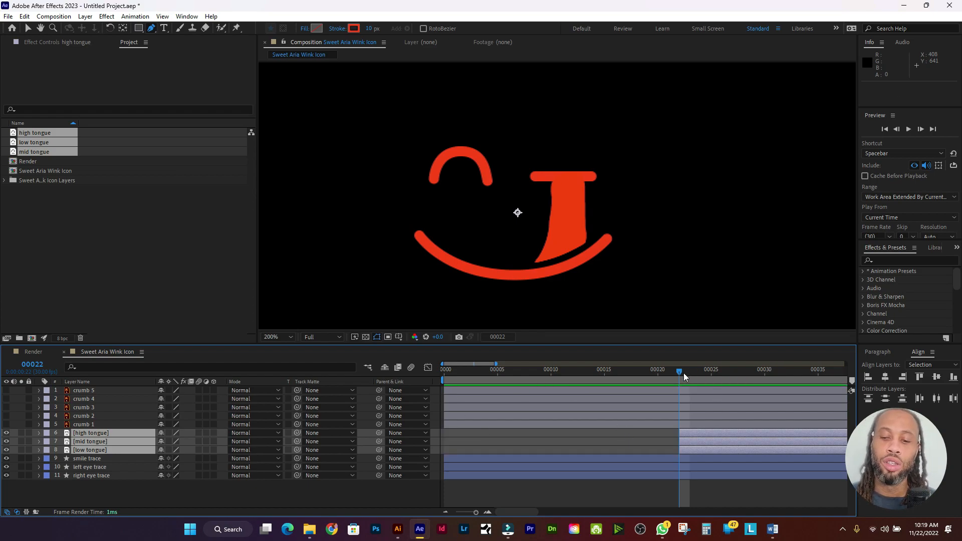
Step: Trim mid tongue to start at frame 23 and high tongue to start at frame 24
mouse_move(680, 372)
mouse_down()
mouse_move(660, 377)
mouse_move(688, 381)
mouse_move(676, 383)
mouse_up()
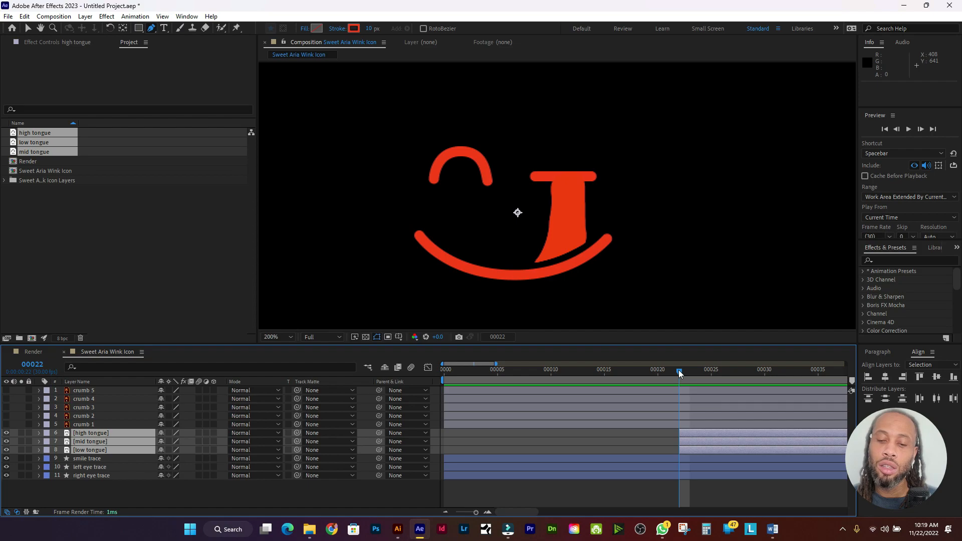
drag(679, 370, 690, 371)
click(128, 442)
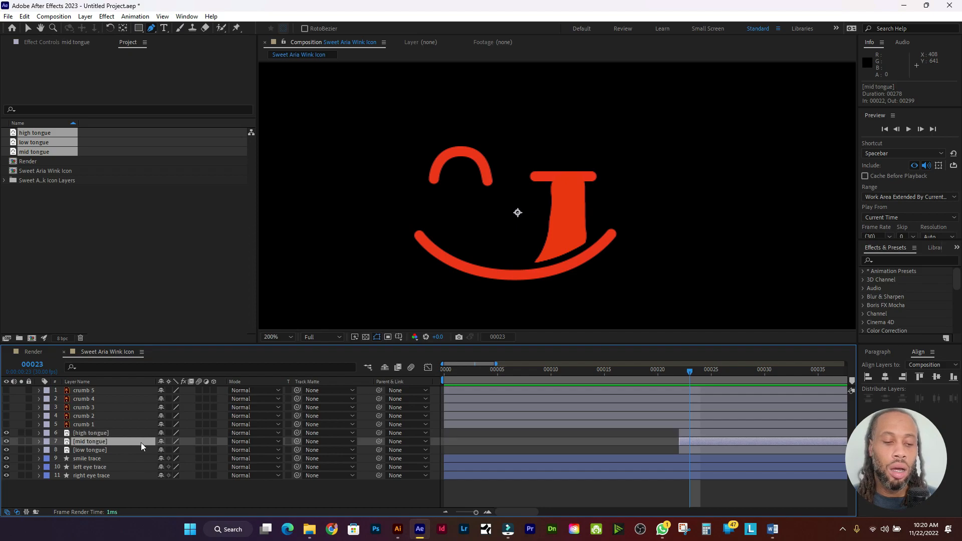
key(alt+bracketleft)
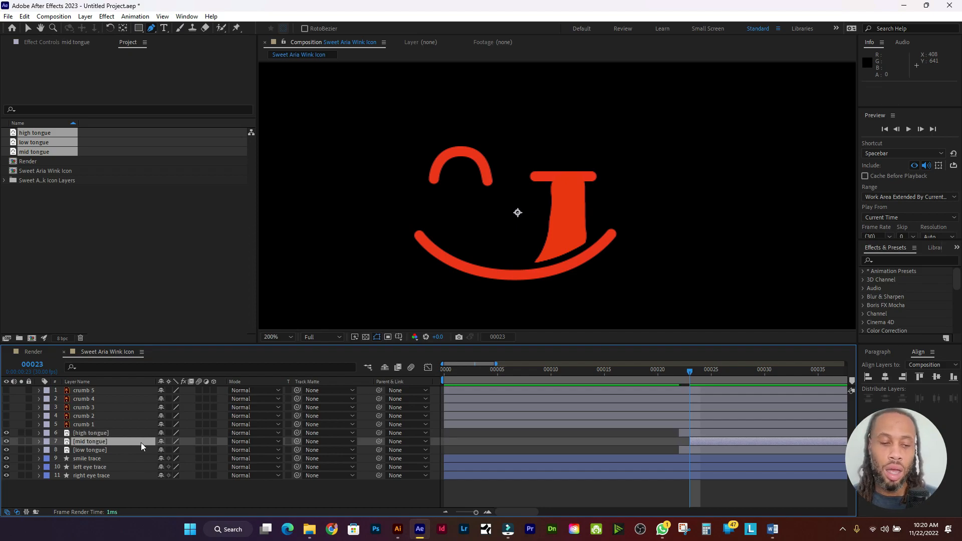
key(Page_Down)
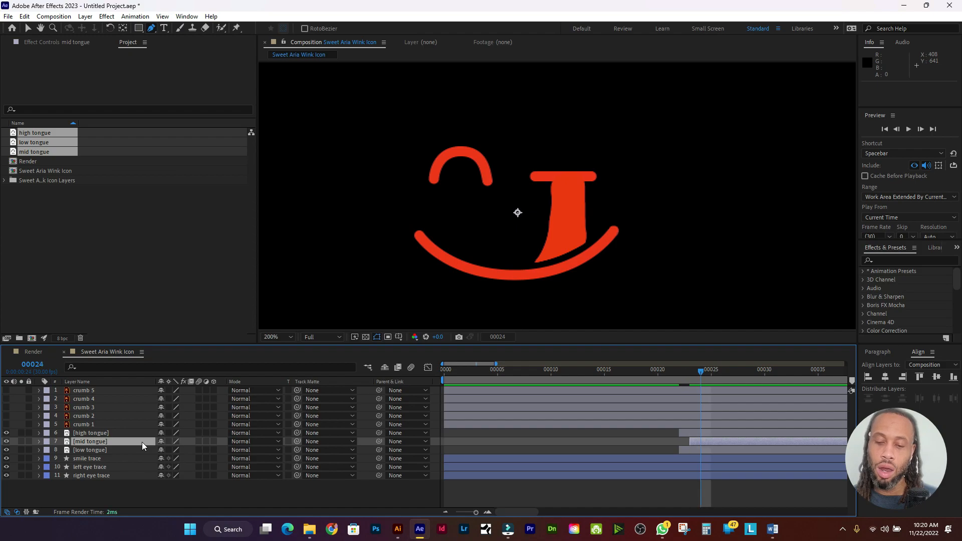
click(142, 433)
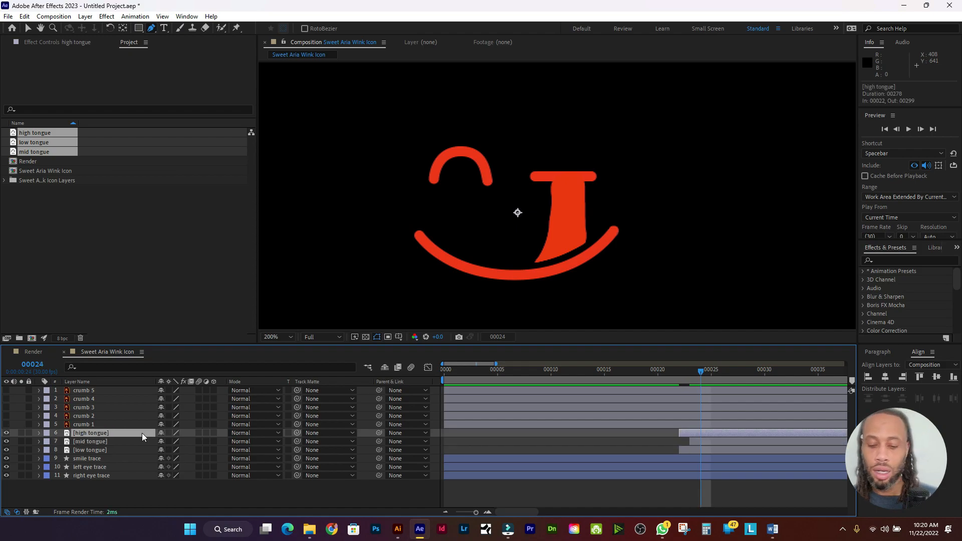
key(alt+bracketleft)
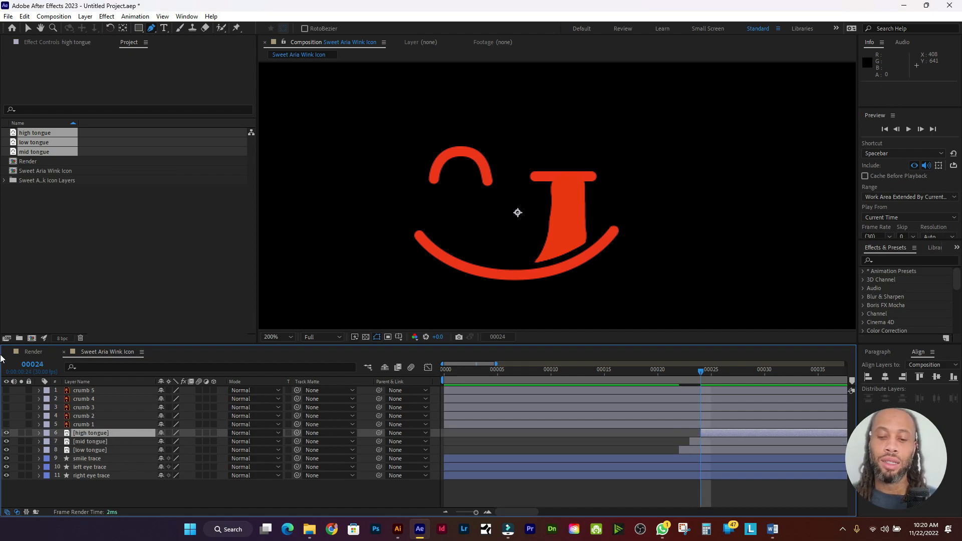
Step: Preview the staggered tongue from frame 15, stopping at frame 13
click(605, 370)
key(space)
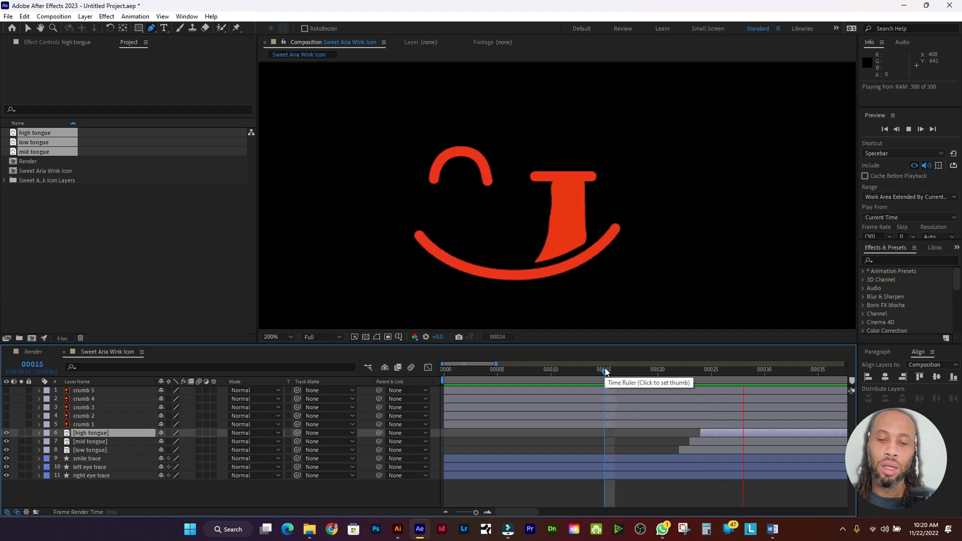
click(584, 370)
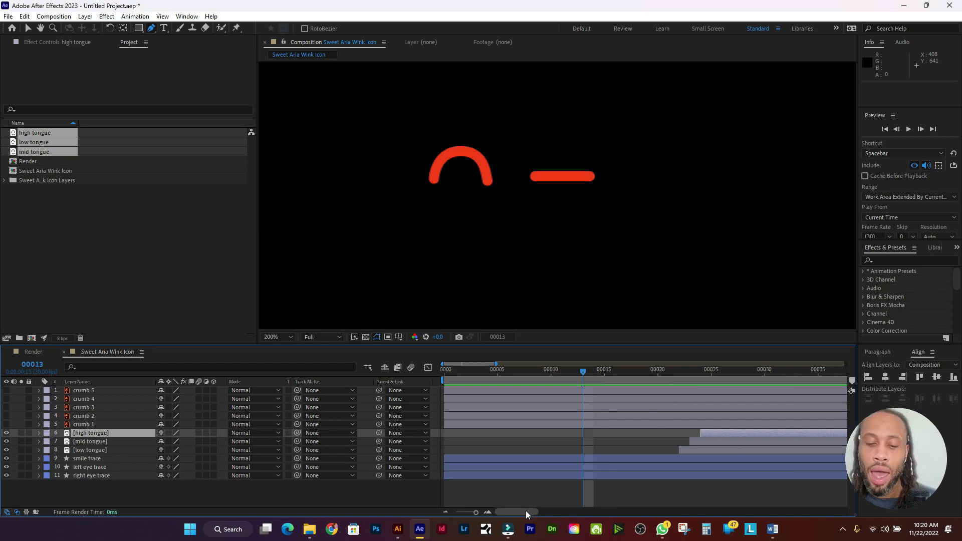
Step: Delay the mid tongue layer by two frames and preview from the start
drag(525, 511, 546, 510)
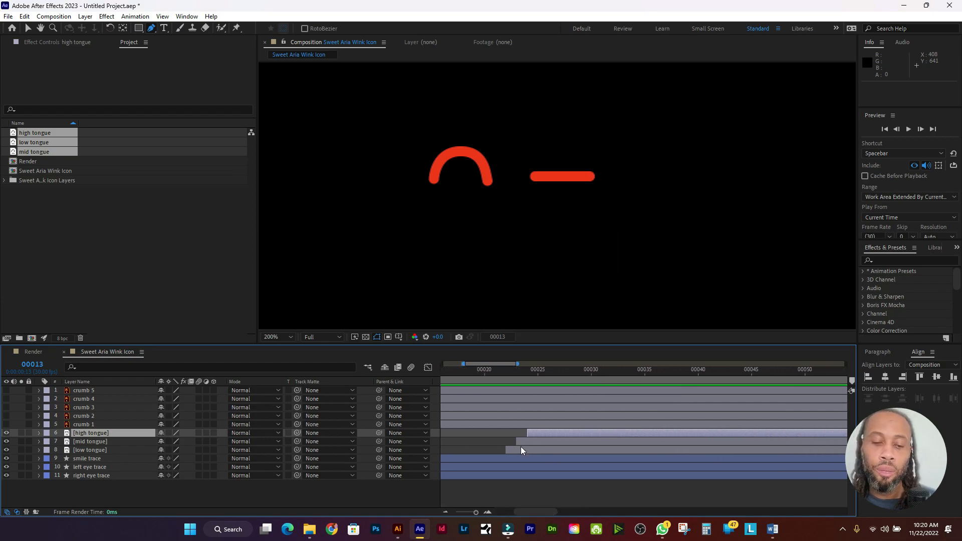
drag(534, 442, 616, 432)
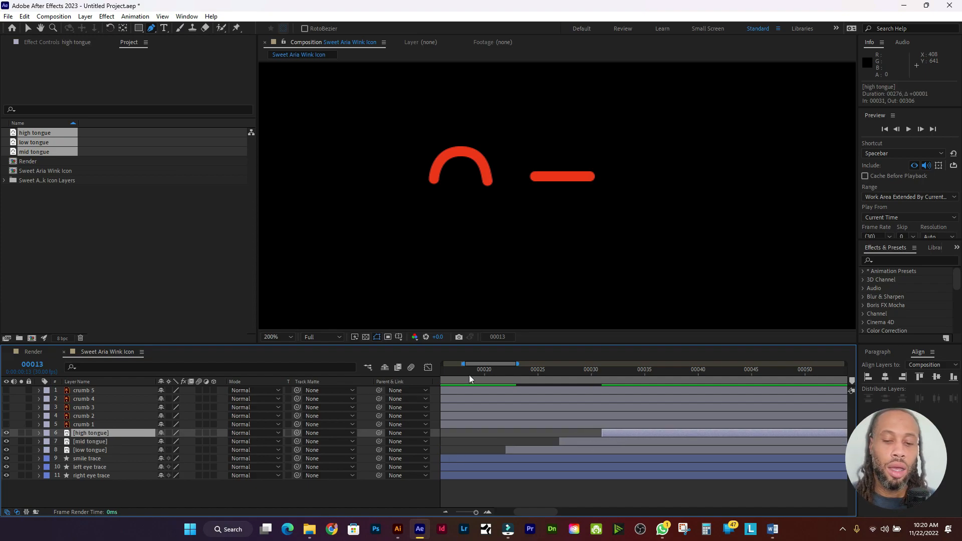
drag(492, 371, 422, 368)
key(space)
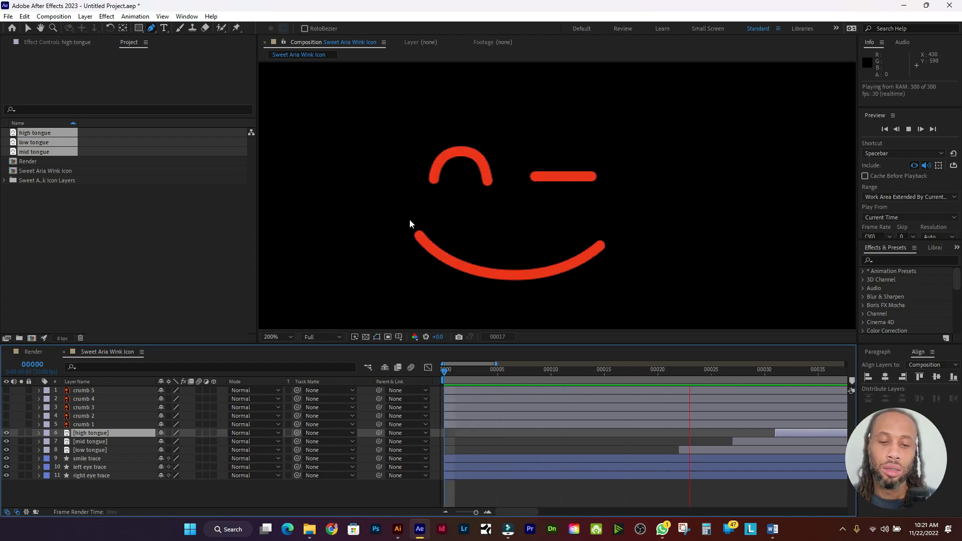
key(space)
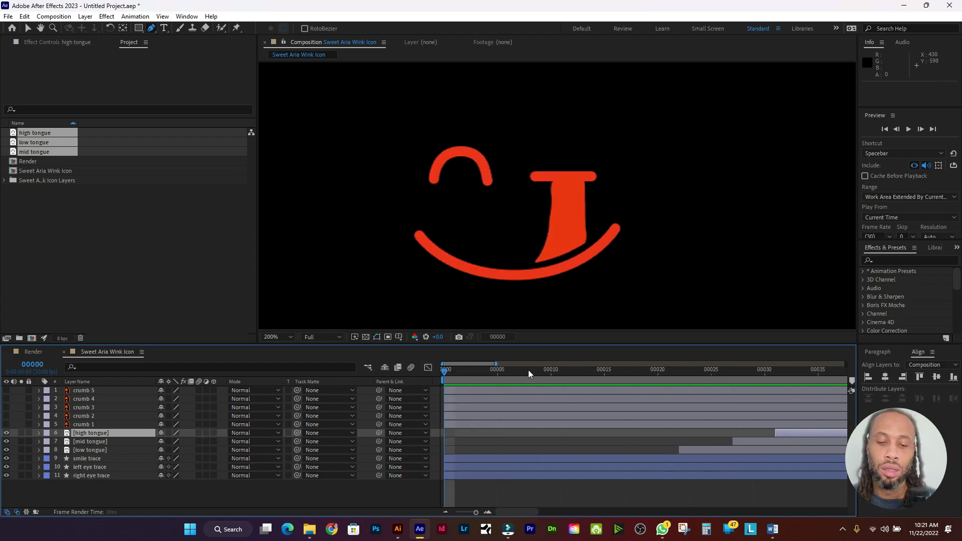
Step: Place mid tongue at frame 24 and high tongue at frame 26, then preview
drag(528, 370, 583, 374)
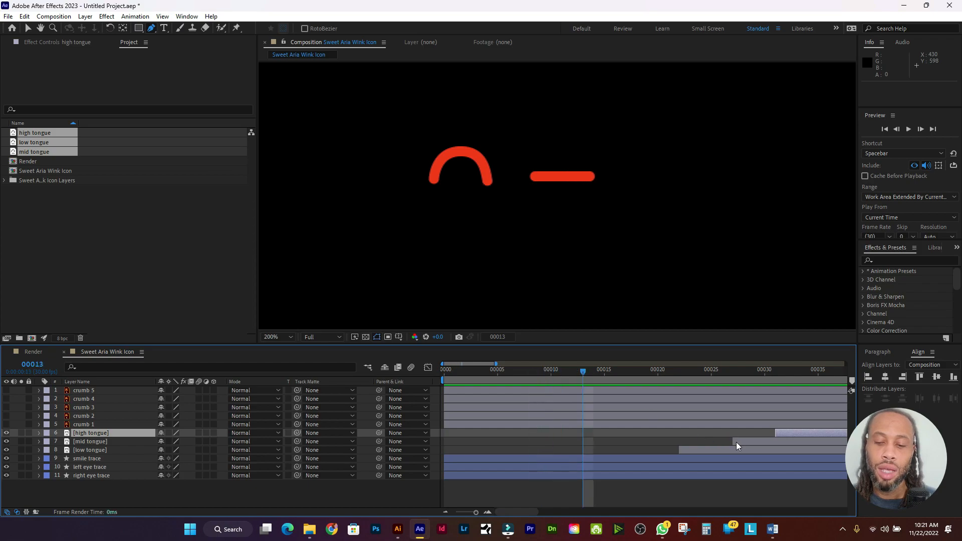
click(738, 443)
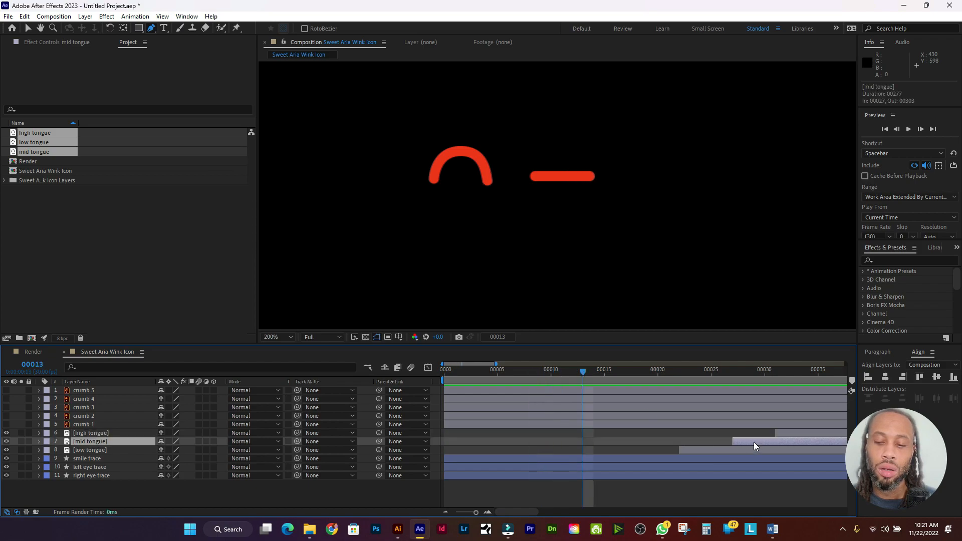
drag(753, 442, 721, 440)
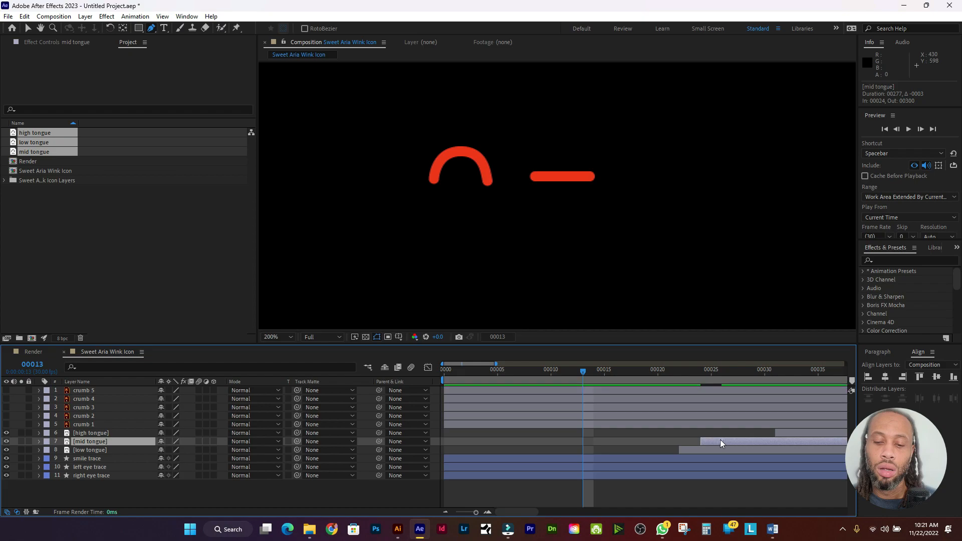
drag(789, 432, 731, 430)
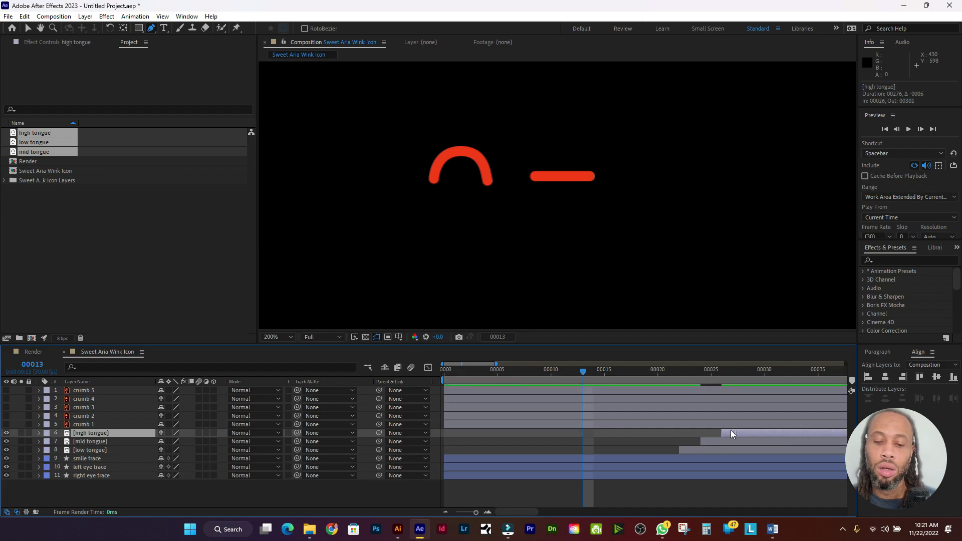
drag(493, 372, 427, 369)
key(space)
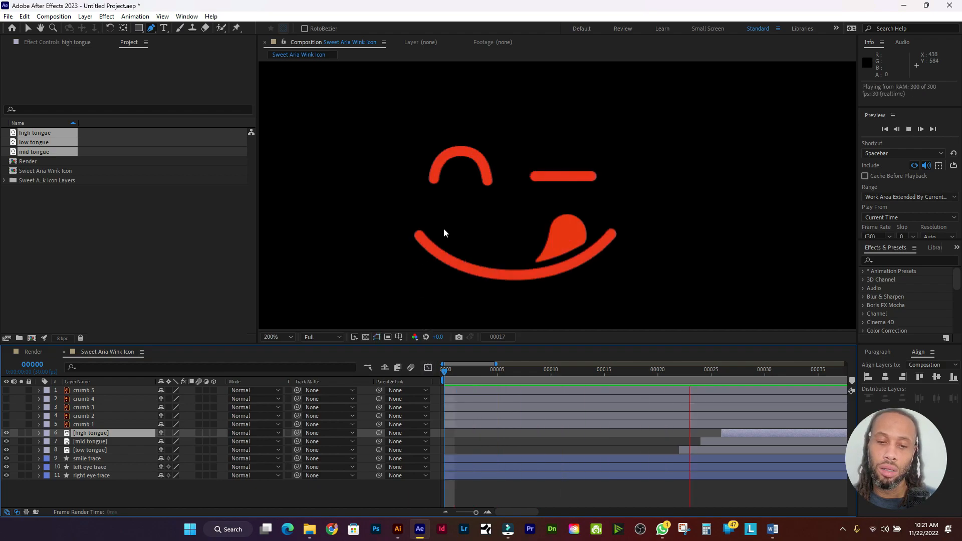
Step: Make the low tongue layer end at frame 23
click(615, 372)
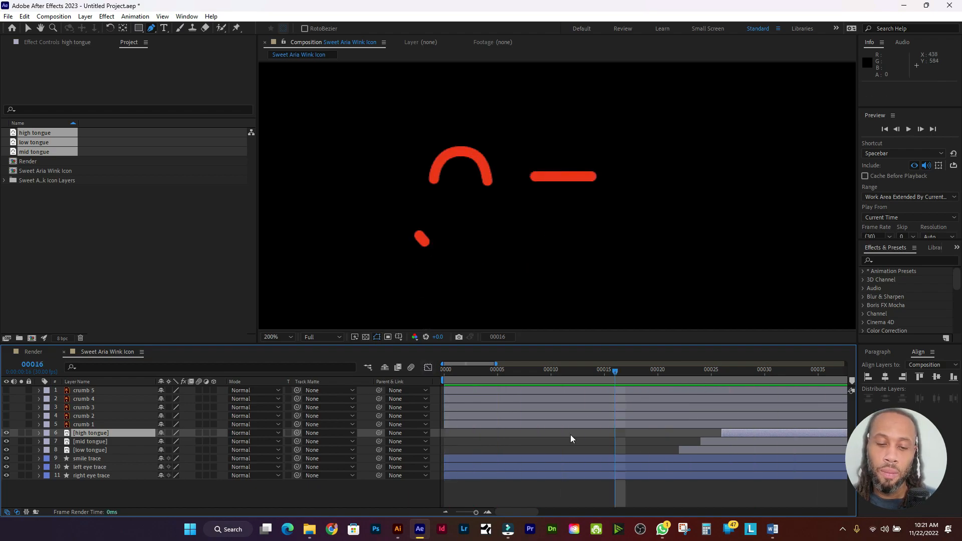
mouse_move(516, 510)
mouse_down()
mouse_move(540, 512)
mouse_move(531, 513)
mouse_up()
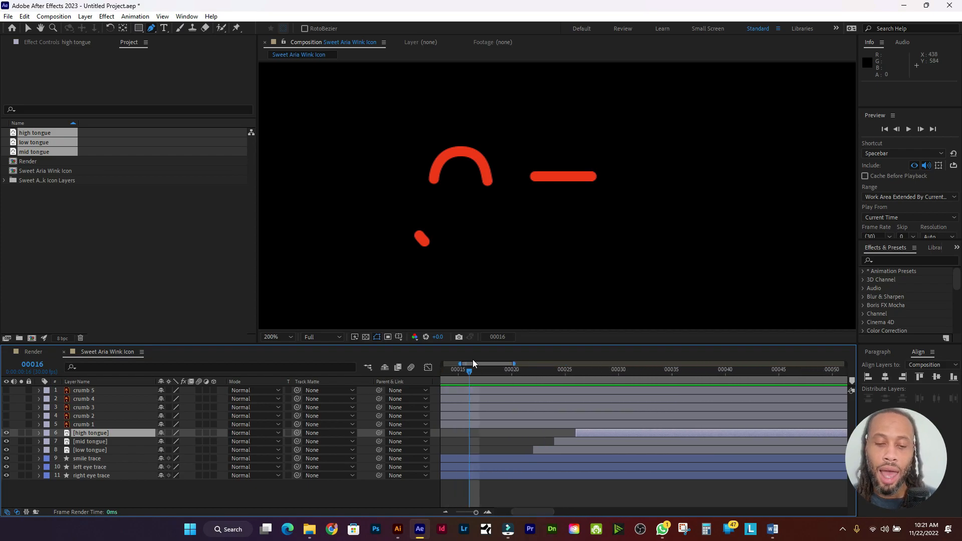
click(143, 451)
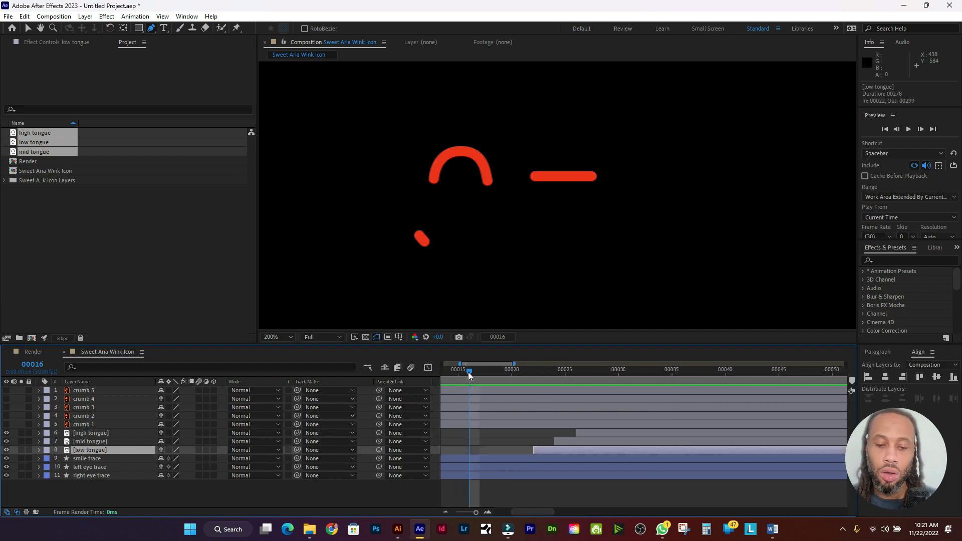
drag(468, 372, 553, 380)
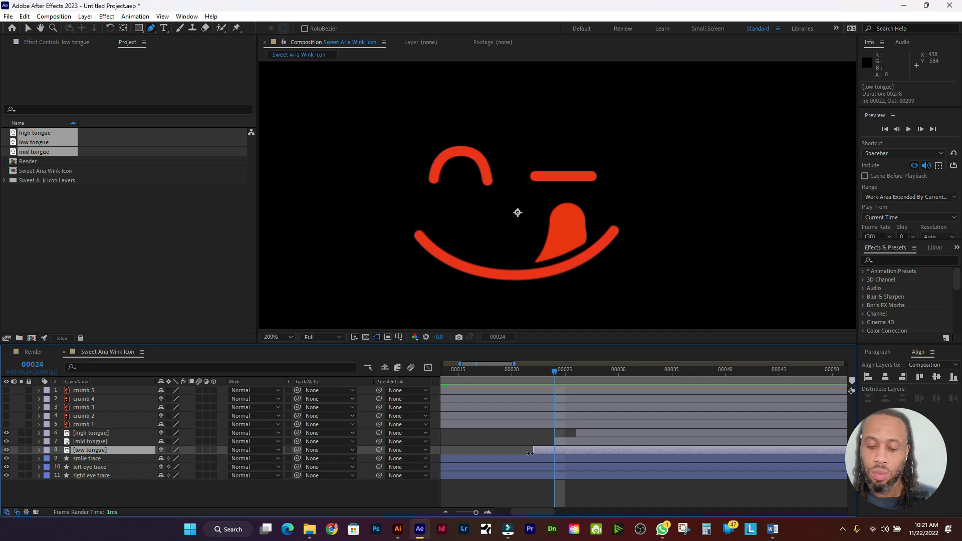
key(alt+bracketright)
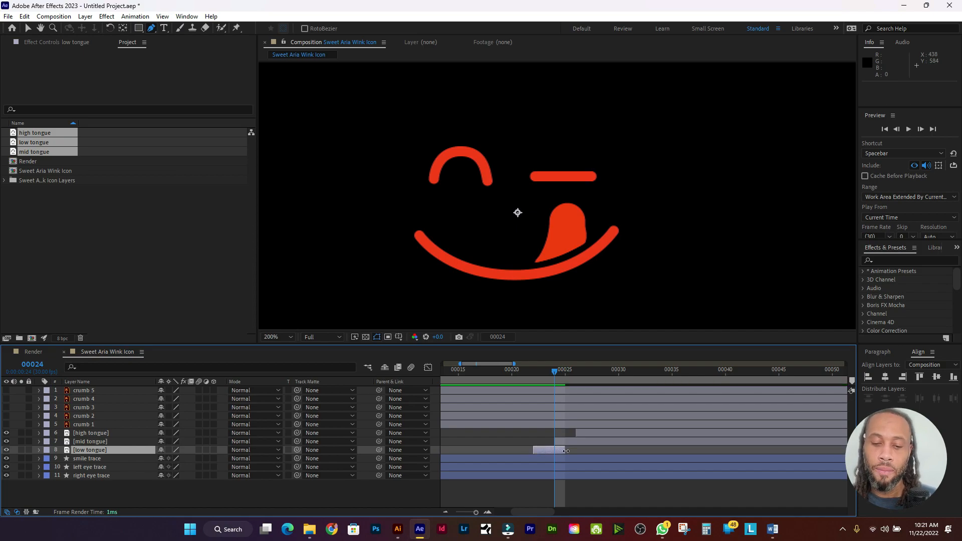
drag(566, 452, 555, 452)
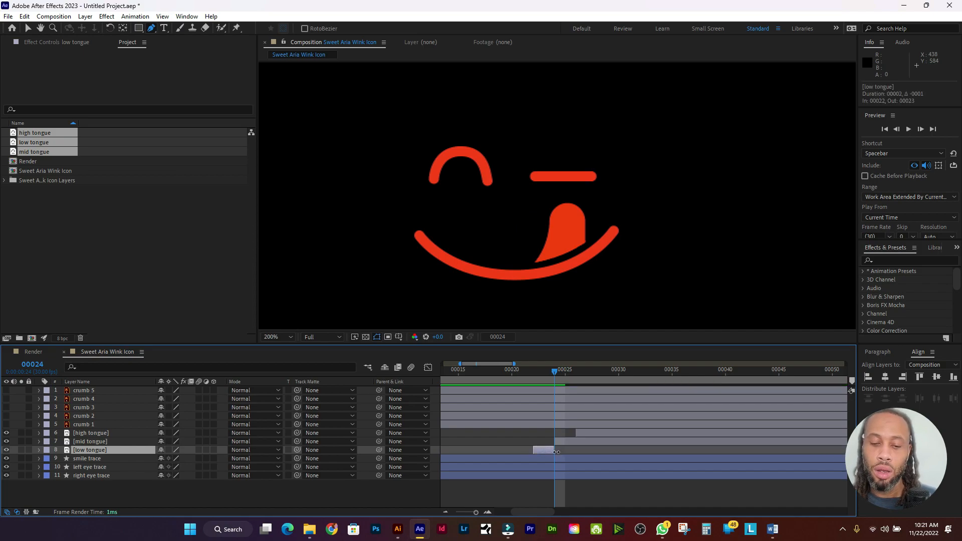
Step: Make the mid tongue layer end at frame 25
click(596, 435)
click(579, 444)
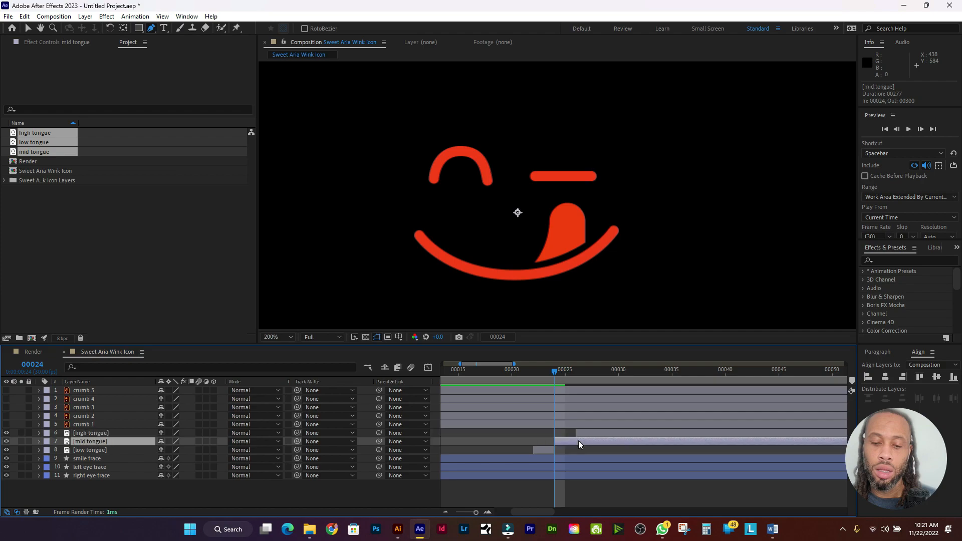
drag(555, 373, 578, 378)
key(alt+bracketright)
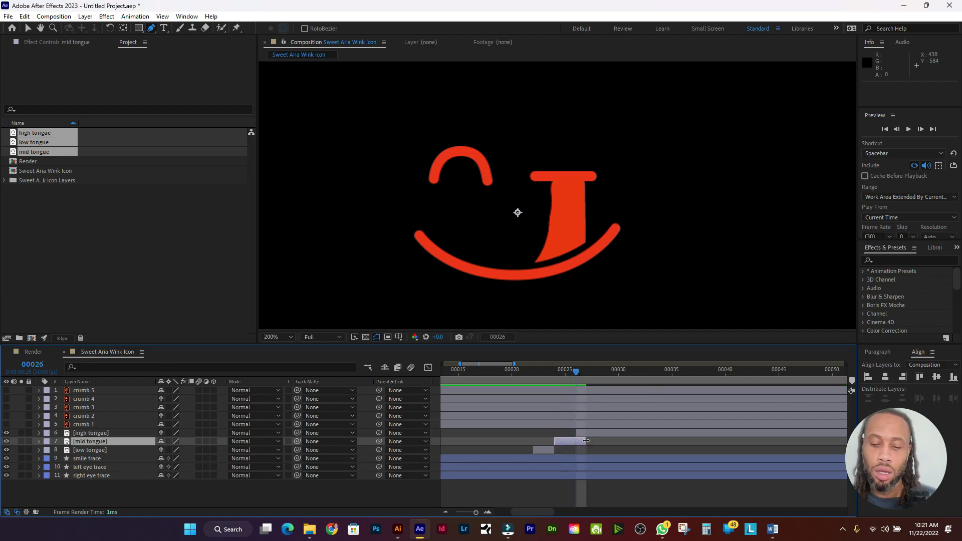
drag(583, 441, 577, 442)
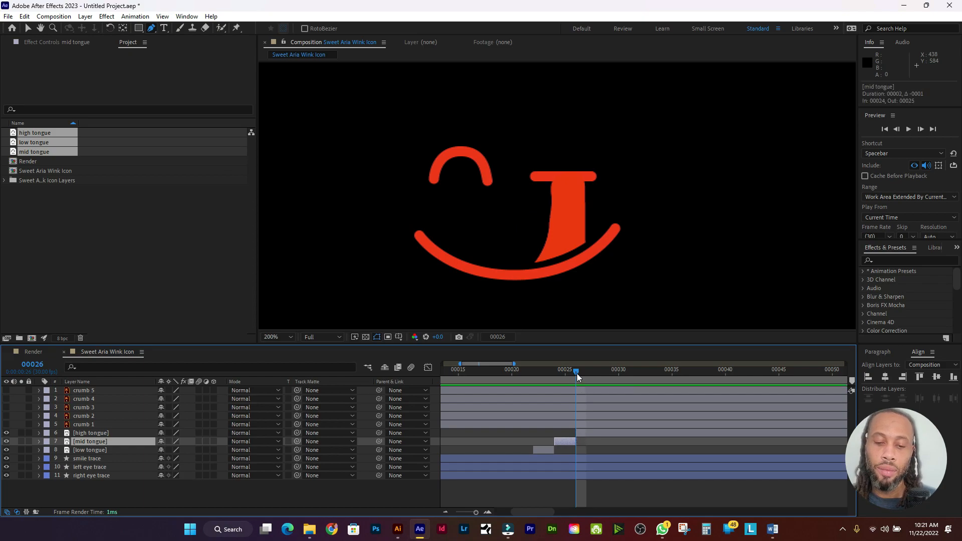
Step: Trim the high tongue's end at frame 27, check frame 28, then undo the trim
mouse_move(576, 376)
mouse_down()
mouse_move(506, 378)
mouse_move(564, 377)
mouse_move(584, 390)
mouse_up()
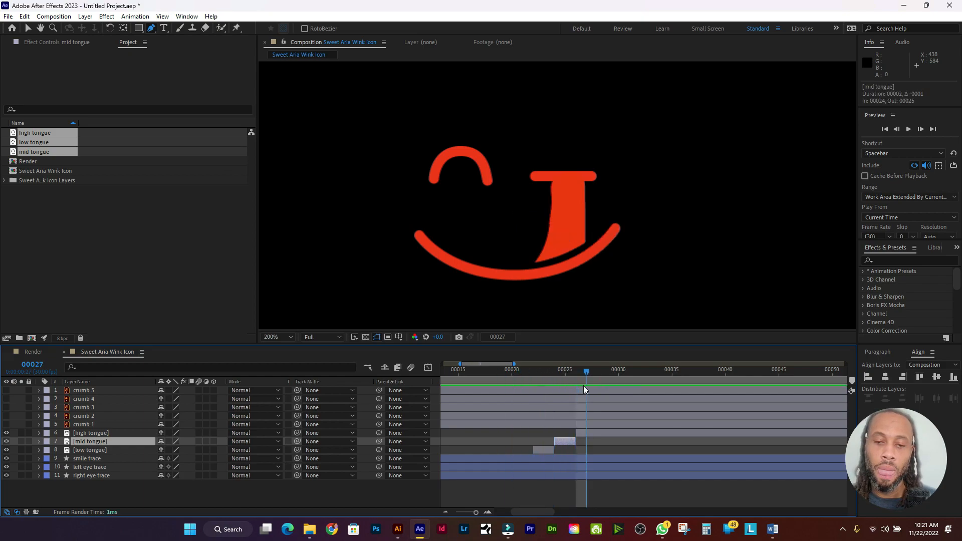
click(599, 434)
key(alt+bracketright)
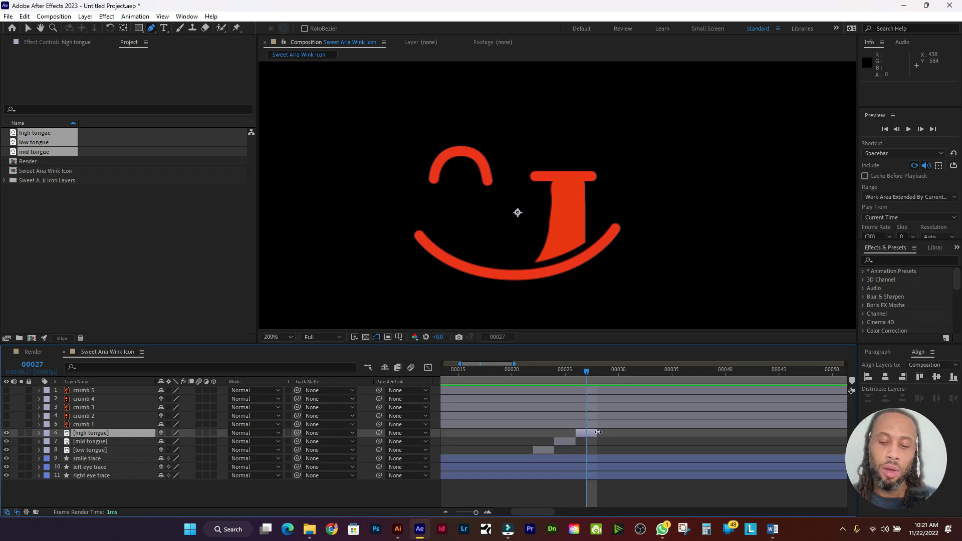
click(597, 370)
click(591, 371)
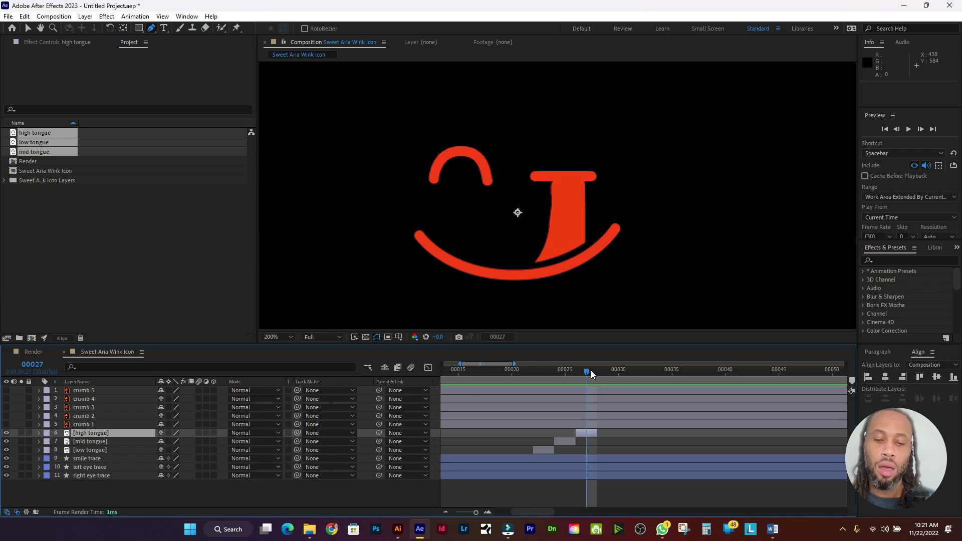
key(ctrl+z)
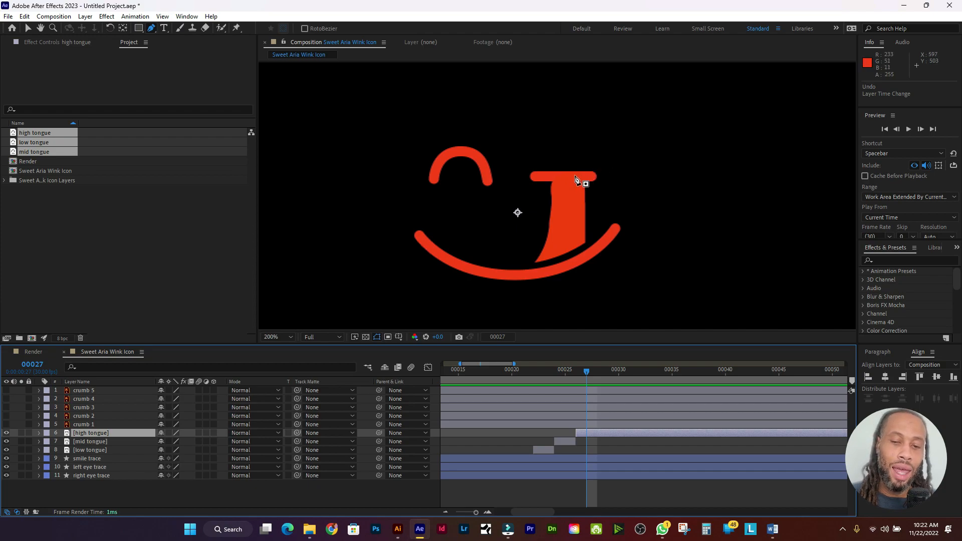
Step: Nudge the three tongue layers' position keys down two steps
shift+click(120, 452)
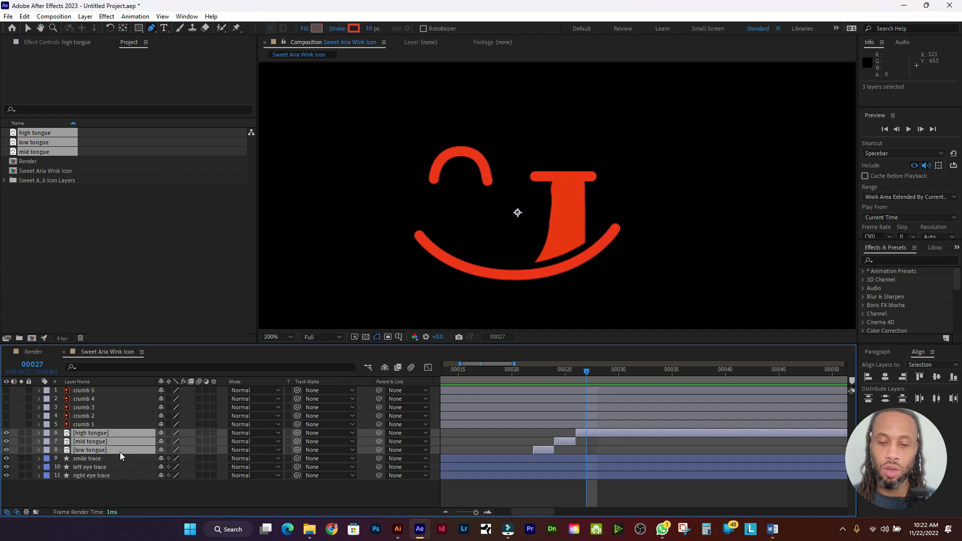
key(Down)
key(Down)
key(Down)
key(Down)
key(Down)
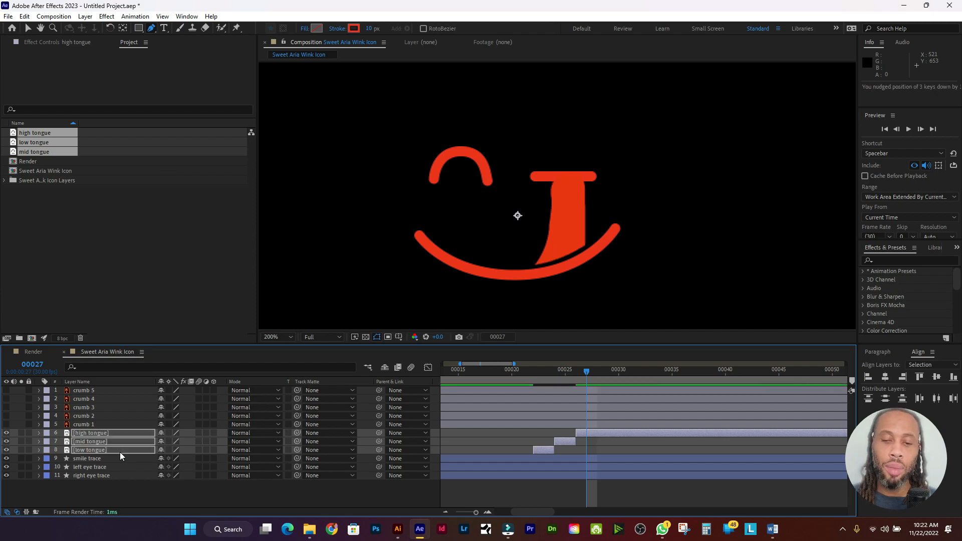
key(Down)
key(Down)
key(Down)
key(Down)
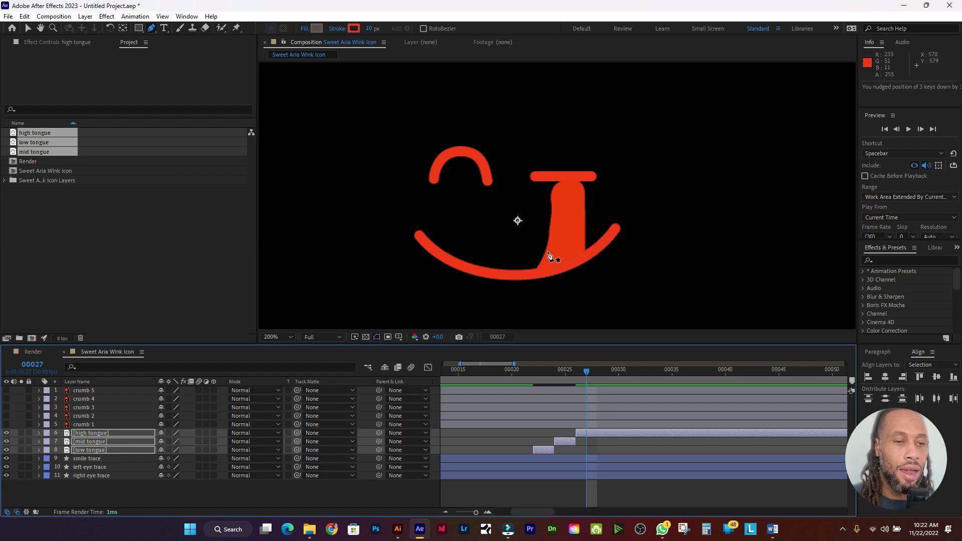
click(119, 469)
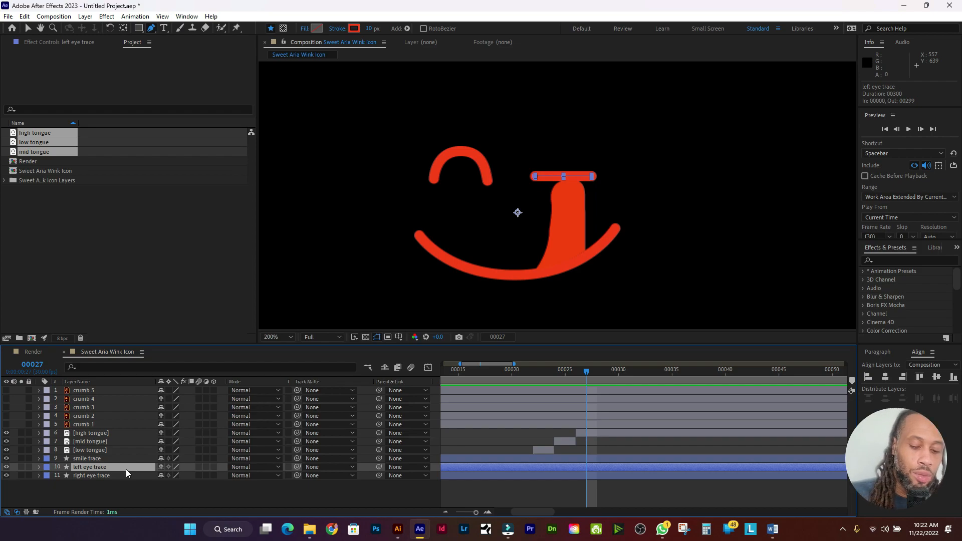
Step: Add a Path keyframe to the left eye trace at frame 25
key(u)
key(u)
key(u)
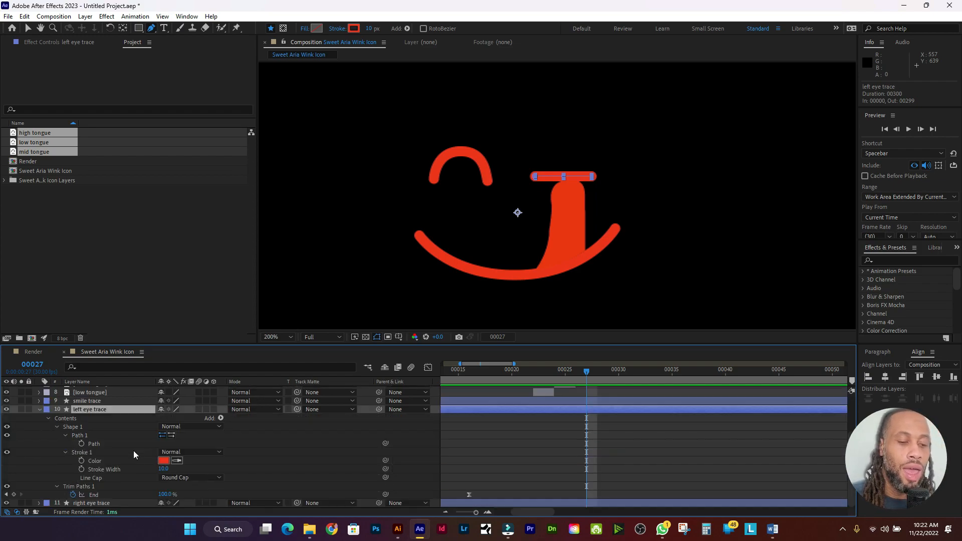
click(124, 435)
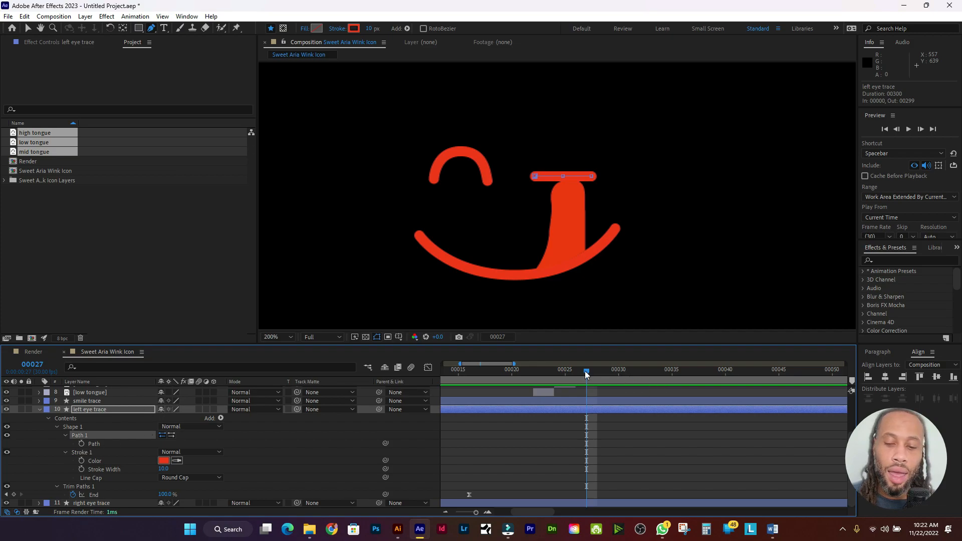
click(569, 374)
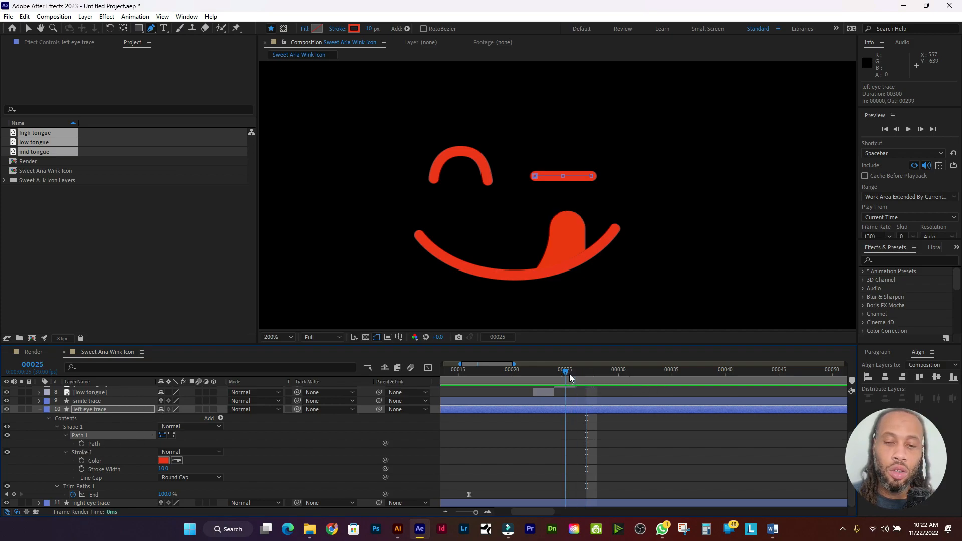
click(81, 445)
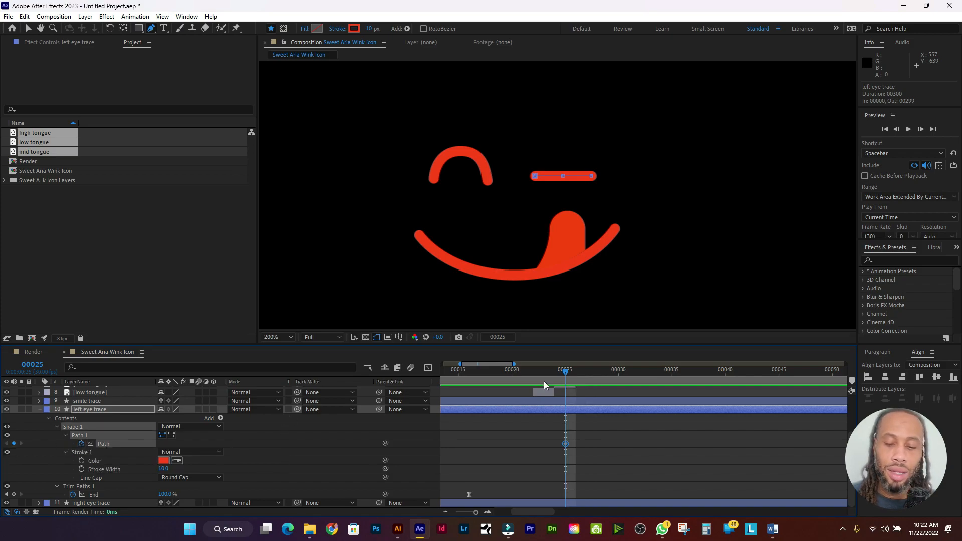
Step: At frame 26, raise the flat eye bar slightly, then undo the edit
click(577, 371)
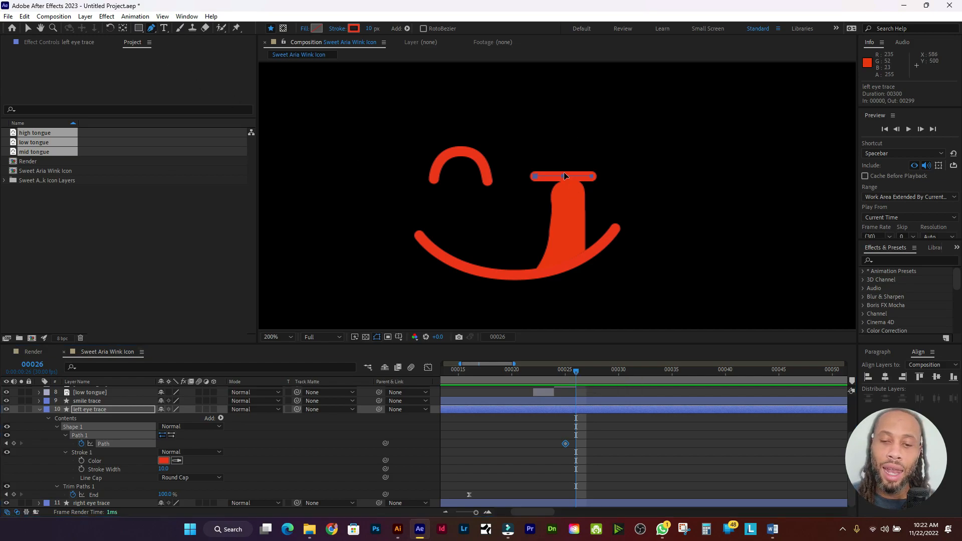
drag(563, 176, 569, 132)
key(ctrl+z)
scroll(564, 177, up, 1)
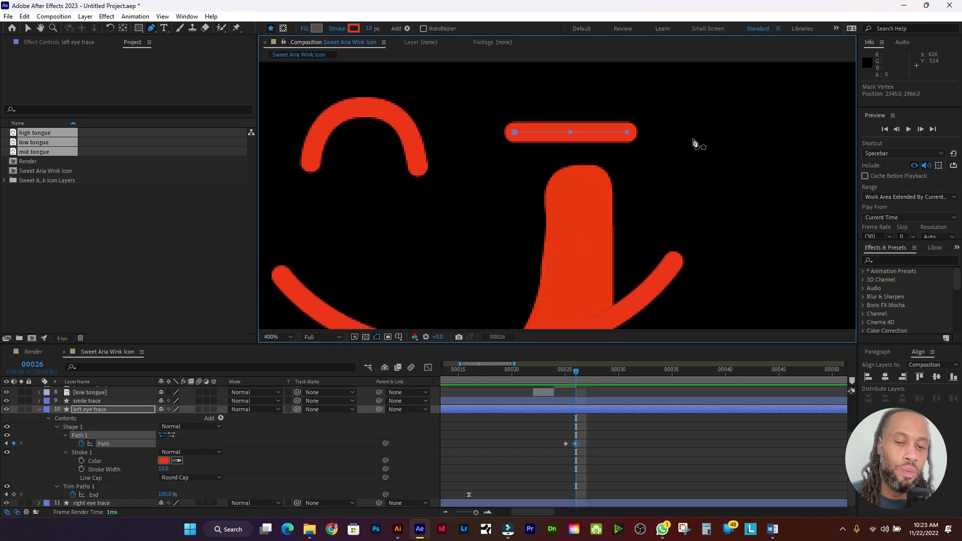
Step: Undo the raised eye bar, then try stretching and bending it, undoing each attempt
key(ctrl+z)
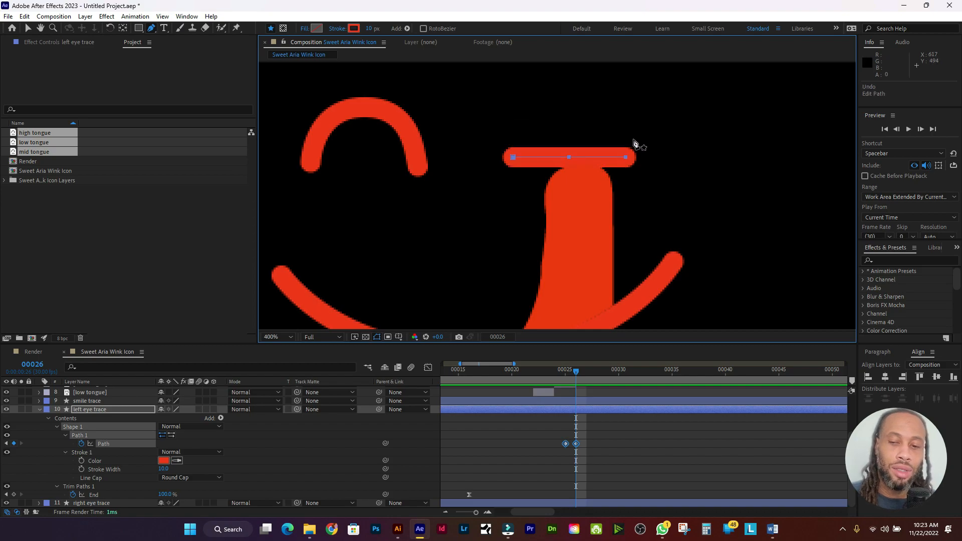
drag(626, 156, 635, 140)
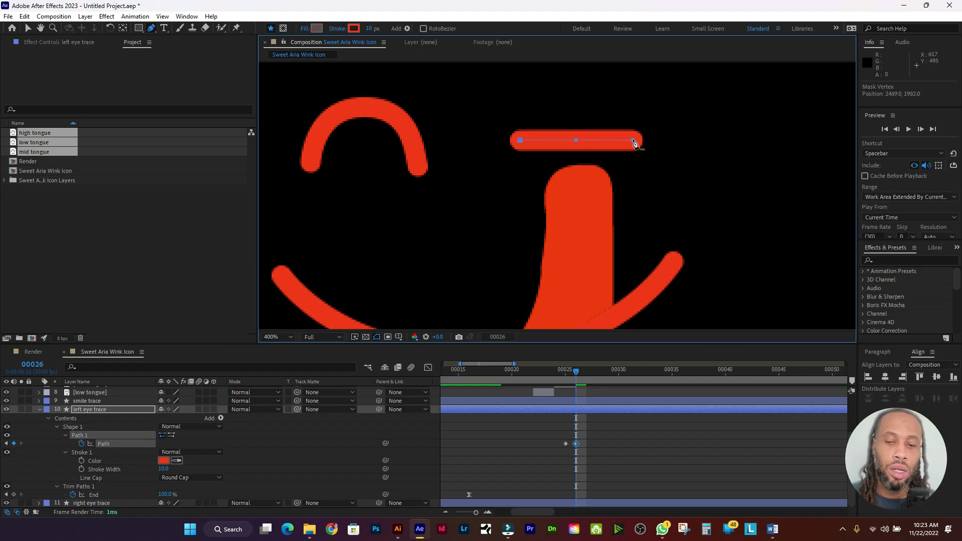
key(ctrl+z)
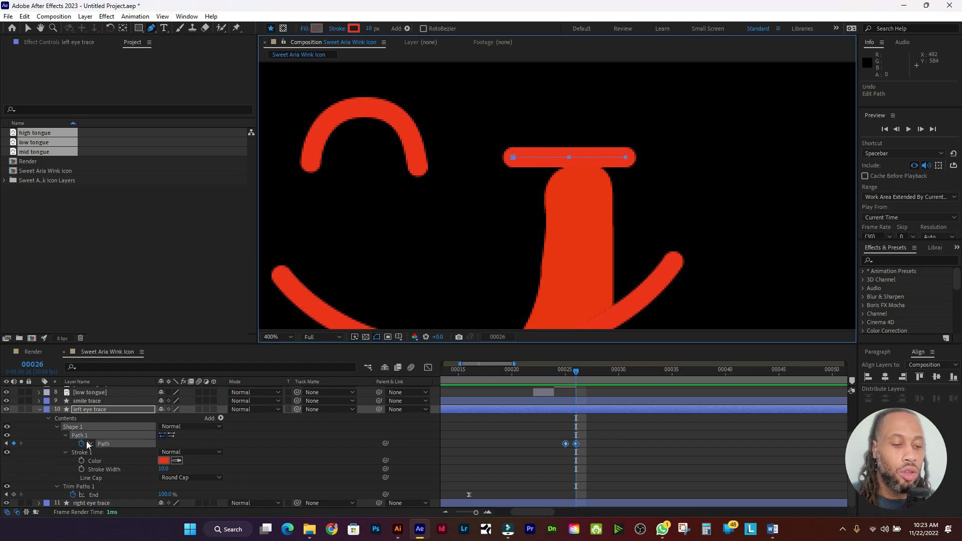
click(112, 429)
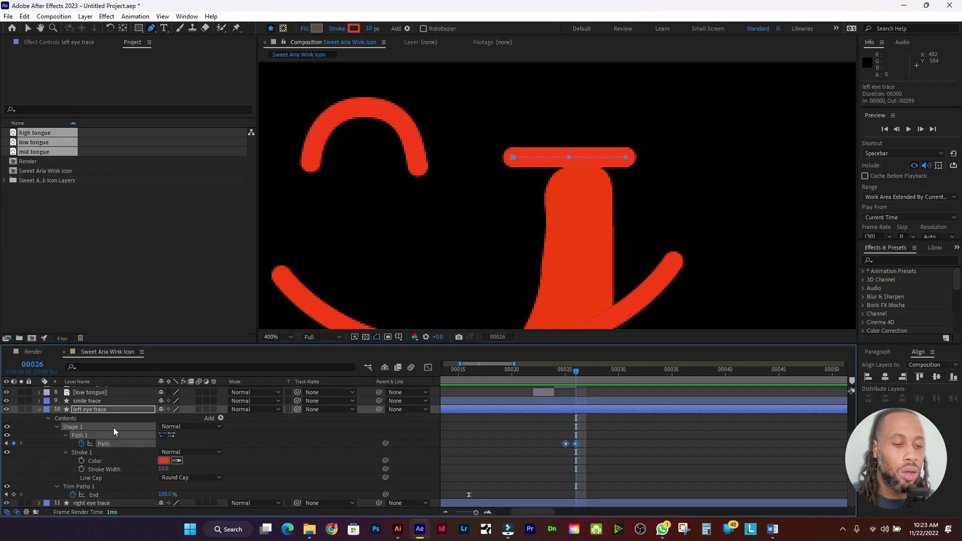
click(118, 408)
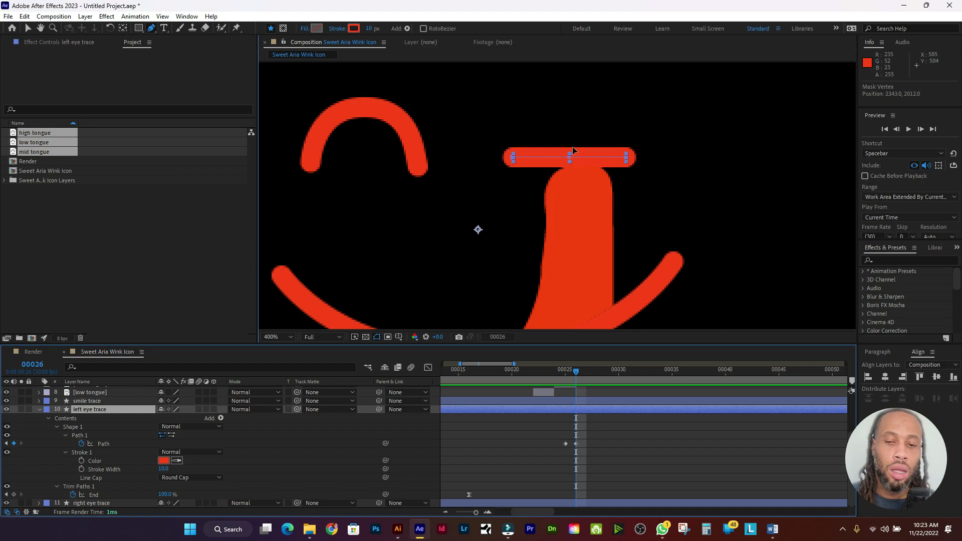
drag(570, 160, 572, 143)
key(ctrl+z)
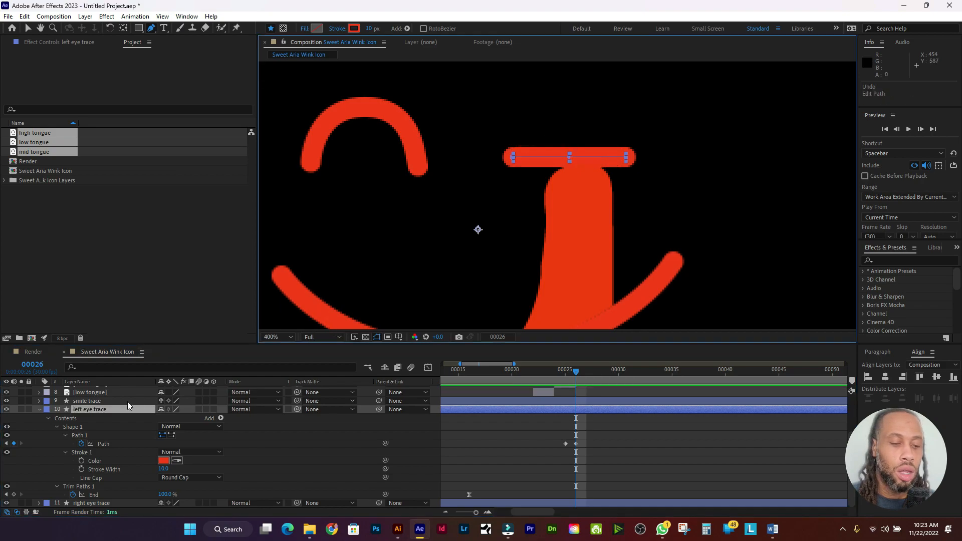
click(118, 408)
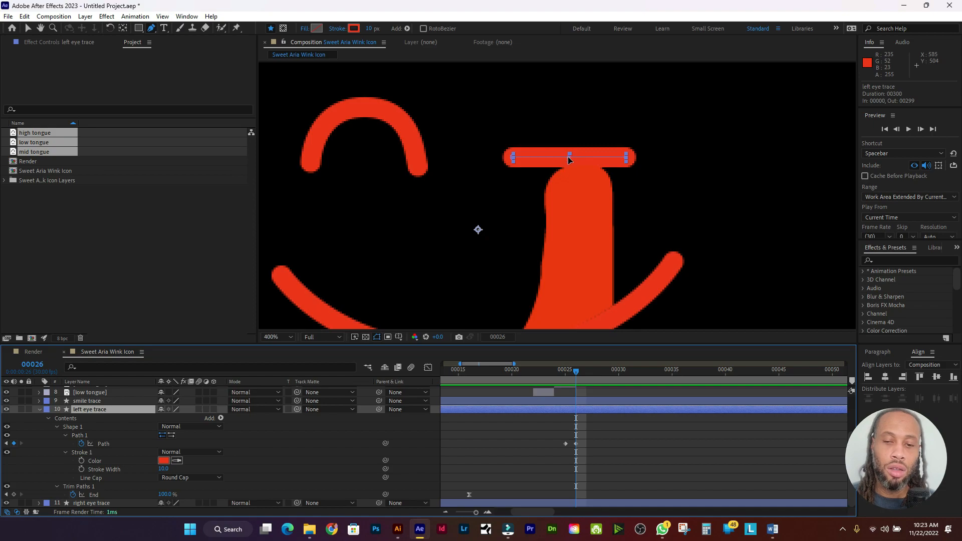
drag(570, 159, 569, 152)
key(ctrl+z)
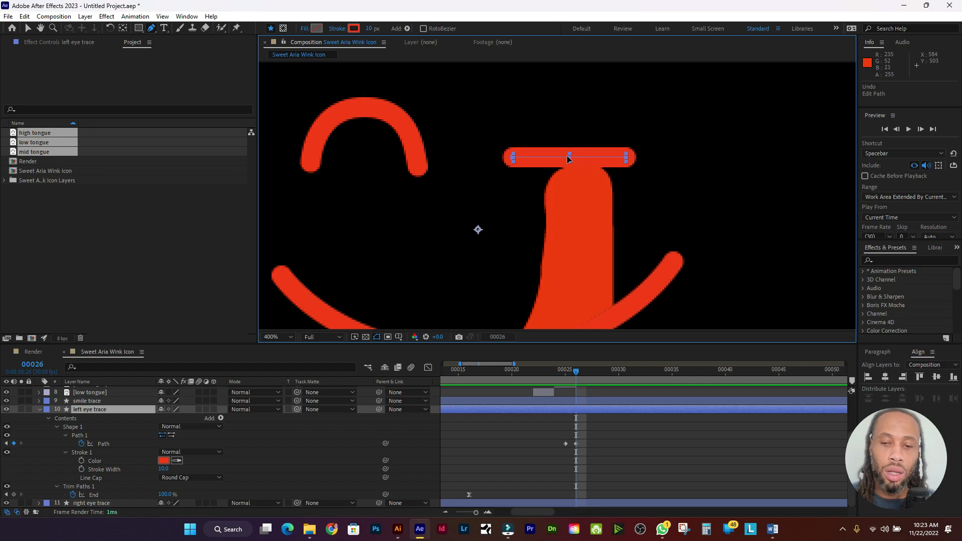
Step: Try the Convert Vertex tool on the eye path's vertices, then return to the Pen tool
click(151, 28)
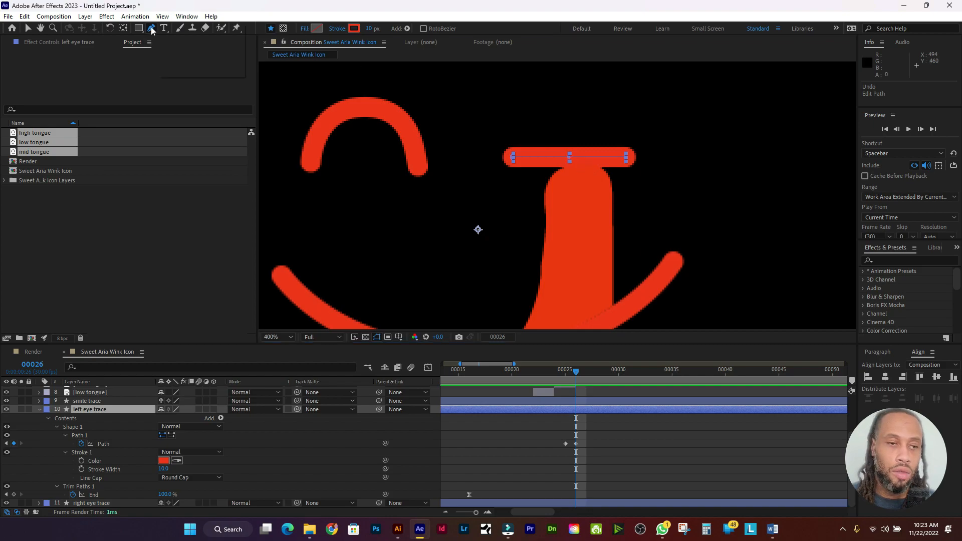
click(209, 61)
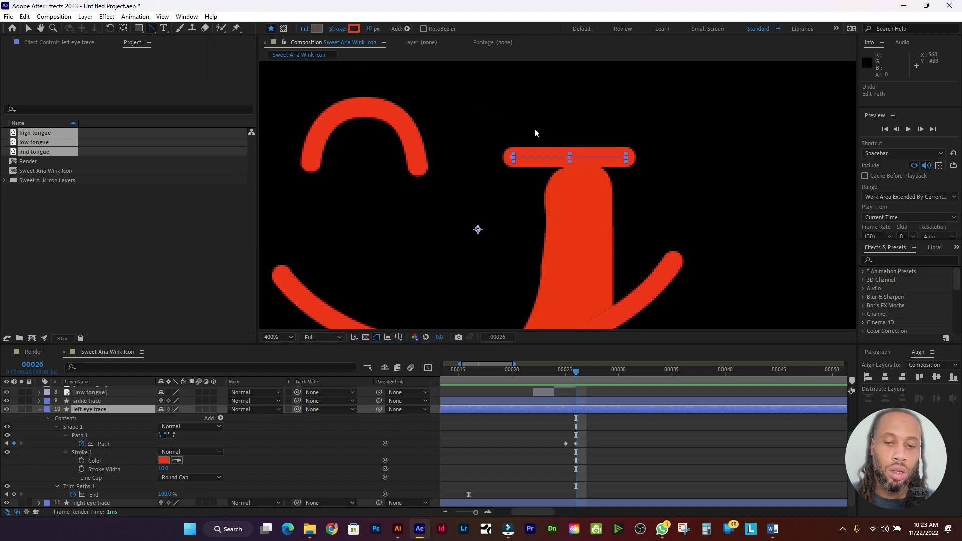
click(569, 158)
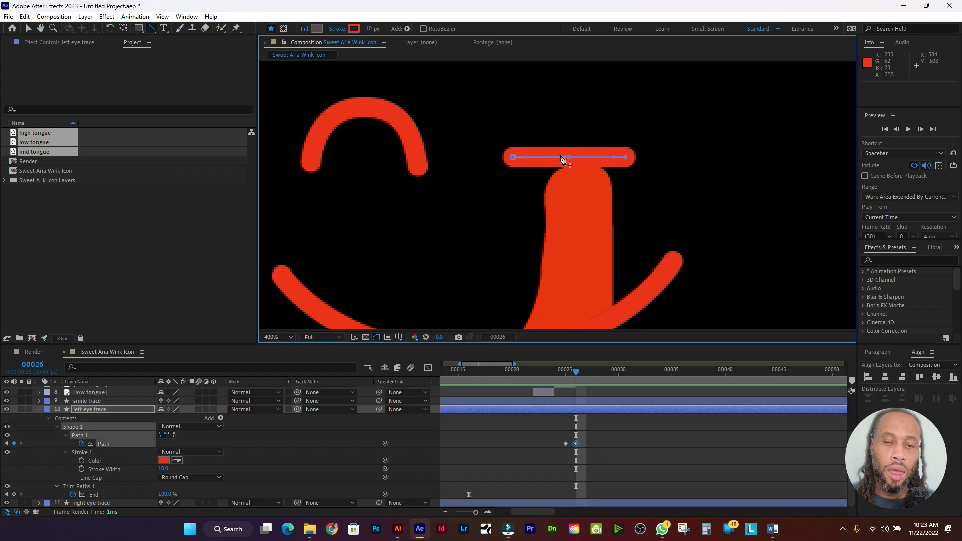
click(514, 159)
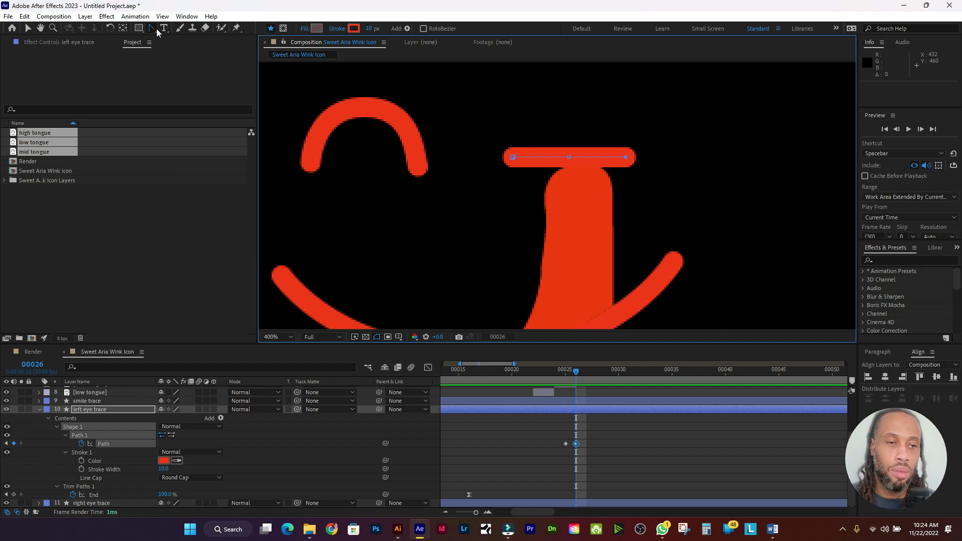
drag(155, 29, 180, 41)
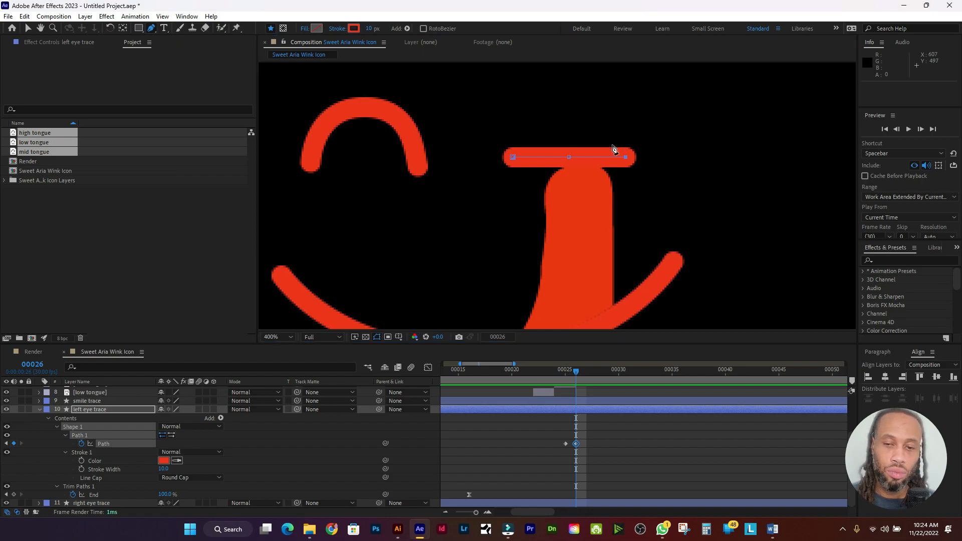
Step: Add a smooth middle point to the flat eye bar and shape it into a slight arch
drag(570, 155, 571, 144)
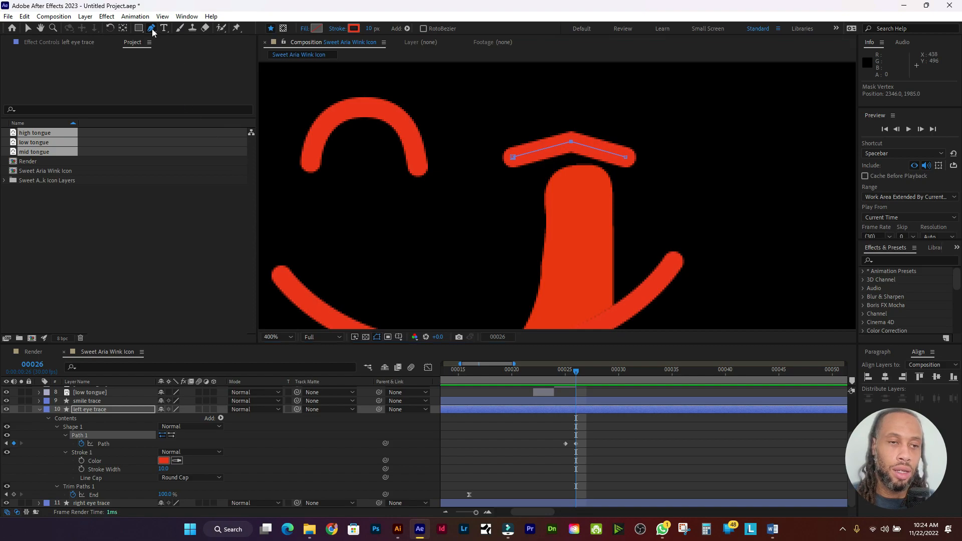
drag(152, 29, 191, 59)
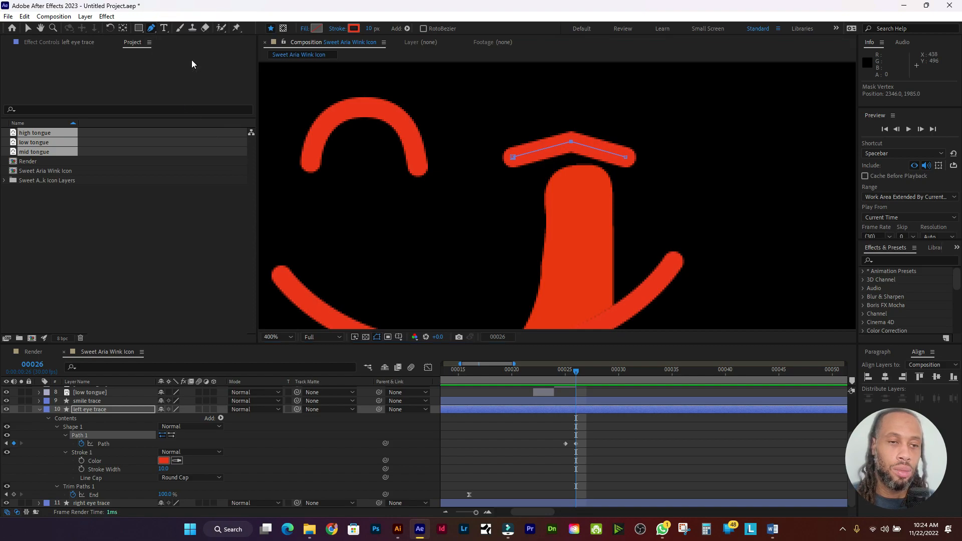
click(571, 143)
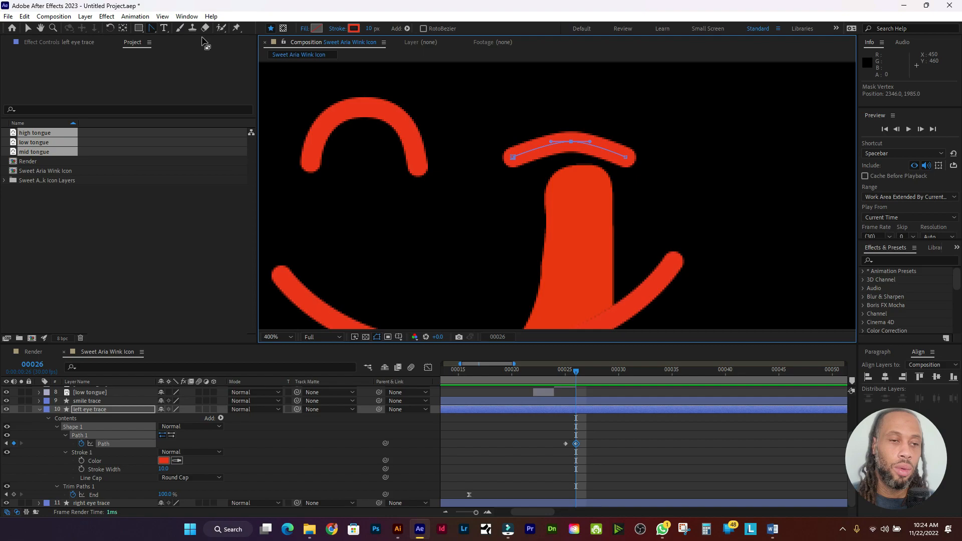
drag(149, 28, 166, 40)
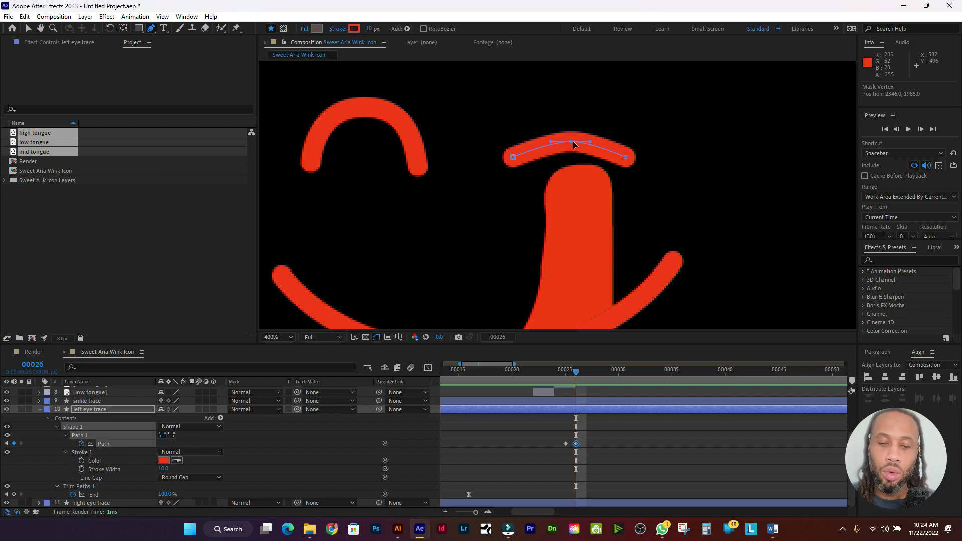
drag(573, 140, 573, 112)
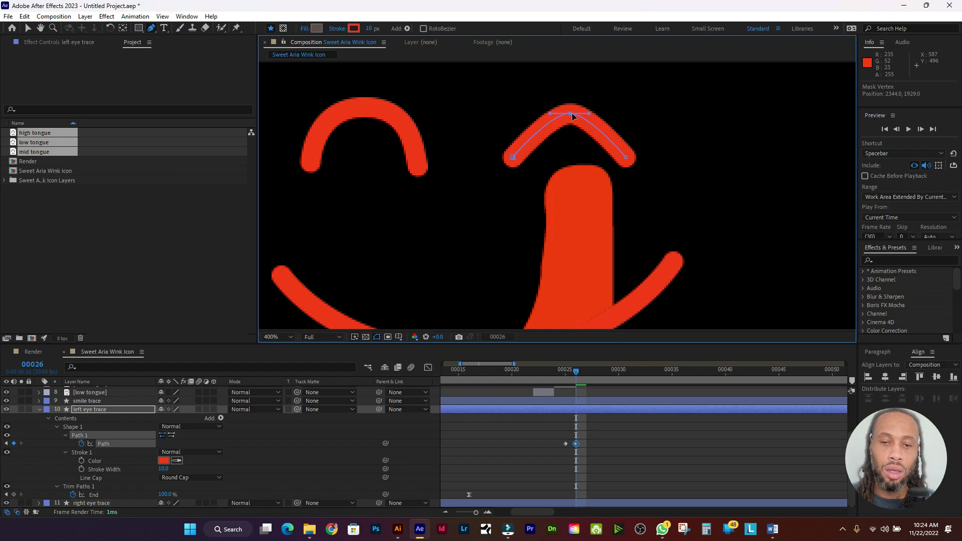
key(ctrl+z)
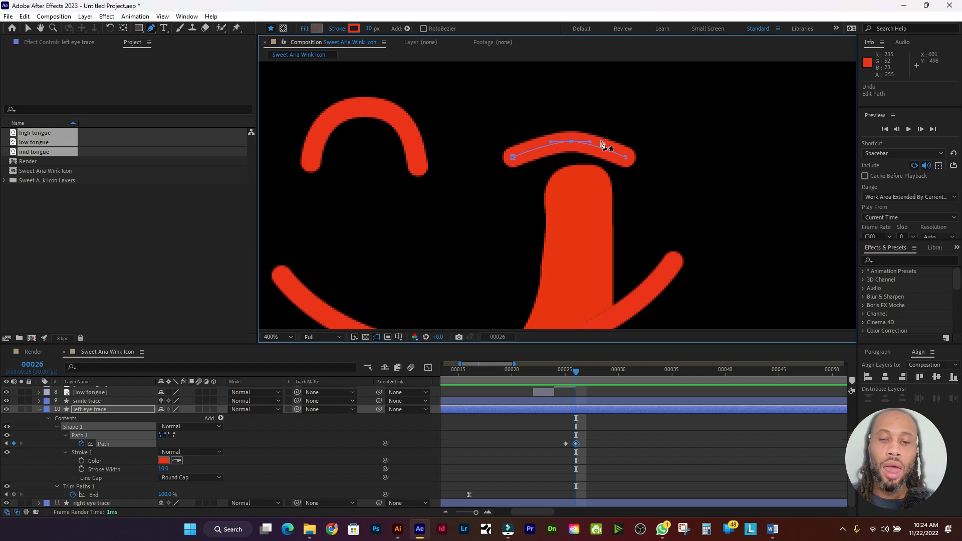
drag(591, 142, 546, 143)
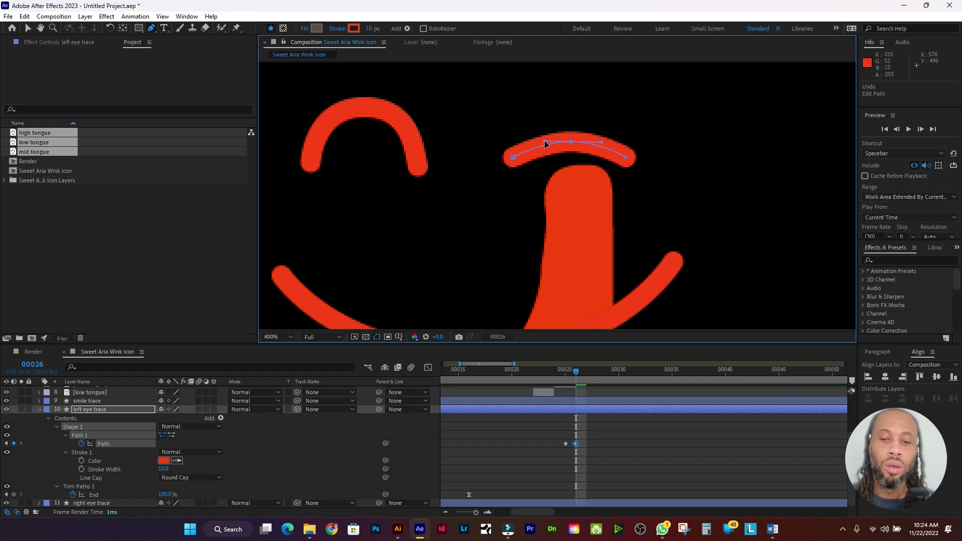
click(571, 140)
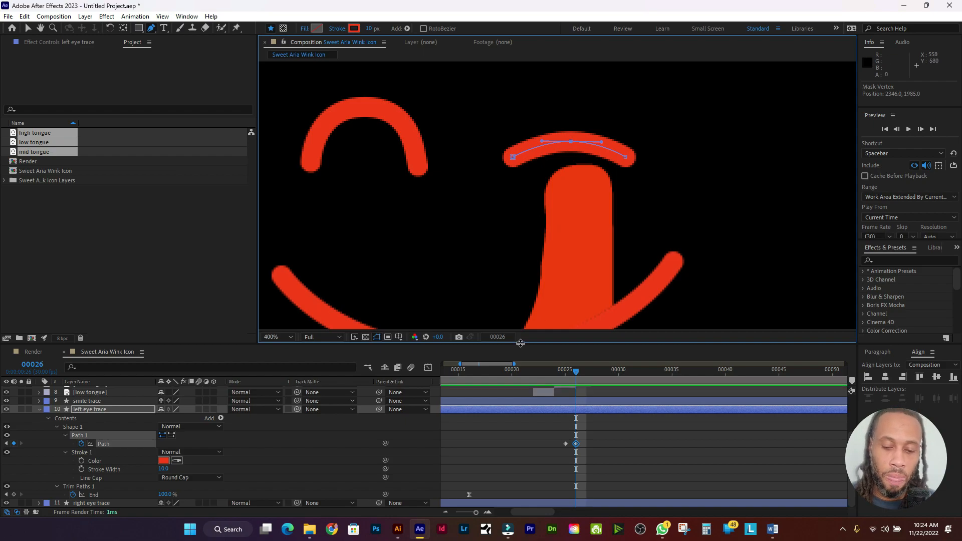
Step: At frame 27, raise the middle point and pull both curve handles out to round the arch
click(575, 372)
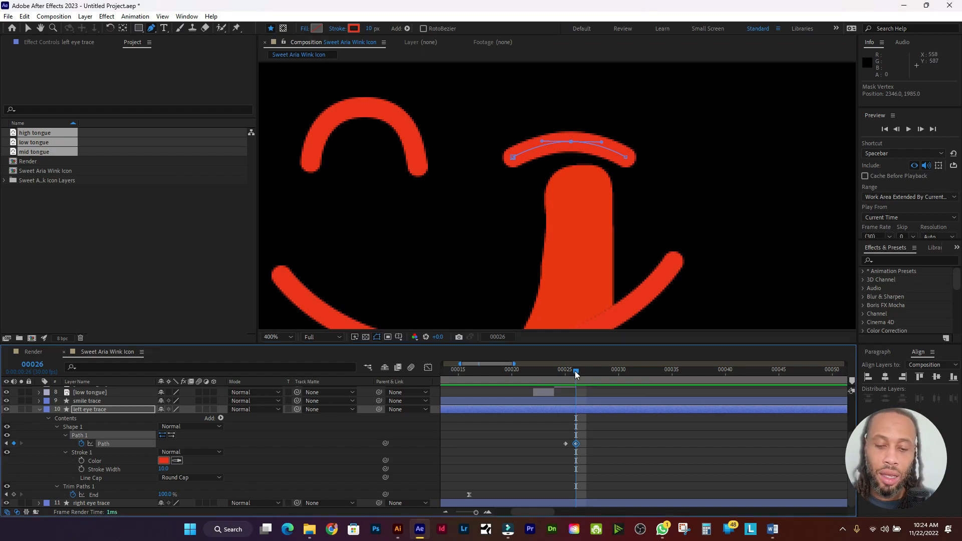
drag(576, 371, 584, 374)
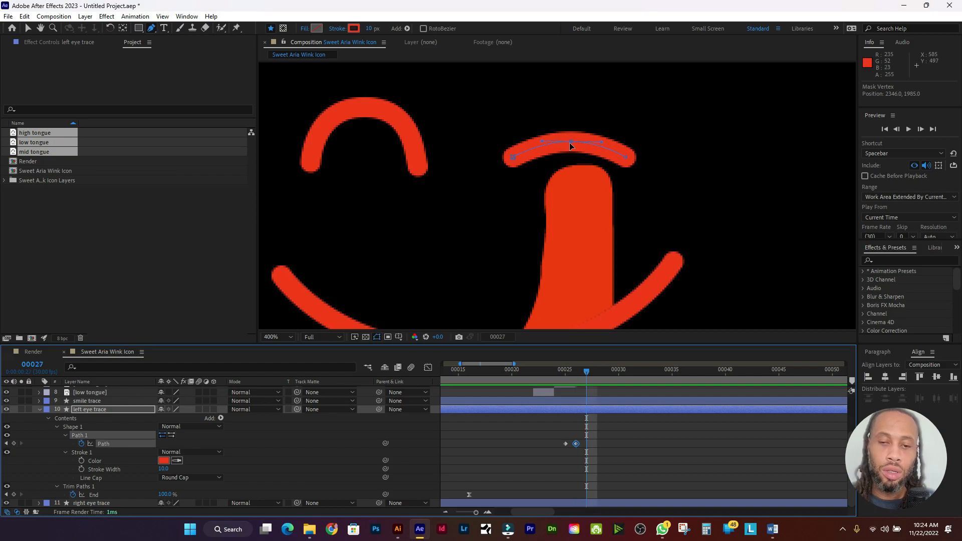
drag(572, 141, 573, 129)
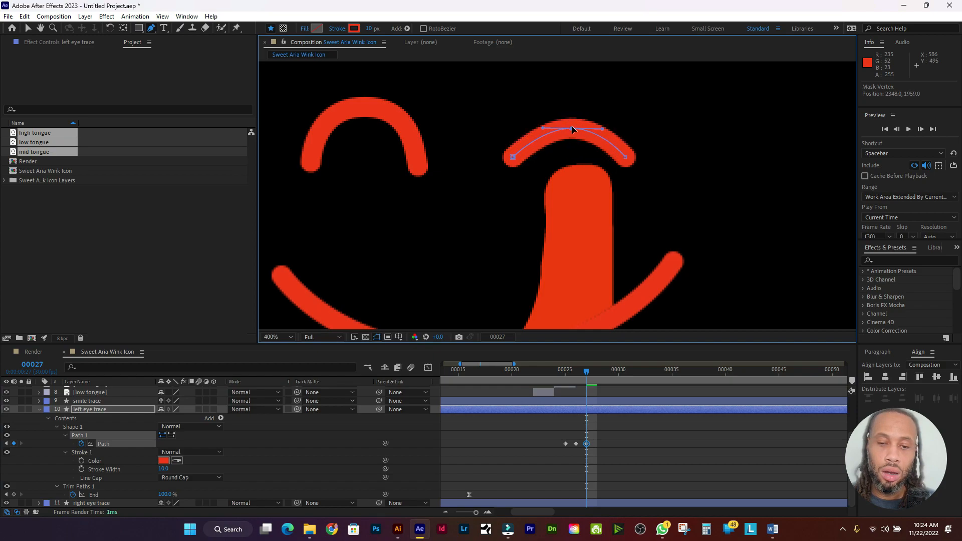
drag(601, 129, 615, 129)
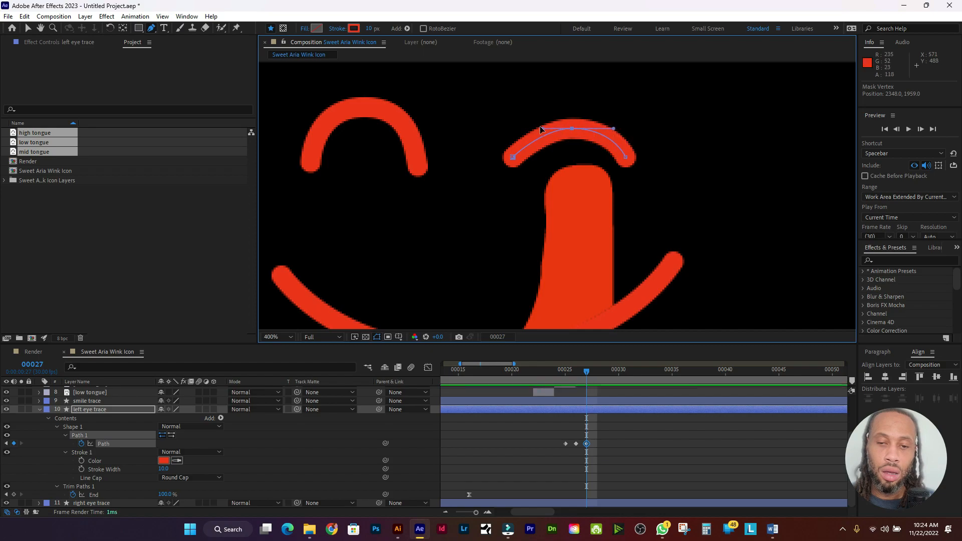
drag(545, 128, 527, 128)
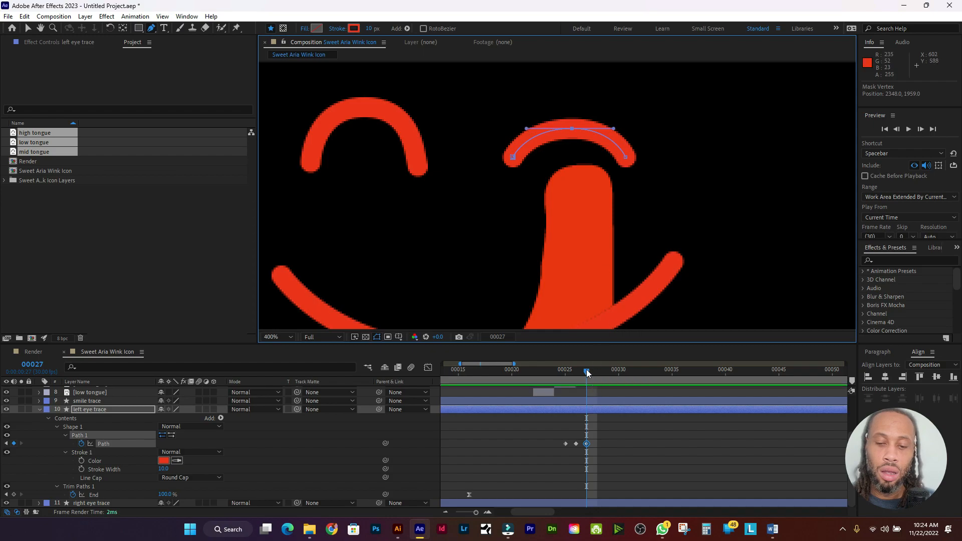
Step: At frame 29, raise the arch's top point for a taller eye and scrub to check
drag(586, 371, 606, 372)
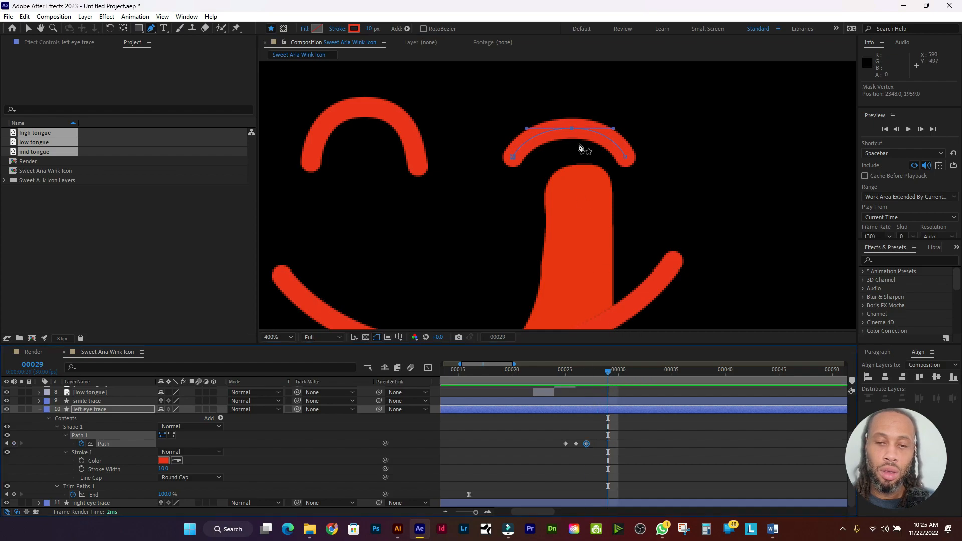
drag(572, 128, 572, 108)
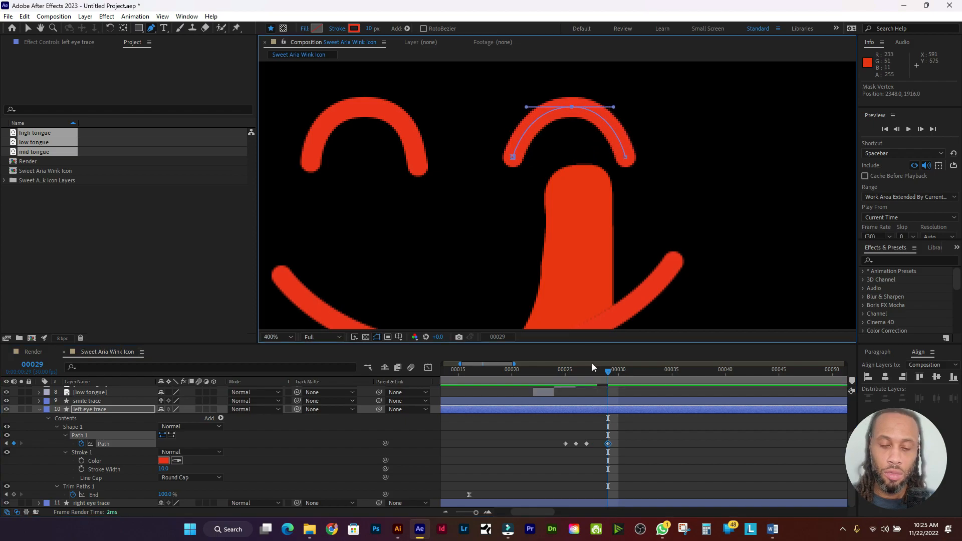
drag(611, 371, 559, 396)
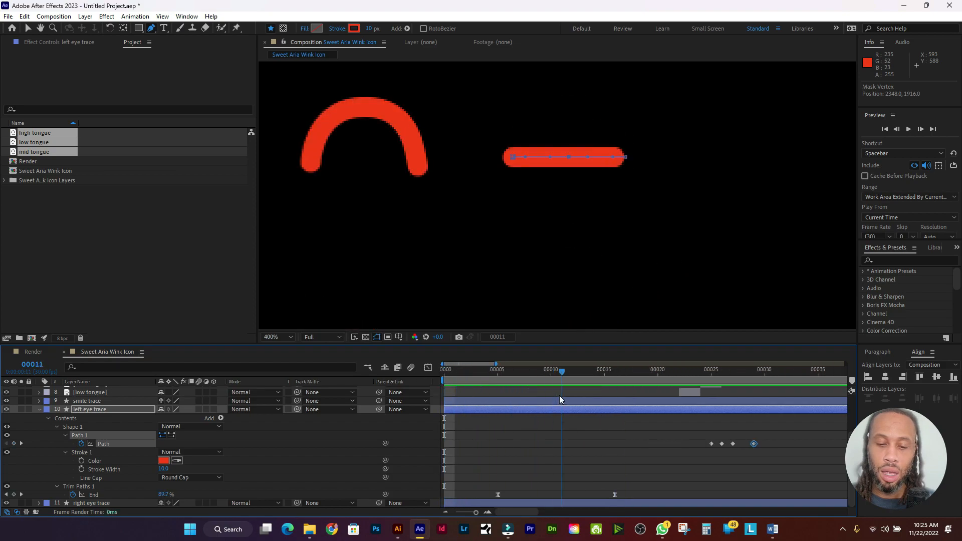
click(717, 444)
Step: Apply Easy Ease to all four left-eye Path keyframes
drag(770, 441, 689, 445)
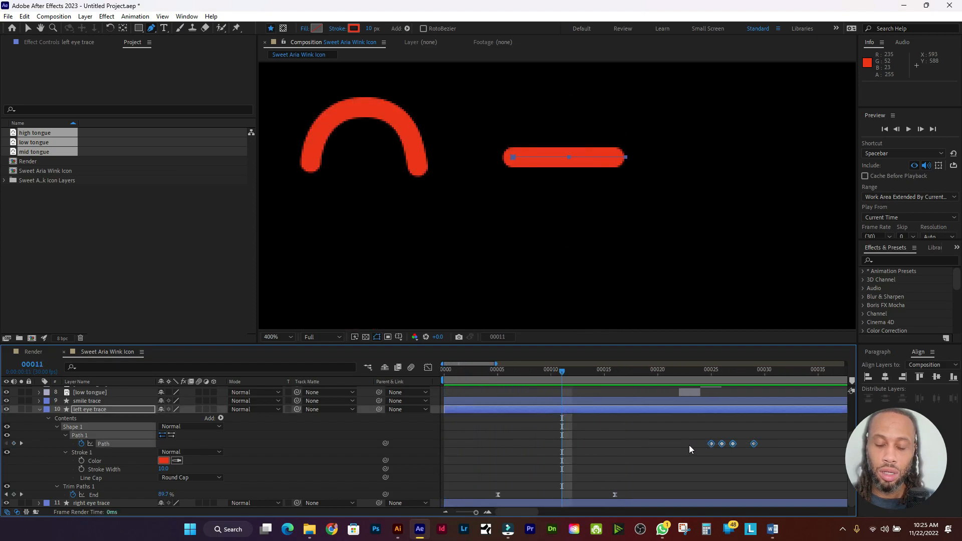
click(134, 16)
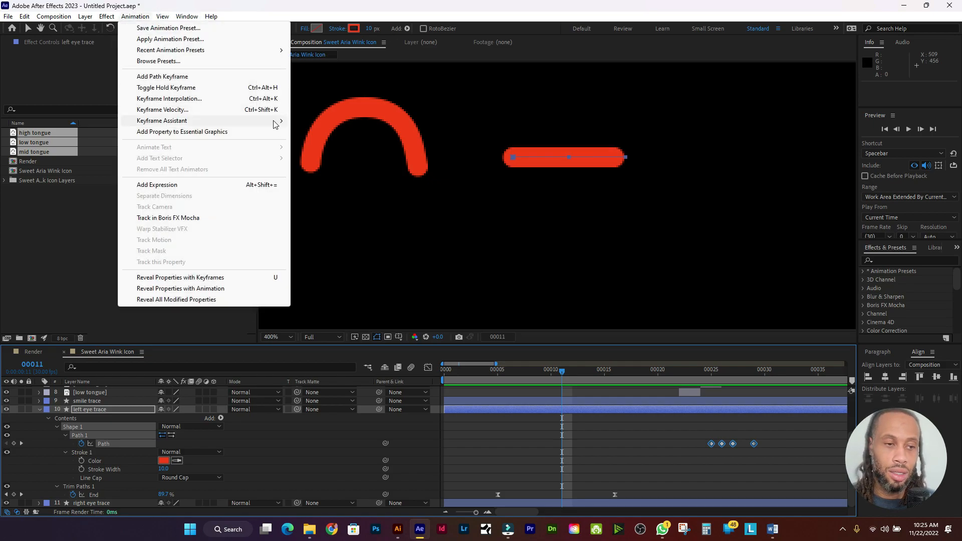
mouse_move(273, 121)
click(350, 153)
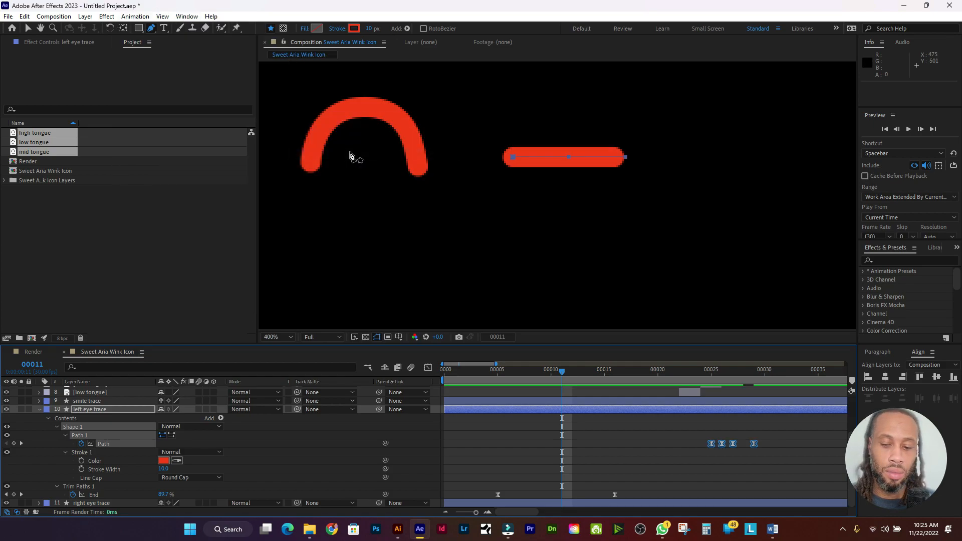
Step: Preview the face animation from the start, twice
drag(566, 375, 426, 371)
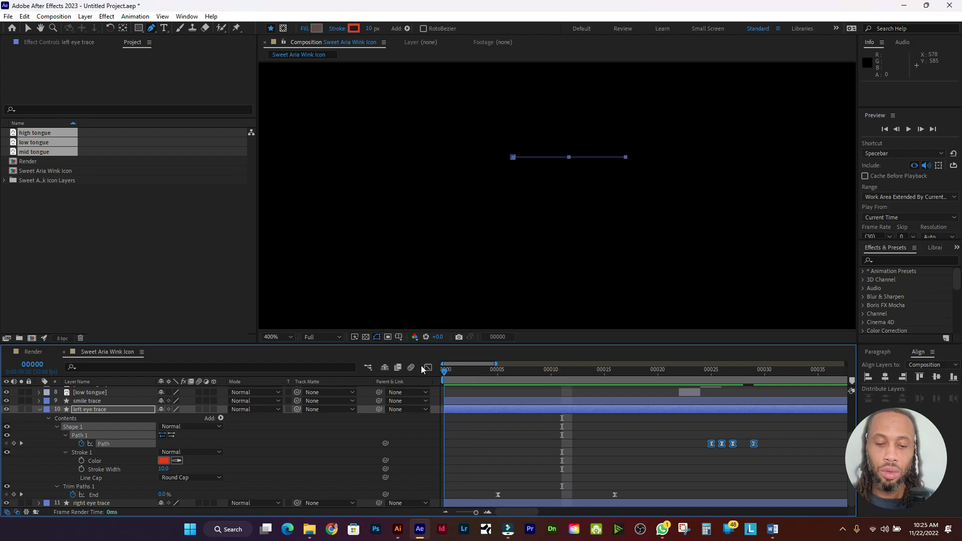
scroll(533, 200, down, 7)
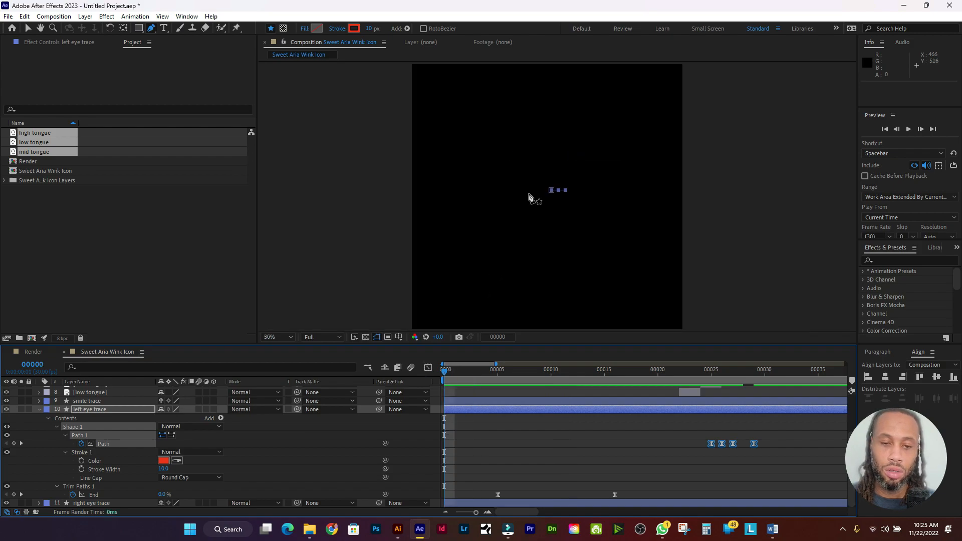
scroll(529, 197, up, 2)
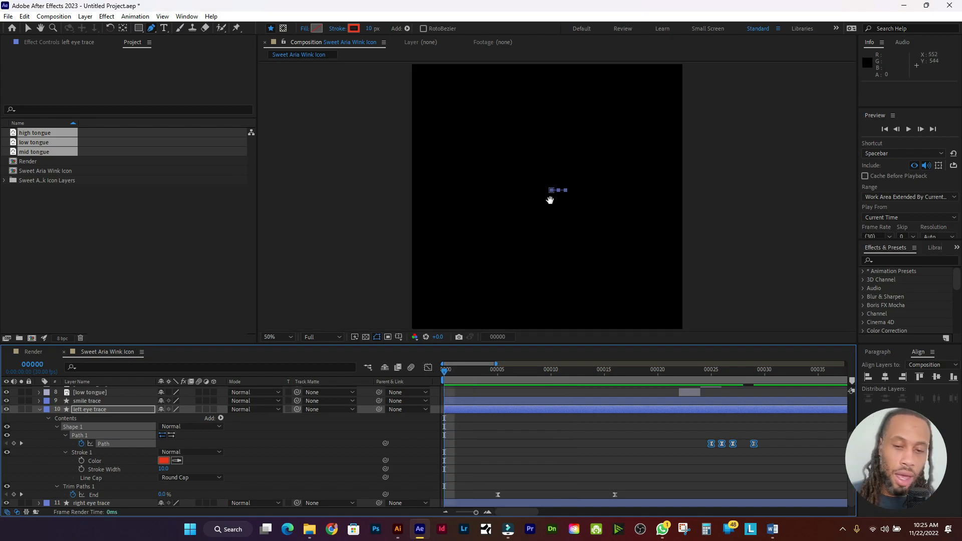
key(space)
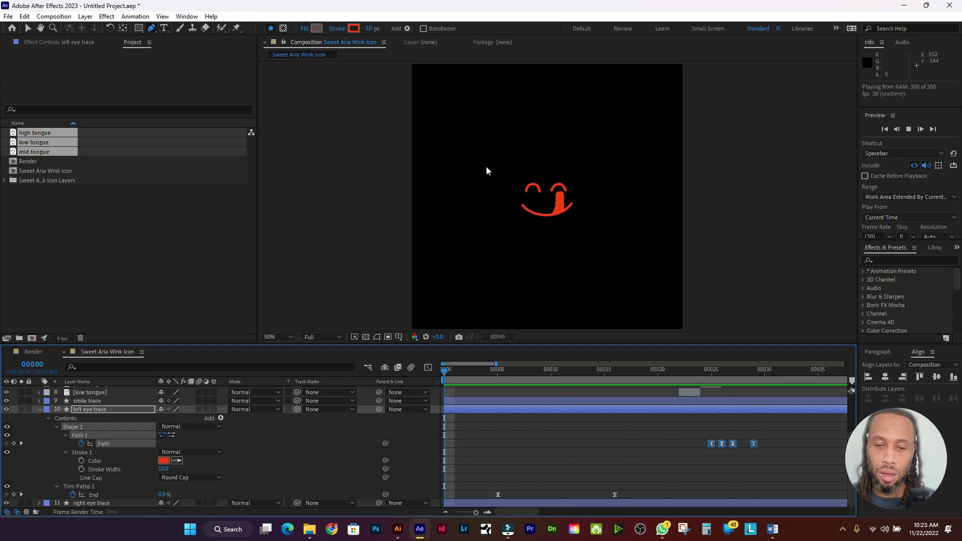
key(space)
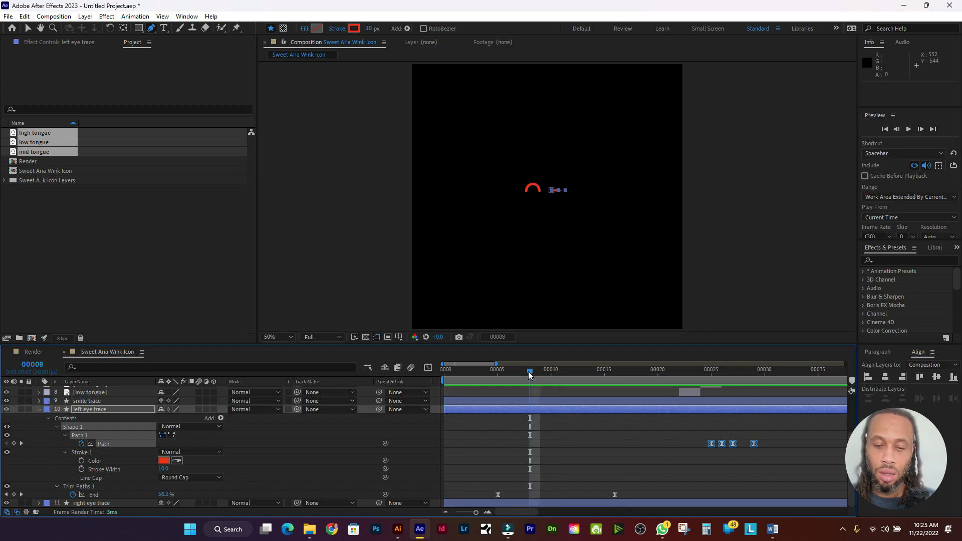
key(space)
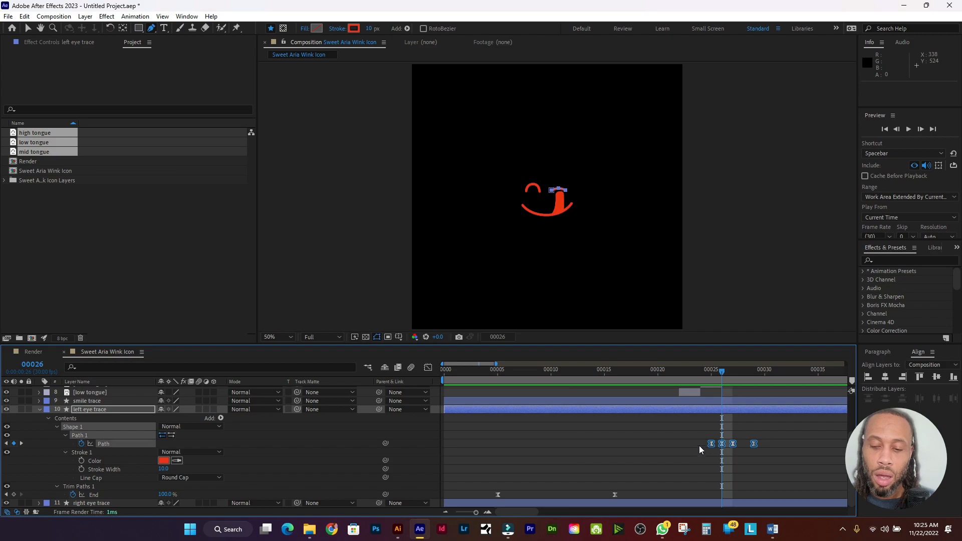
key(space)
Step: Reselect the four Path keyframes, replay the smile preview, and collapse the left eye trace
drag(692, 444, 722, 445)
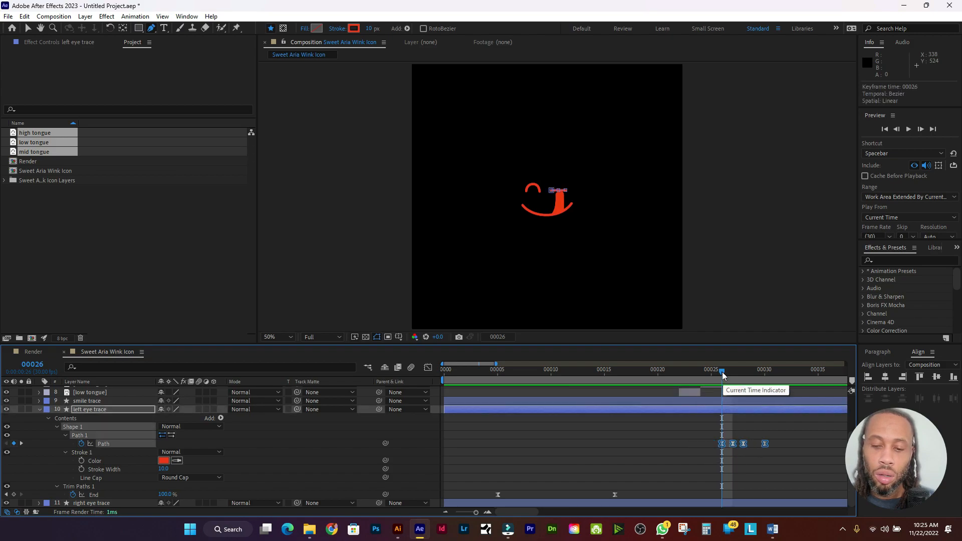
drag(722, 371, 444, 371)
key(space)
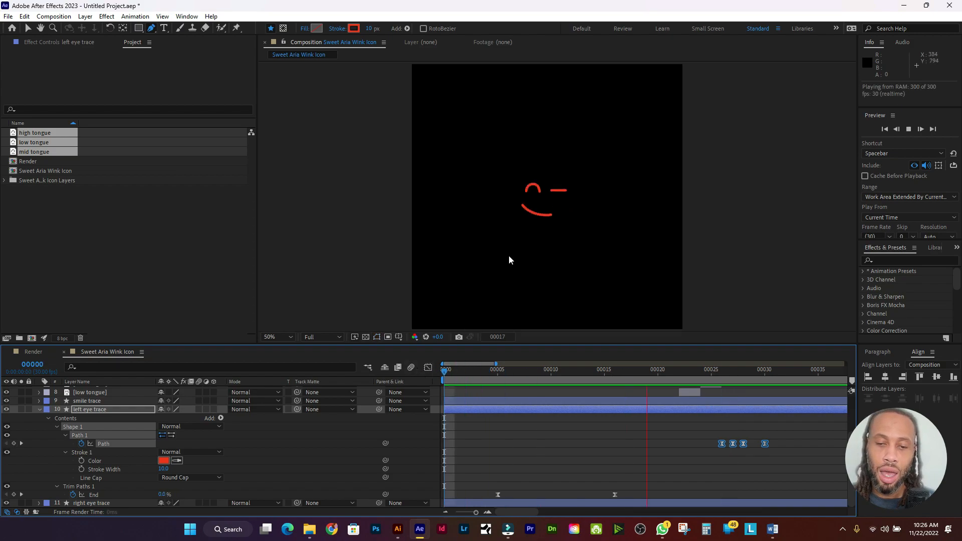
click(540, 372)
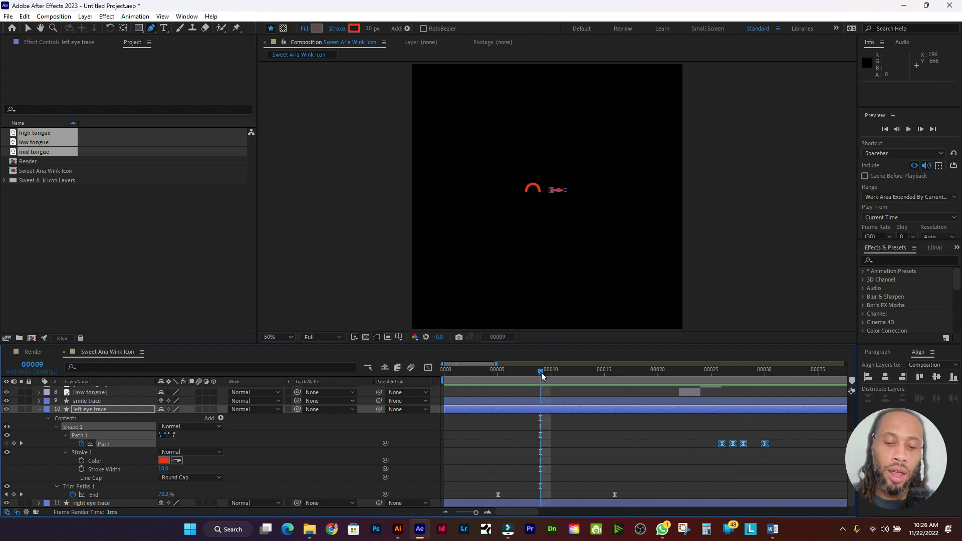
key(Home)
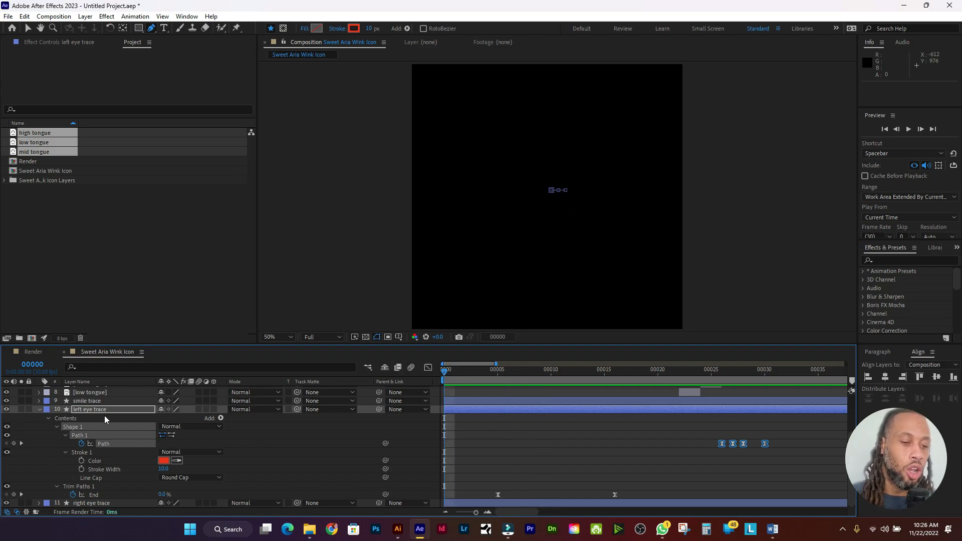
click(39, 410)
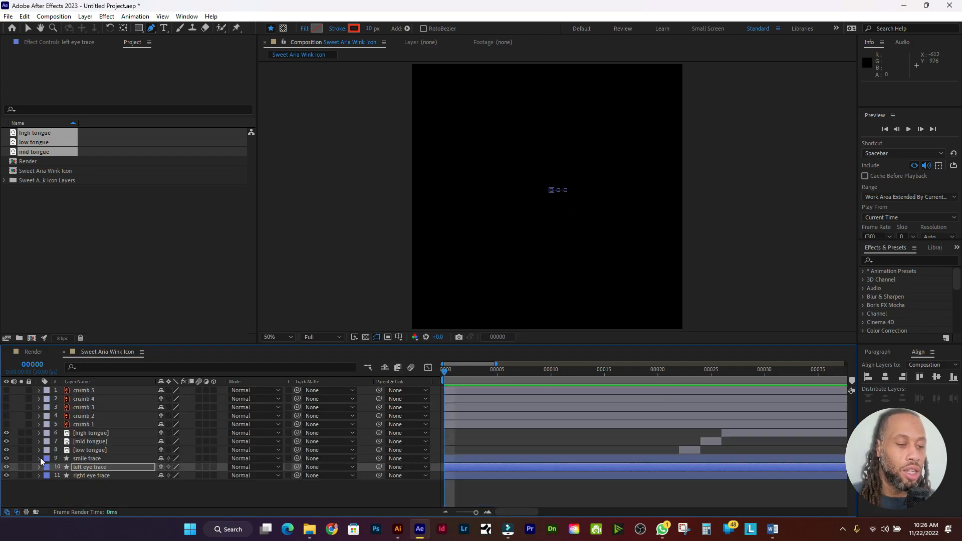
Step: Switch to the Render composition and select the Sweet Aria Wink Icon comp in the project
click(119, 476)
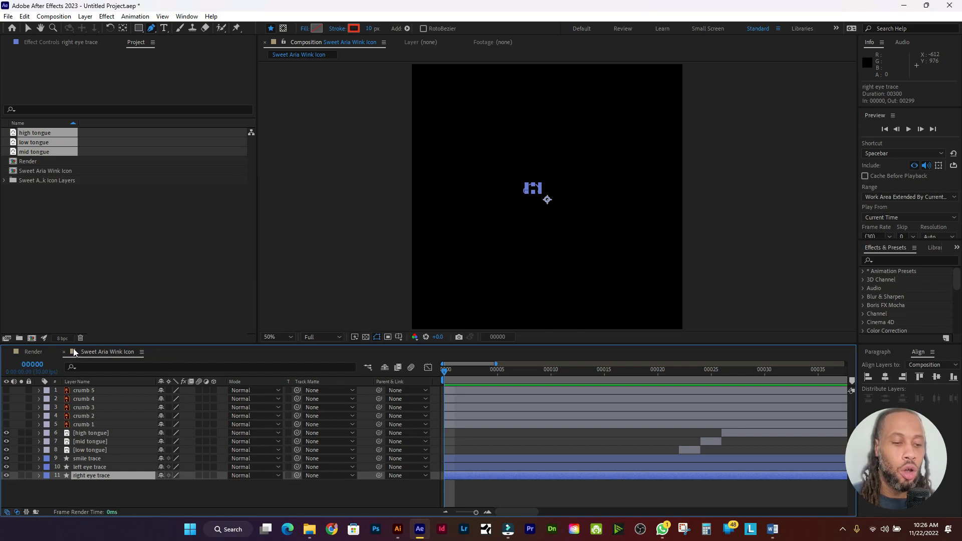
click(33, 353)
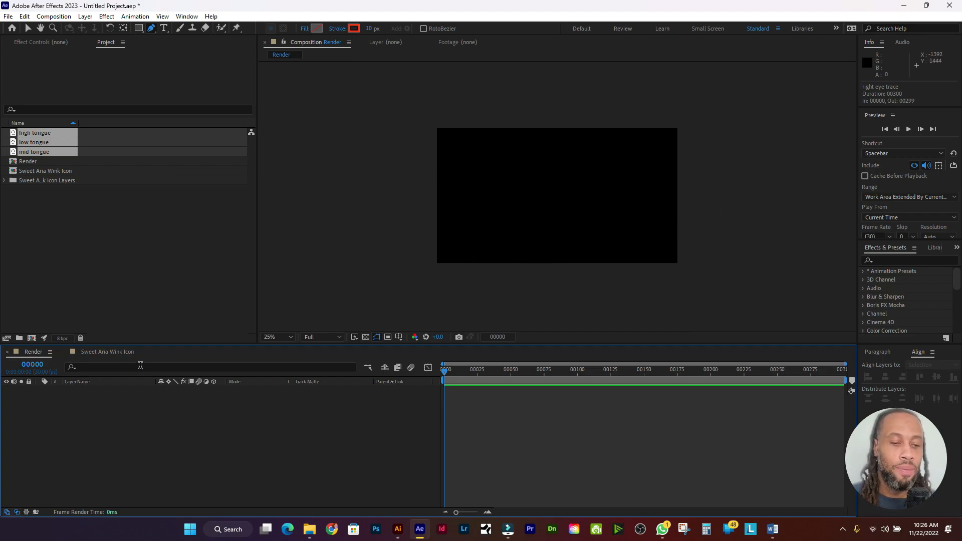
click(72, 192)
click(61, 171)
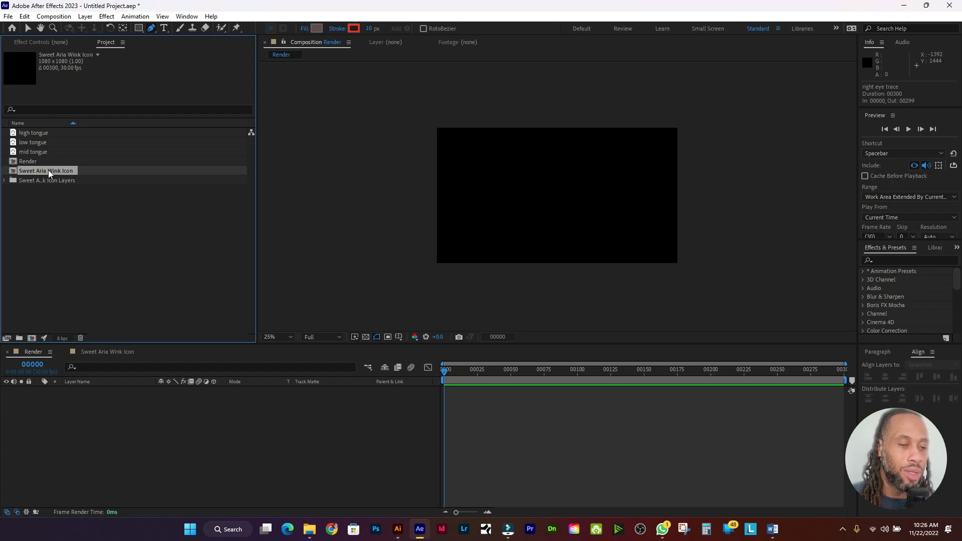
Step: Rename the Sweet Aria Wink Icon composition to 'Icon Animation'
right_click(47, 173)
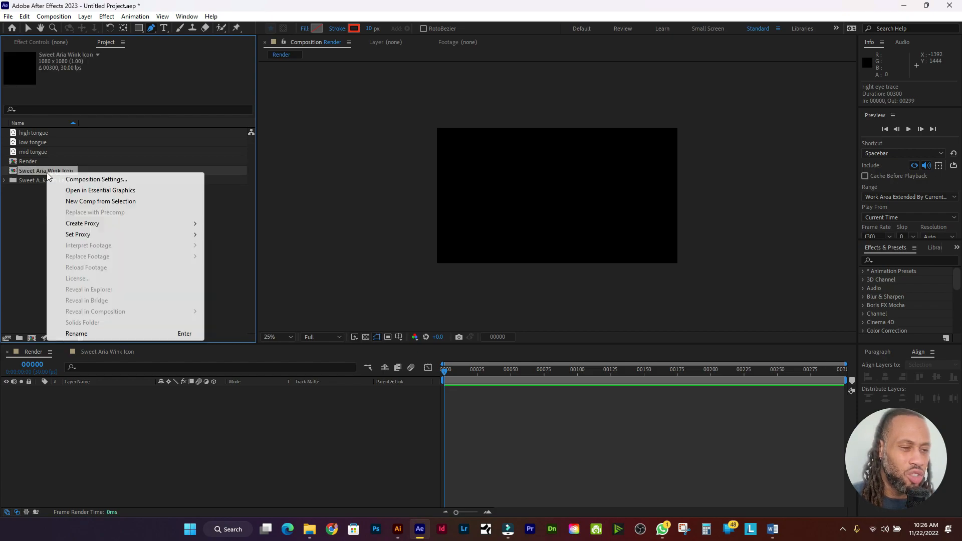
click(81, 331)
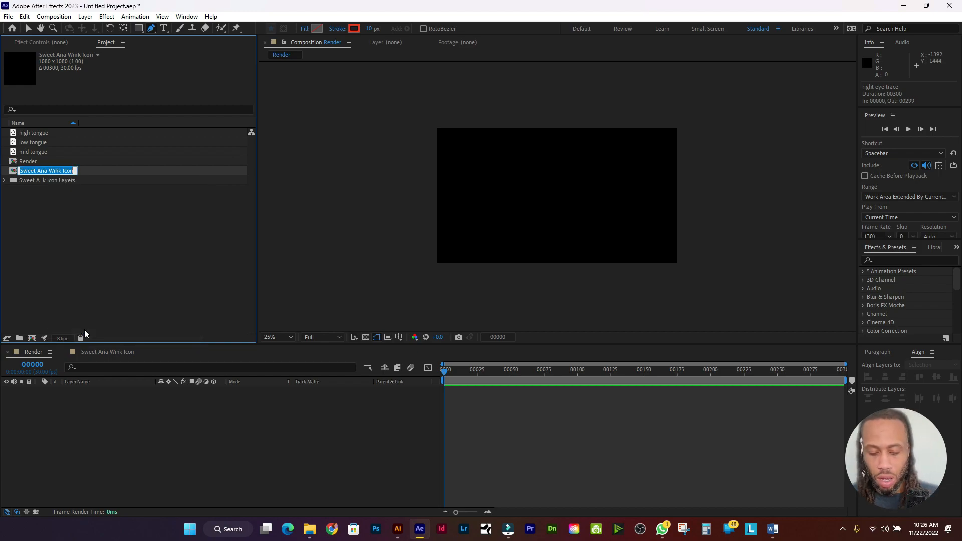
text(Icon)
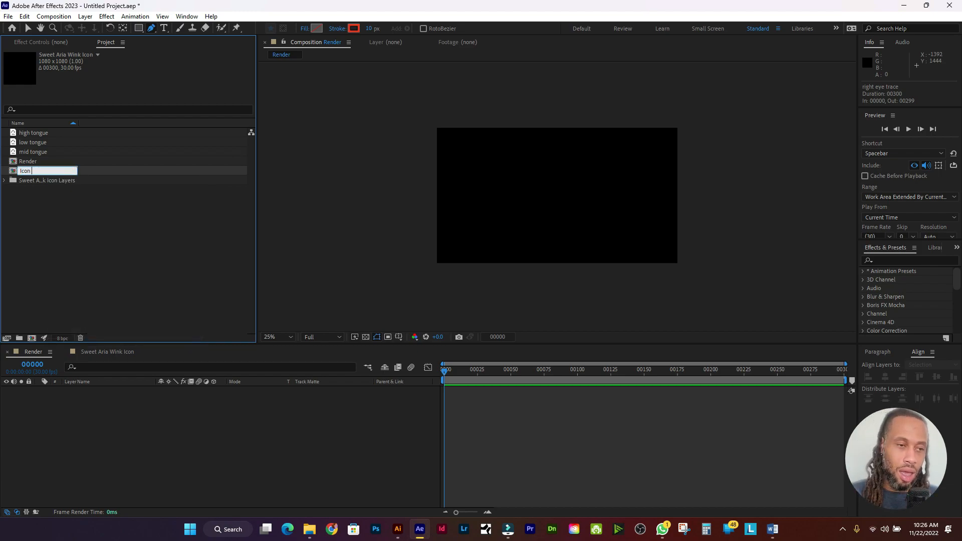
text( Animation)
key(Return)
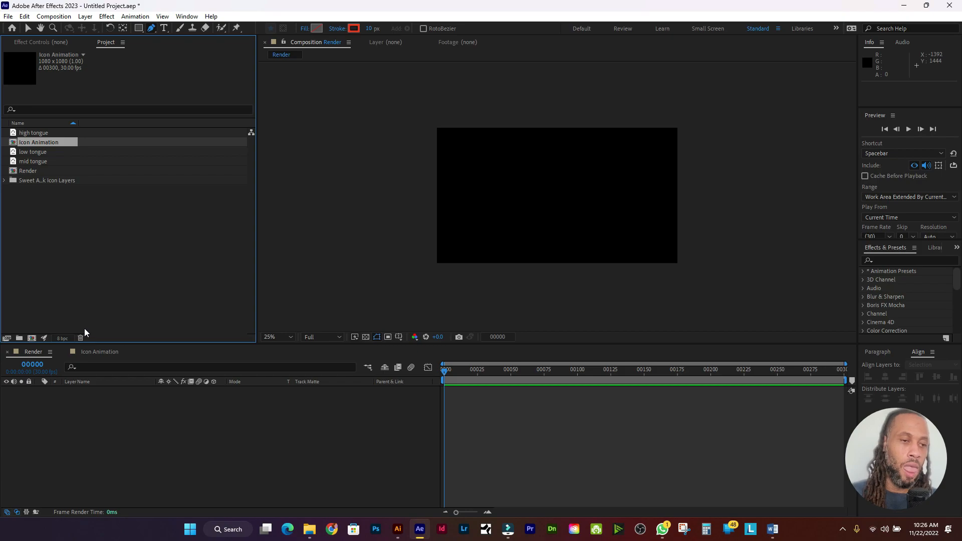
Step: Nest Icon Animation as a layer in the Render composition and preview it
drag(56, 141, 62, 399)
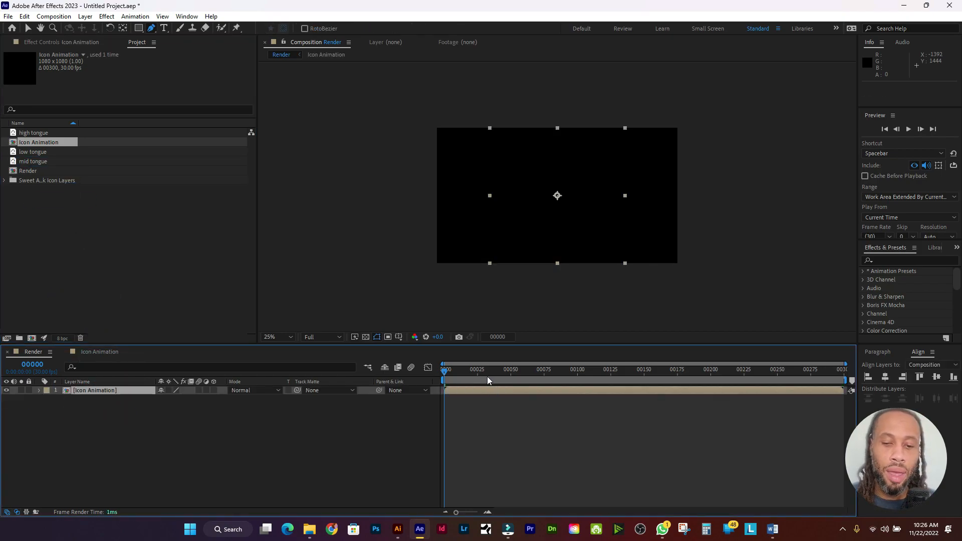
key(space)
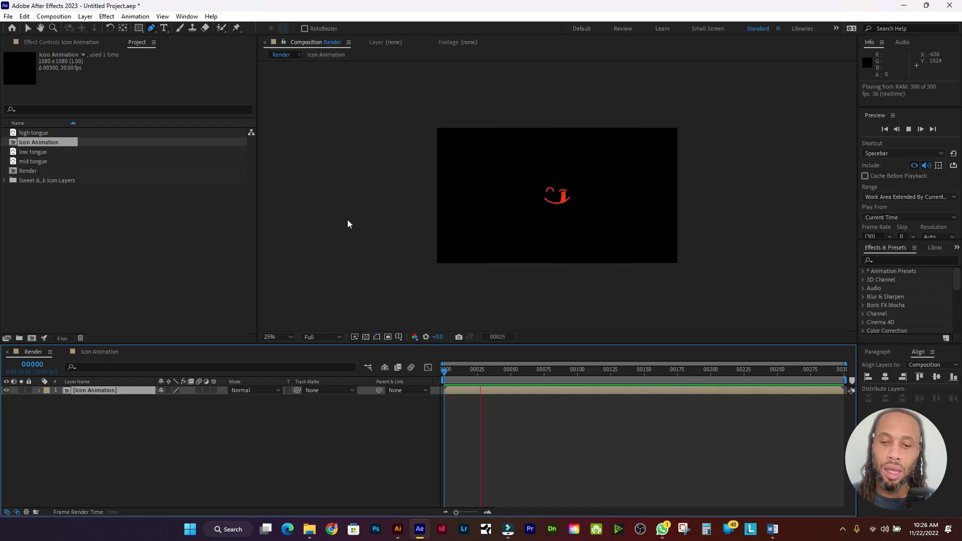
key(space)
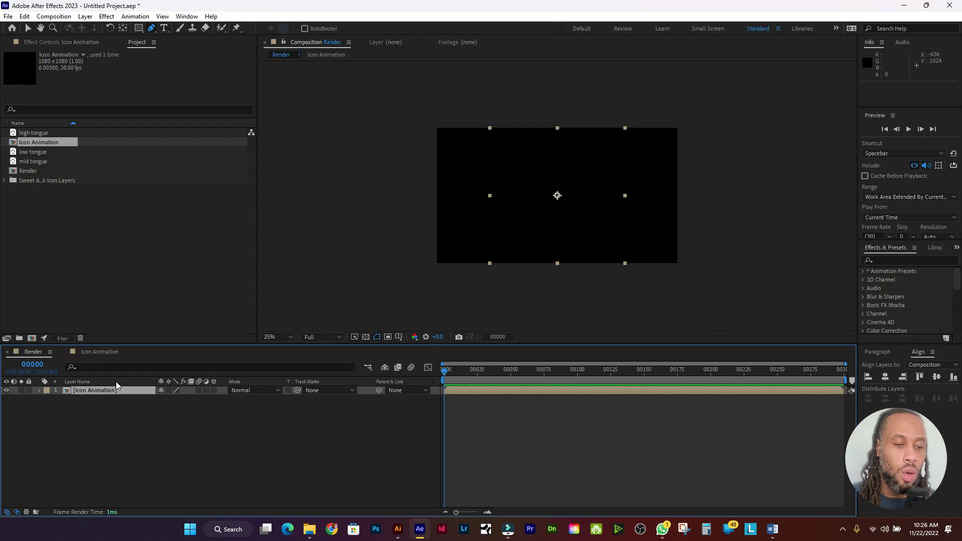
click(85, 17)
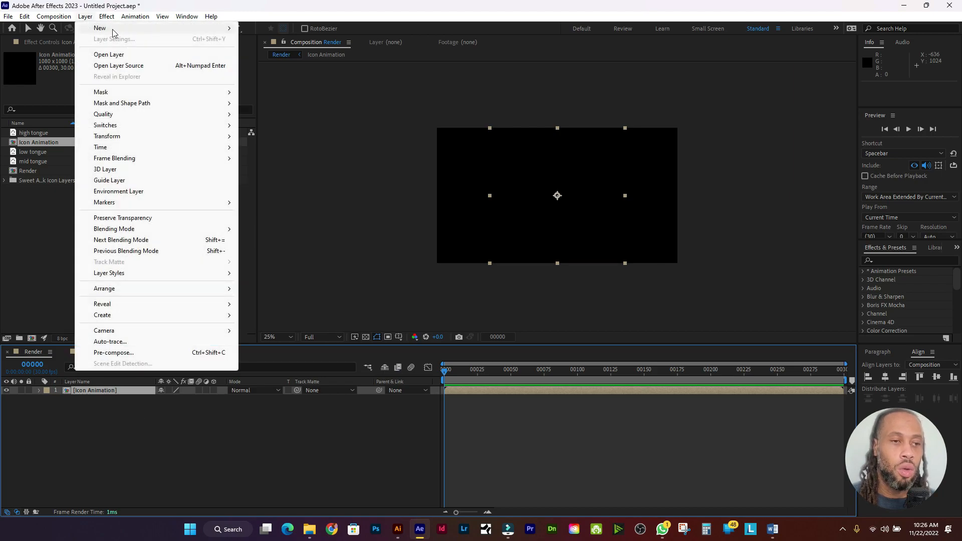
Step: Add a new shape layer and place it below Icon Animation
mouse_move(128, 30)
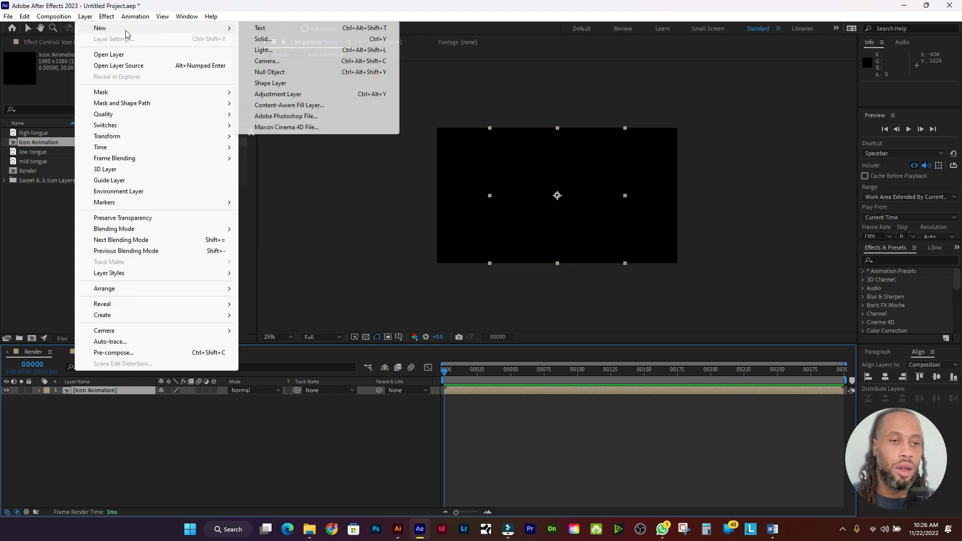
click(285, 83)
drag(128, 390, 128, 401)
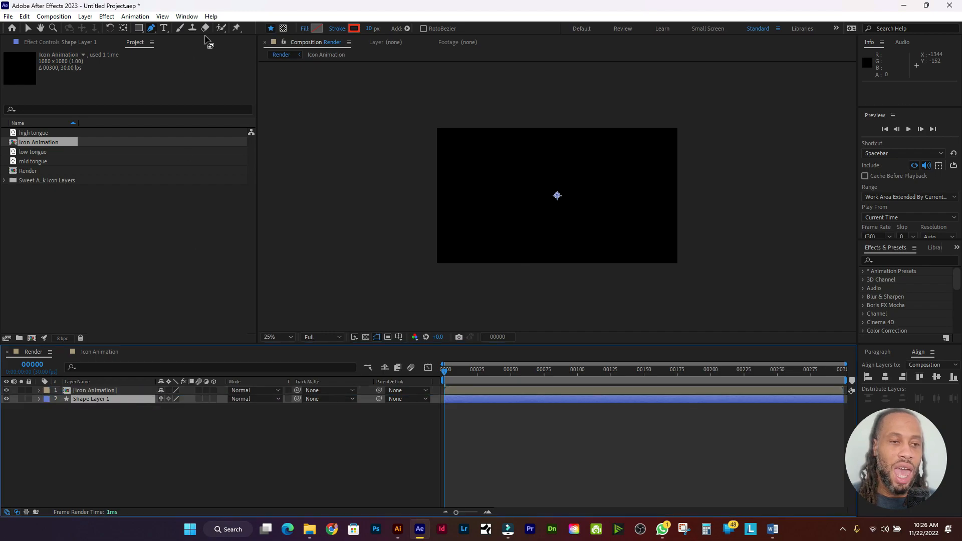
Step: Set up the Ellipse tool with a white fill and no stroke
click(139, 28)
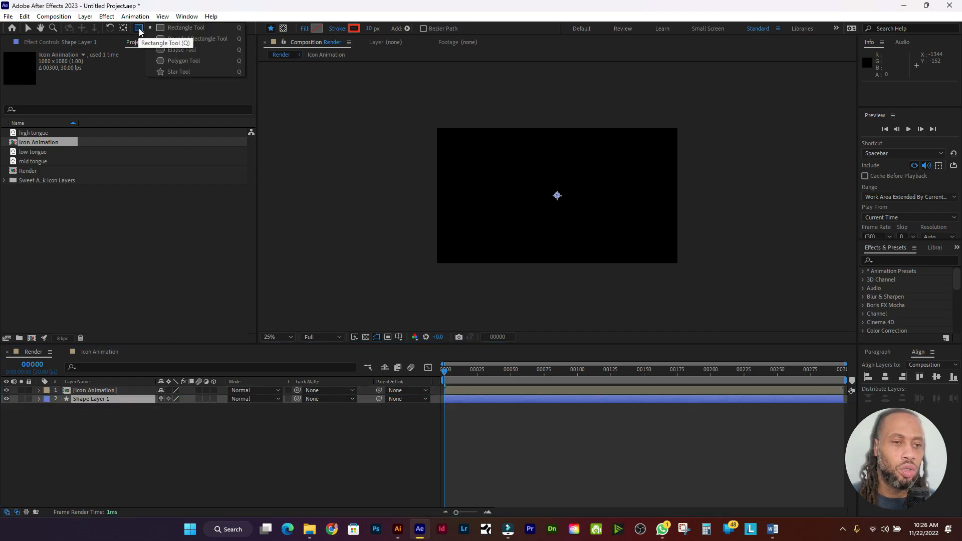
click(193, 51)
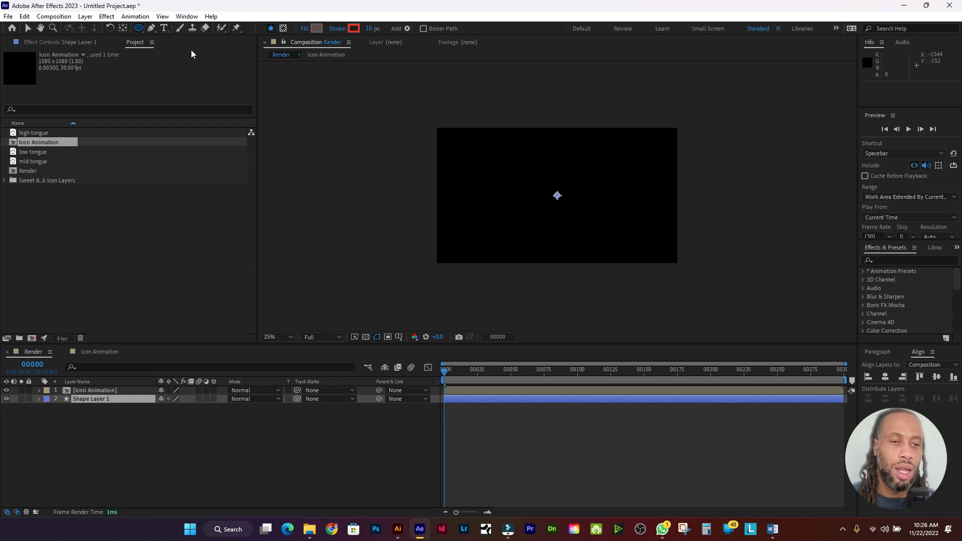
click(316, 28)
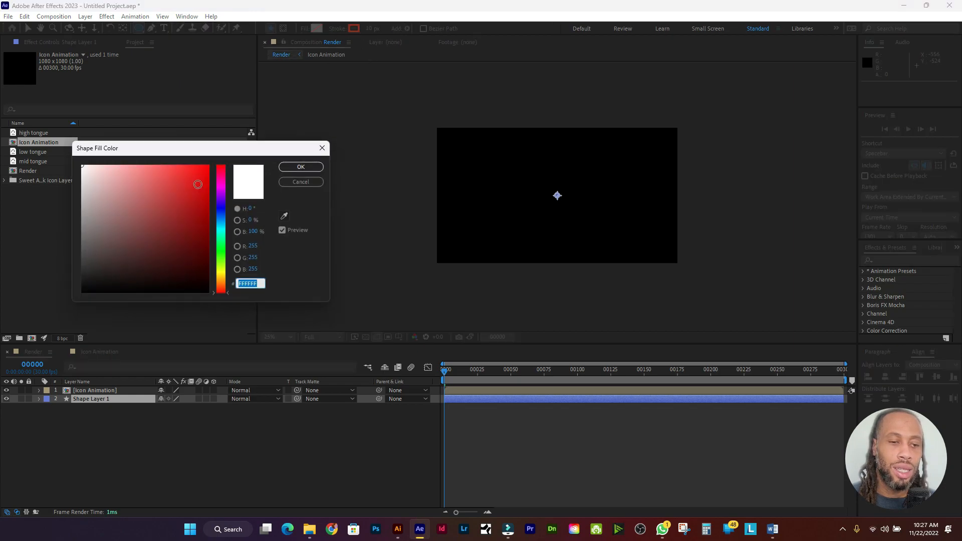
click(301, 167)
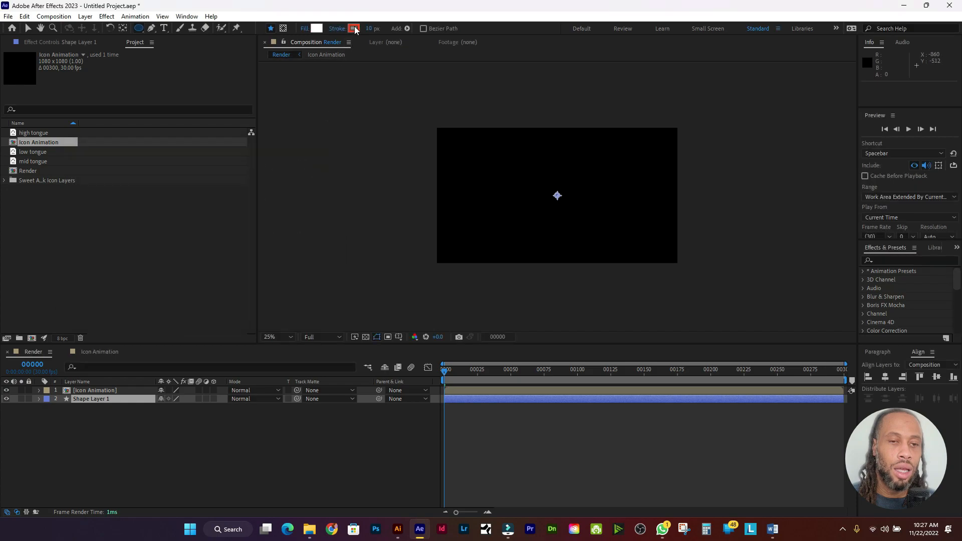
click(354, 29)
click(301, 183)
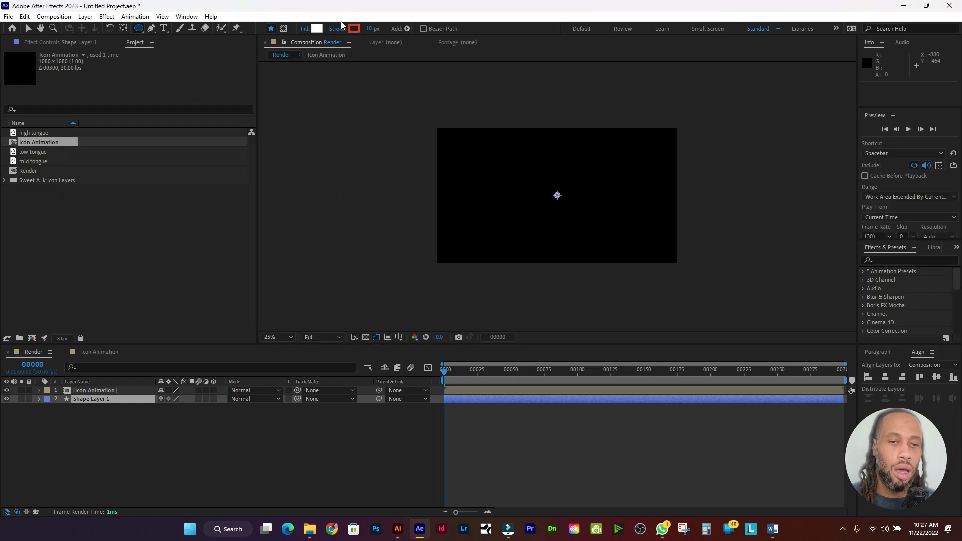
click(334, 31)
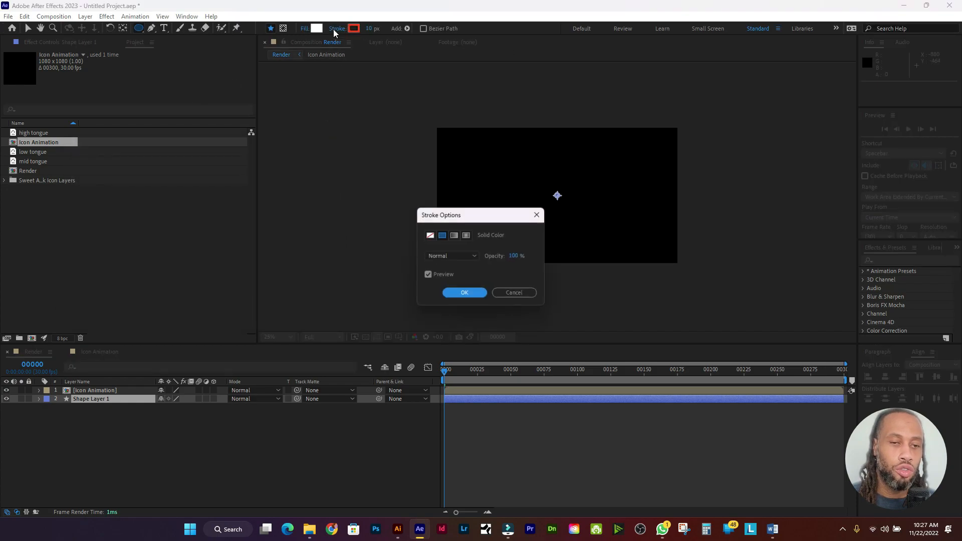
click(430, 236)
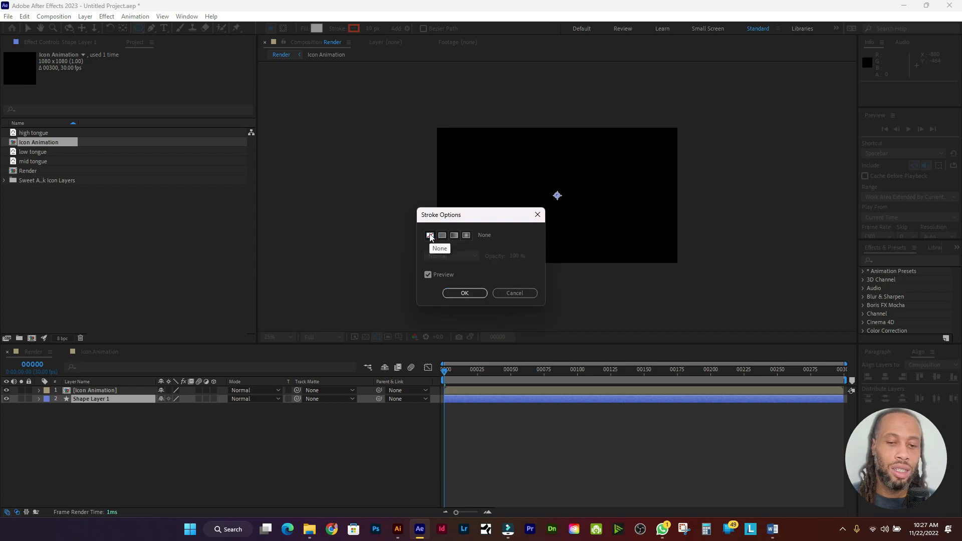
click(455, 294)
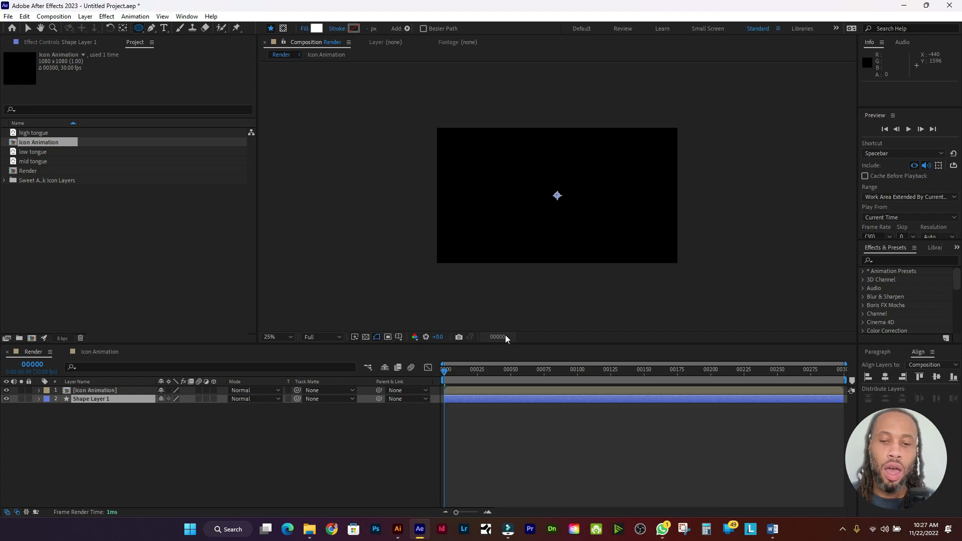
Step: Draw a small ellipse on the right eye arc once the icon appears, and nudge it upward
click(447, 373)
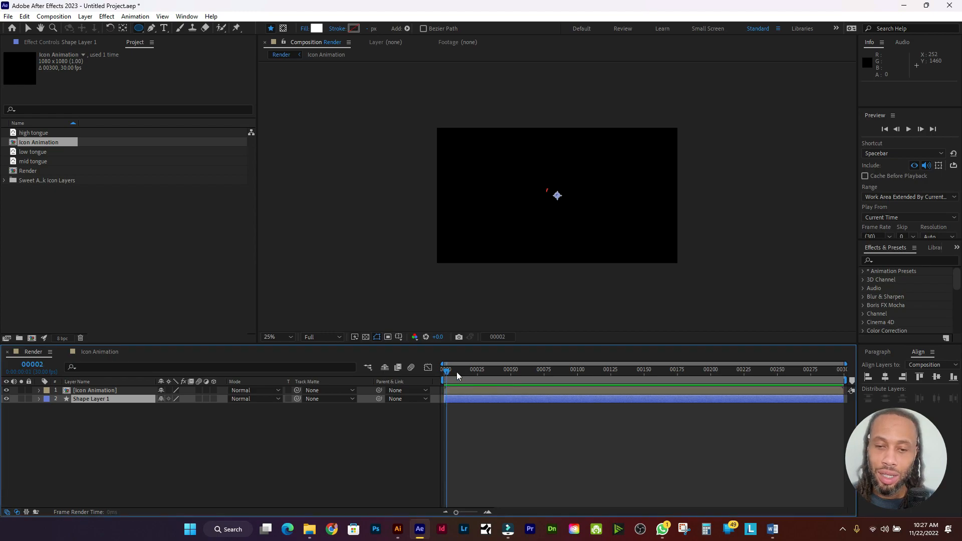
drag(457, 373, 479, 374)
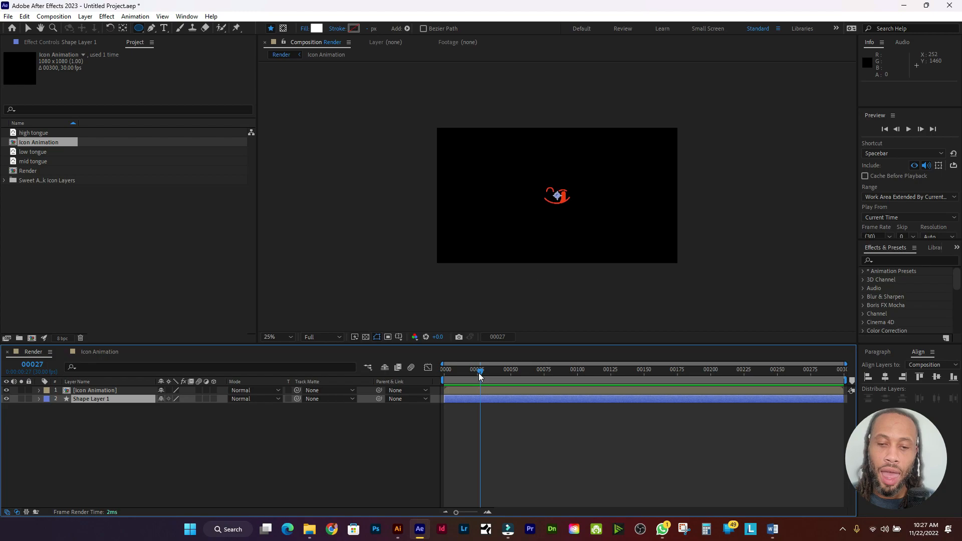
scroll(567, 191, up, 2)
scroll(567, 192, up, 6)
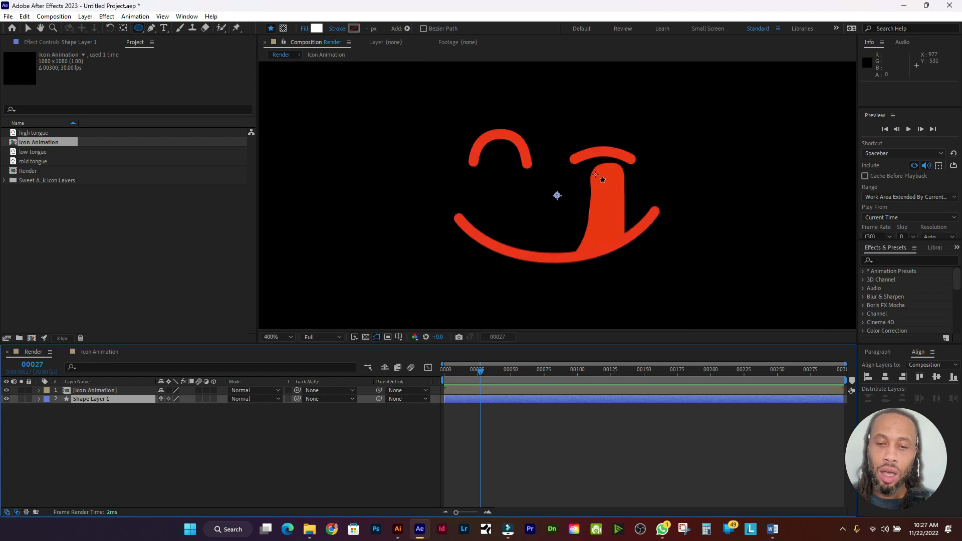
drag(654, 111, 668, 124)
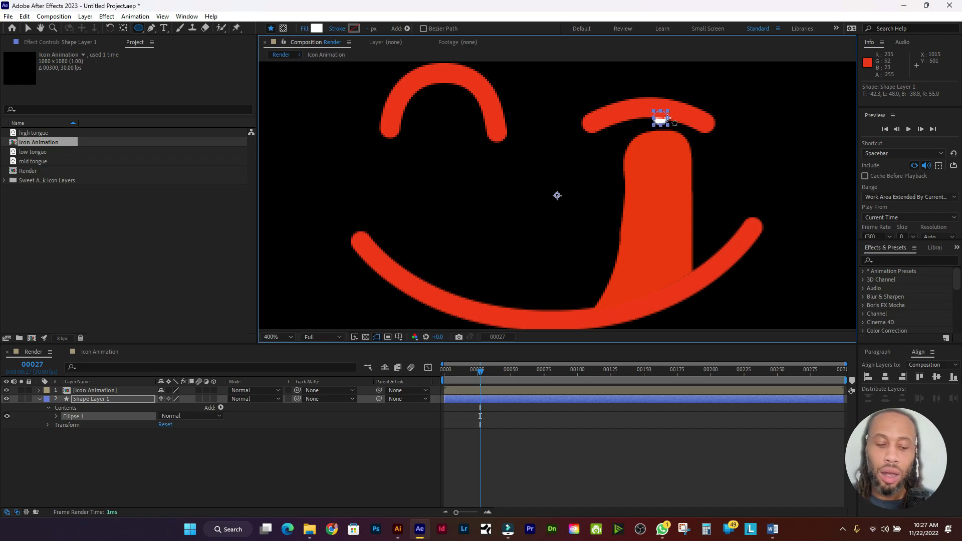
key(v)
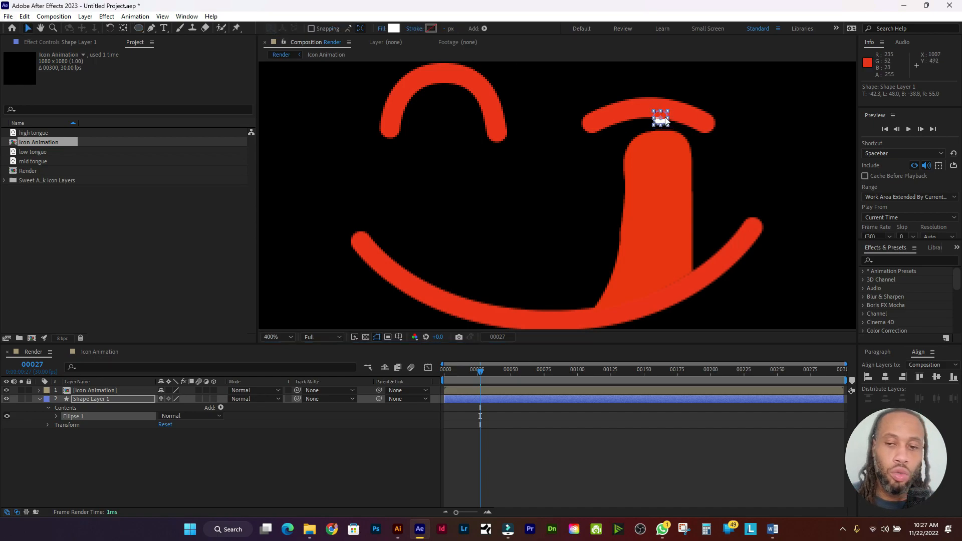
drag(666, 117, 665, 108)
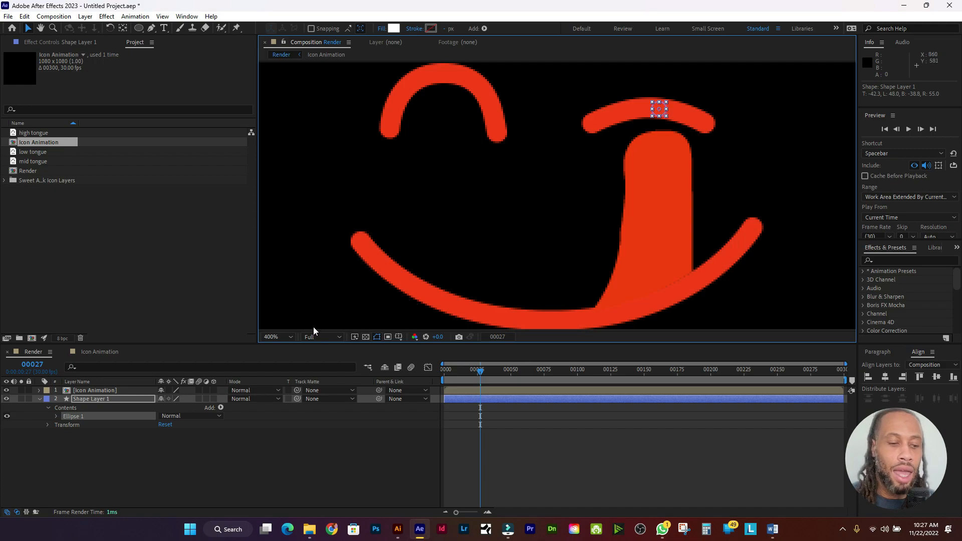
click(40, 399)
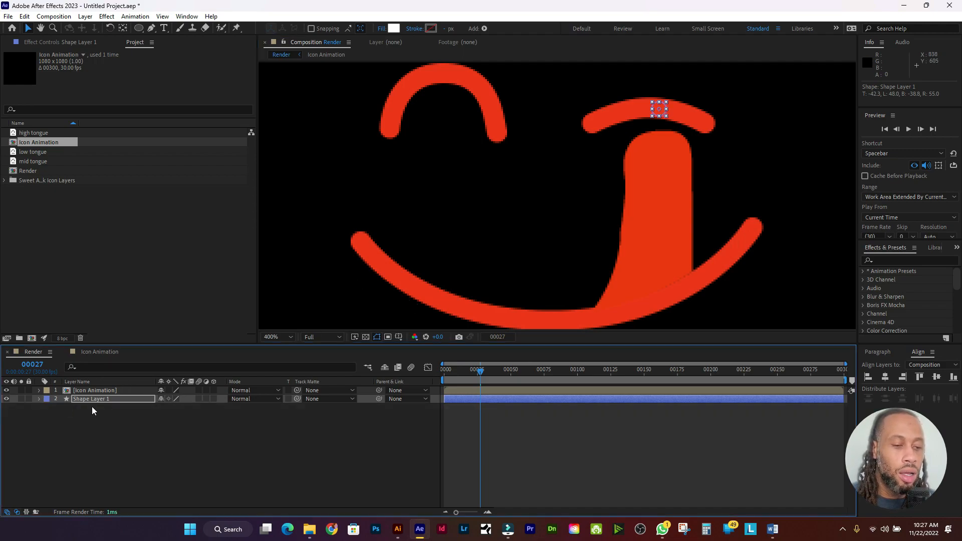
Step: Rename Shape Layer 1 to 'Circle'
click(127, 399)
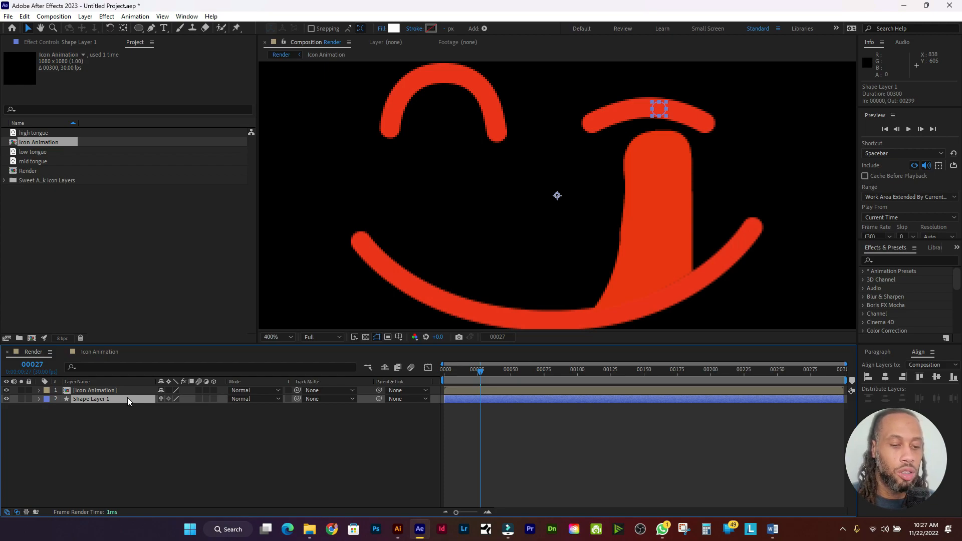
right_click(101, 398)
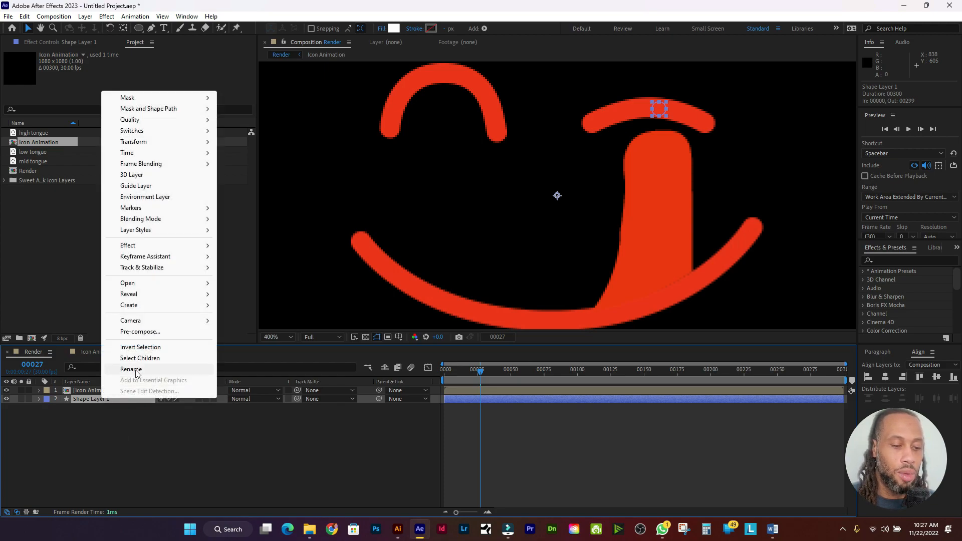
click(131, 369)
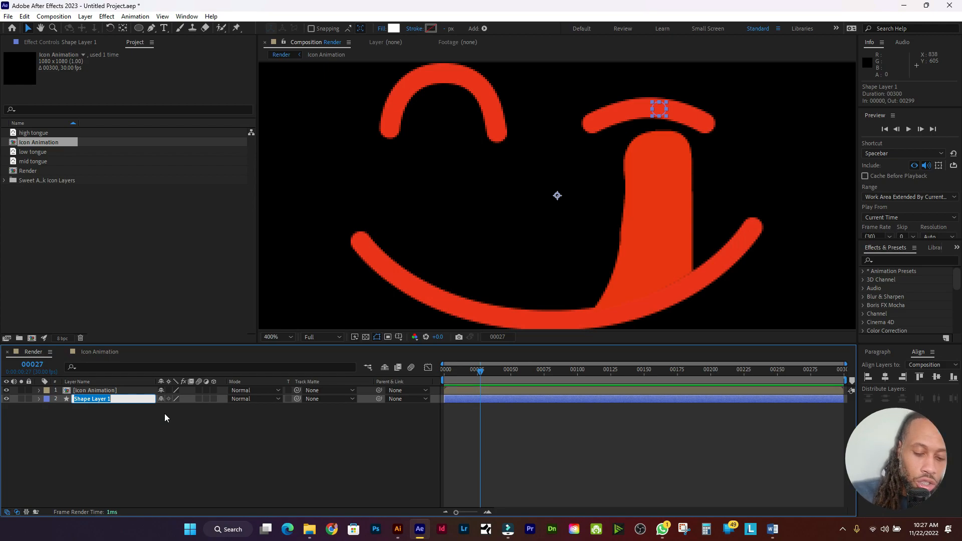
text(Circle)
key(Return)
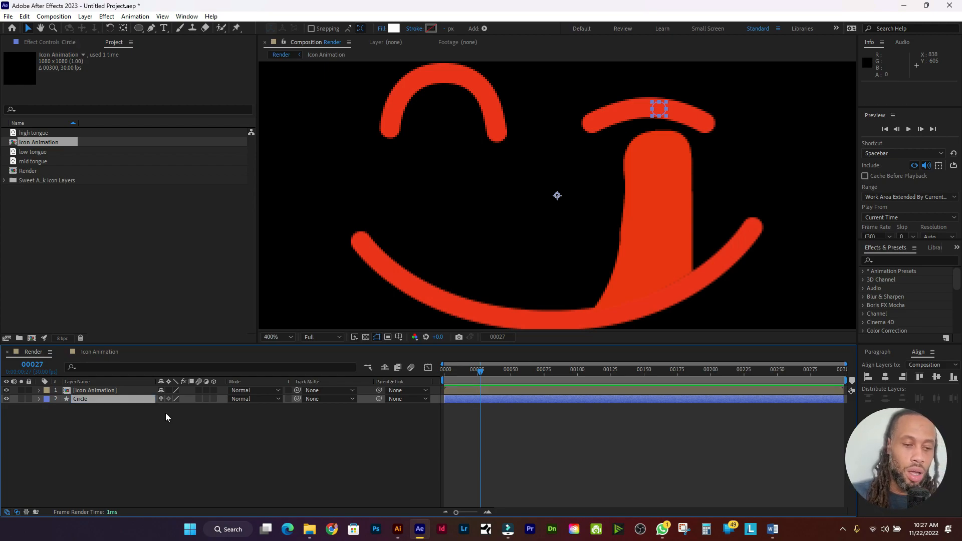
Step: Show the Circle's Scale, test enlarging it to 168%, then undo and collapse the layer
key(s)
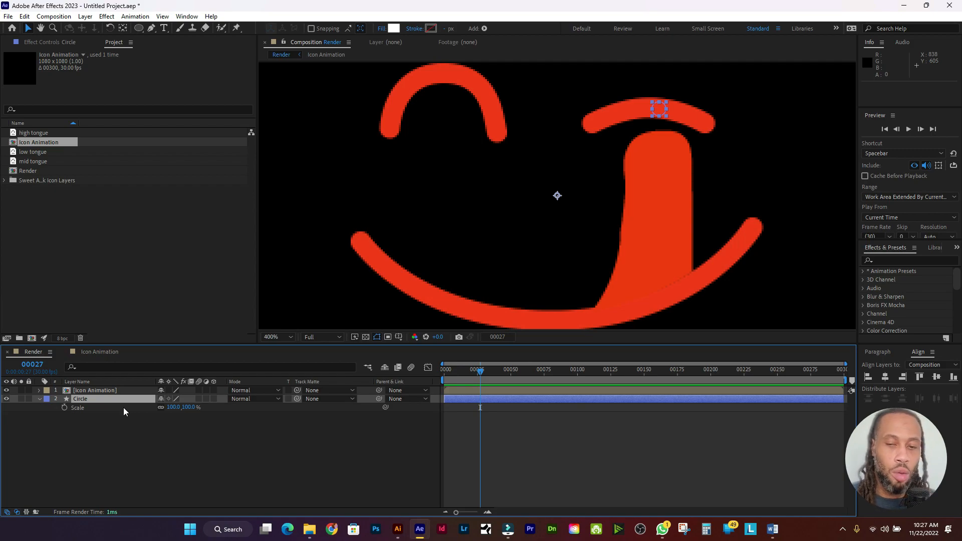
scroll(428, 225, down, 2)
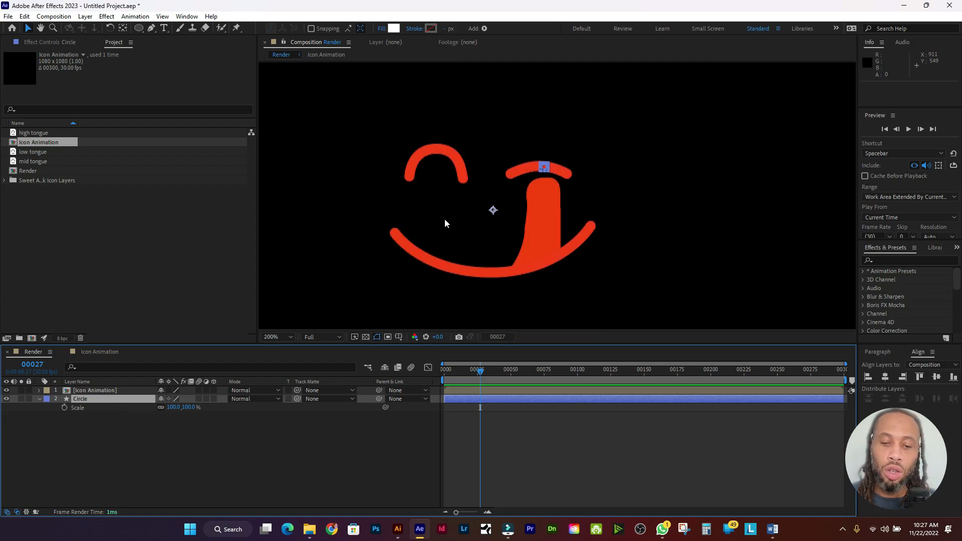
scroll(445, 223, down, 2)
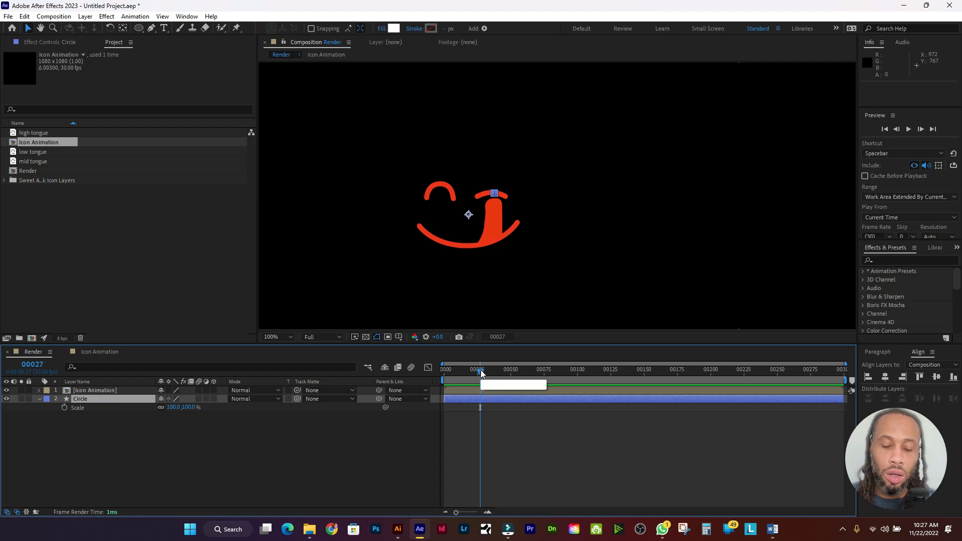
drag(481, 373, 510, 375)
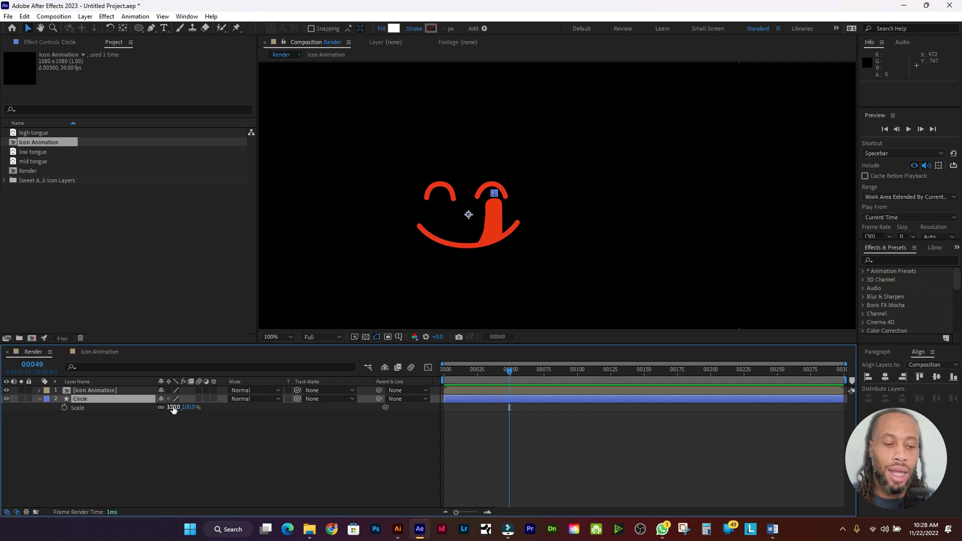
drag(173, 407, 208, 408)
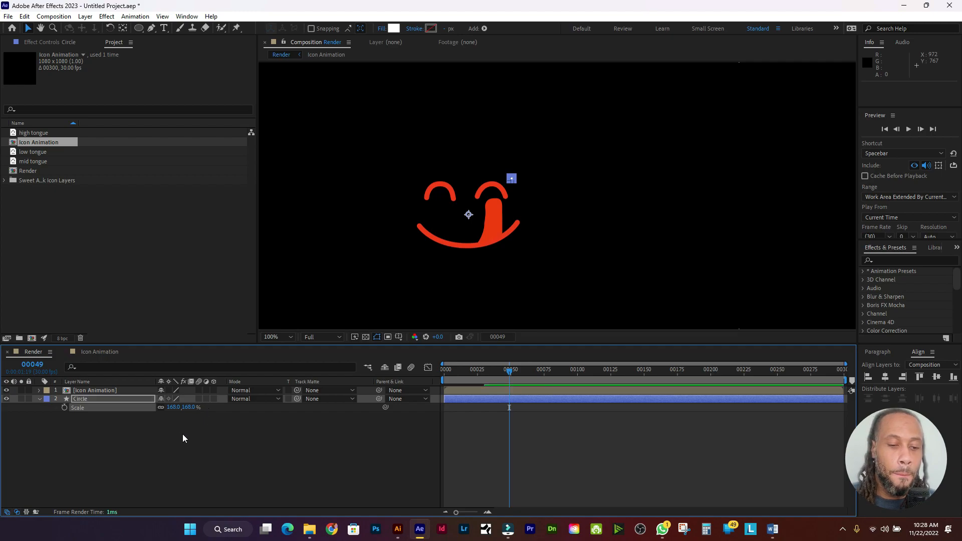
key(ctrl+z)
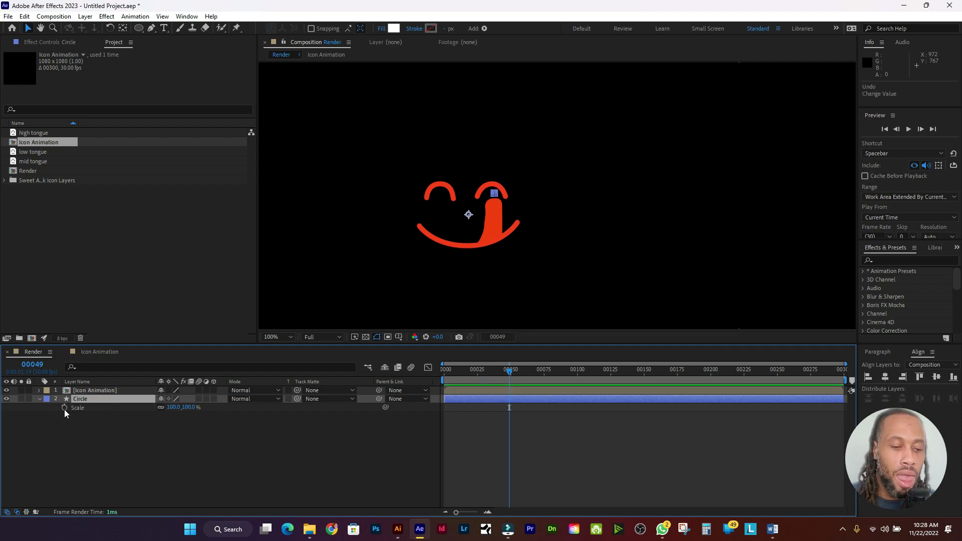
click(39, 399)
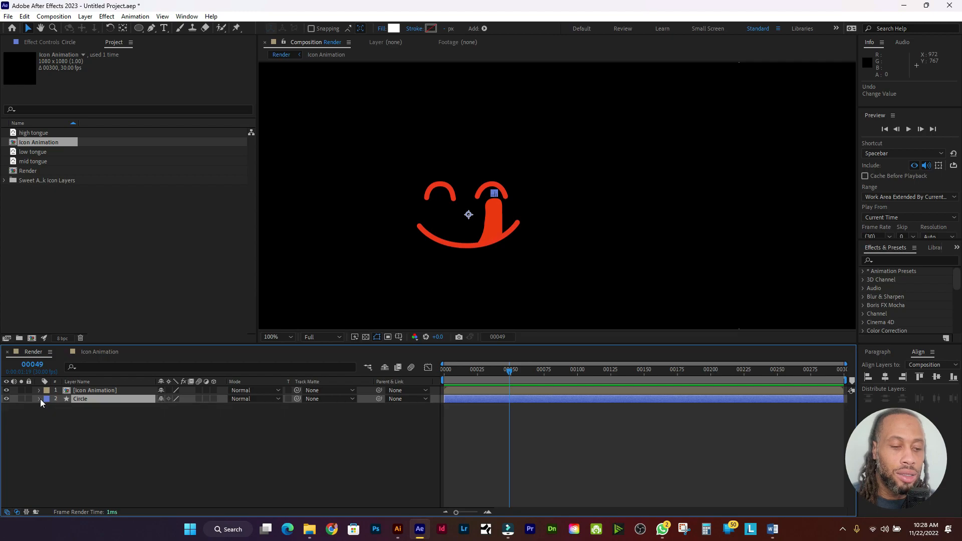
Step: Expand the Circle's contents and test raising the ellipse group's scale, then undo
click(39, 398)
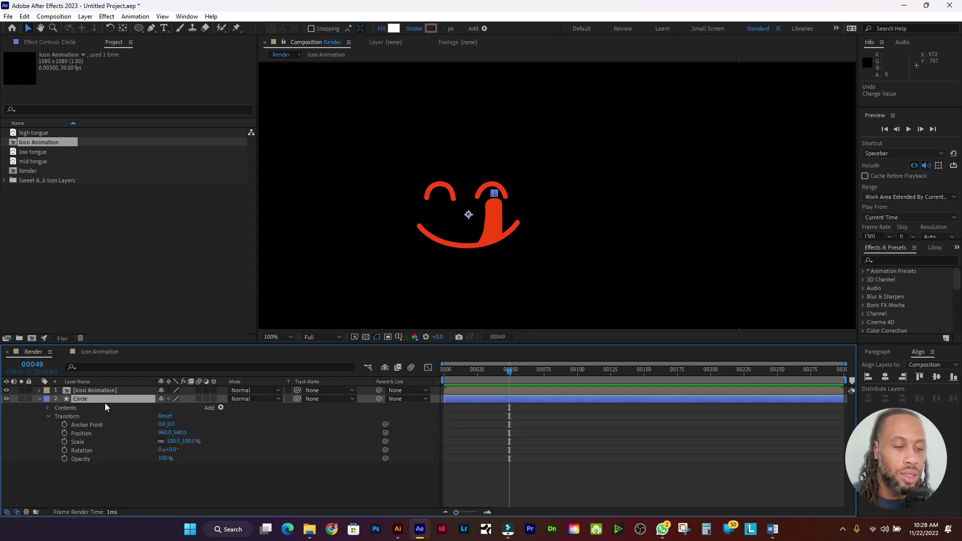
click(46, 407)
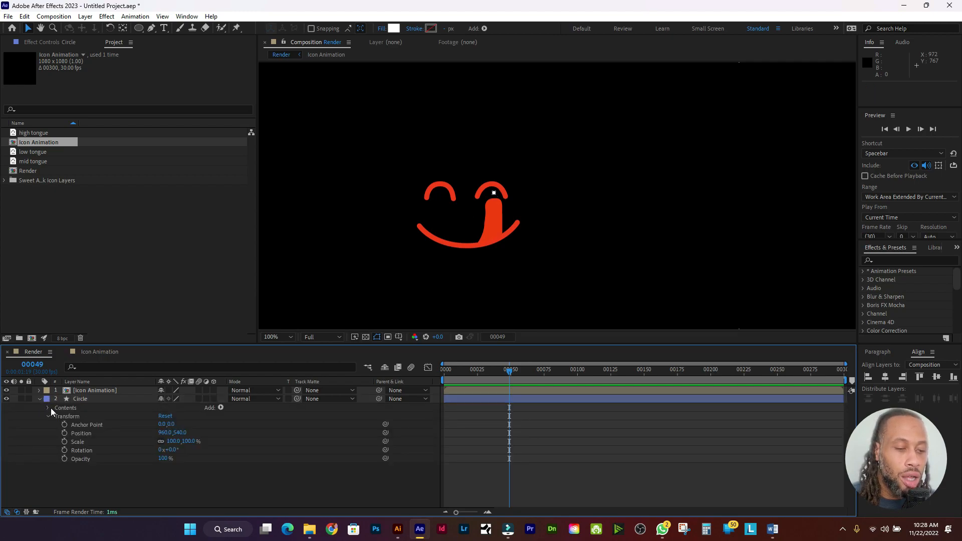
click(47, 408)
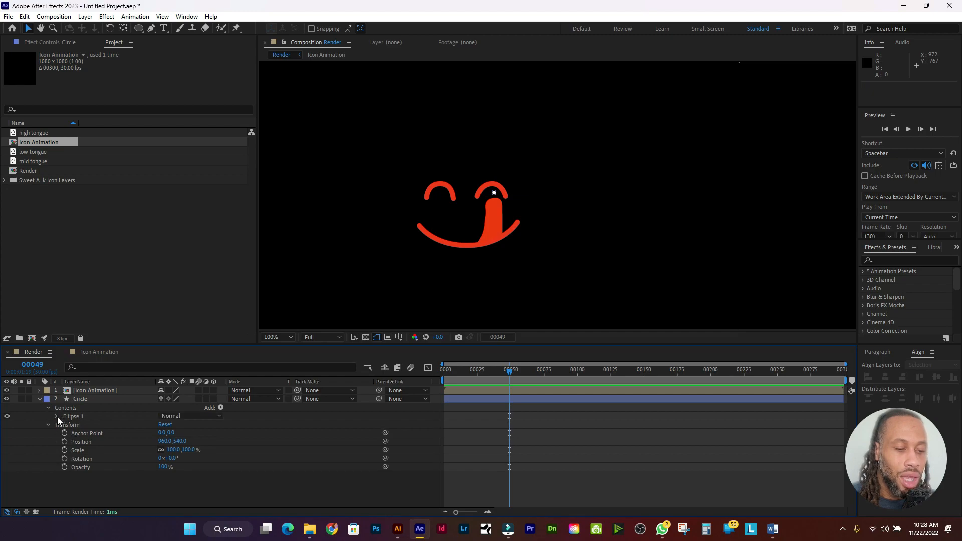
click(57, 416)
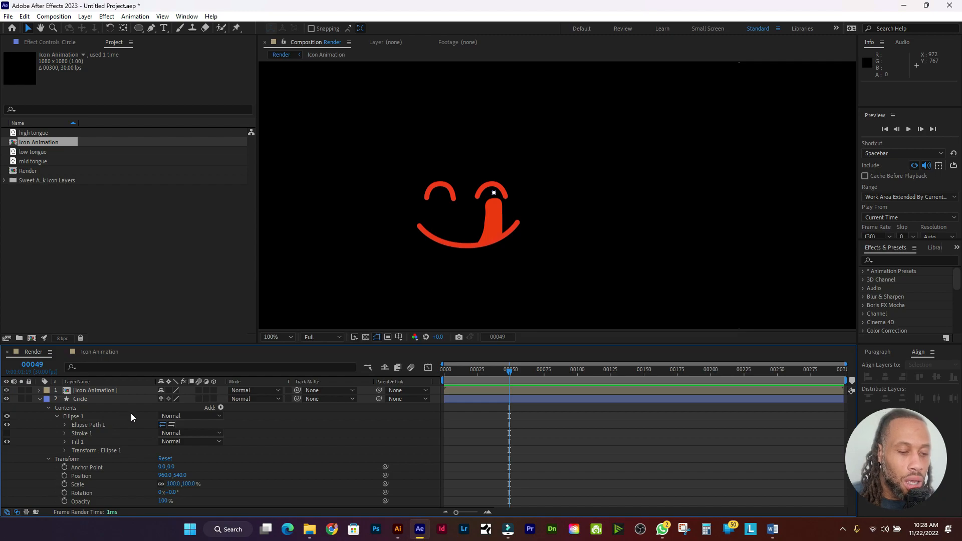
click(92, 417)
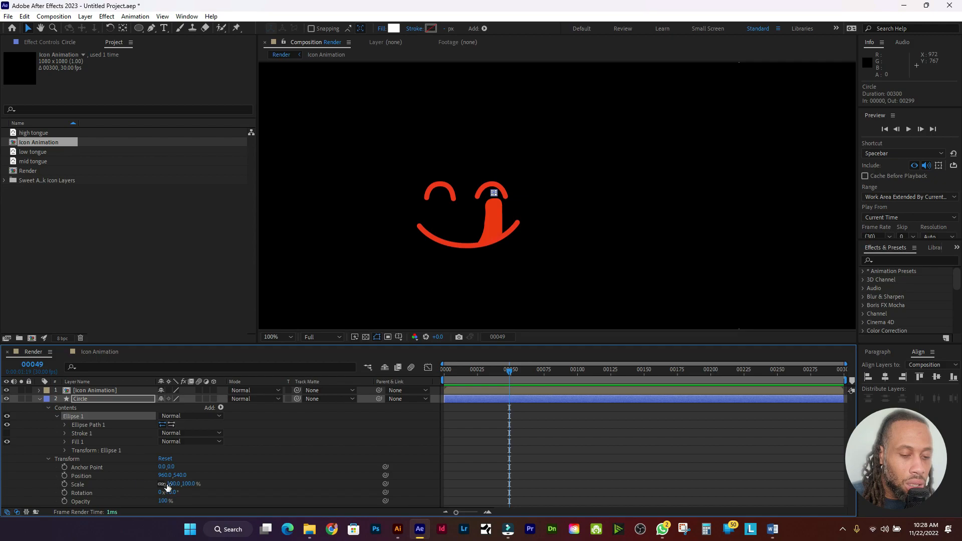
drag(169, 485, 290, 444)
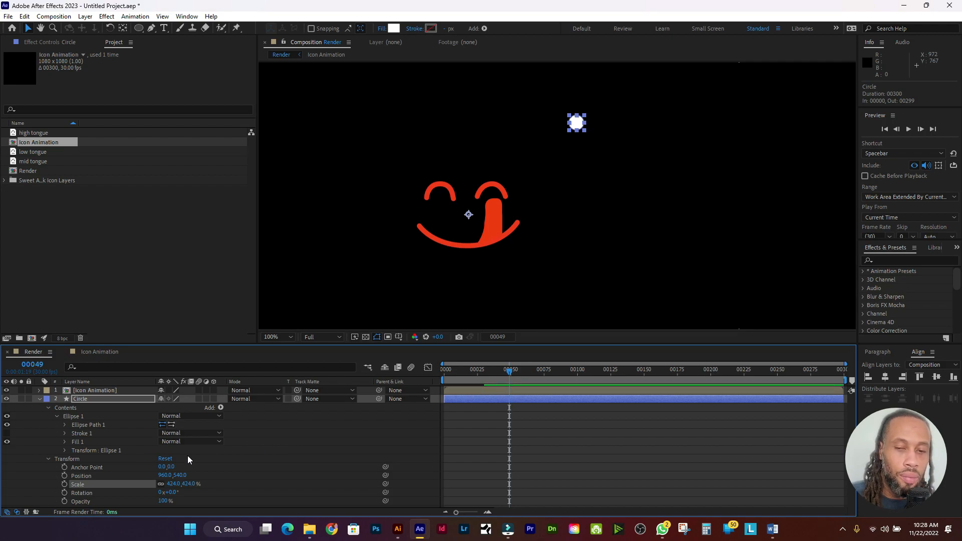
key(ctrl+z)
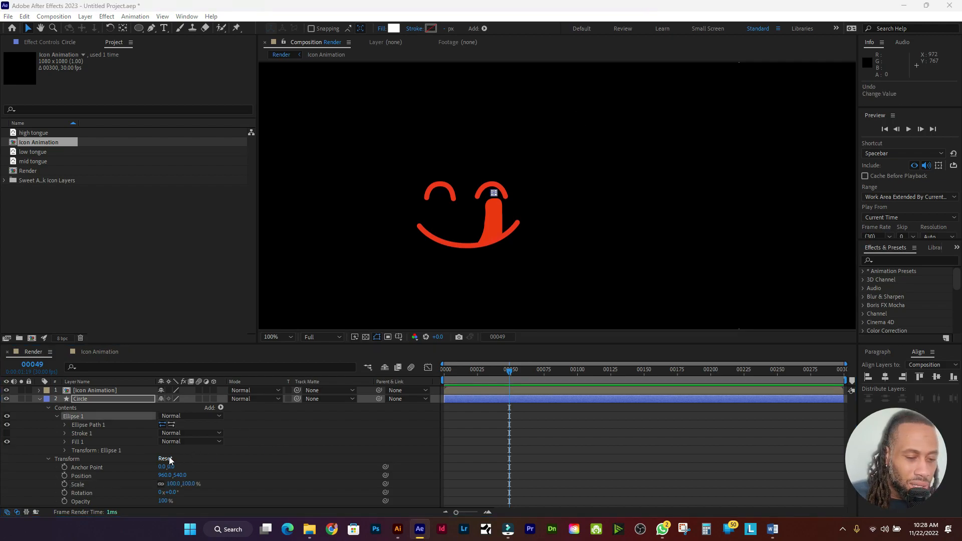
Step: Reveal Ellipse Path 1's Size and Position, test the Size, undo, and go to frame 27
click(104, 424)
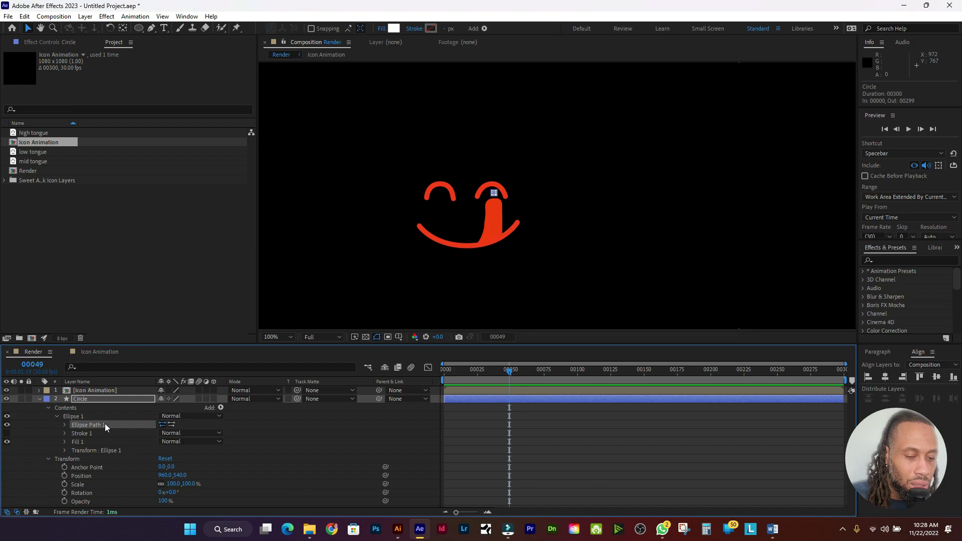
click(65, 425)
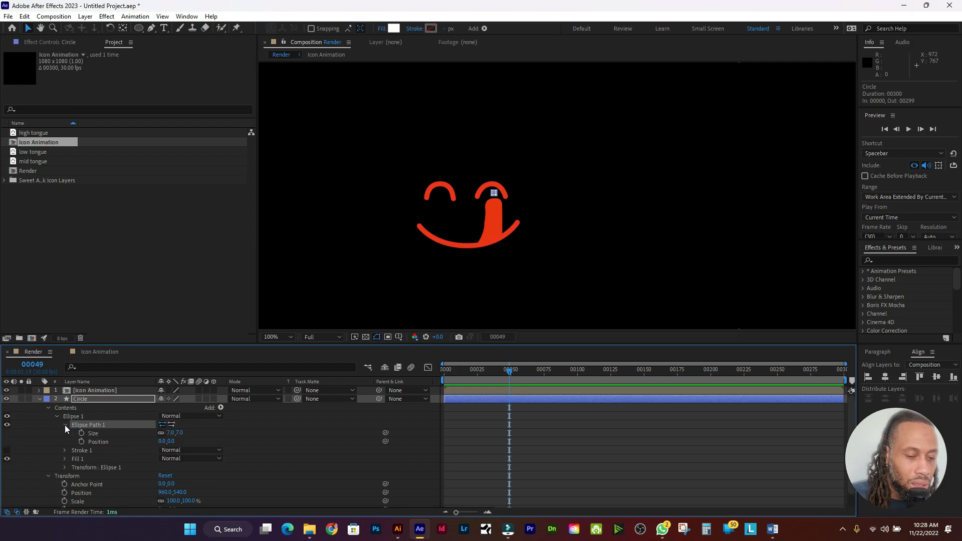
drag(180, 435, 284, 443)
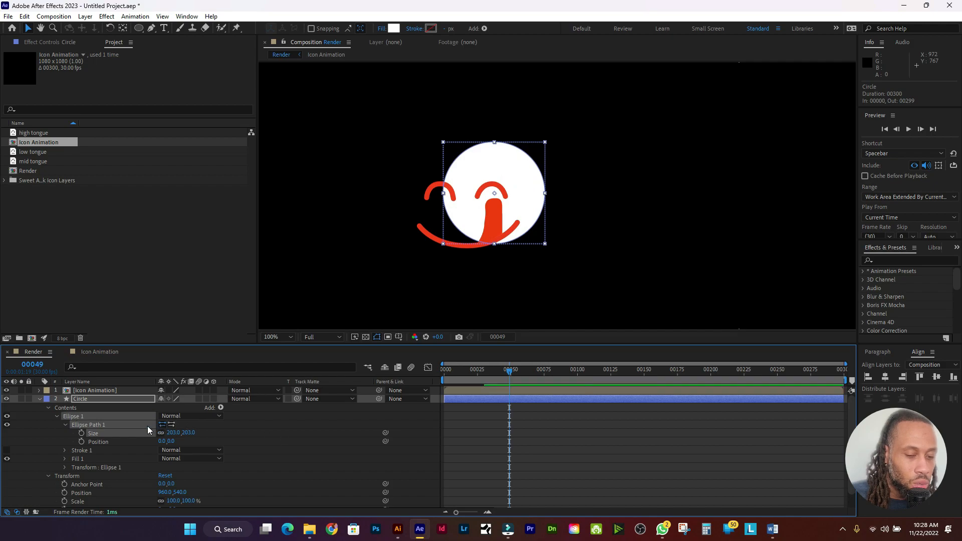
key(ctrl+z)
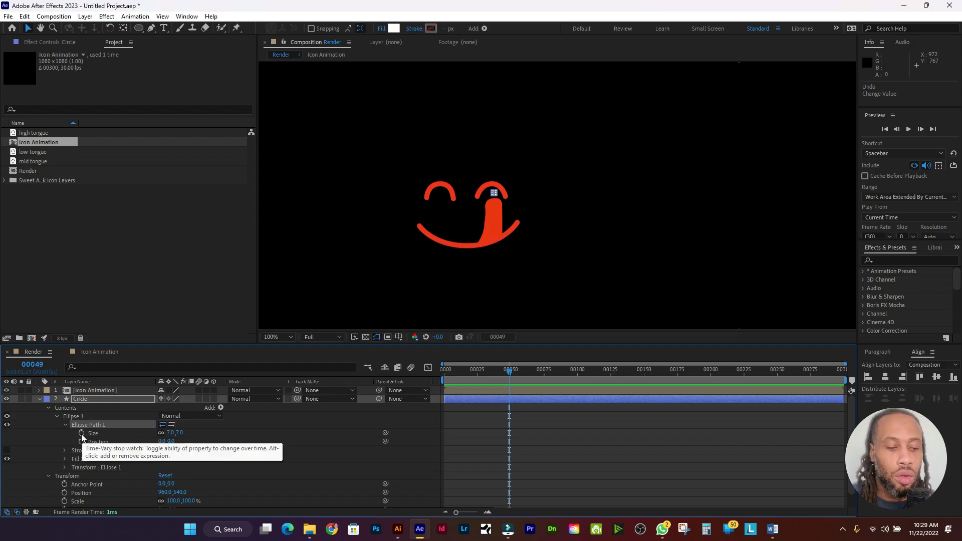
drag(509, 371, 480, 372)
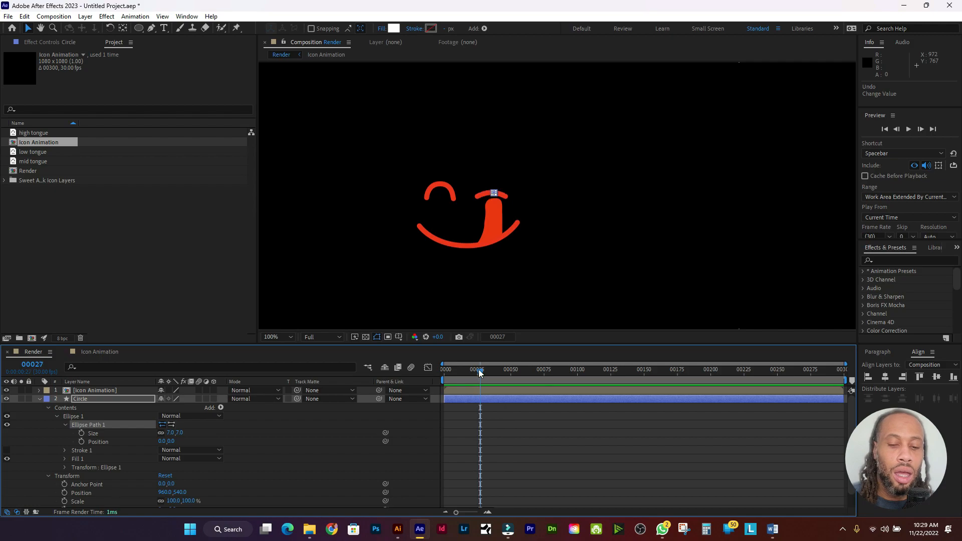
Step: Keyframe the ellipse Size at 7 on frame 27, then grow it to 2362 at frame 35
click(81, 433)
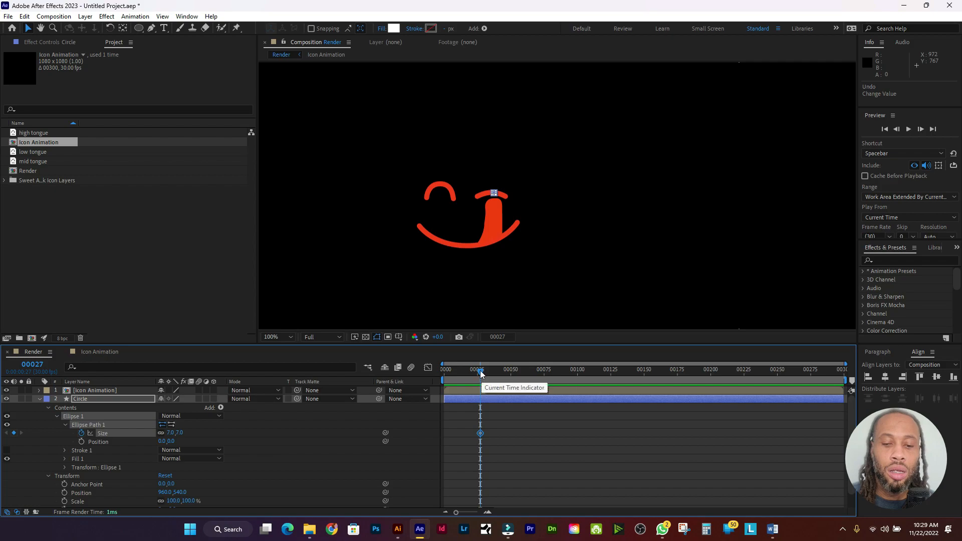
drag(484, 374, 492, 376)
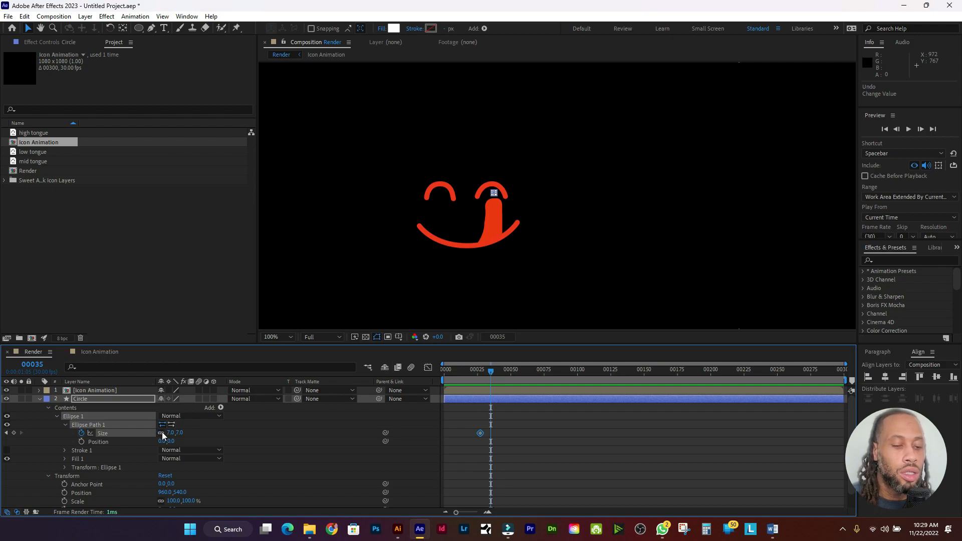
drag(176, 433, 143, 323)
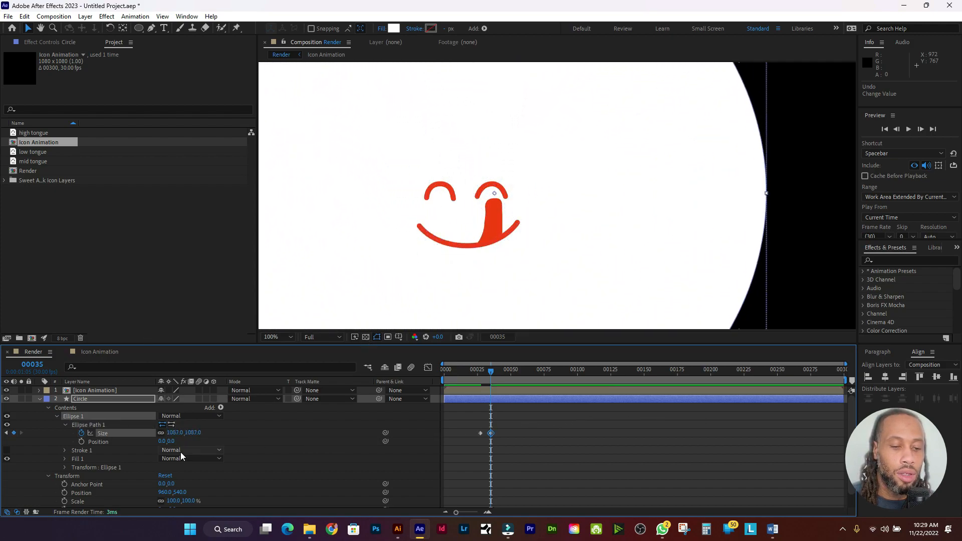
drag(199, 432, 299, 444)
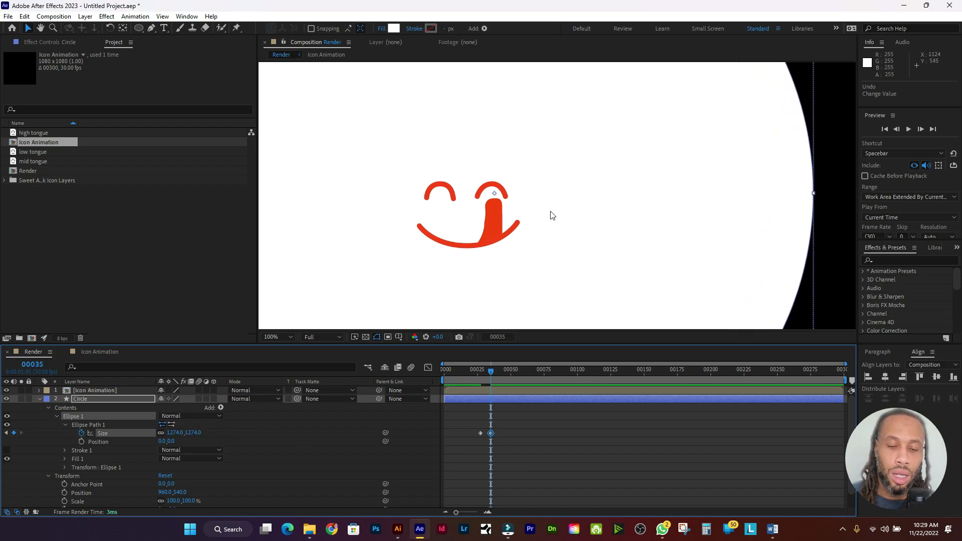
scroll(550, 212, down, 4)
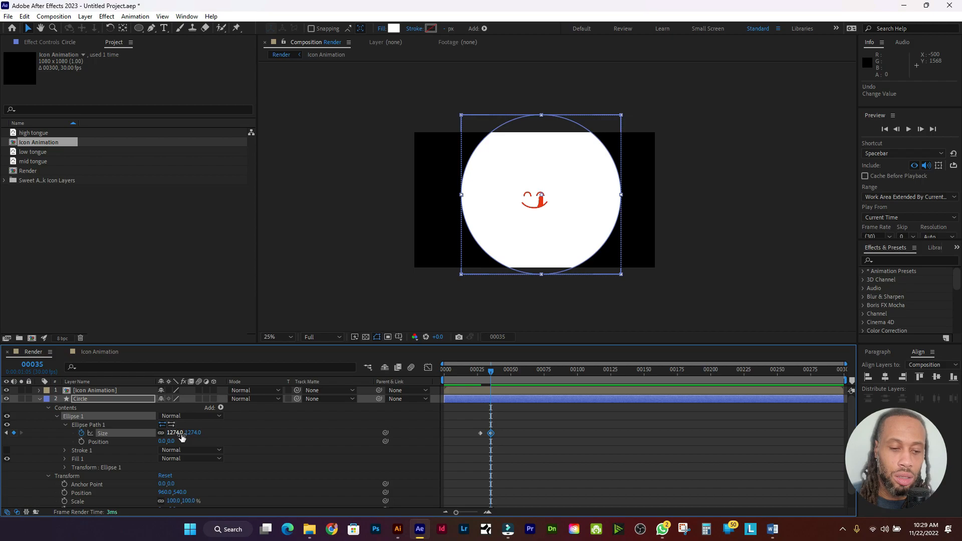
drag(180, 435, 679, 390)
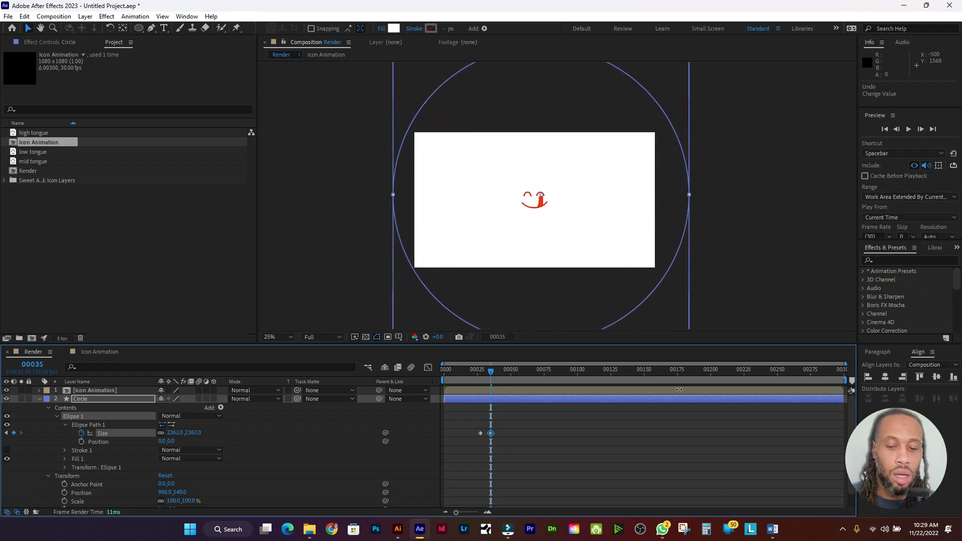
Step: Preview the circle's growth and move the end Size keyframe to frame 44
click(517, 369)
key(Home)
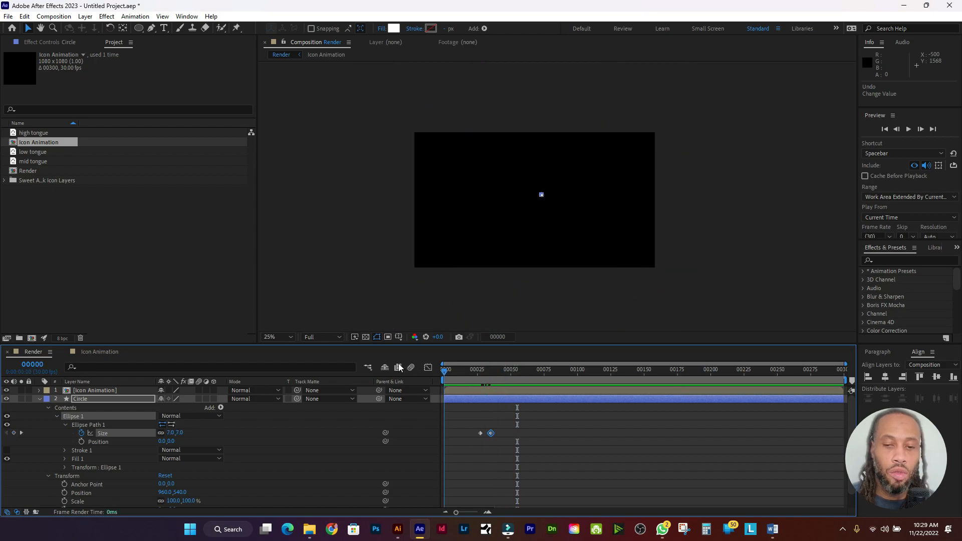
key(space)
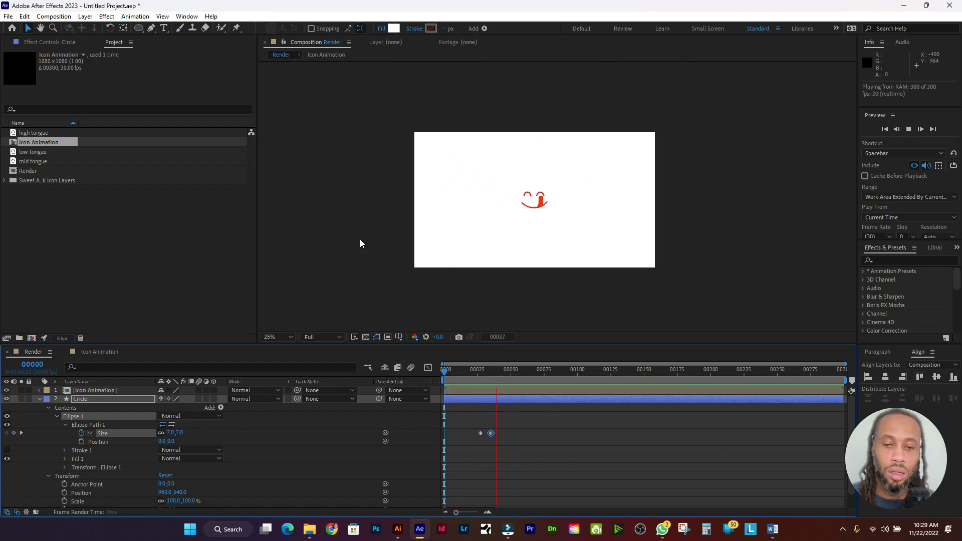
click(519, 369)
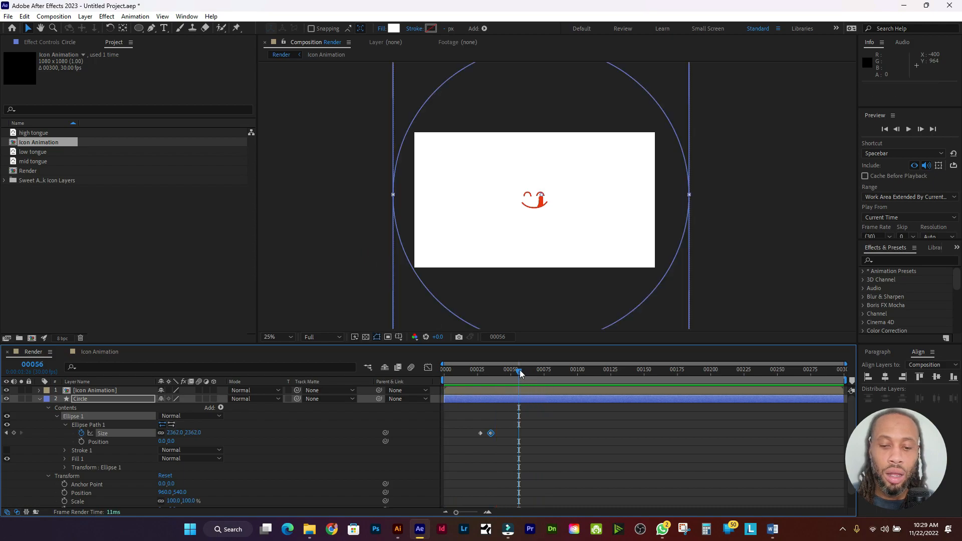
drag(520, 374, 413, 366)
drag(495, 434, 507, 434)
Step: Apply Easy Ease to both Circle Size keyframes and check the full coverage at frame 45
key(space)
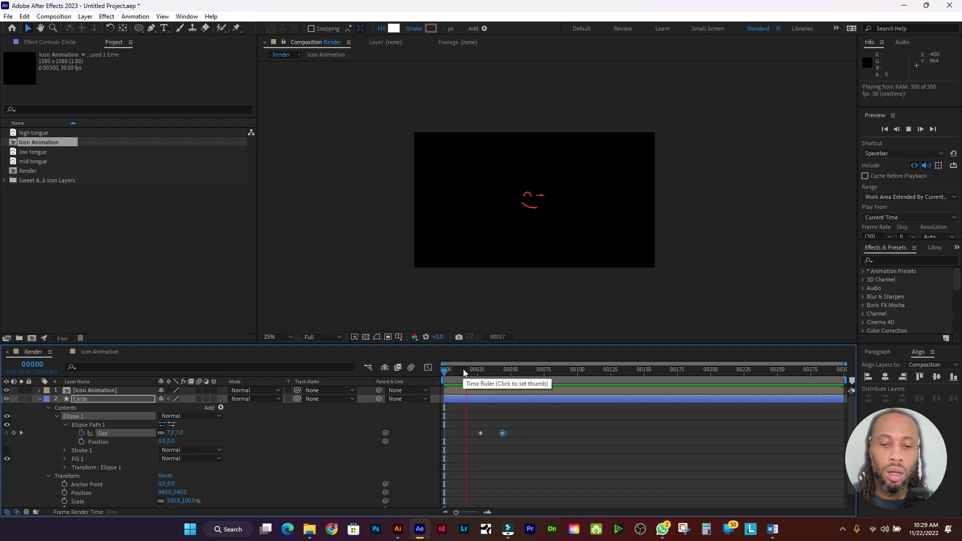
click(466, 370)
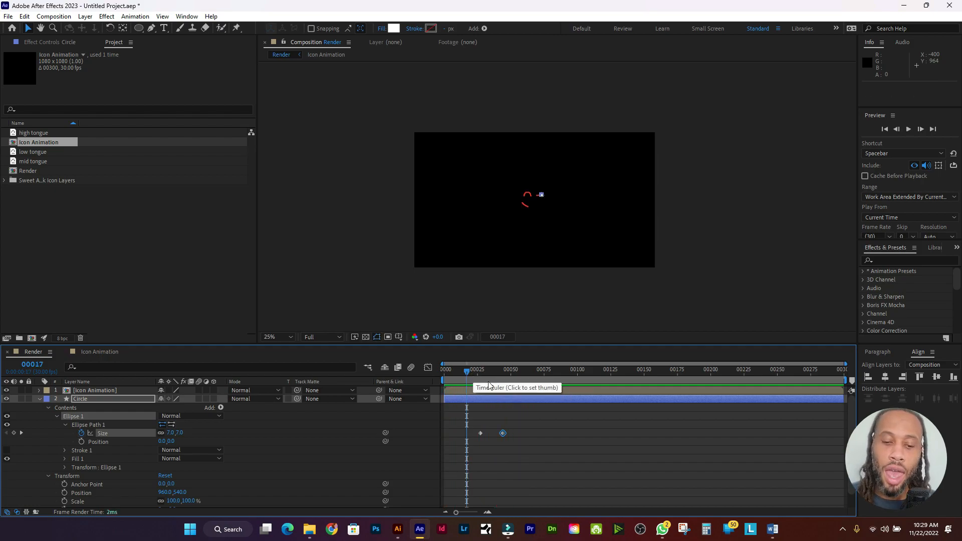
drag(529, 433, 470, 445)
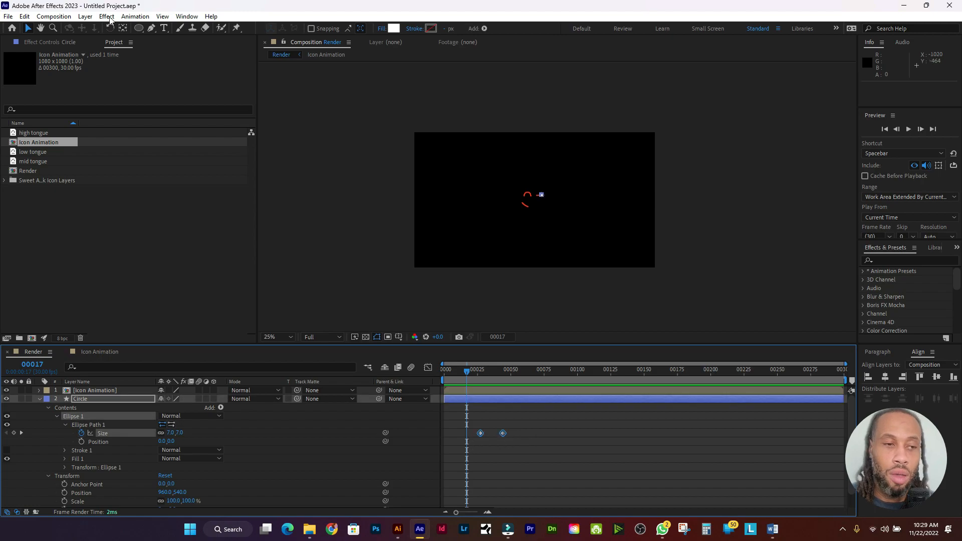
click(135, 17)
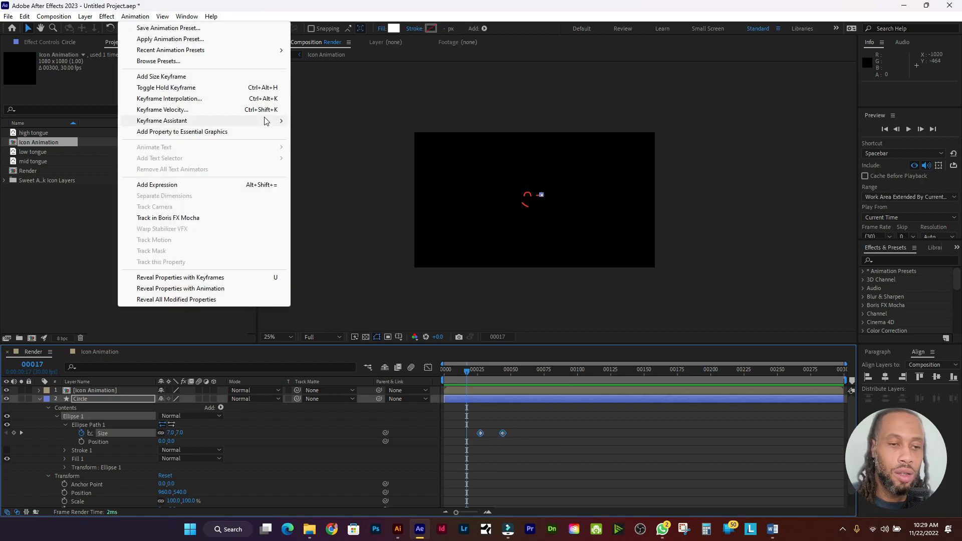
mouse_move(268, 121)
click(333, 154)
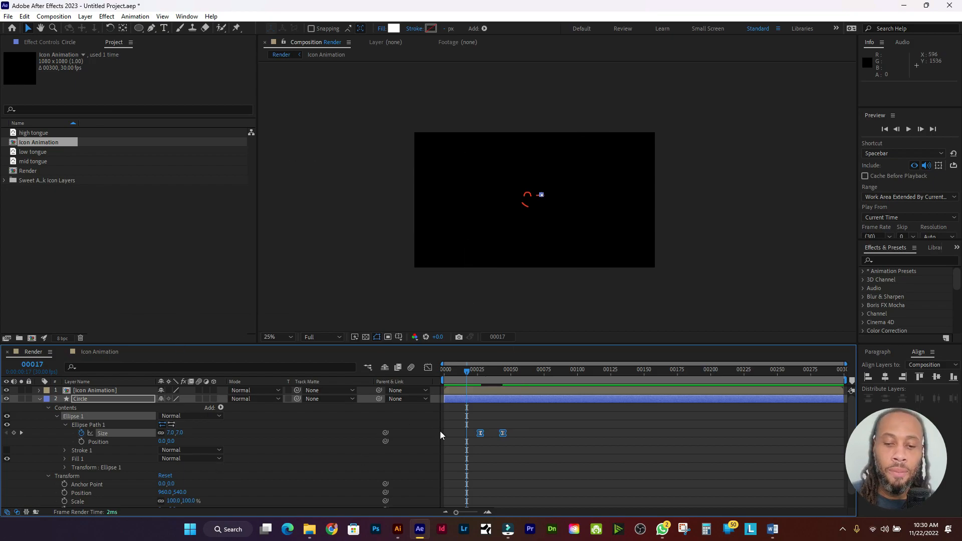
drag(468, 375, 505, 381)
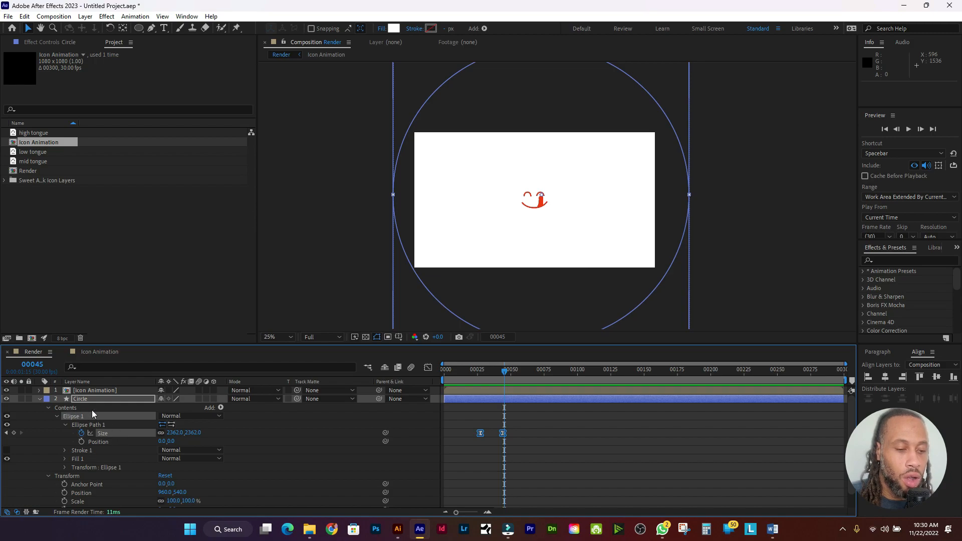
Step: Keyframe the circle's Fill 1 Color white at frame 45, changing to the tongue's red at frame 59
click(101, 459)
click(67, 459)
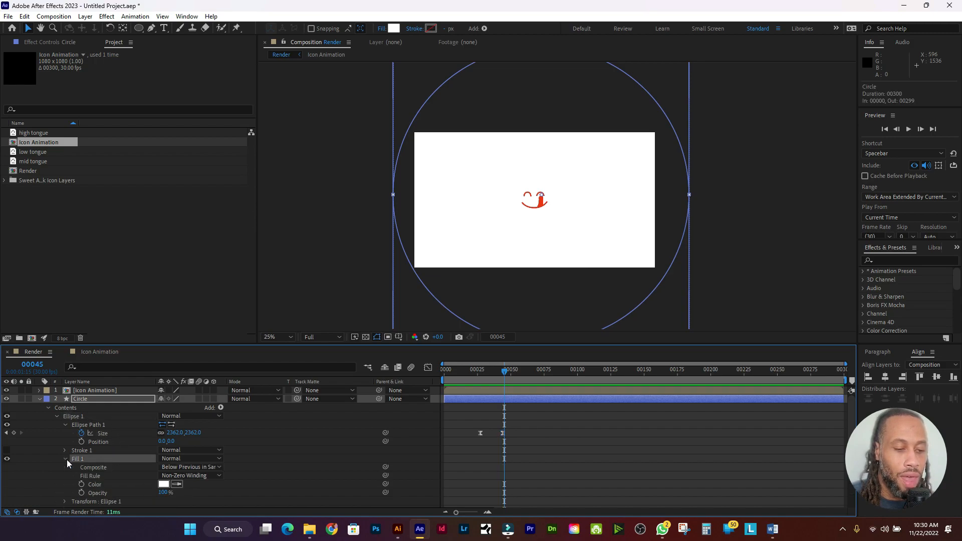
click(82, 485)
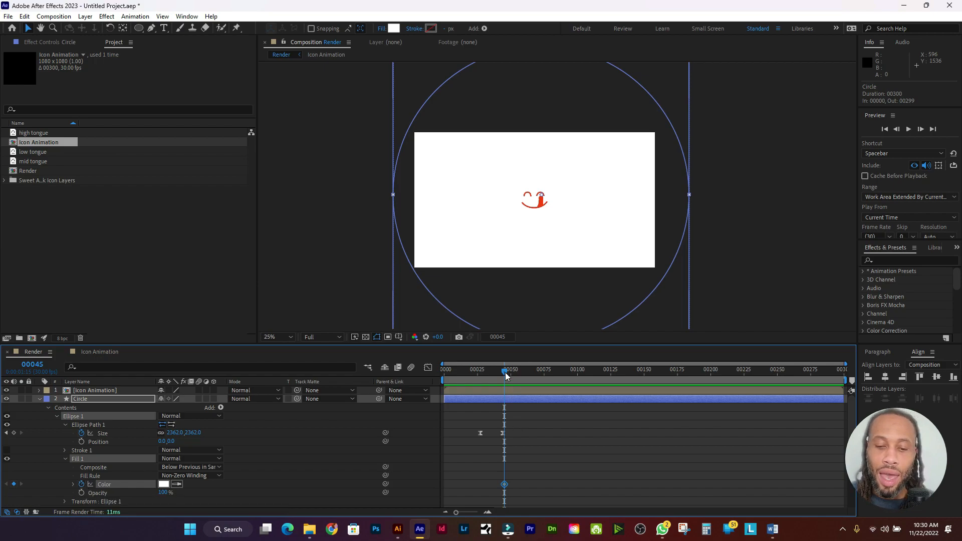
drag(505, 373, 524, 377)
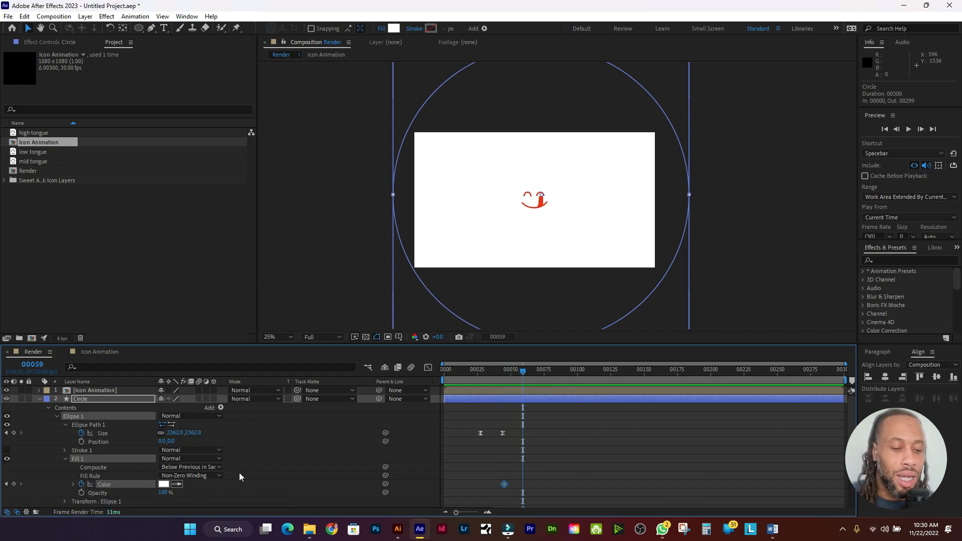
click(178, 485)
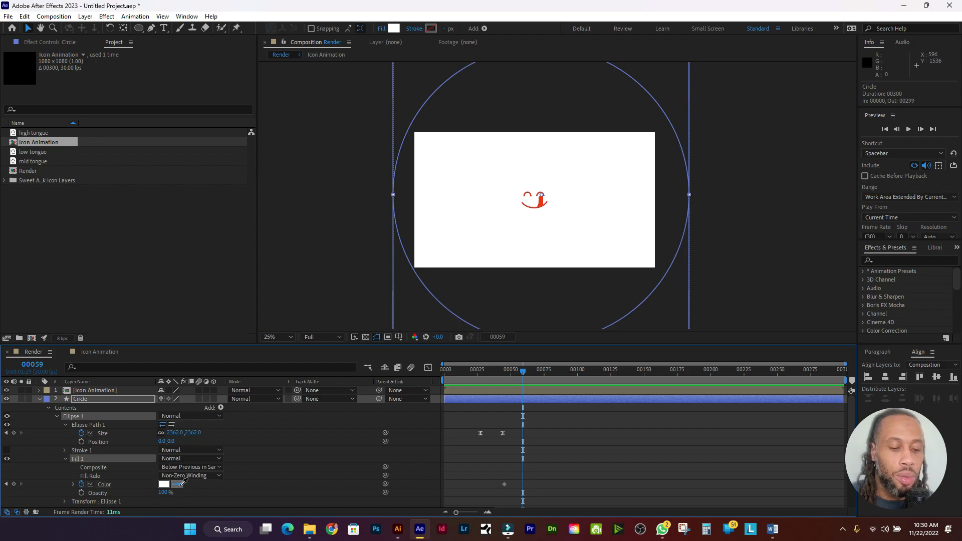
click(544, 199)
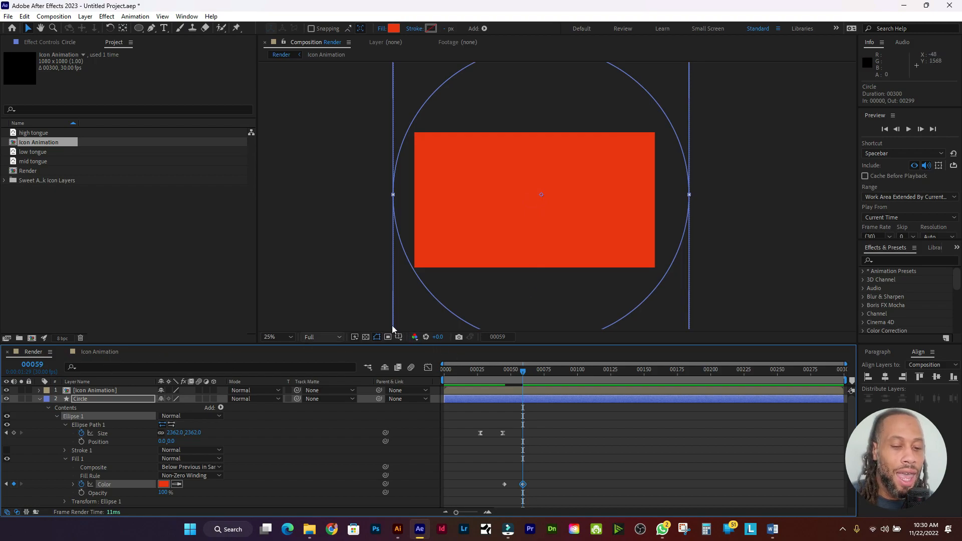
drag(523, 371, 425, 368)
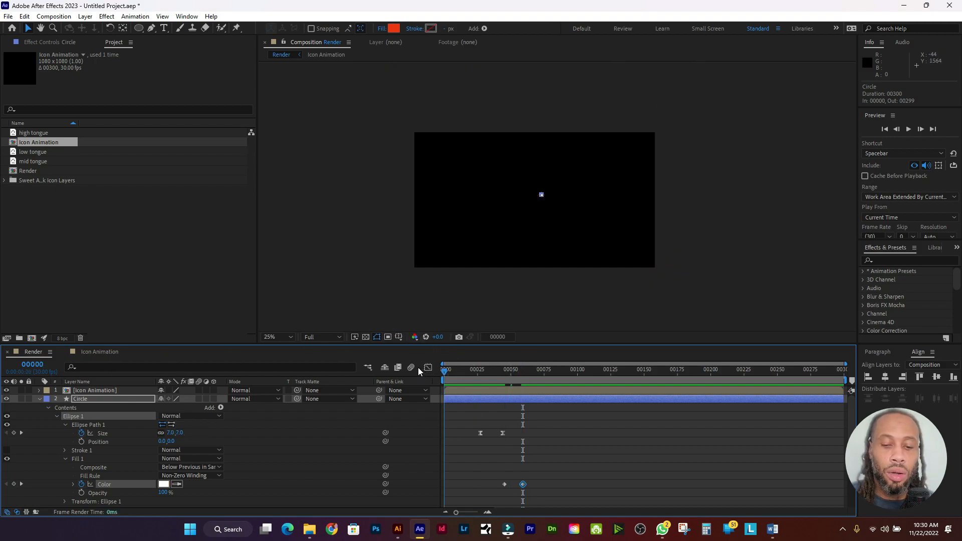
Step: Preview the animation, stop at frame 32, and return to the first frame
key(space)
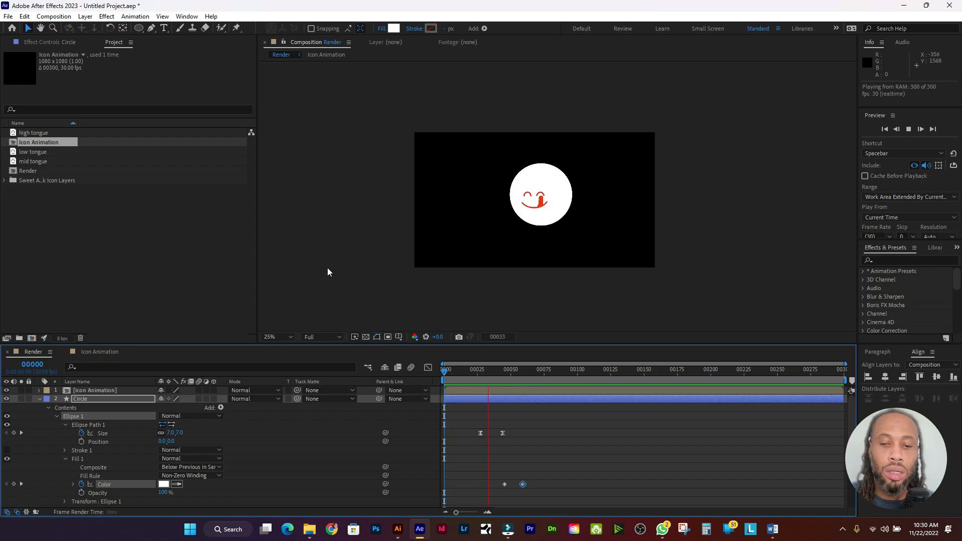
click(487, 371)
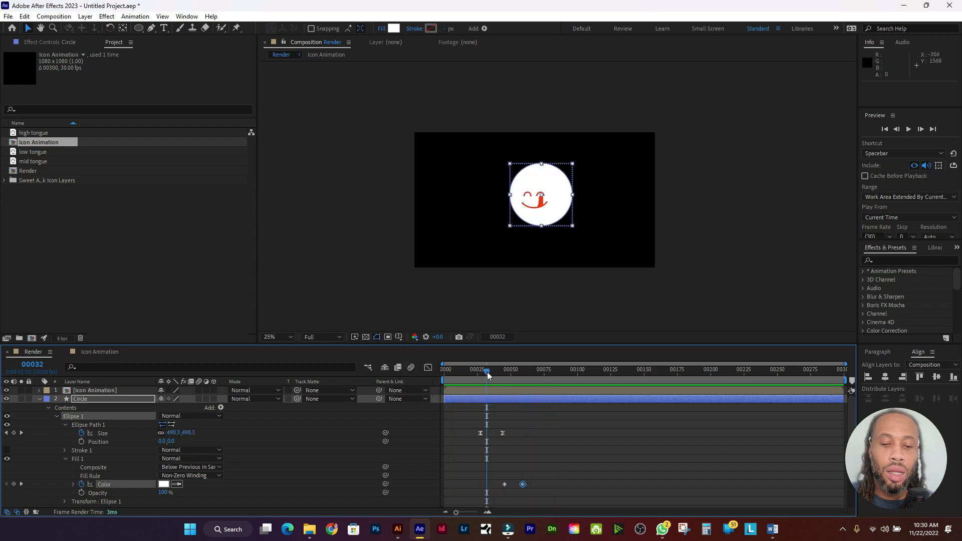
drag(485, 368, 398, 368)
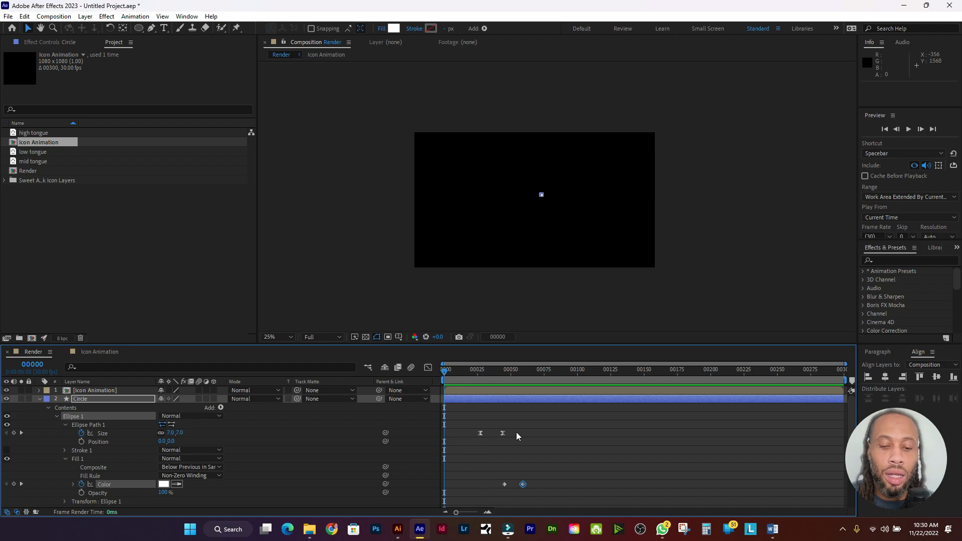
Step: Apply Easy Ease to both circle Color keyframes and preview the result
drag(499, 483, 495, 493)
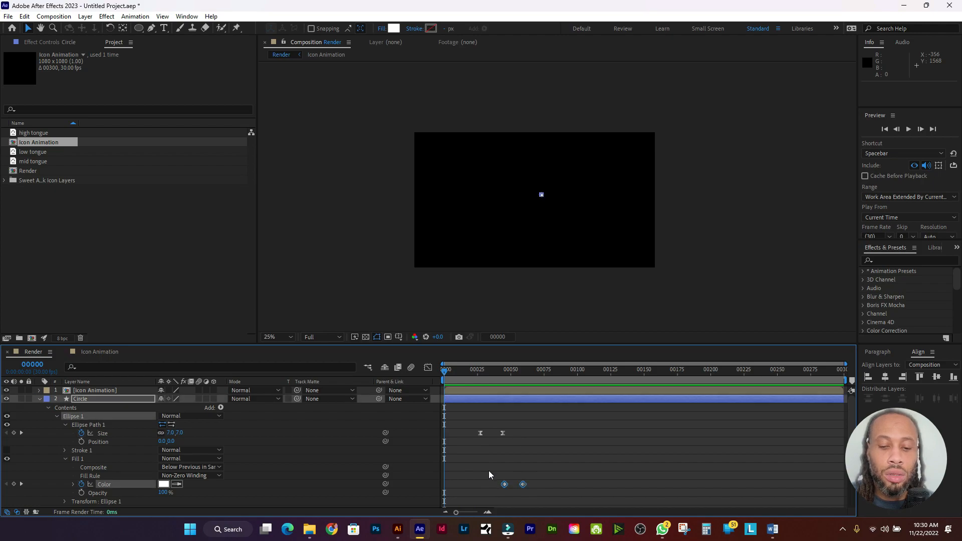
click(138, 18)
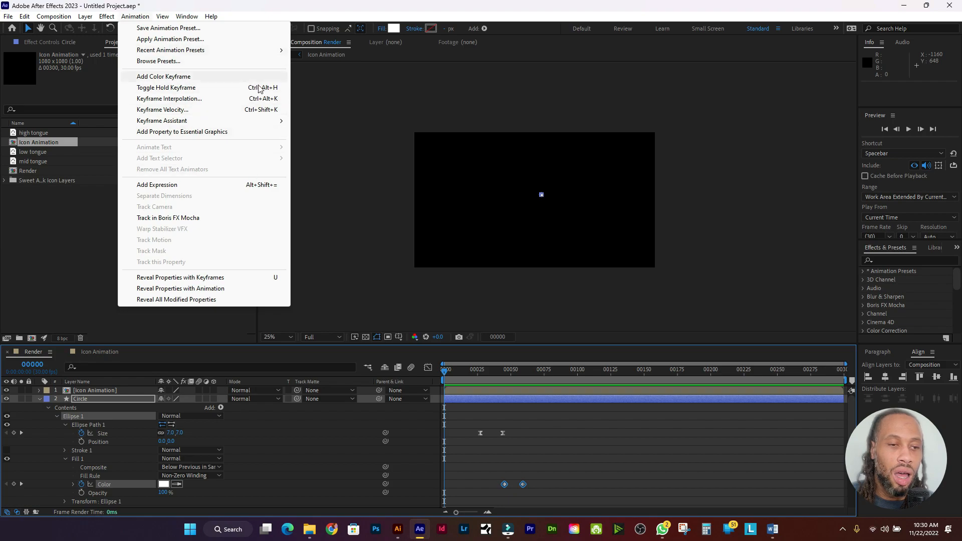
mouse_move(261, 125)
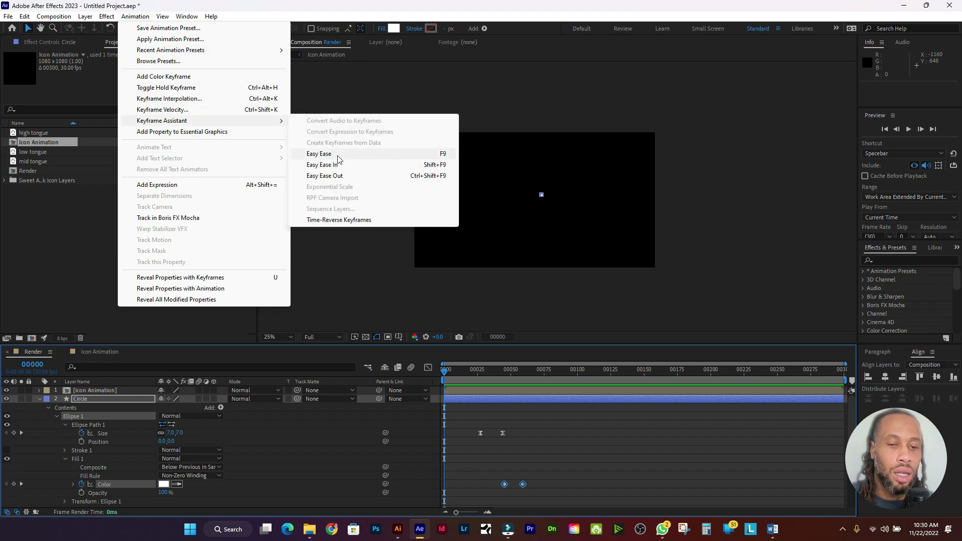
click(335, 154)
key(space)
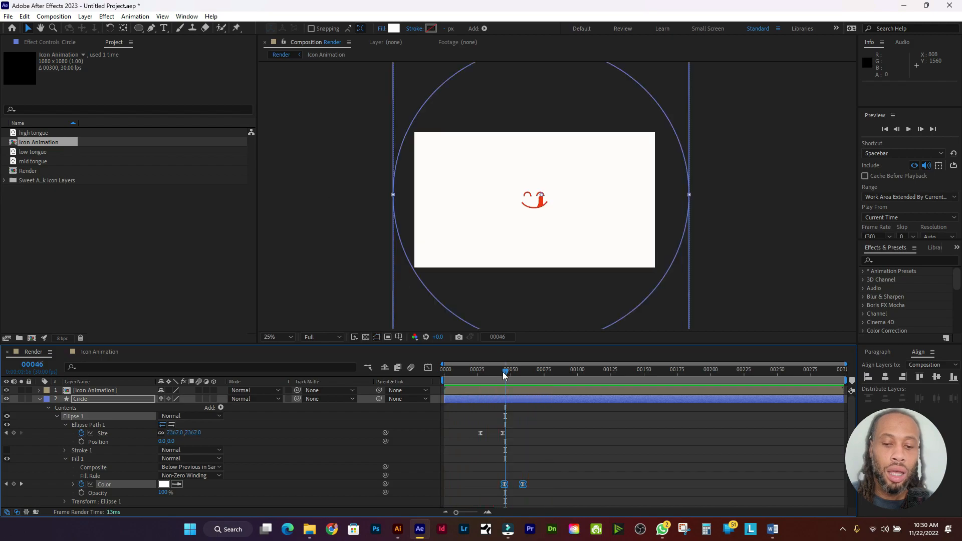
key(space)
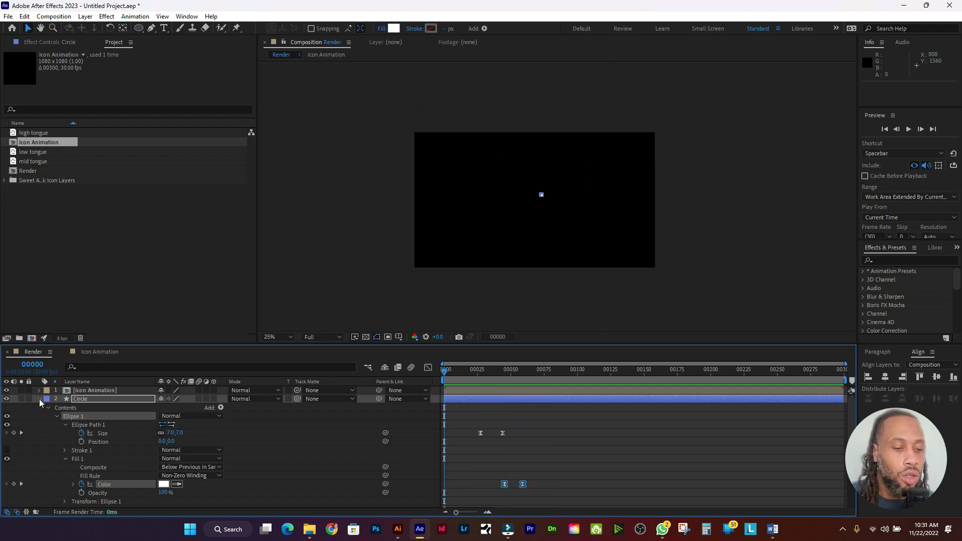
Step: Collapse the Circle layer and show only keyframed properties of both layers with U
click(39, 399)
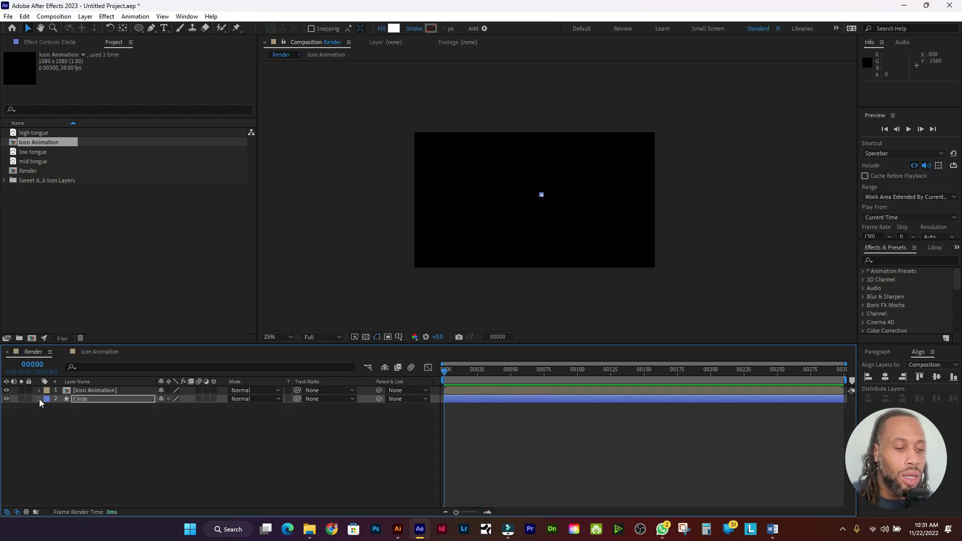
click(135, 391)
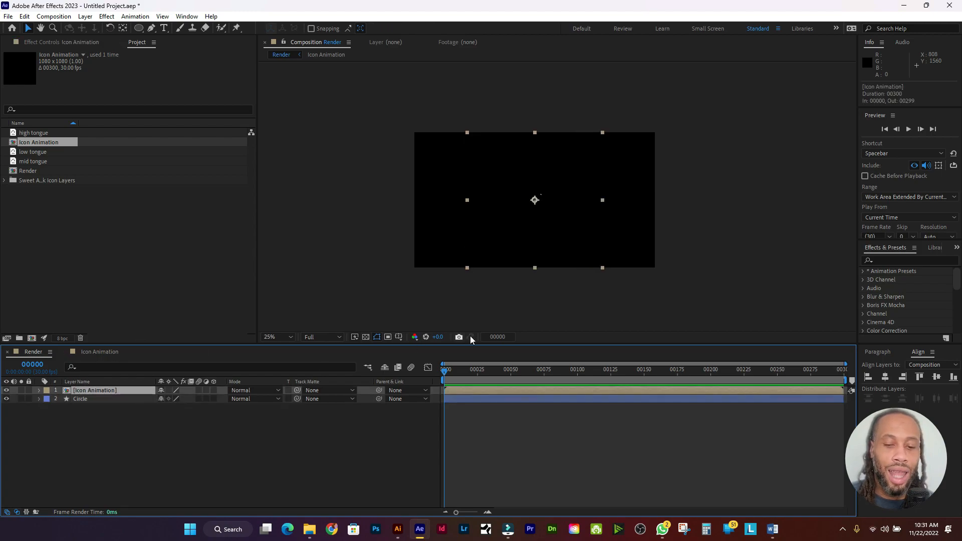
drag(445, 376, 478, 373)
shift+click(118, 398)
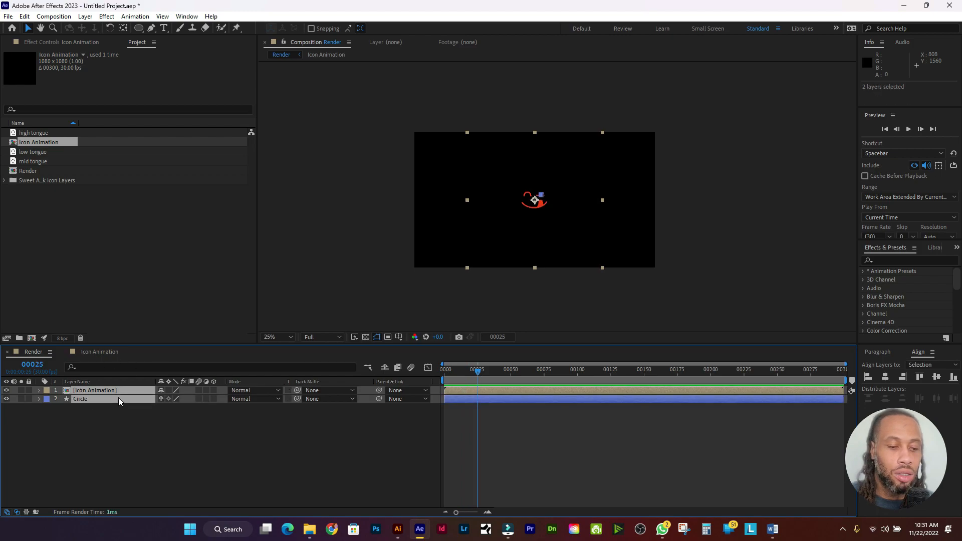
key(u)
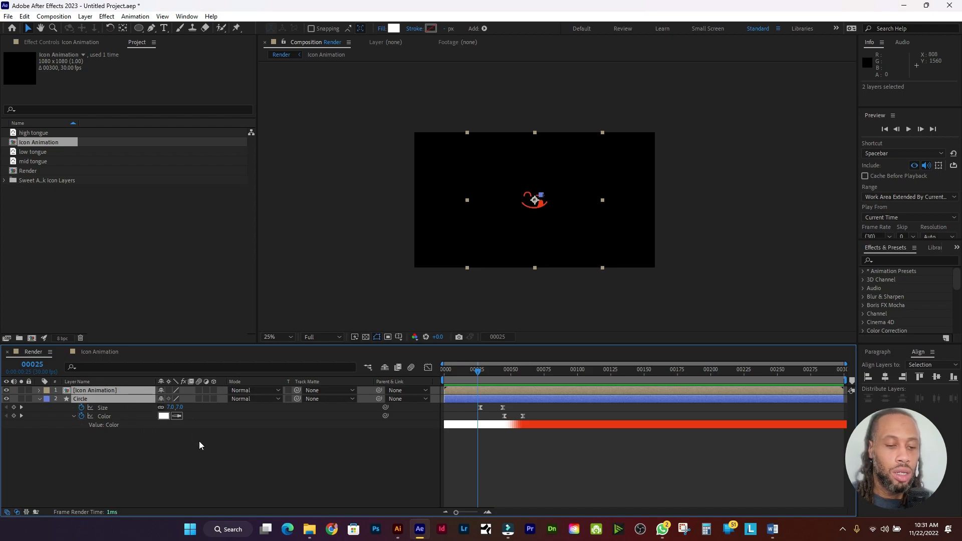
Step: Select only the Icon Animation layer and move to frame 45, where the circle covers the frame
click(199, 441)
click(125, 390)
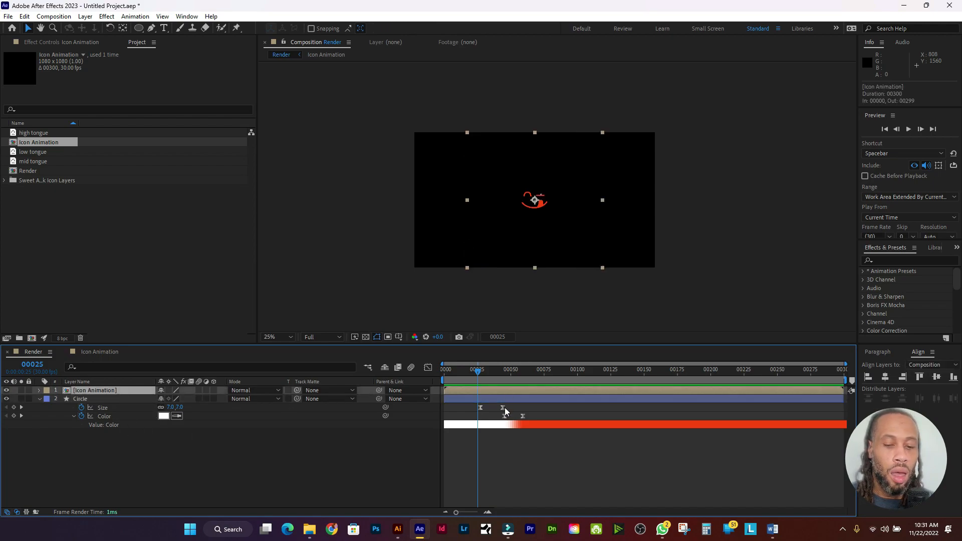
drag(477, 375, 505, 380)
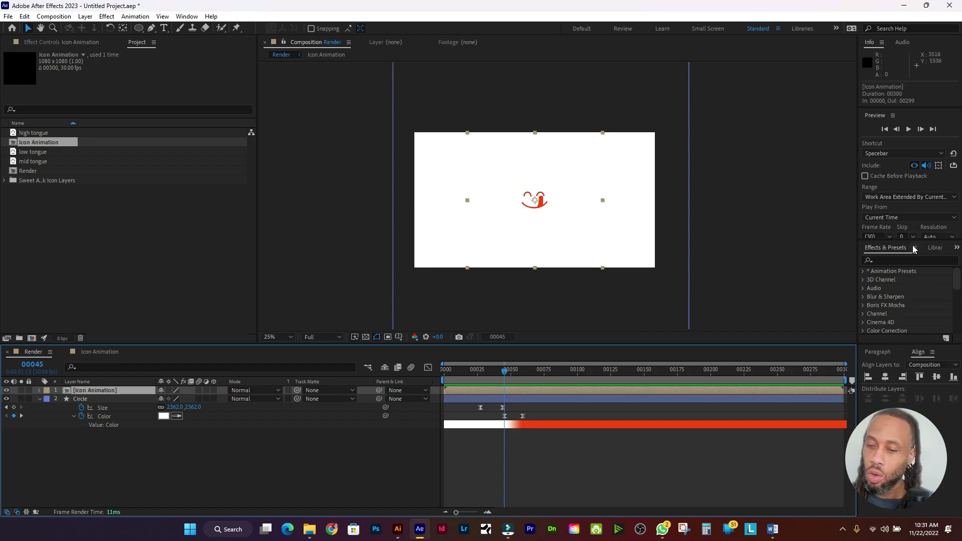
Step: Apply the Fill effect, found by searching 'fill', to the Icon Animation layer
click(890, 261)
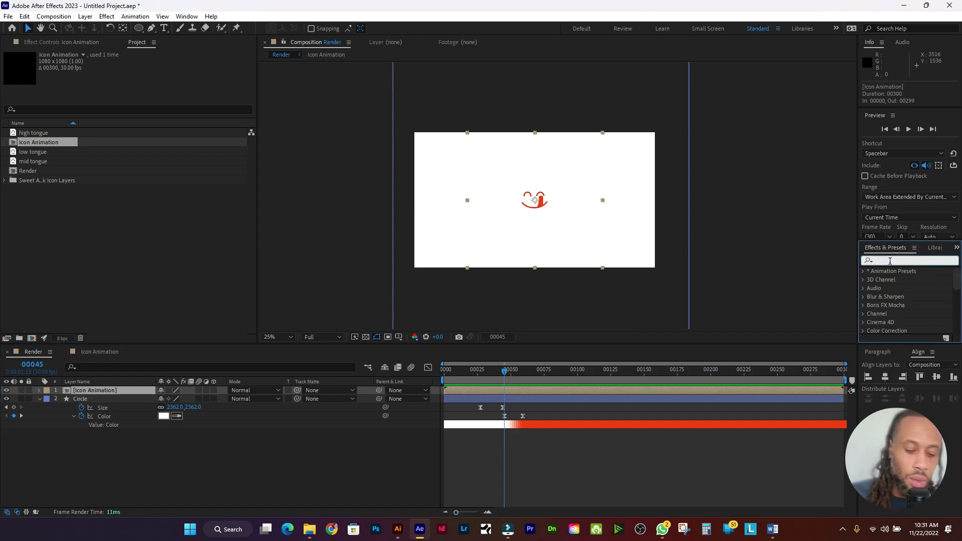
text(fill)
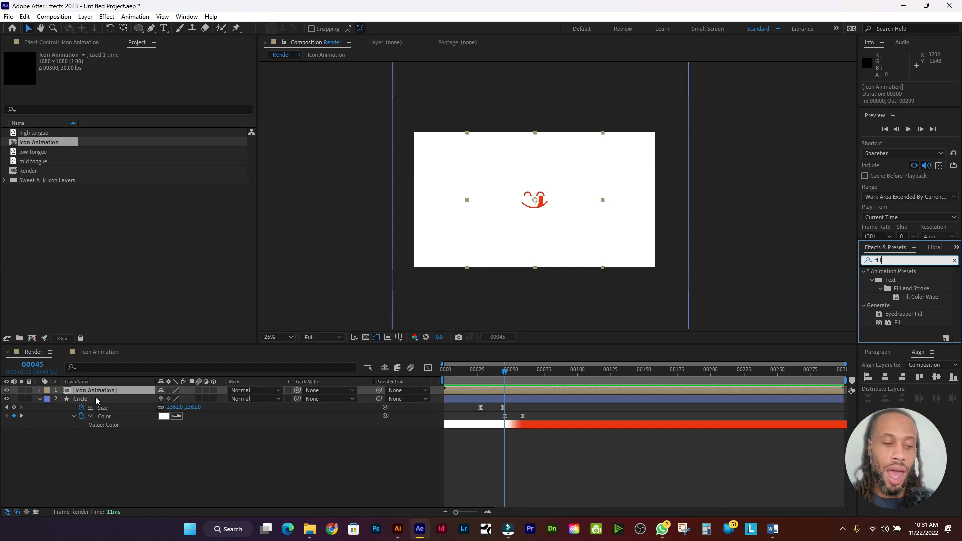
double_click(919, 323)
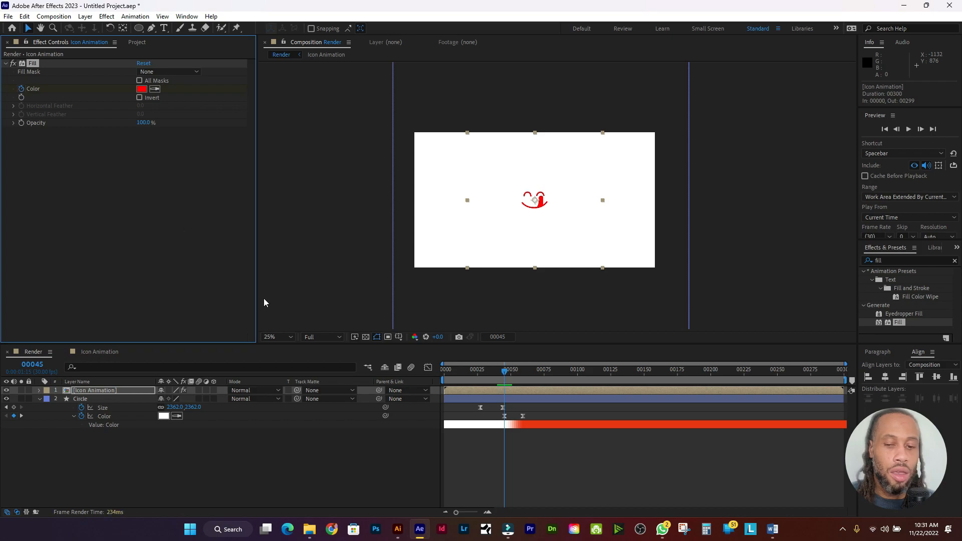
Step: At frame 59, set the icon's Fill colour to white
drag(505, 374, 524, 377)
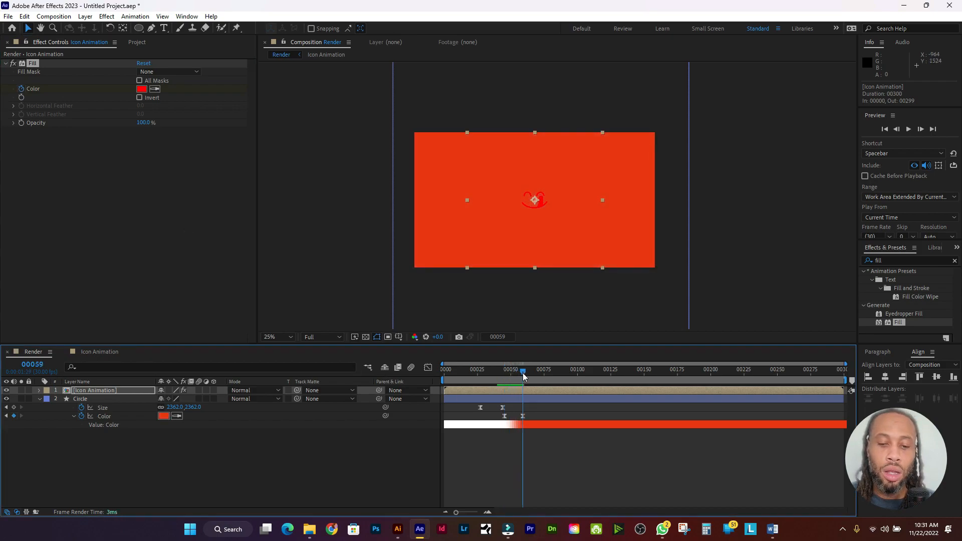
click(142, 89)
click(82, 166)
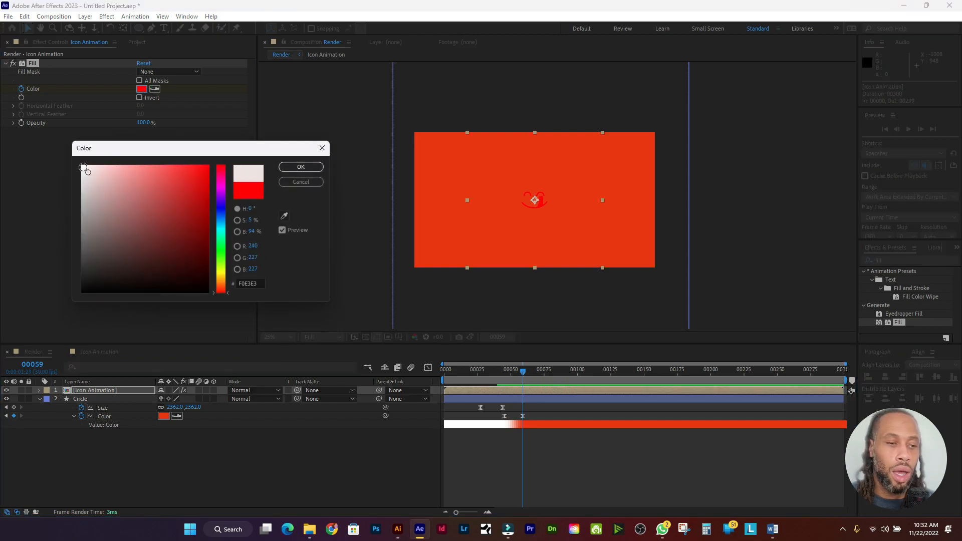
click(300, 167)
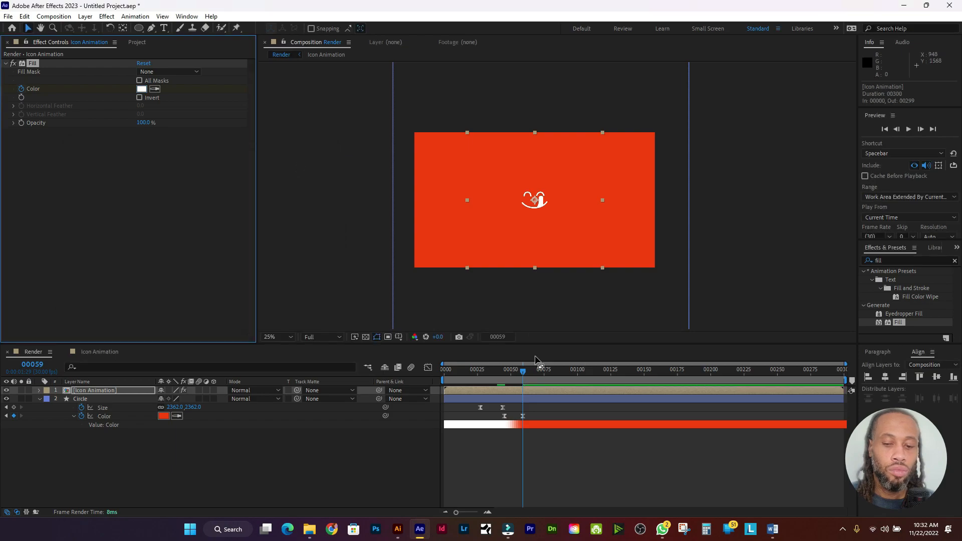
Step: Apply Easy Ease to the Icon Animation's two Fill Color keyframes
click(115, 398)
click(121, 391)
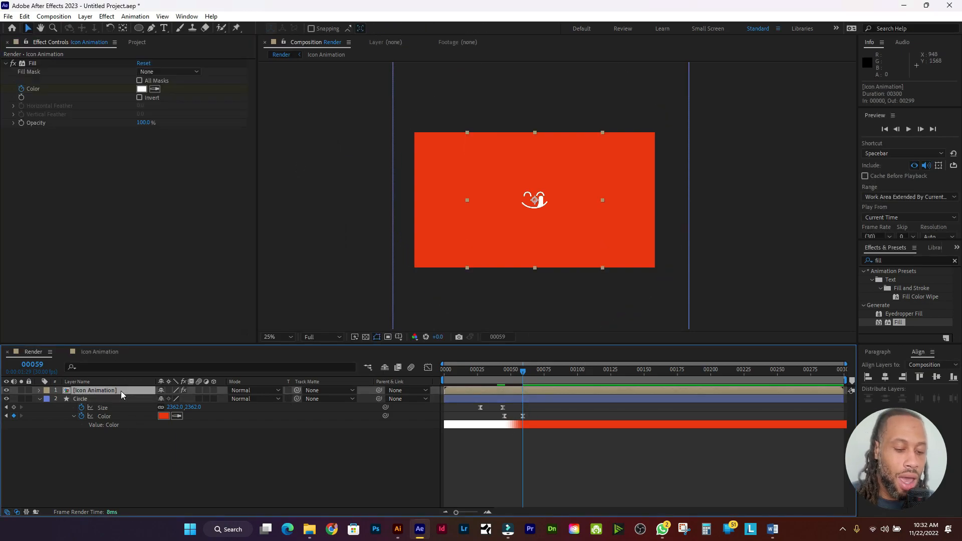
key(u)
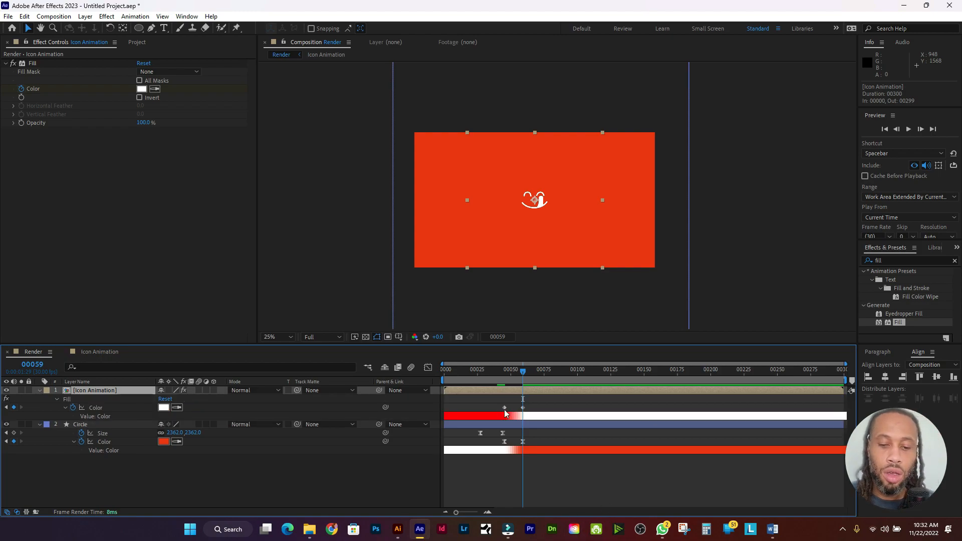
drag(531, 403, 497, 411)
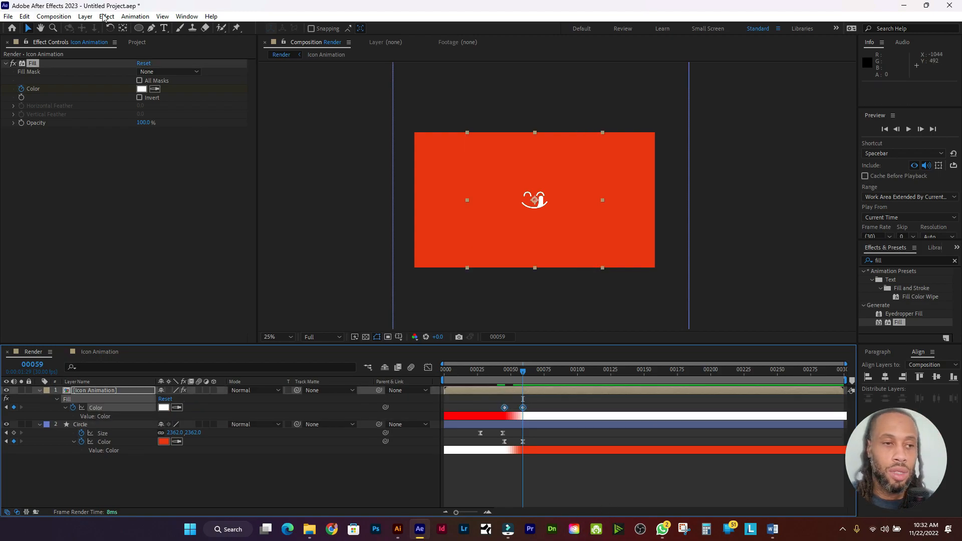
click(135, 16)
mouse_move(252, 120)
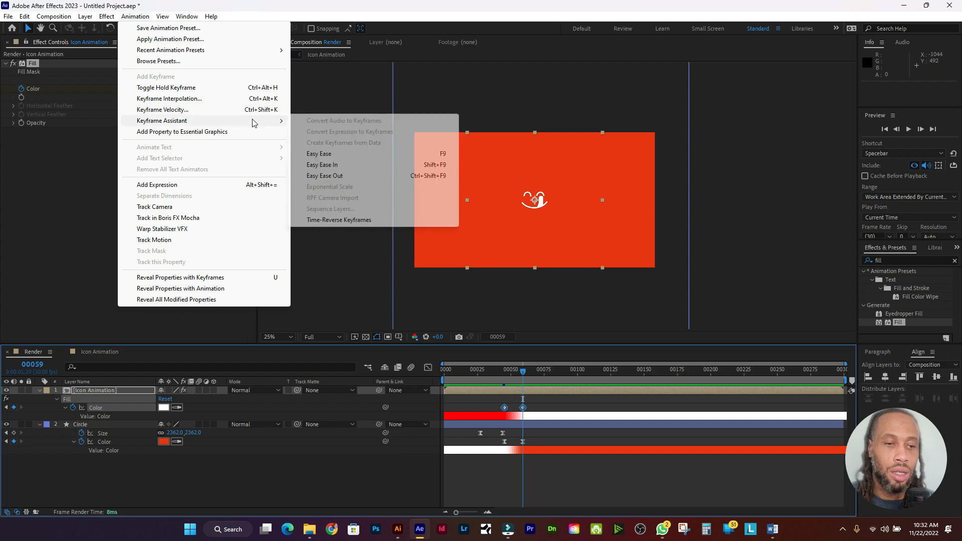
click(342, 150)
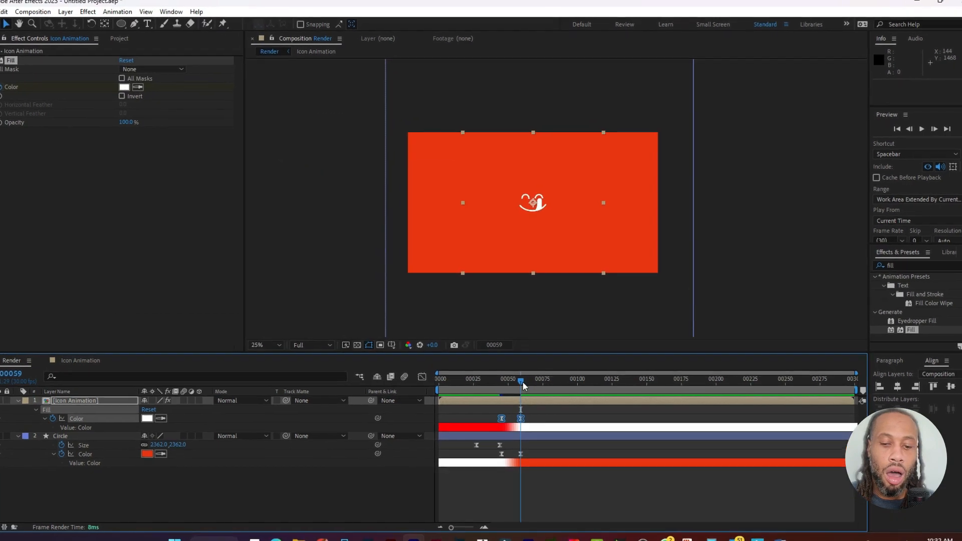
Step: Play the finished animation from frame 0, then stop playback
click(446, 373)
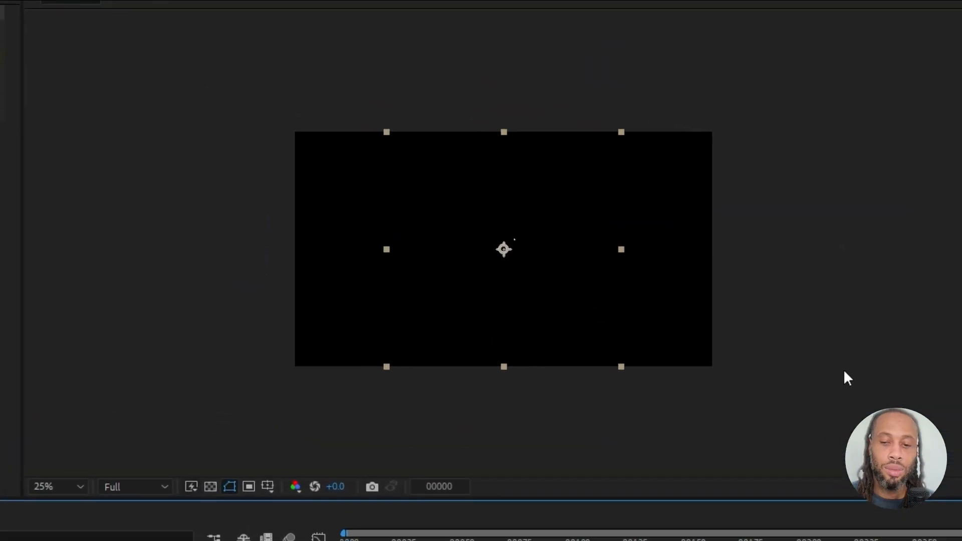
key(space)
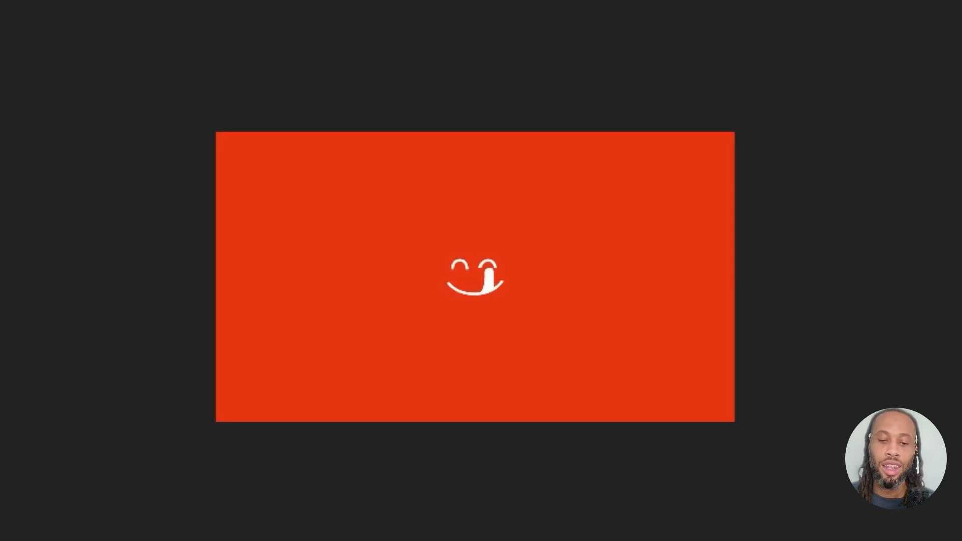
key(space)
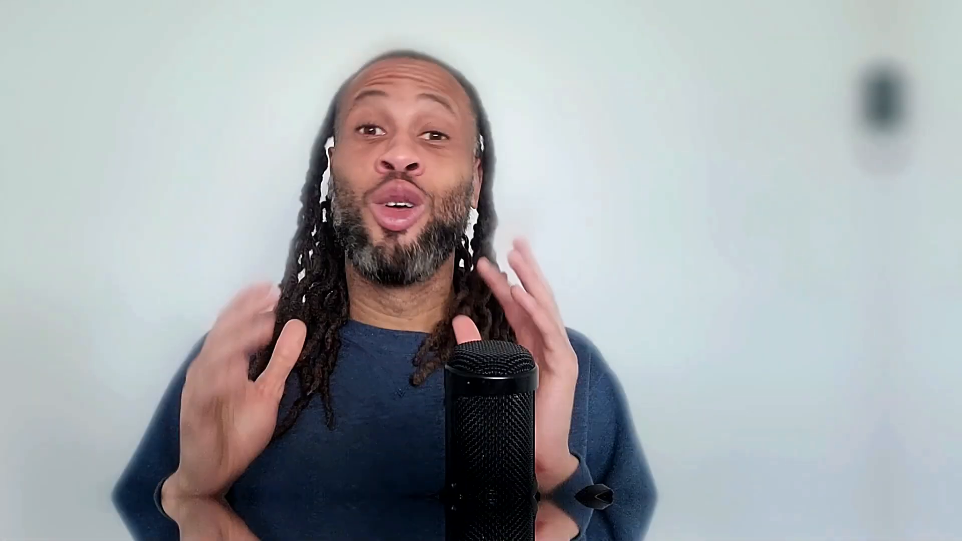